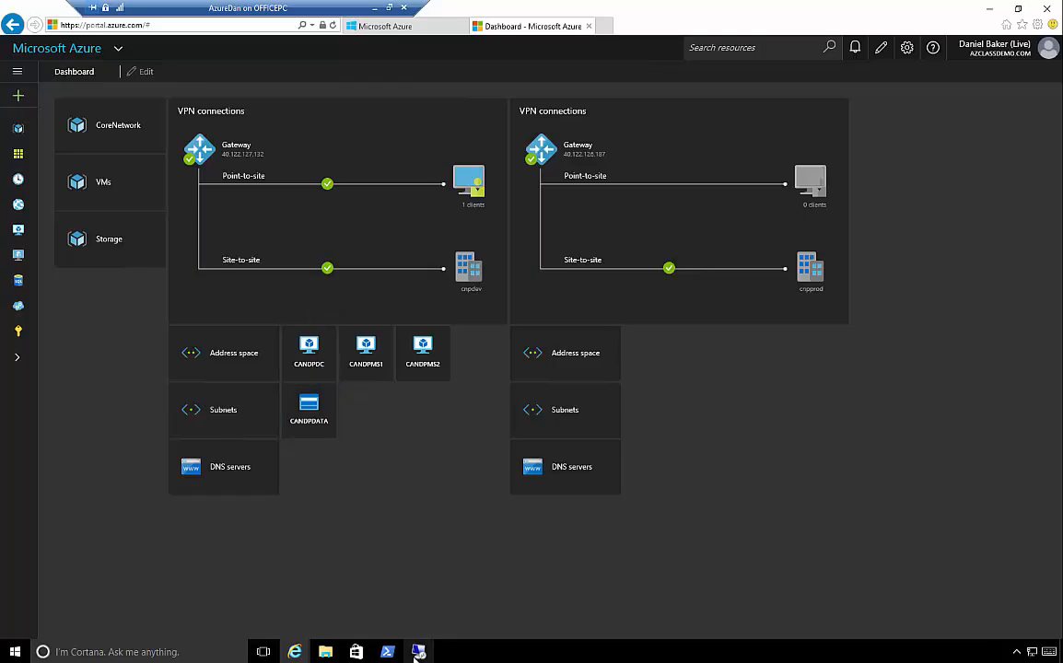
- Bring the remote server session forward briefly, then return to the browser
mouse_move(418, 653)
click(387, 586)
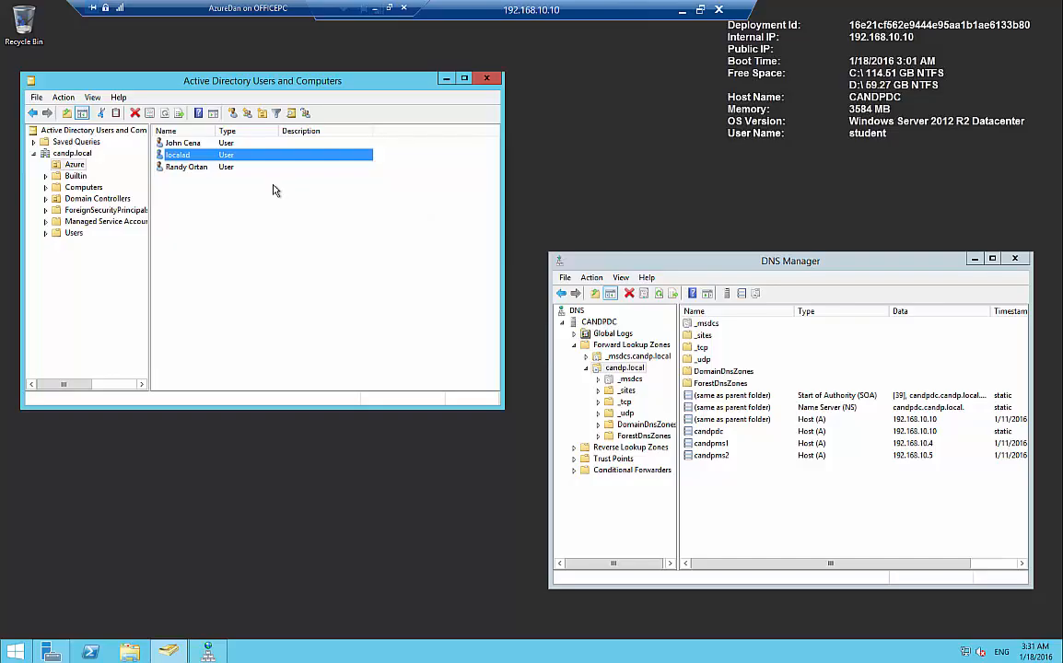
click(678, 12)
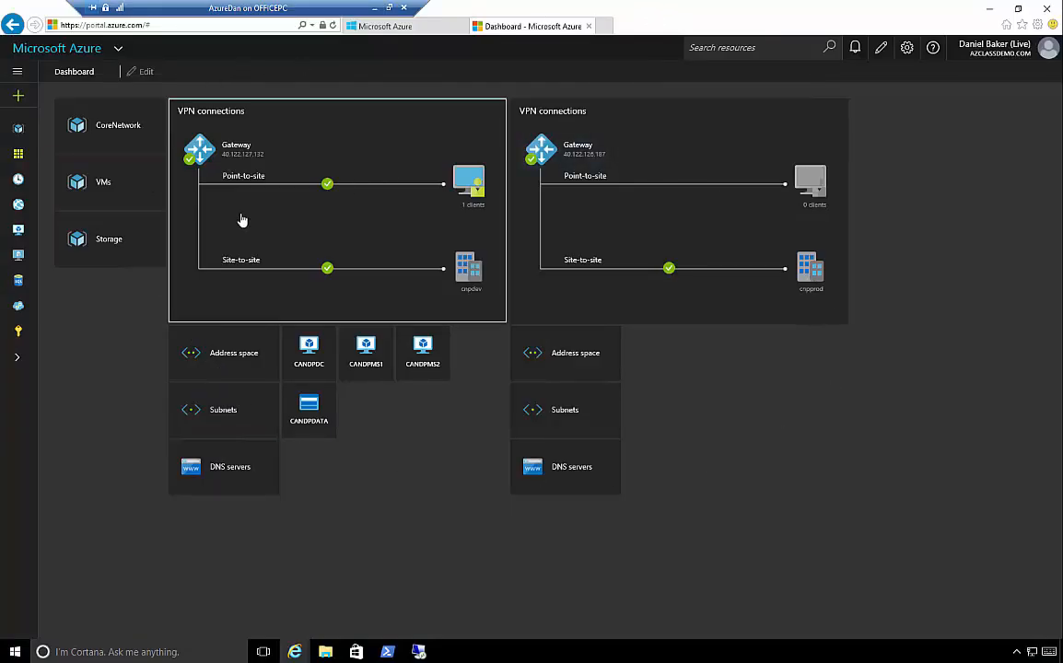
- In the classic portal, go to Active Directory and choose to create a new directory
mouse_move(714, 322)
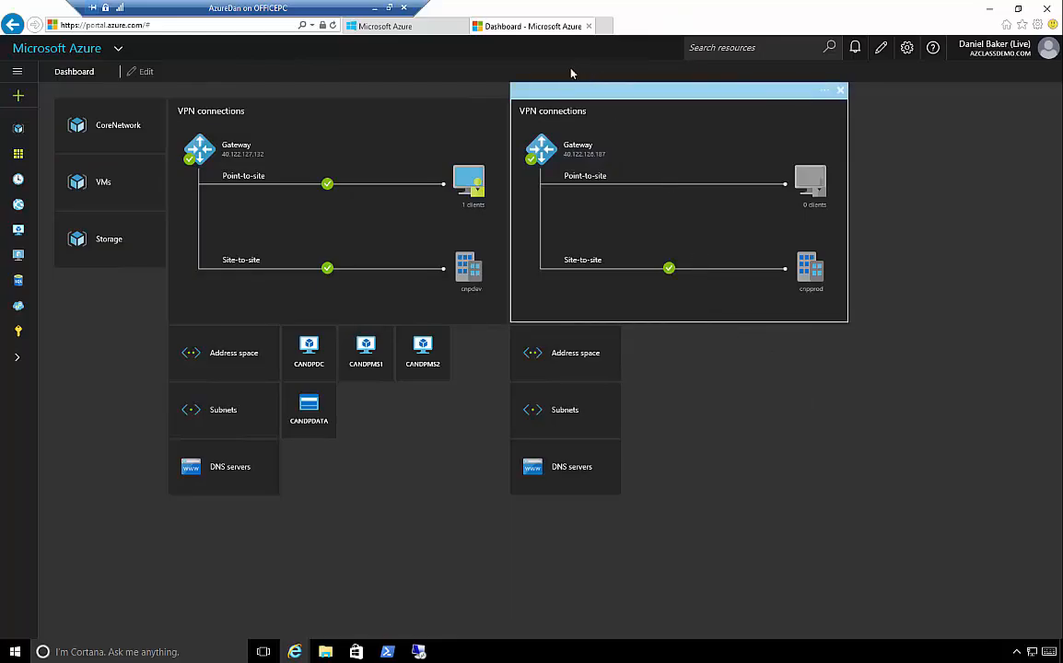
click(382, 27)
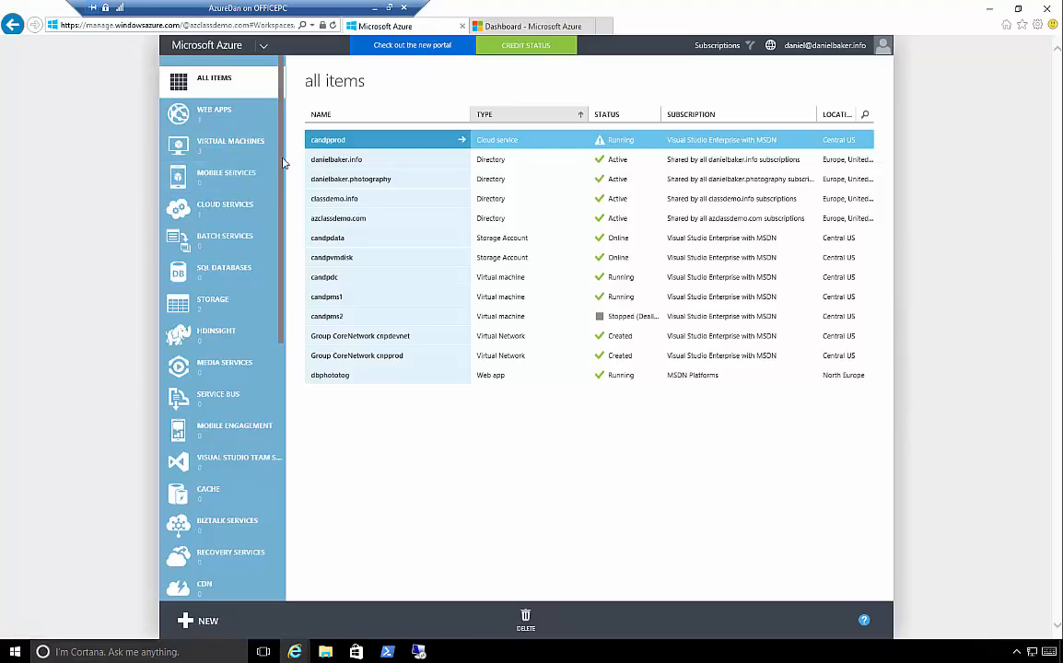
scroll(283, 180, down, 1)
drag(283, 180, 285, 409)
click(256, 528)
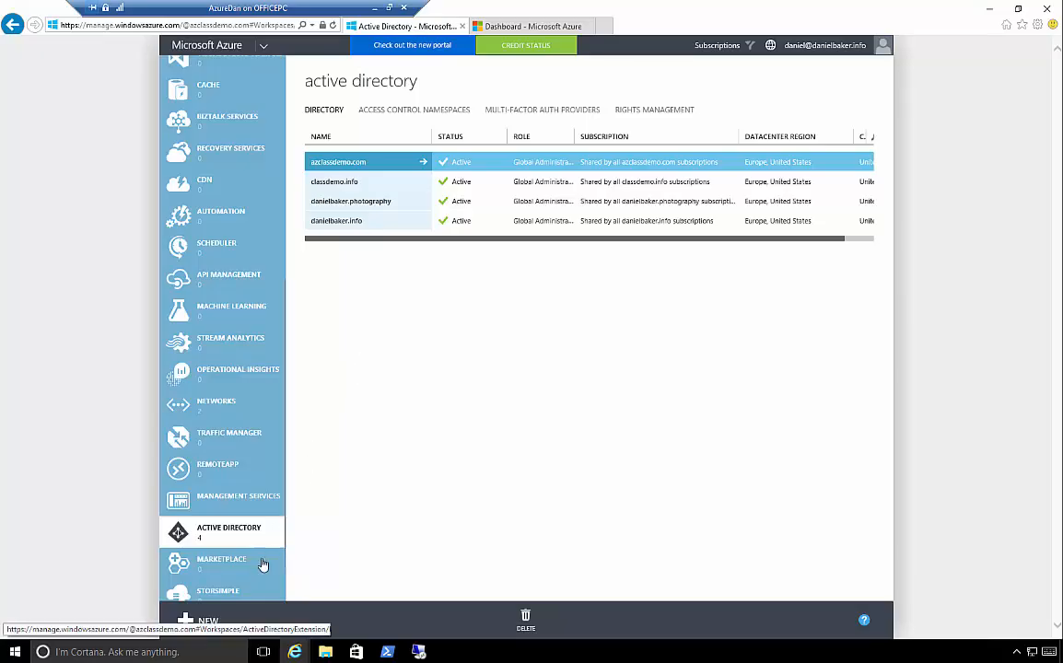
click(208, 622)
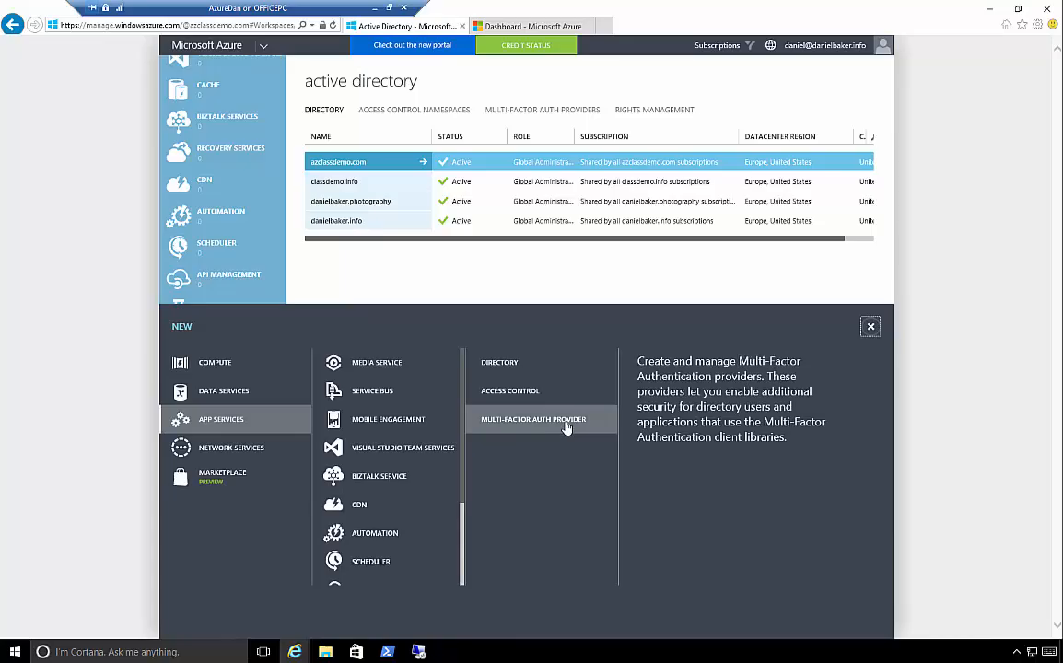
click(529, 365)
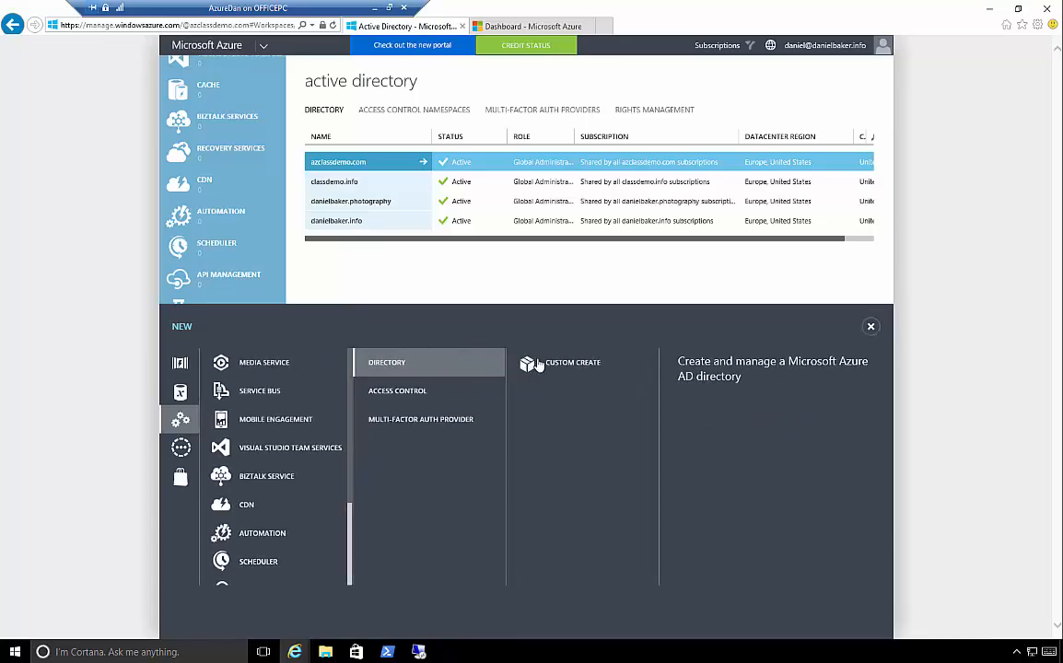
- Open the Add directory form, keeping the type as Create new directory
click(565, 367)
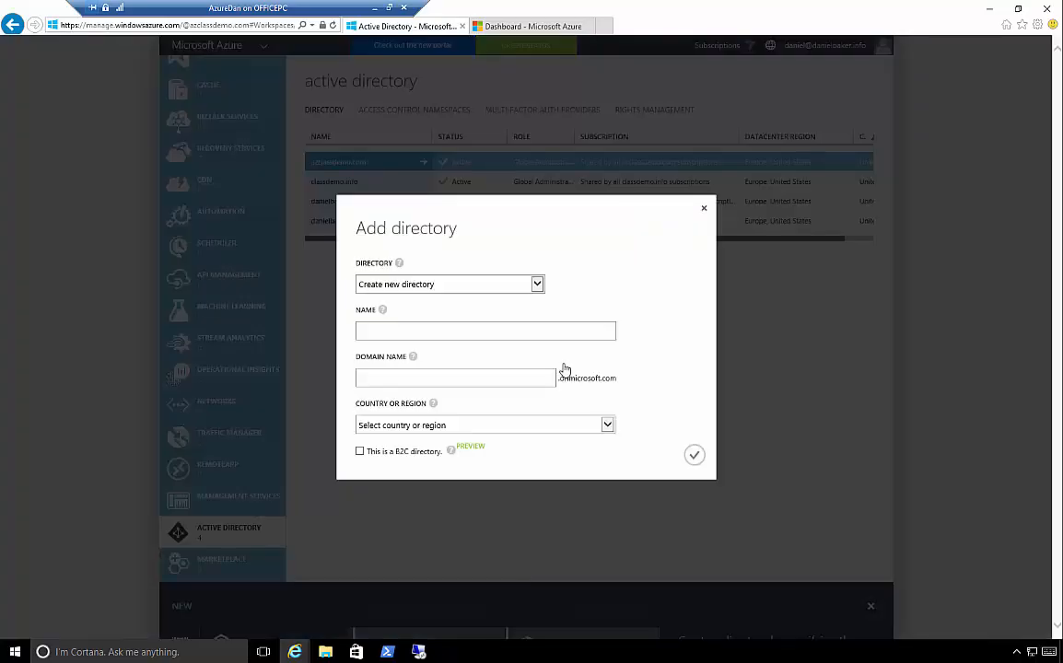
mouse_move(382, 310)
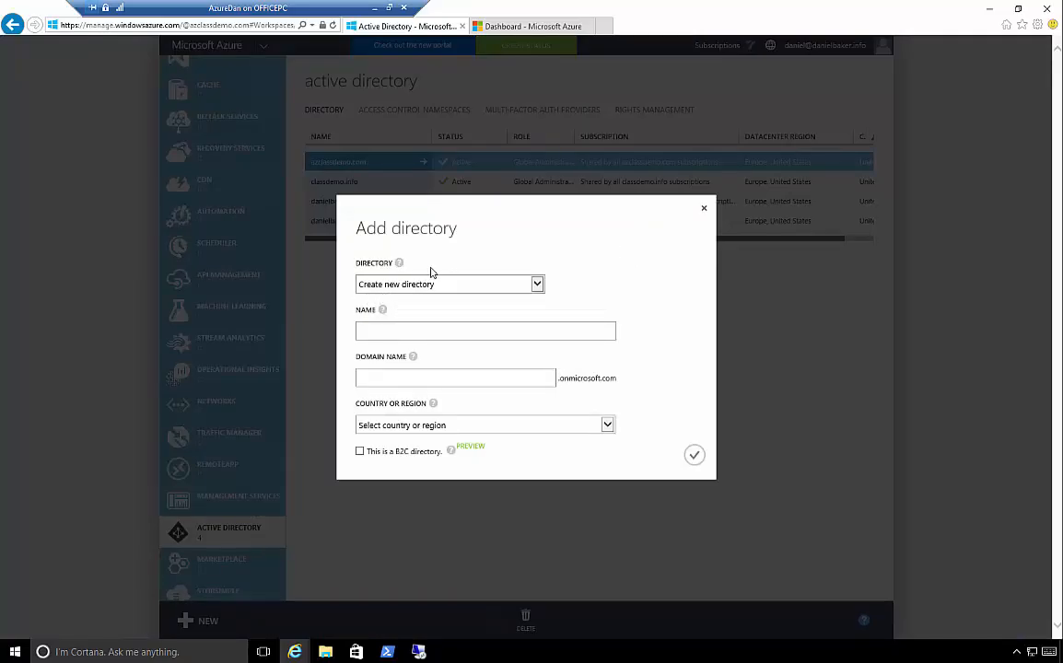
click(537, 284)
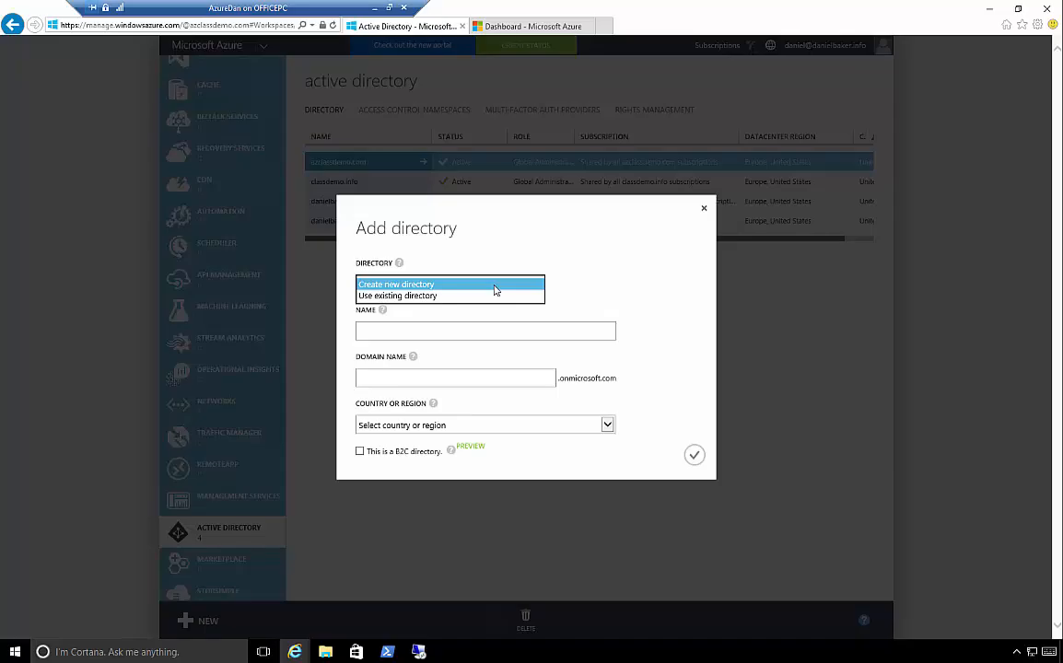
click(608, 265)
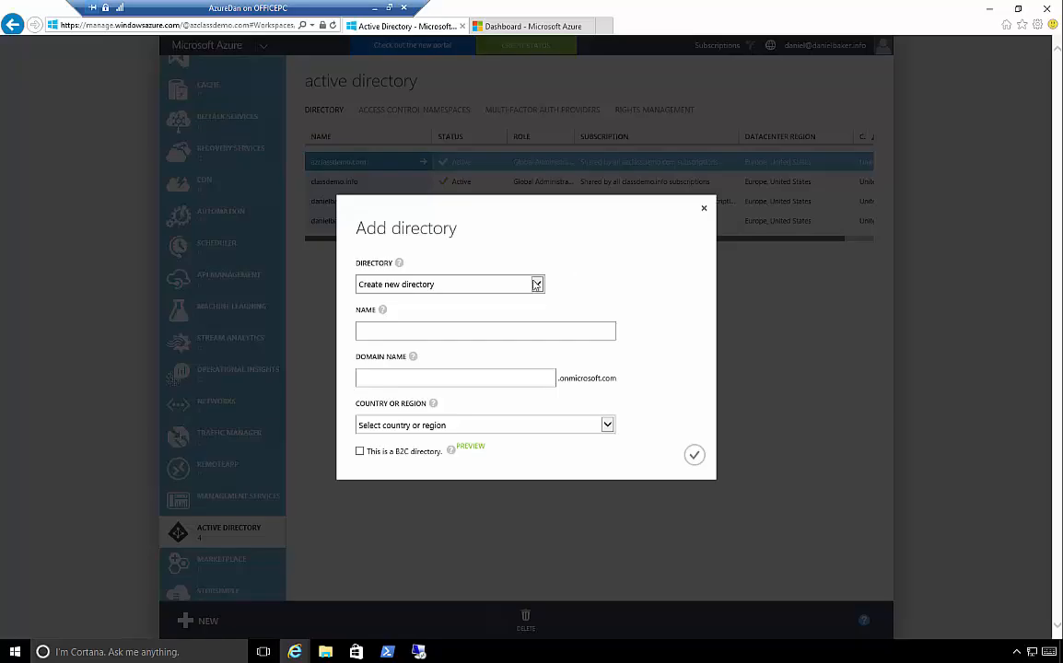
- Enter the name 'Cloud and Proud' and the domain 'cloudandproud'
click(438, 328)
text(candp)
click(401, 378)
text(candp)
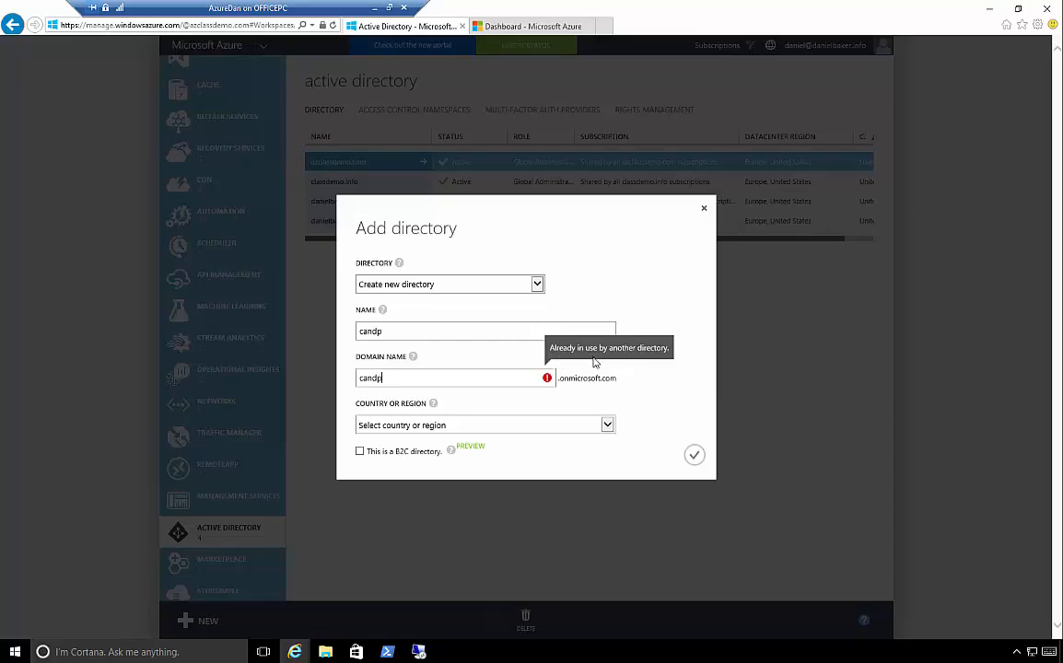
key(BackSpace)
key(BackSpace)
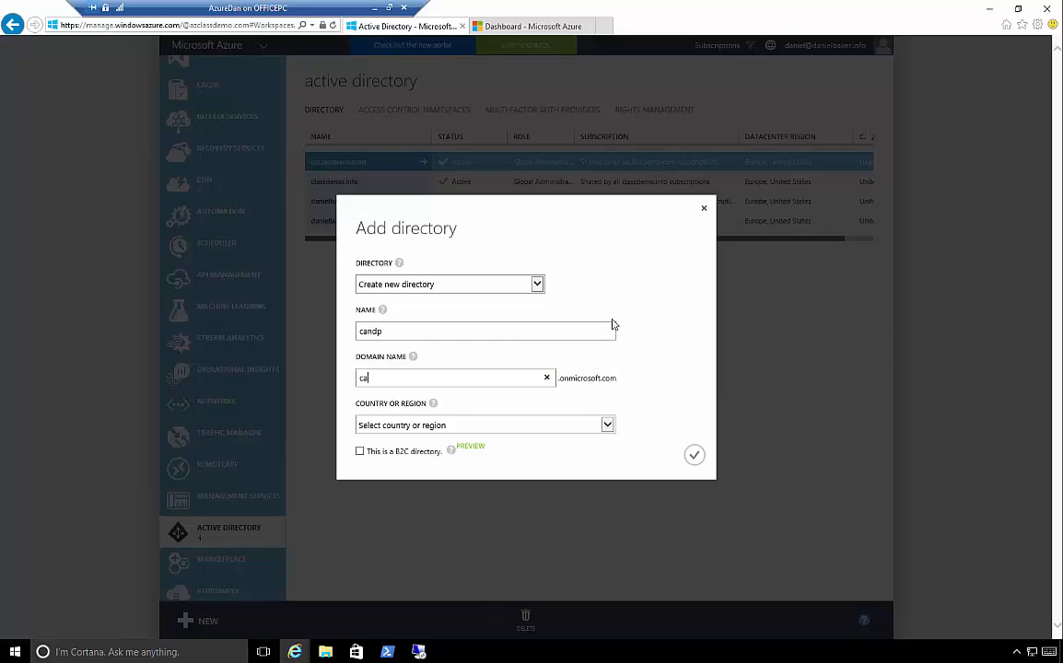
key(BackSpace)
text(loudandproud)
drag(415, 335, 323, 342)
text(Cloud and )
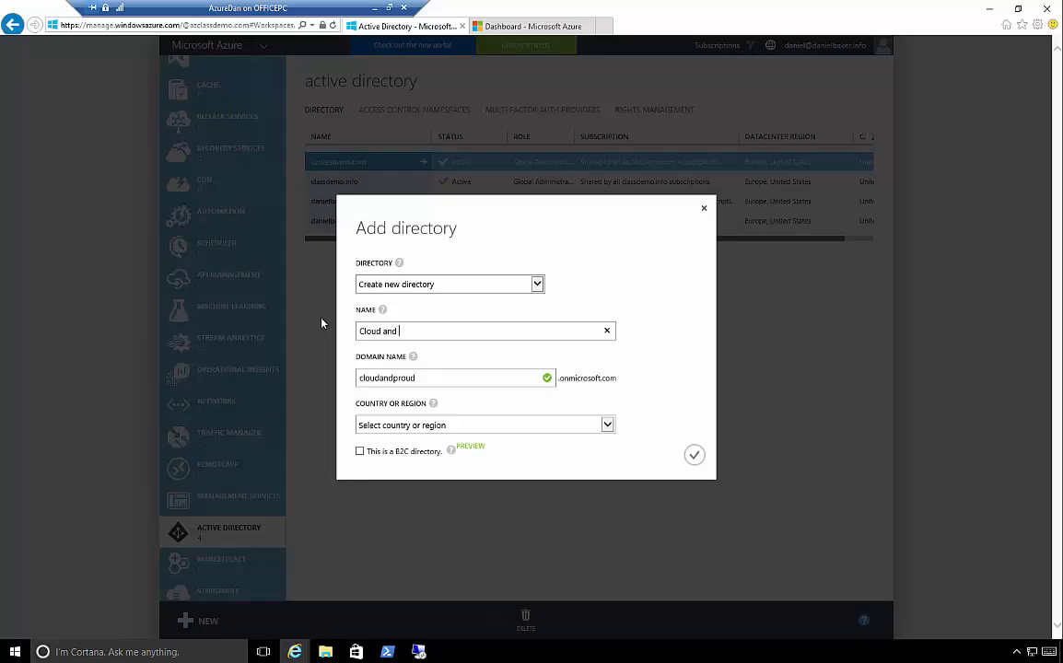
text(Proud)
- Set the country or region to United Kingdom and create the directory
click(432, 404)
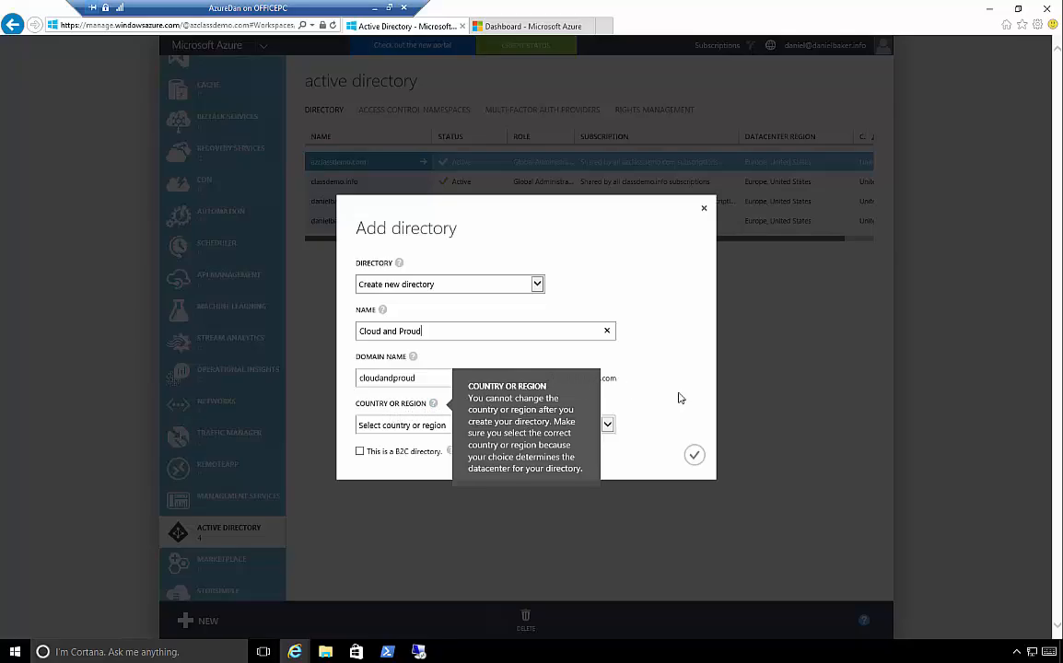
click(608, 424)
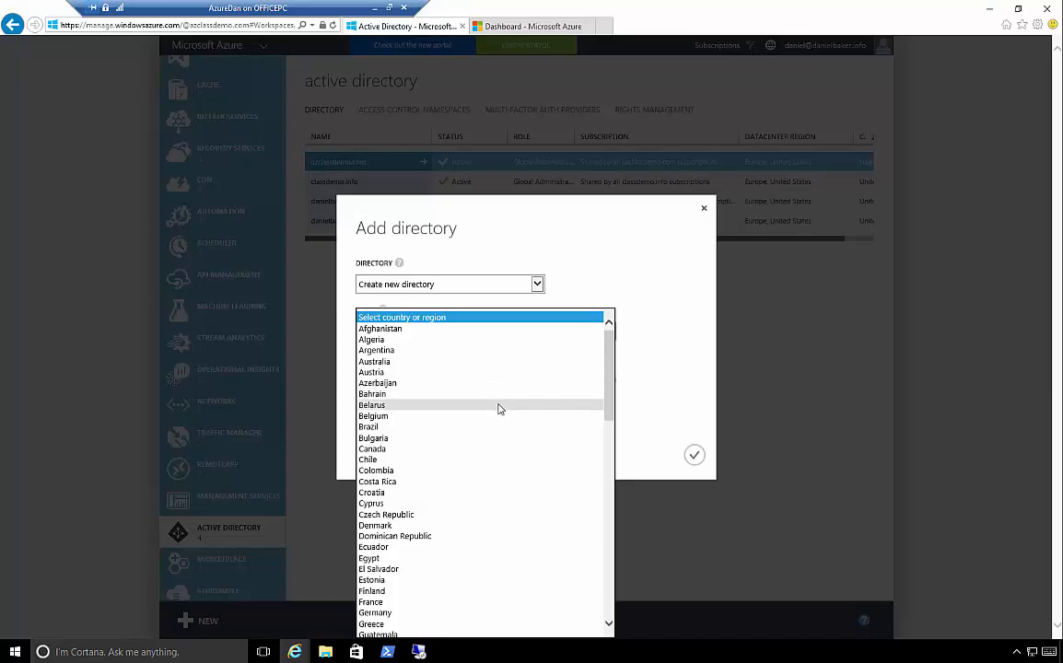
scroll(499, 410, down, 15)
click(470, 597)
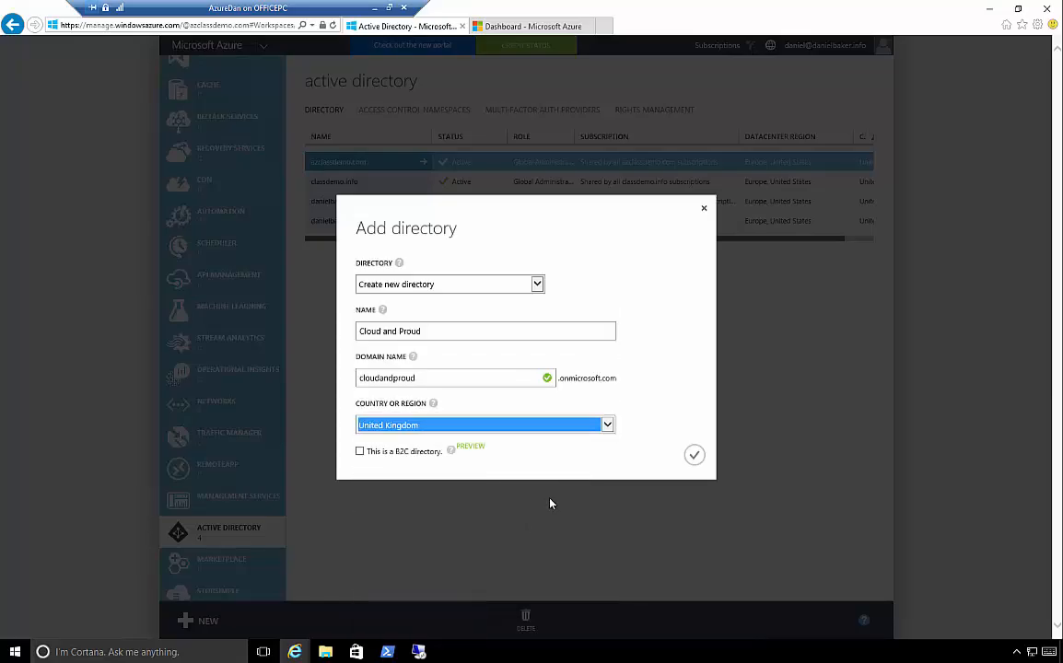
click(691, 460)
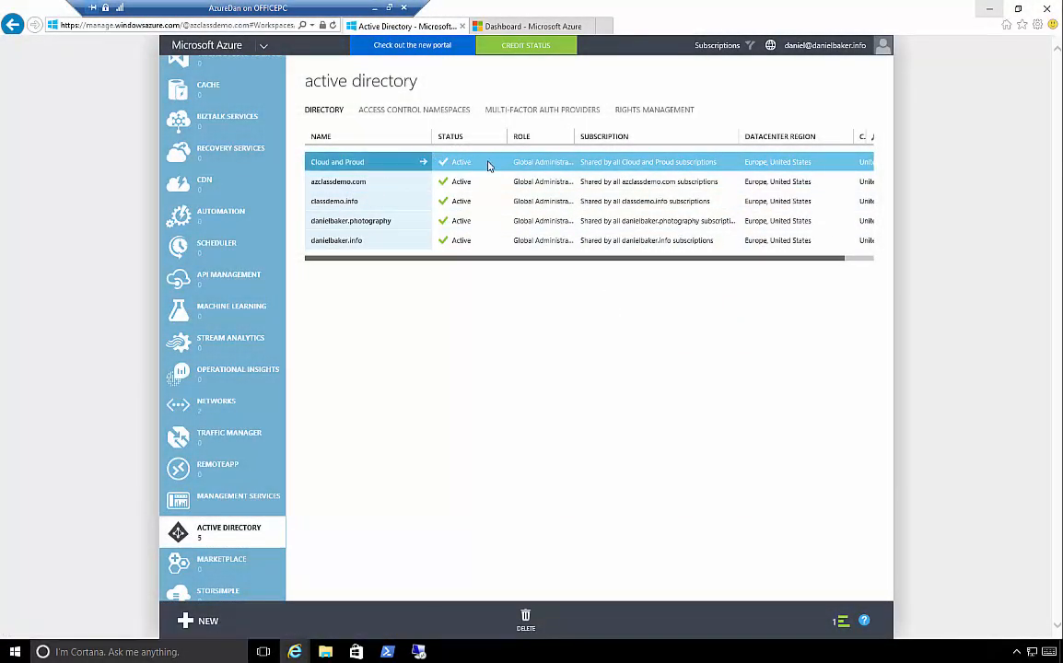
- Open the Cloud and Proud directory and show its USERS list
click(352, 166)
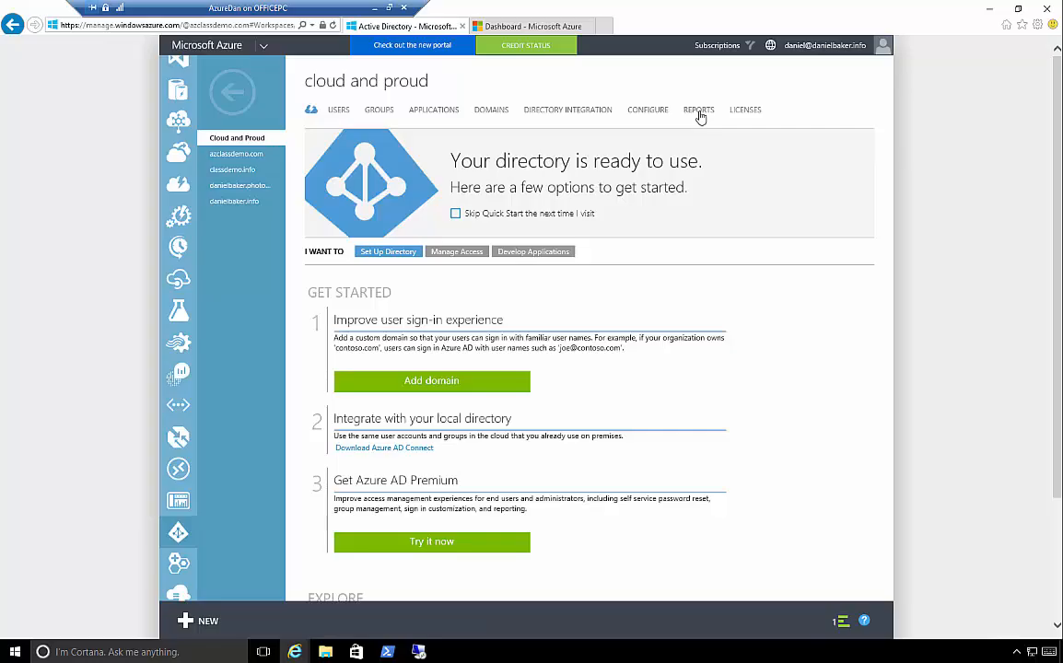
click(339, 112)
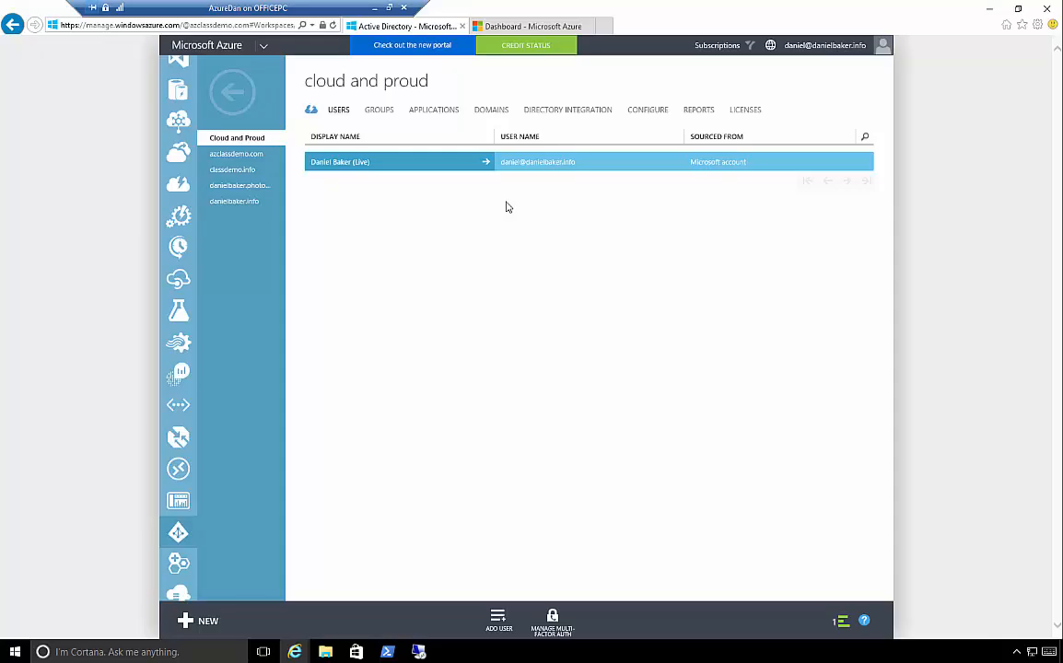
- Start a new user with user name 'a' and fill in first, last and display names
click(498, 623)
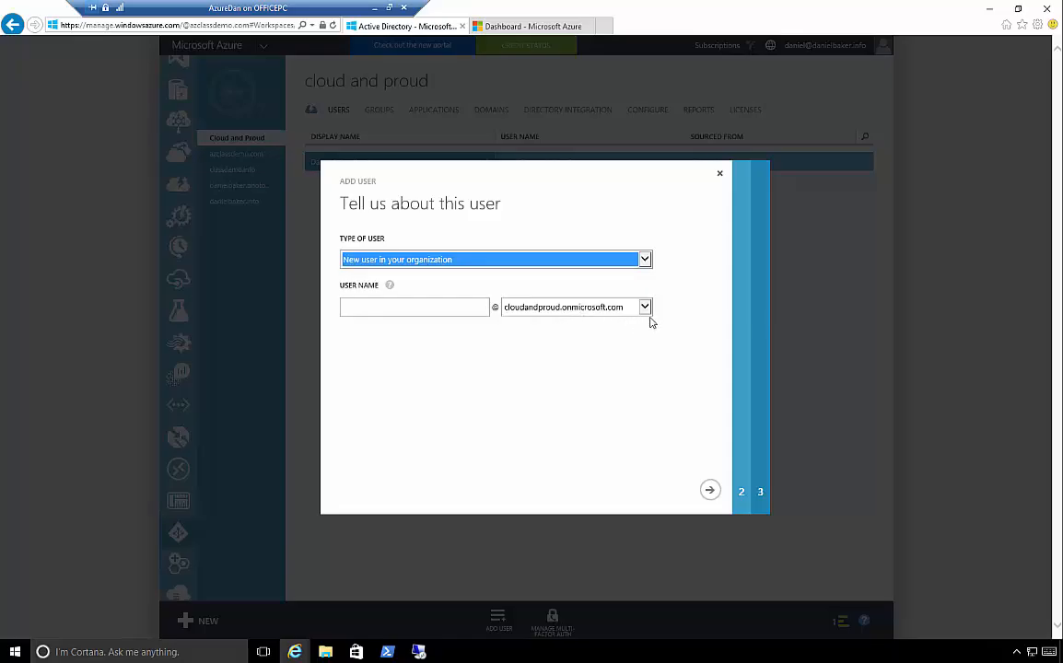
click(372, 306)
text(azuread)
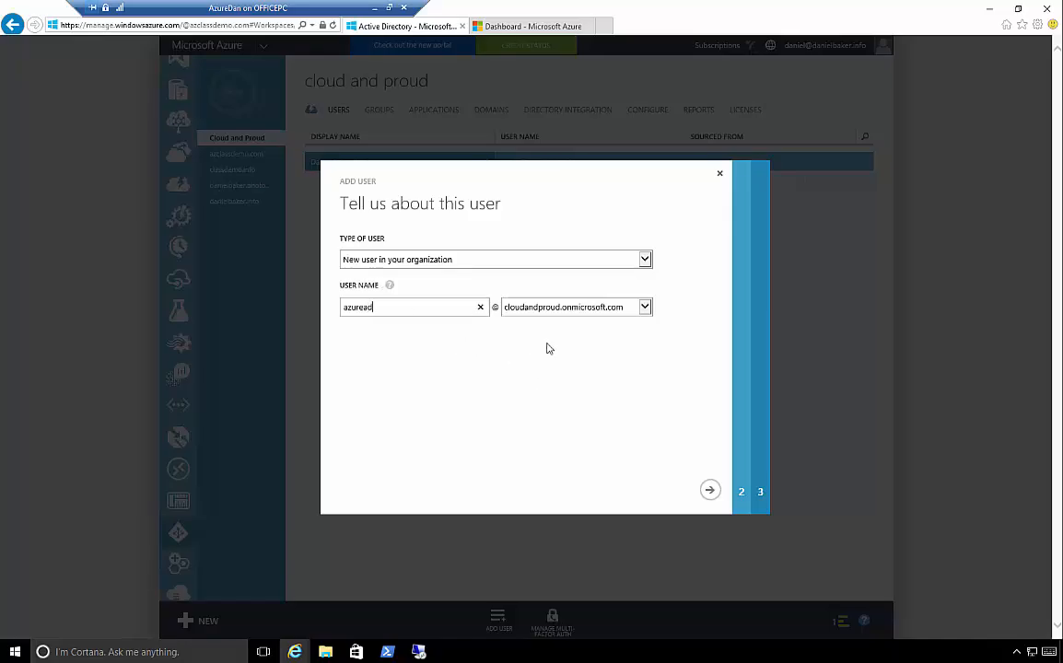
click(715, 493)
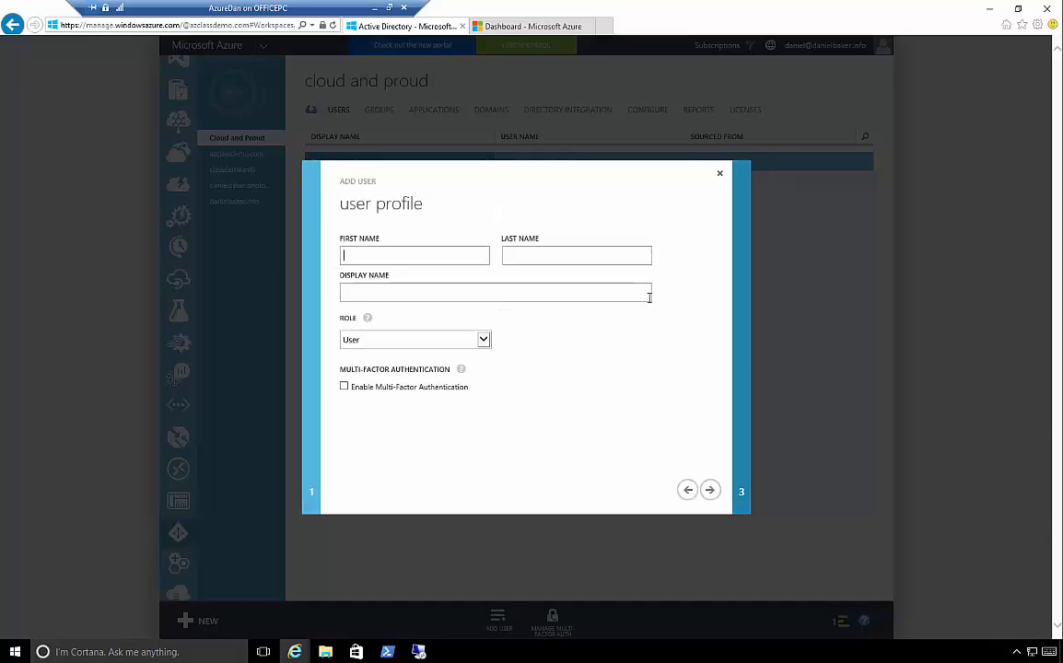
text(Az)
key(Tab)
text(A)
key(Tab)
text(azurea)
- Make the user a Global Admin, add an alternate e-mail address, and create the account
click(483, 341)
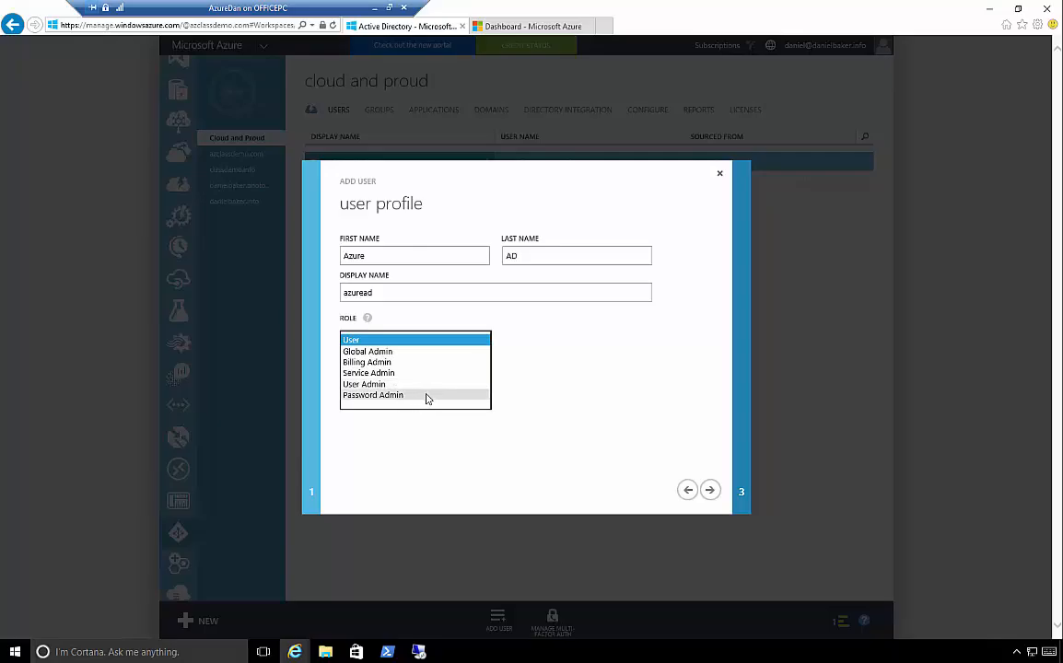
click(403, 354)
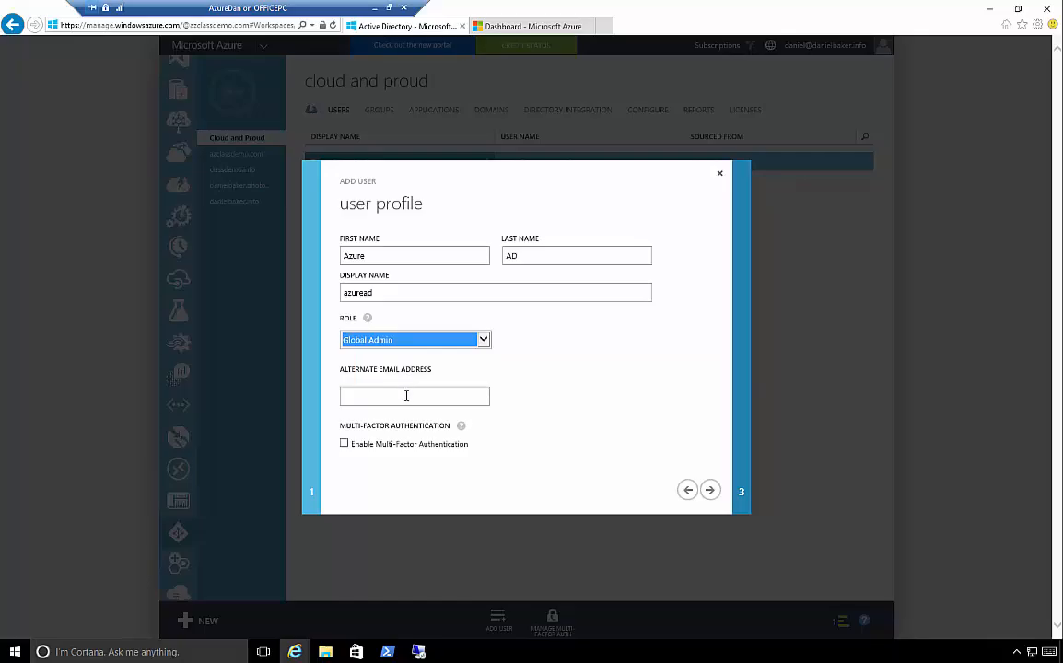
click(406, 396)
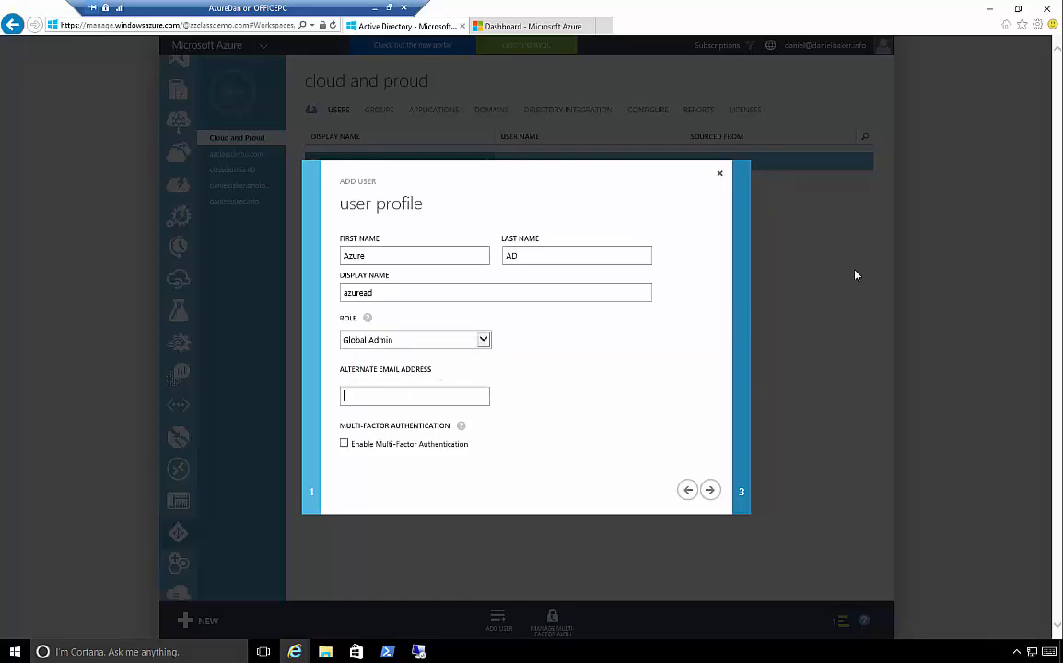
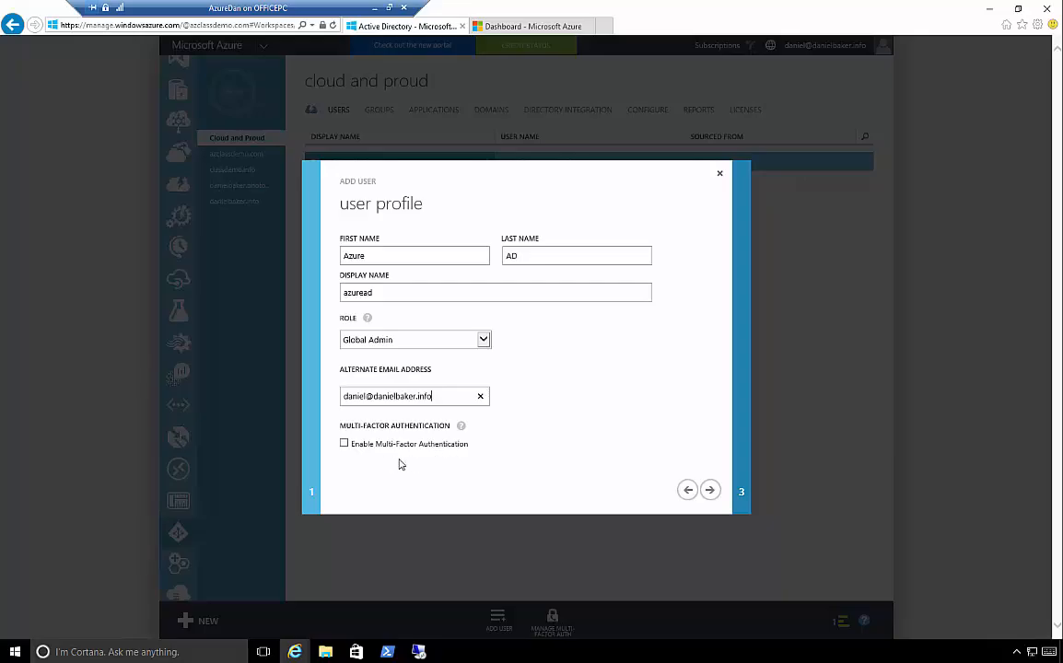
click(711, 492)
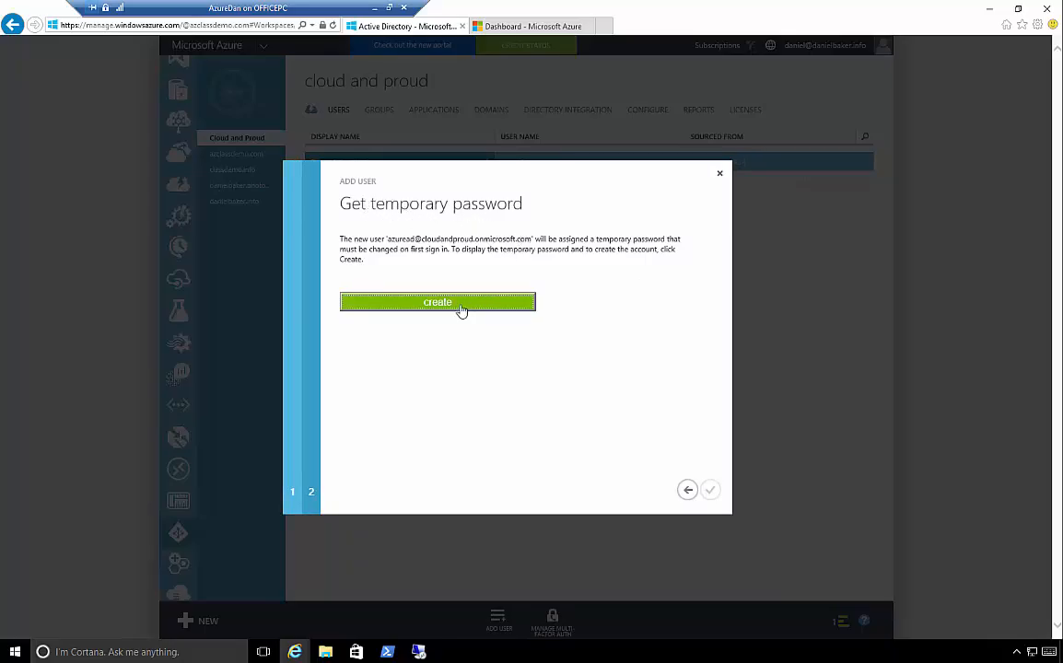
click(396, 308)
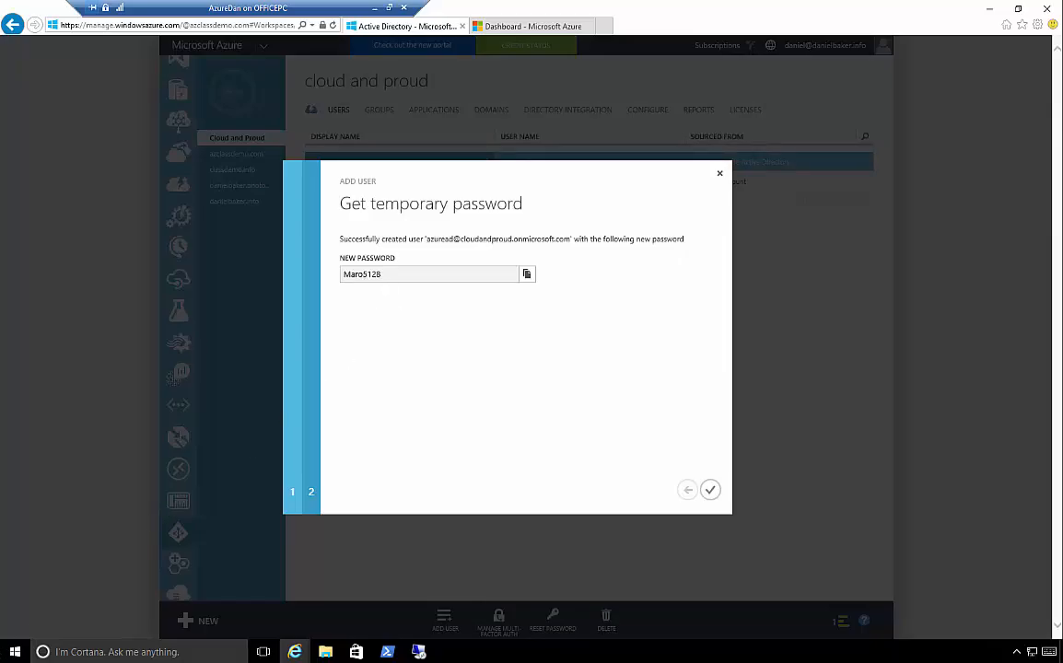
- Open Notepad and paste the new user's sign-in address into a note
click(14, 653)
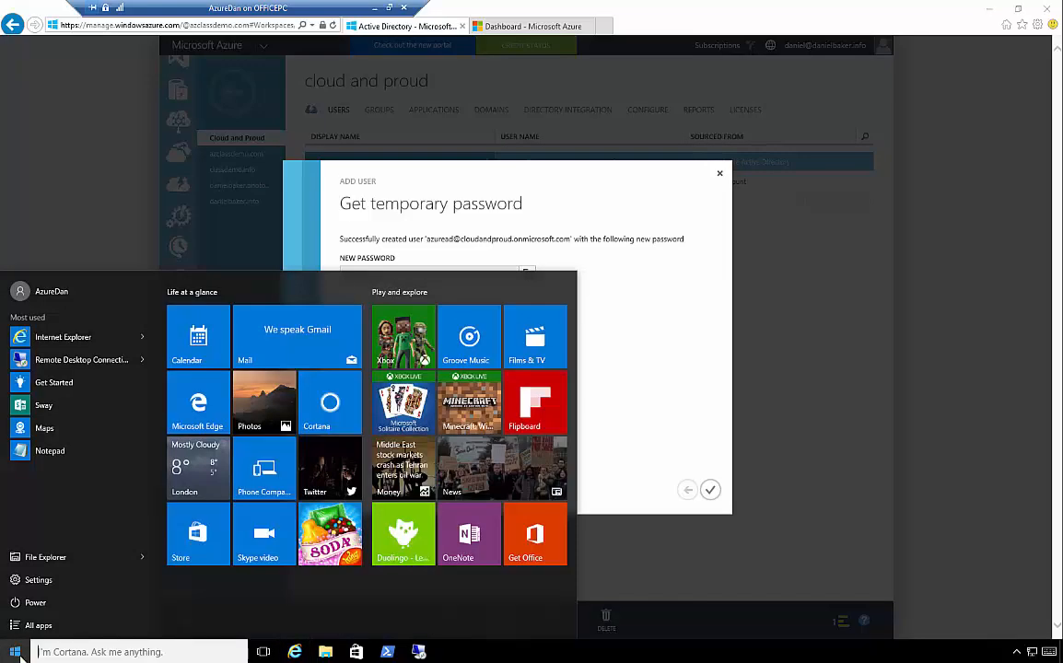
text(note)
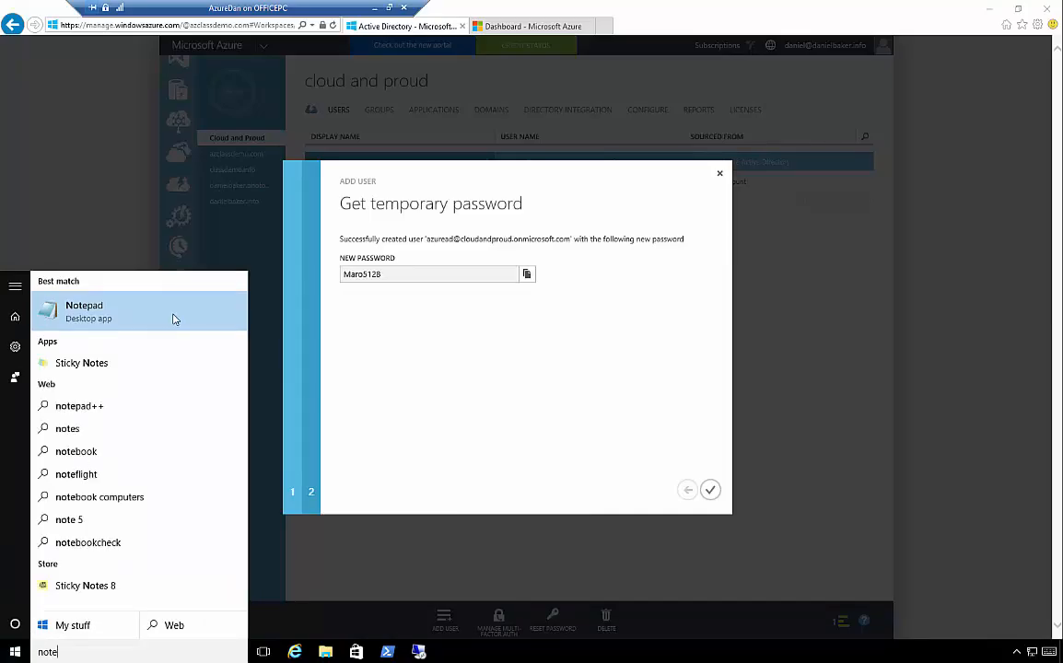
click(135, 307)
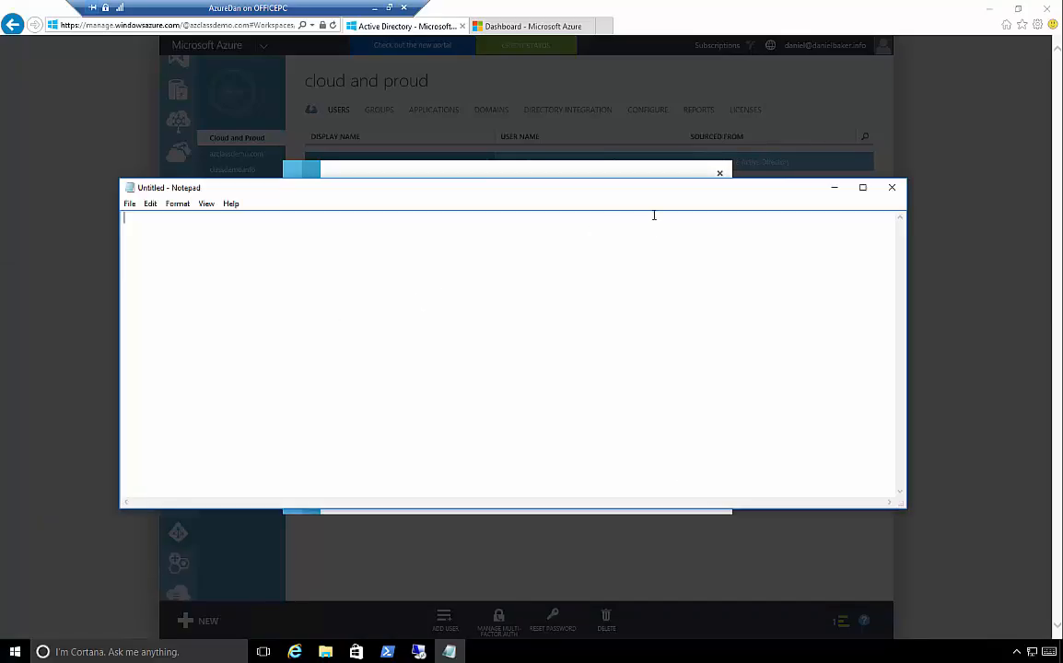
drag(752, 183, 746, 335)
drag(426, 238, 564, 242)
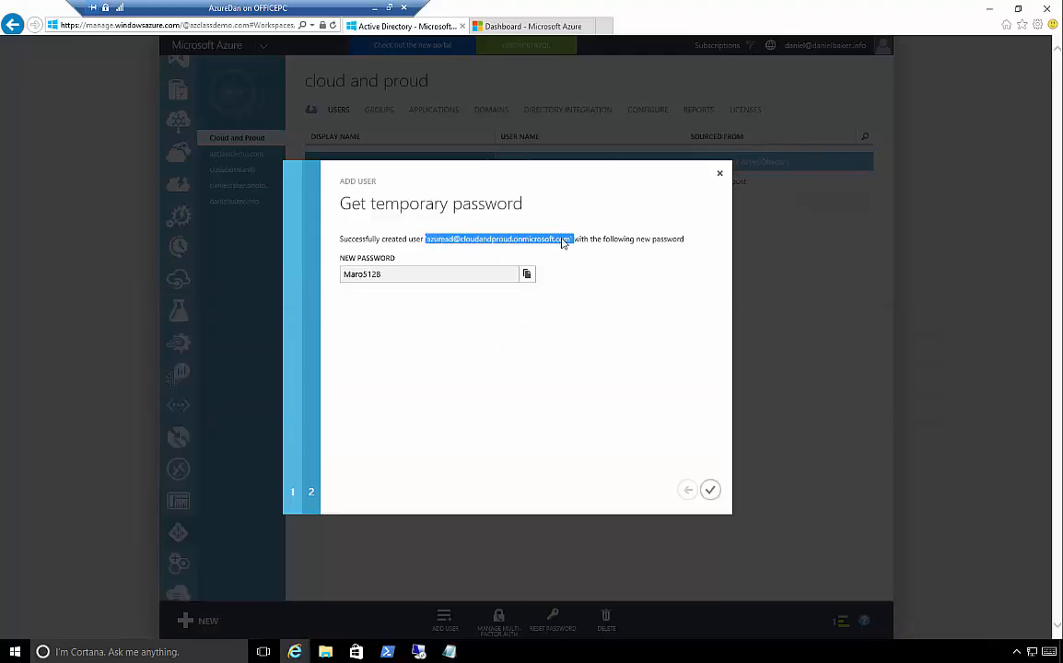
right_click(564, 242)
click(517, 261)
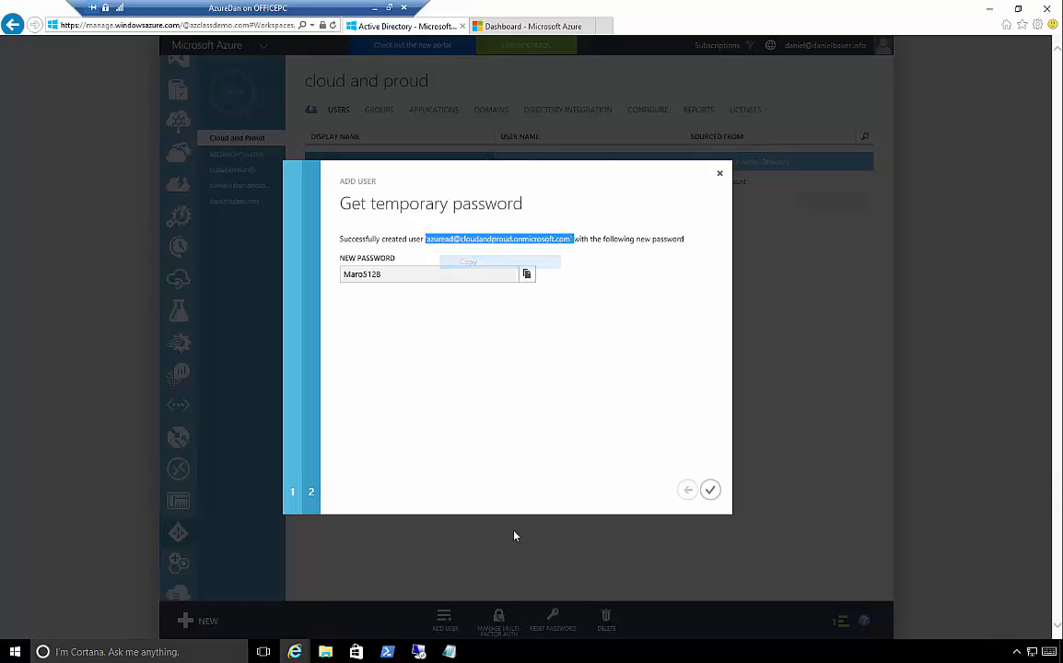
key(alt+Tab)
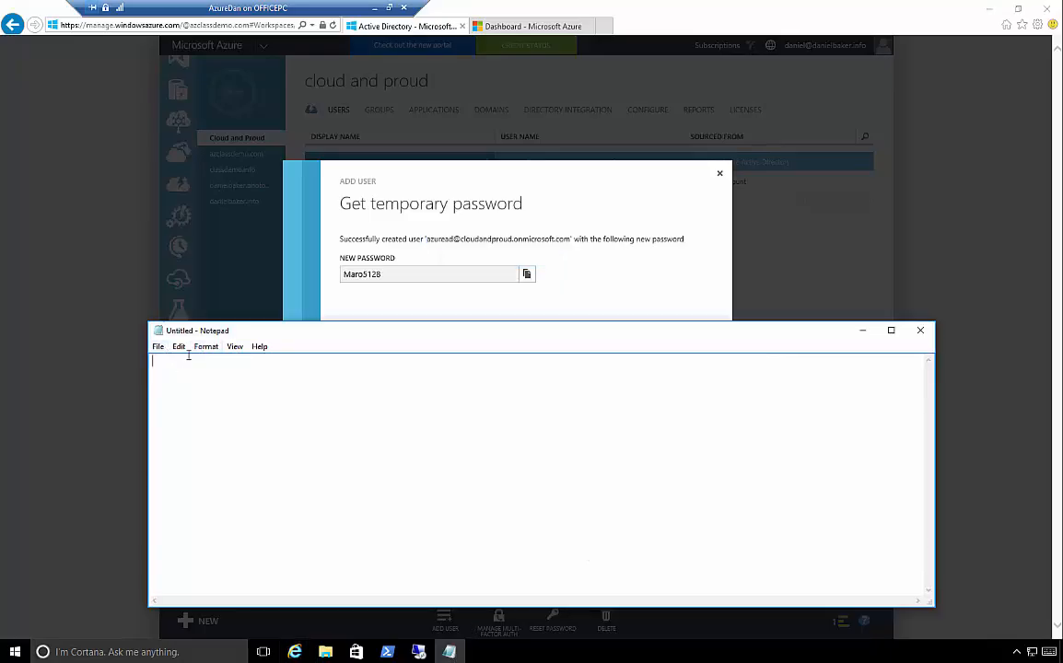
key(ctrl+v)
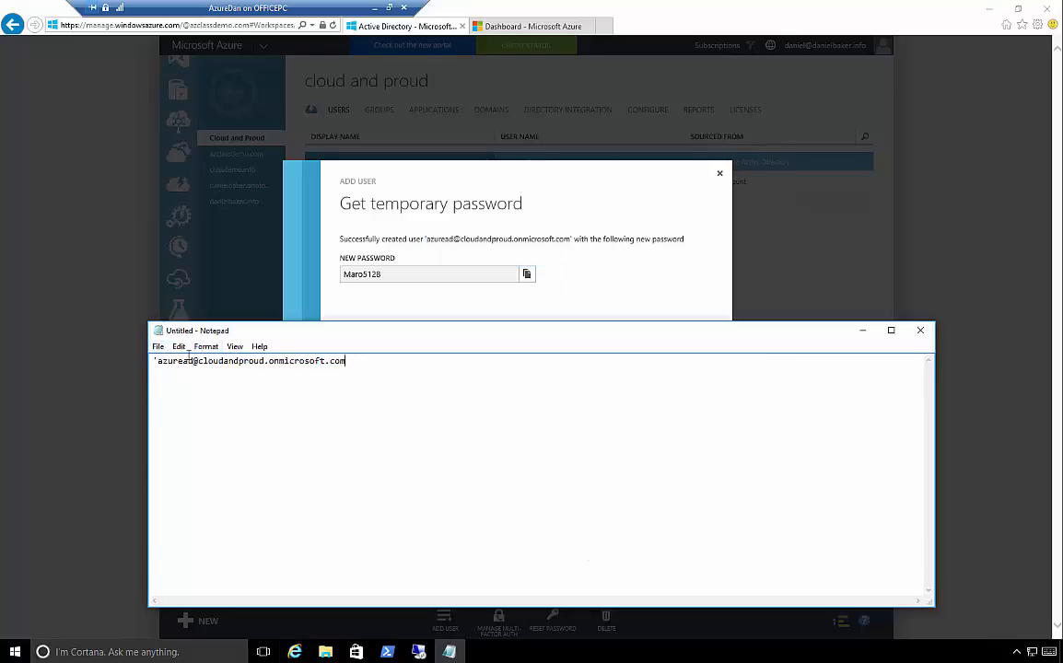
key(Delete)
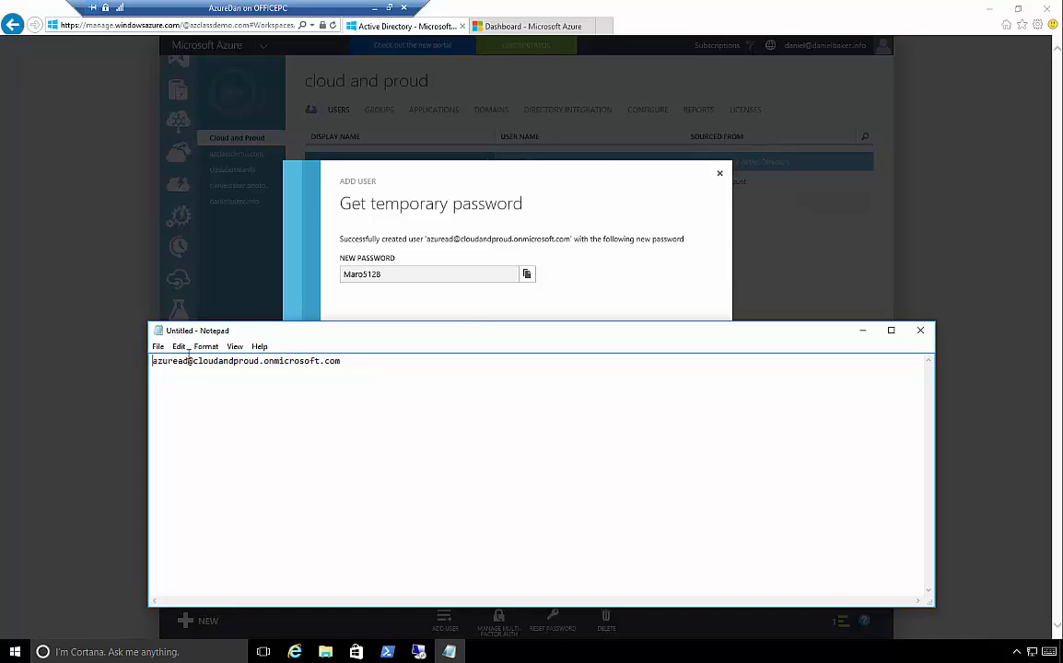
- Paste the temporary password below the address, then finish the add-user wizard
click(527, 275)
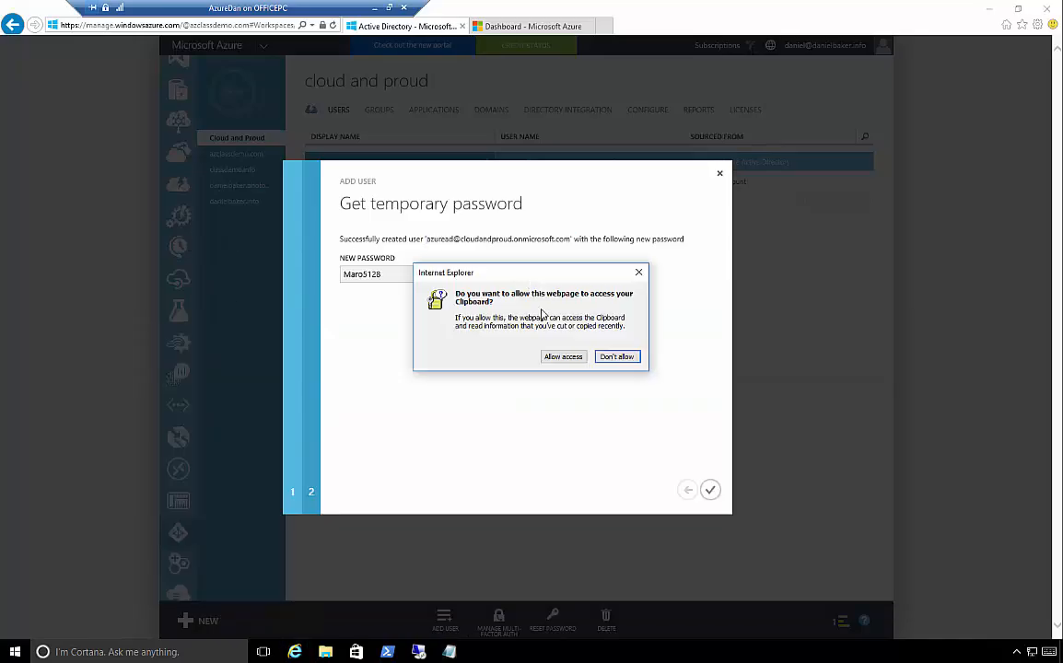
click(564, 360)
click(449, 652)
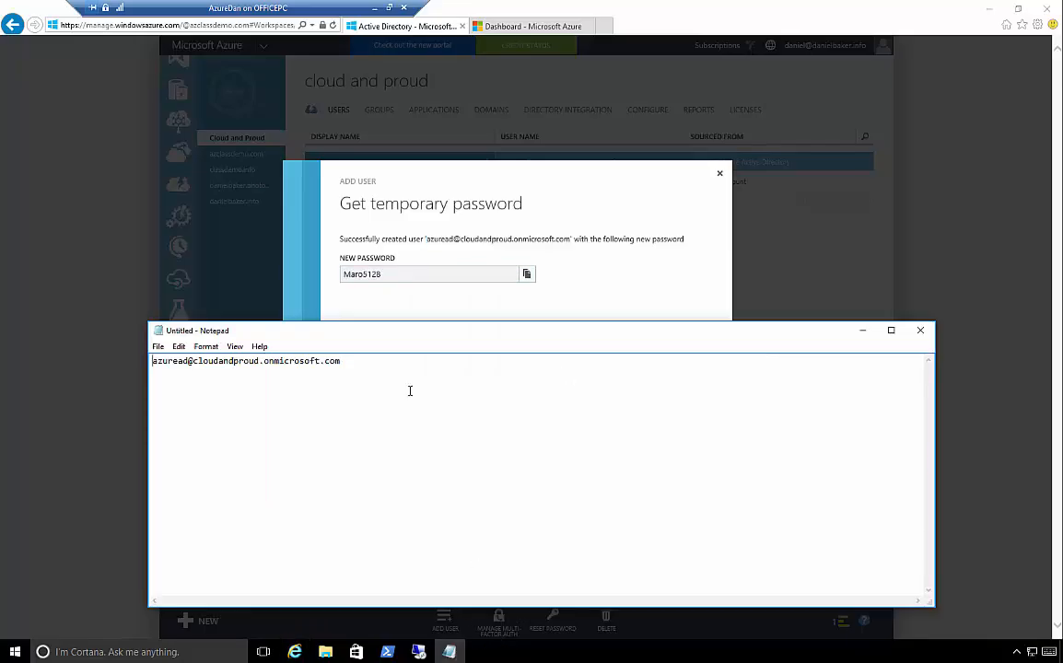
click(364, 361)
key(ctrl+v)
click(613, 298)
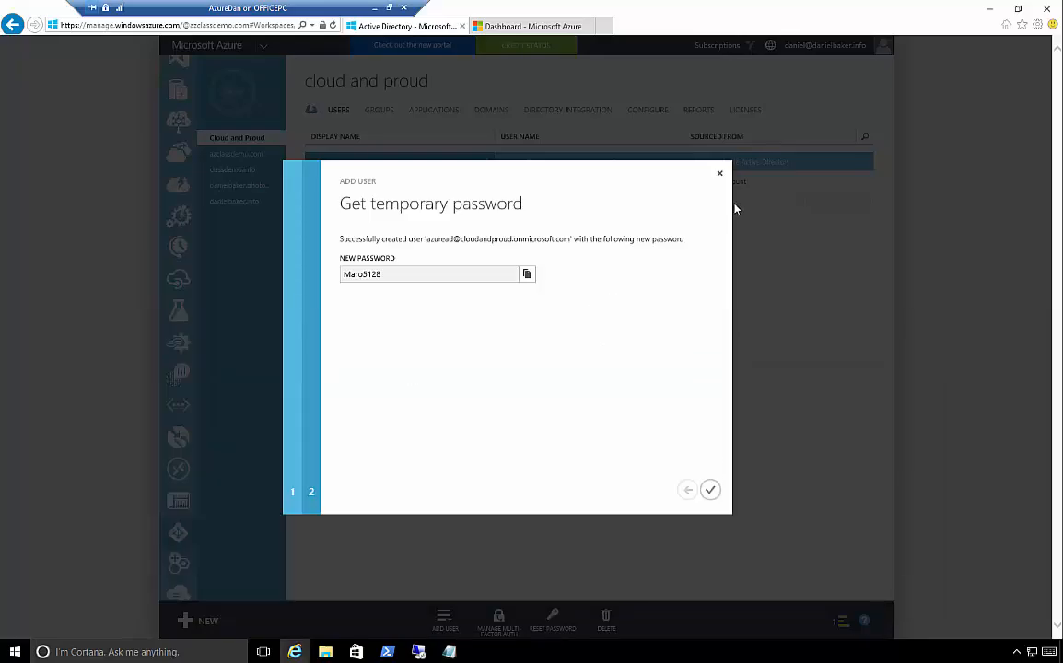
click(710, 490)
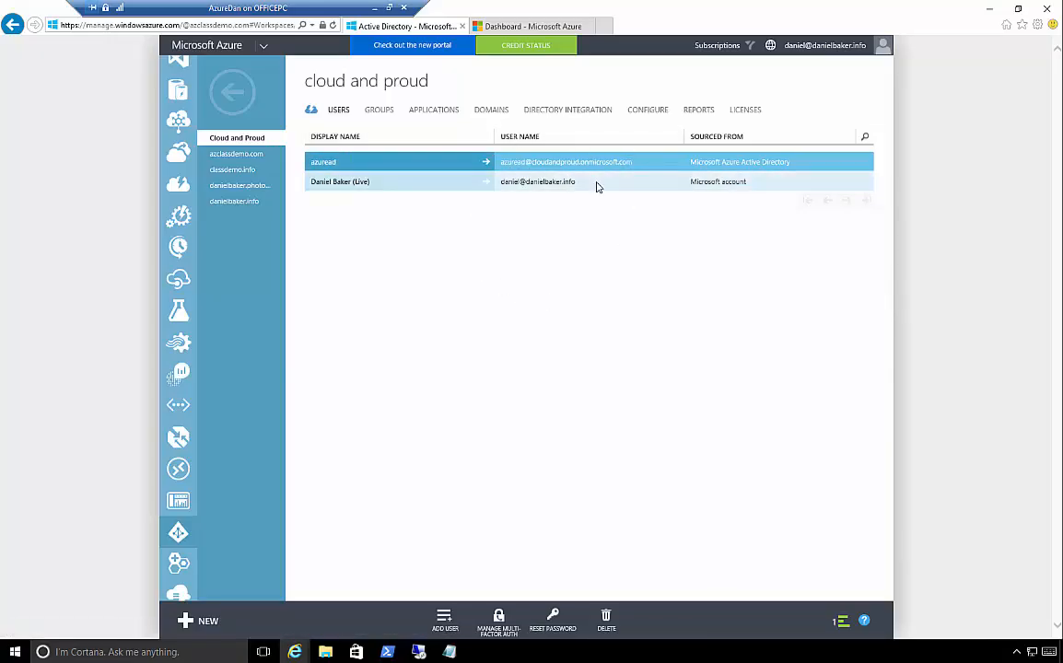
- Go to Settings > Administrators and start adding a co-administrator
click(225, 101)
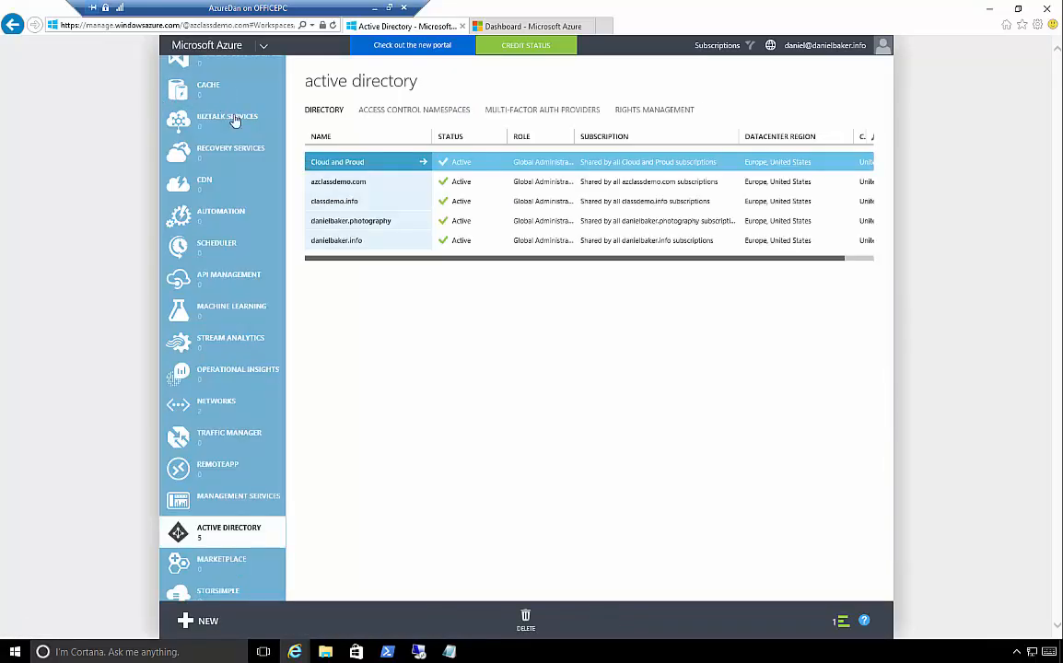
drag(282, 295, 281, 372)
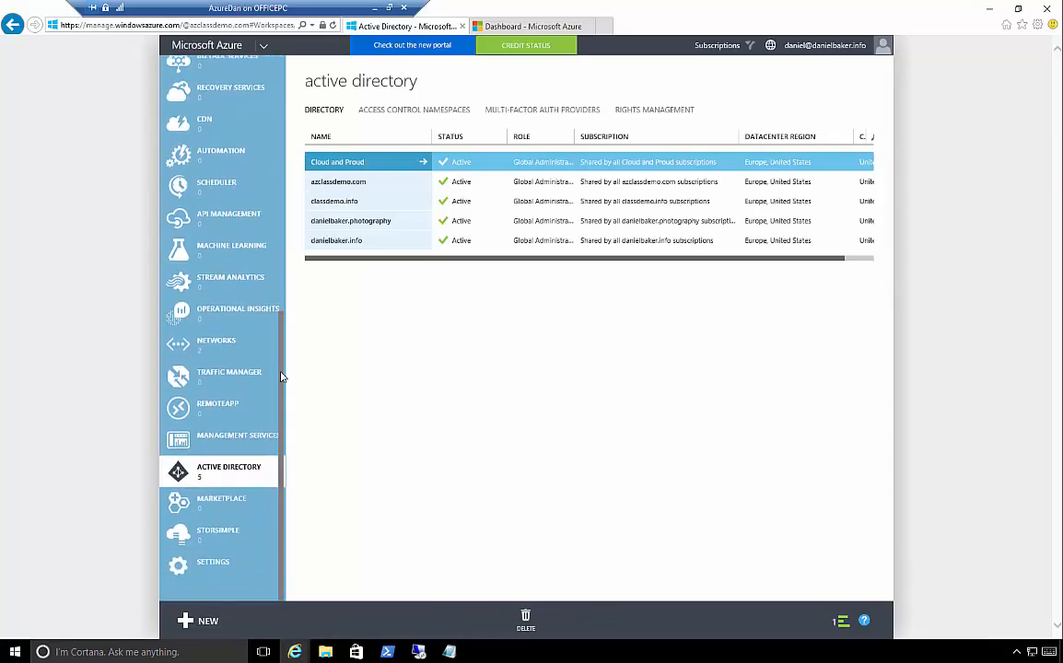
click(221, 565)
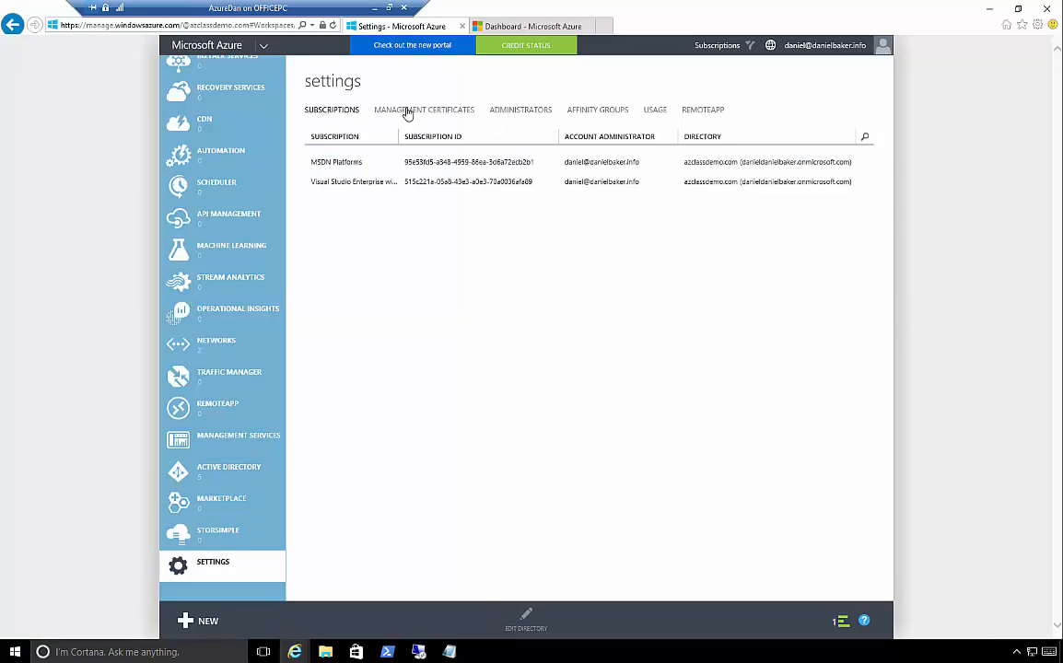
click(513, 111)
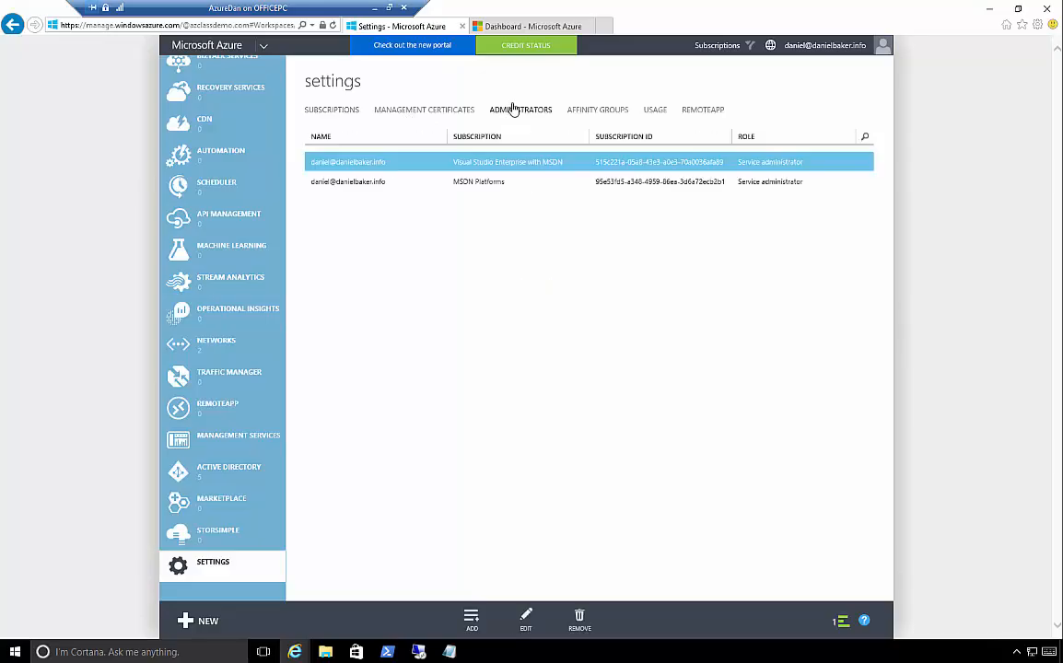
click(472, 623)
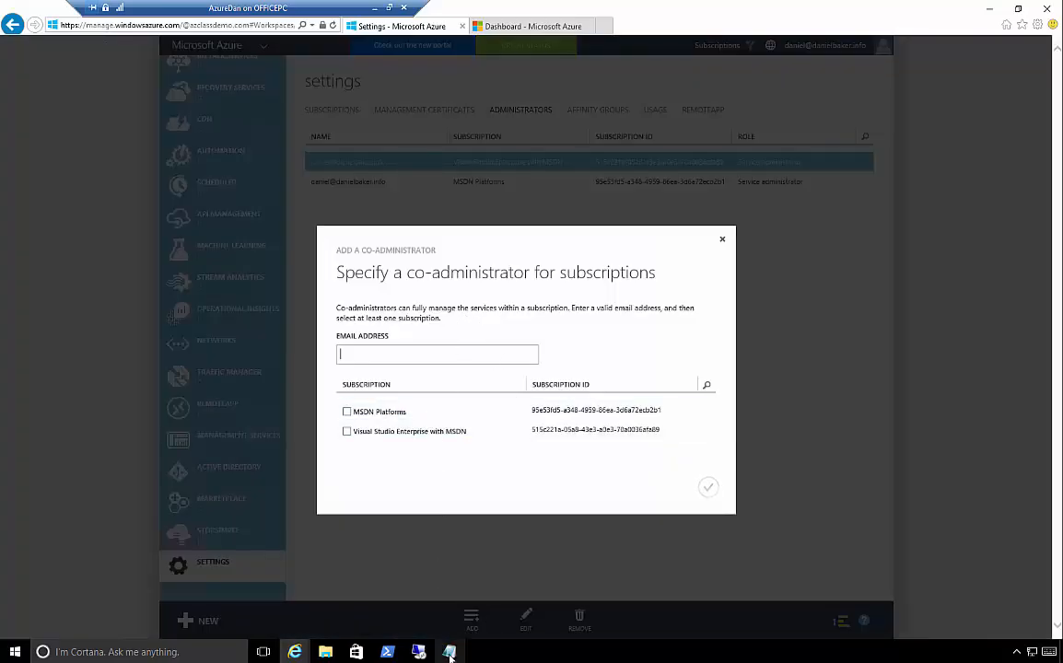
- Add the saved sign-in address as co-administrator on Visual Studio Enterprise with MSDN
click(449, 652)
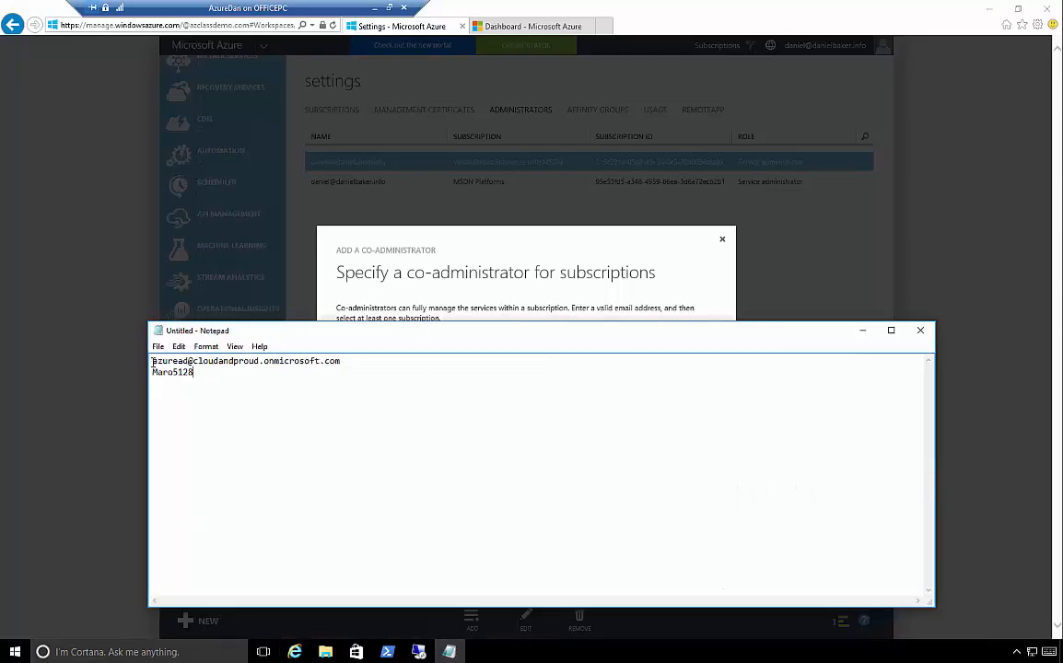
drag(153, 362, 344, 358)
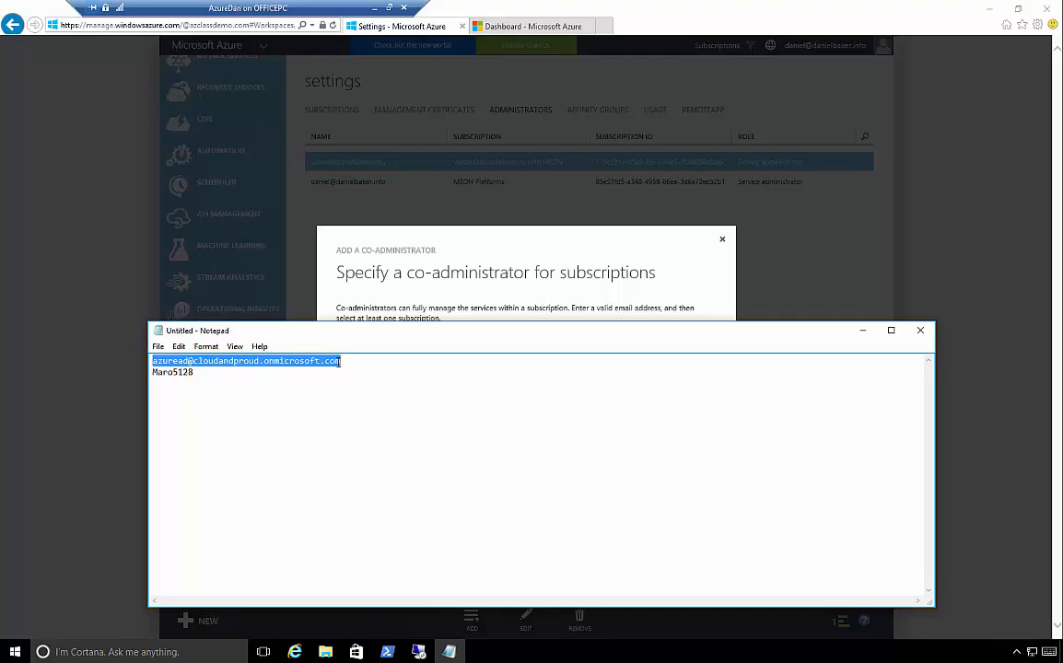
right_click(340, 361)
click(316, 405)
click(408, 291)
key(ctrl+v)
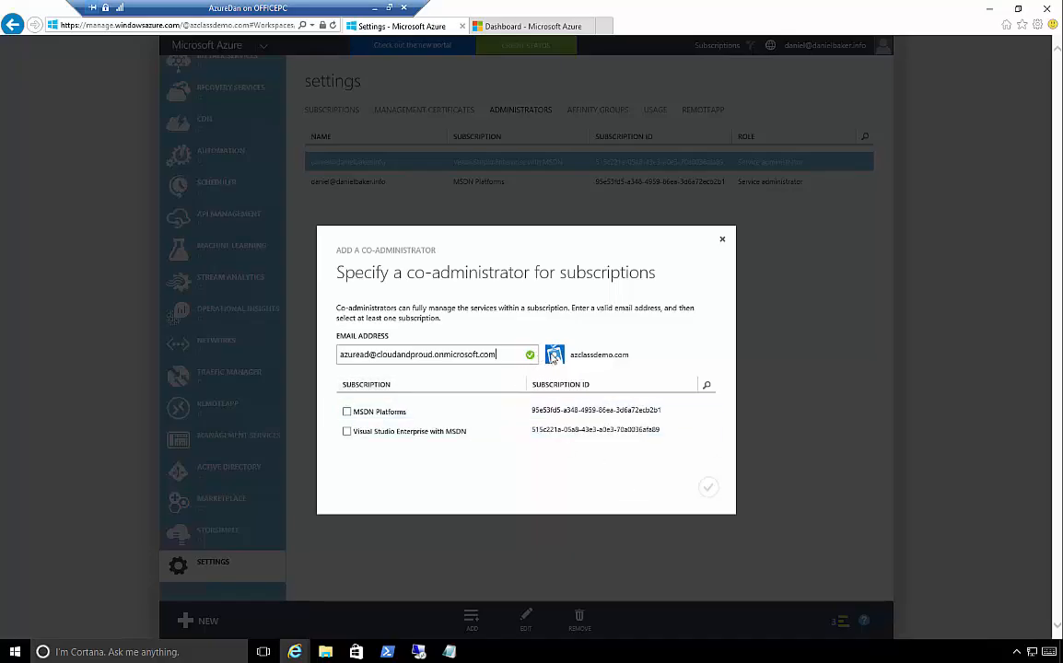
click(347, 432)
click(709, 488)
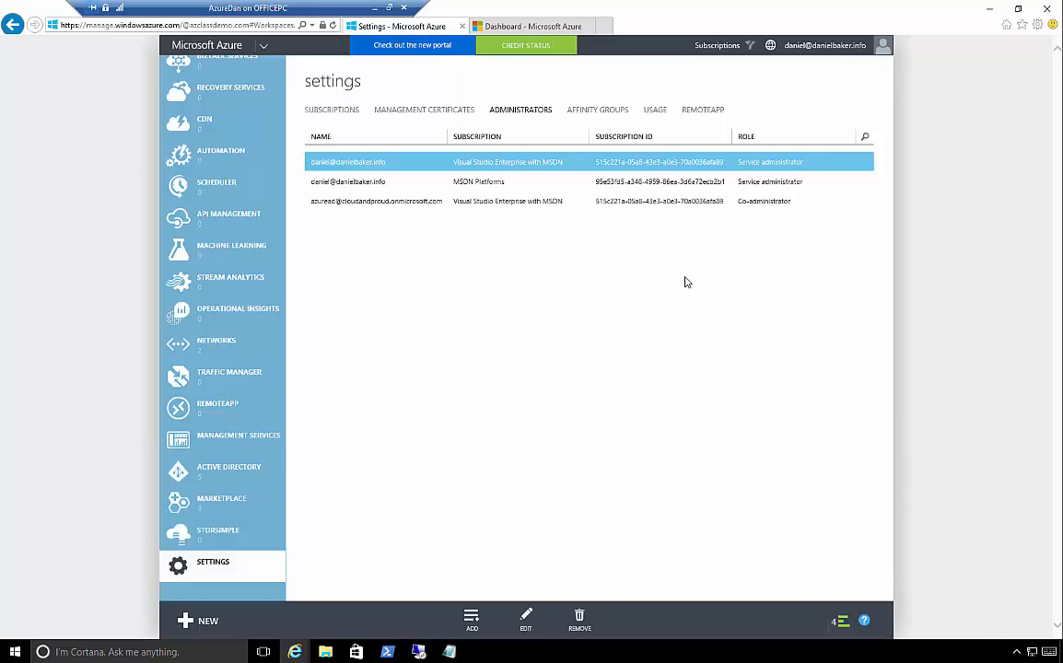
click(260, 466)
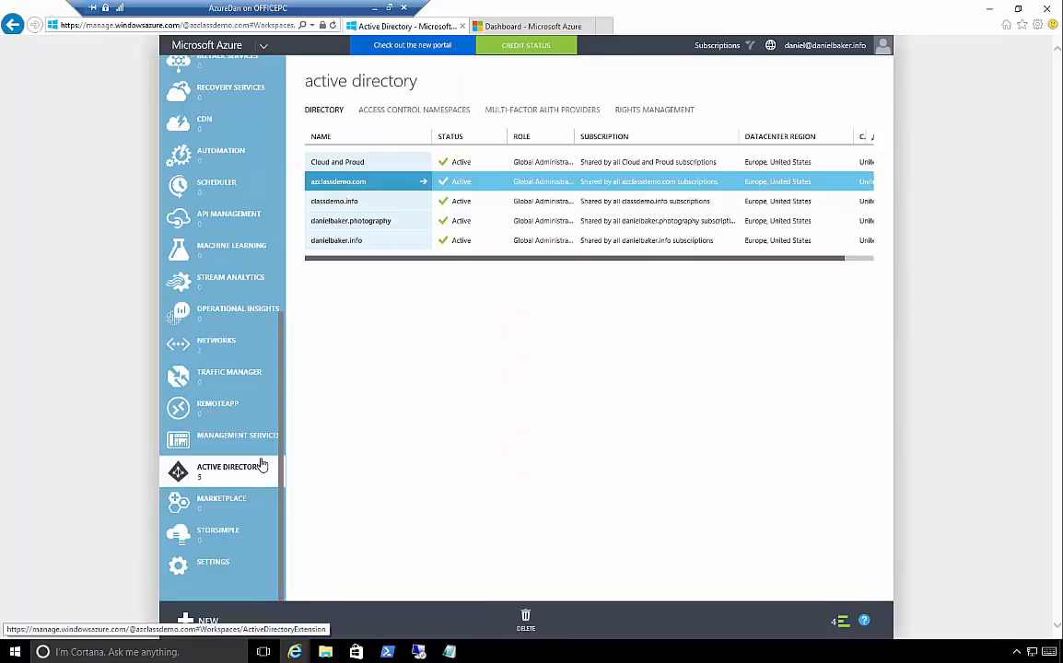
- Open Cloud and Proud, check Groups and cancel a new group, then view Applications
click(402, 165)
click(402, 166)
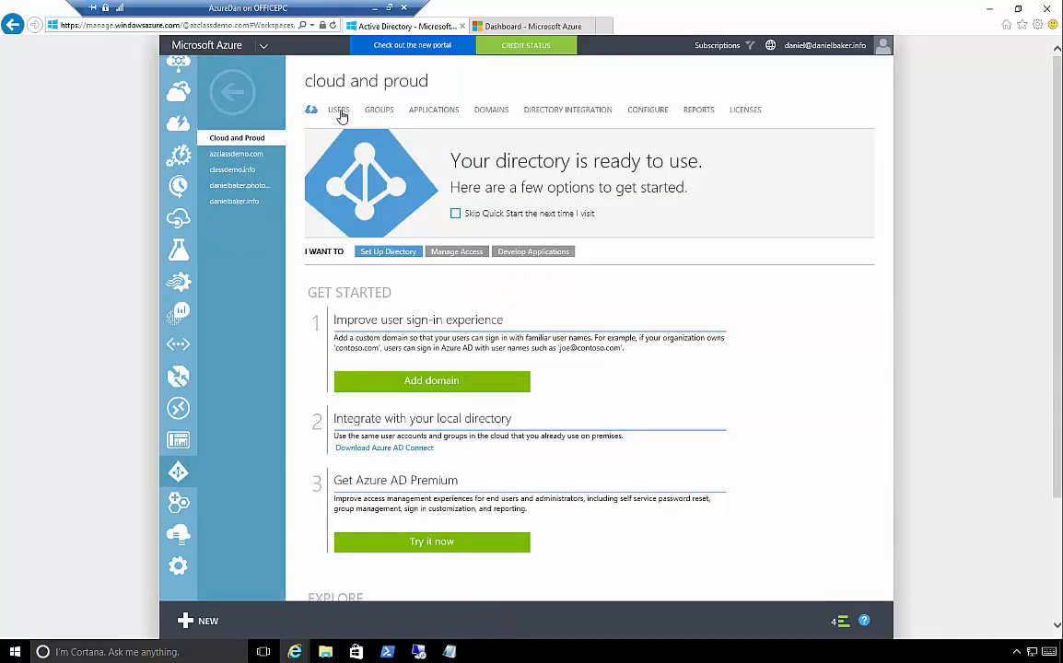
click(376, 114)
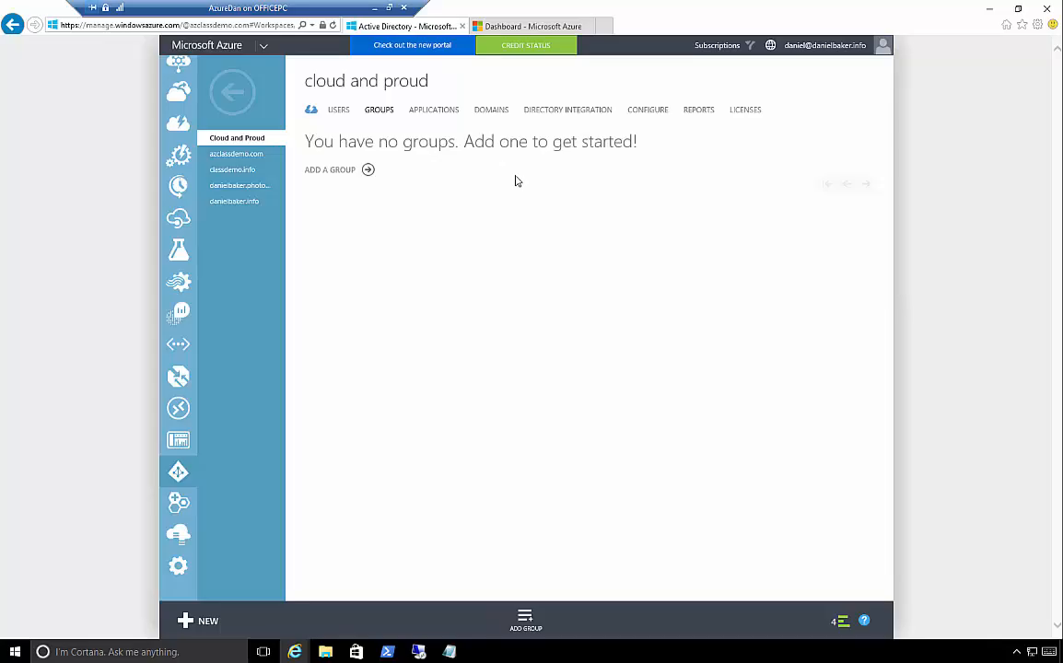
click(354, 171)
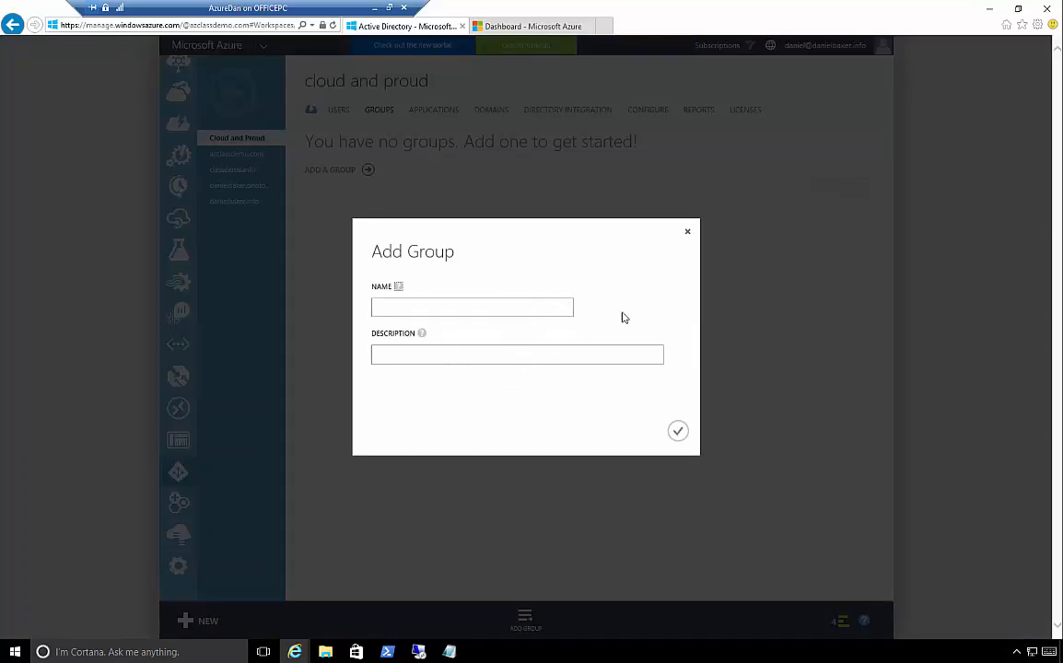
click(687, 232)
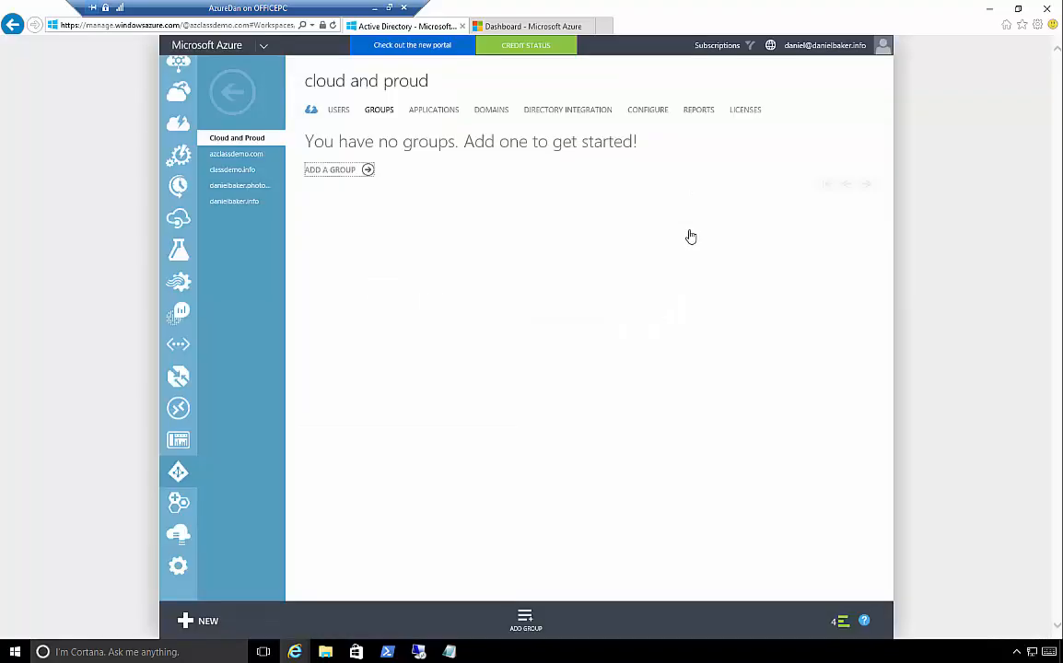
click(441, 110)
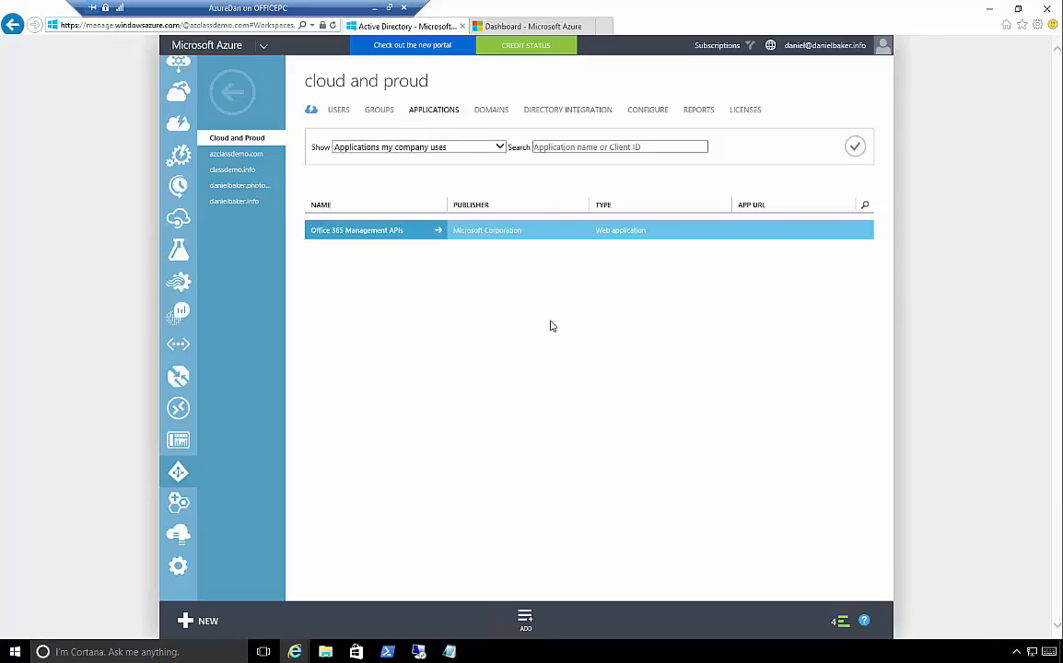
- Check the Domains and Directory Integration pages, then open the Configure page
click(505, 116)
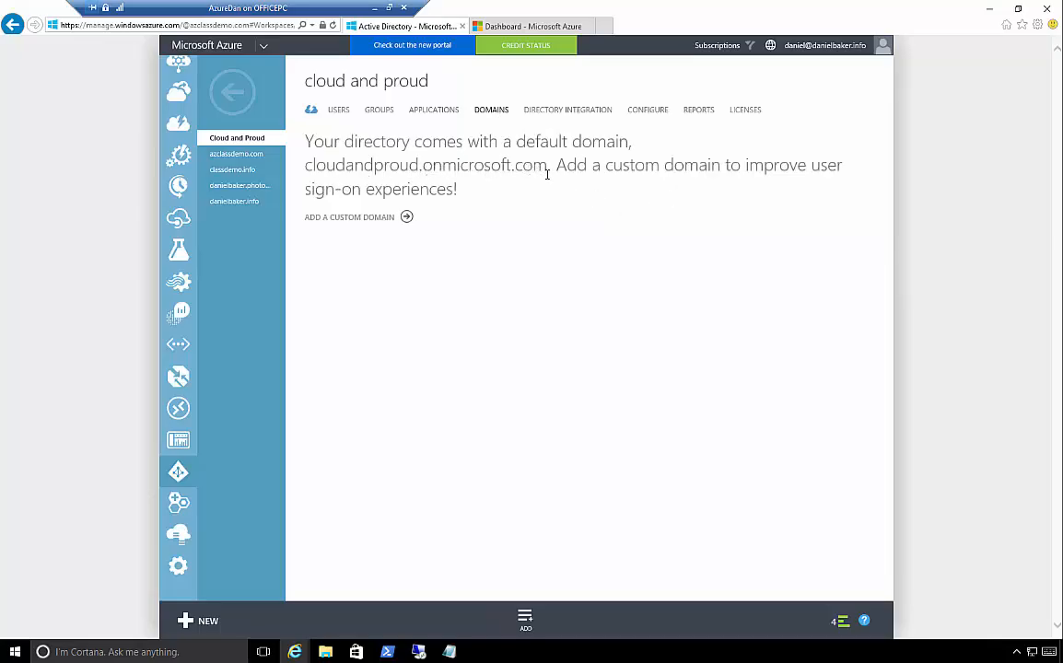
click(565, 112)
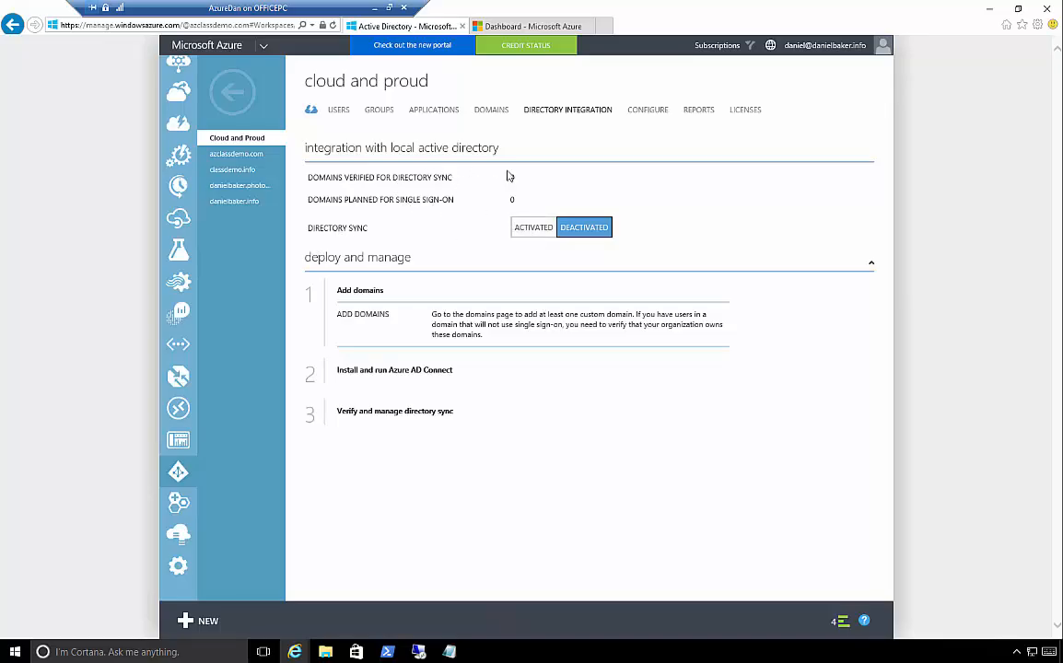
click(647, 112)
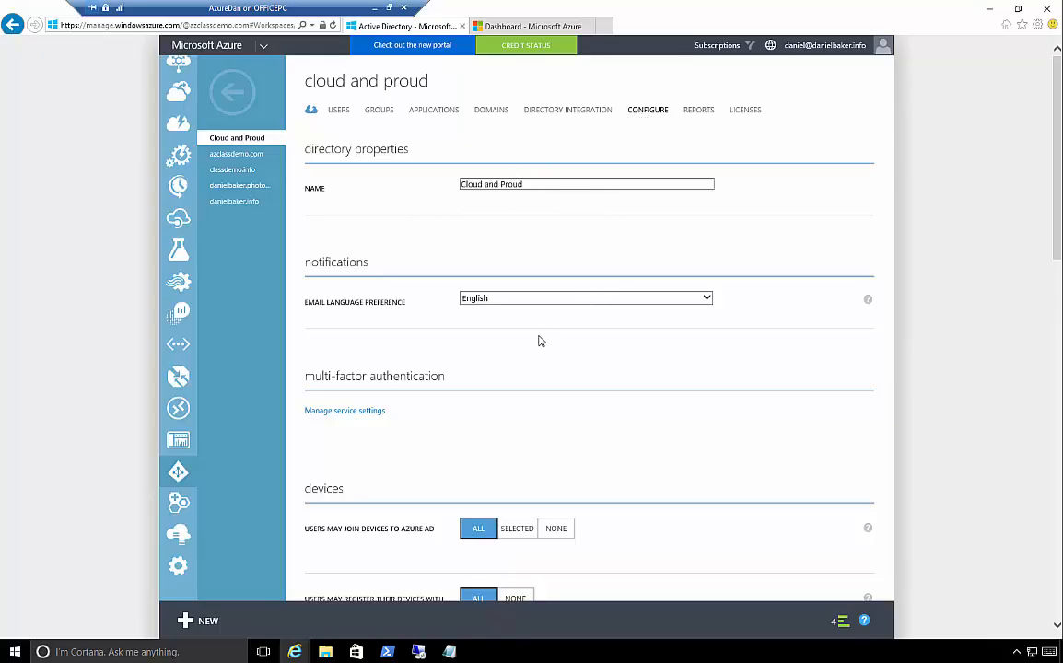
scroll(541, 341, down, 4)
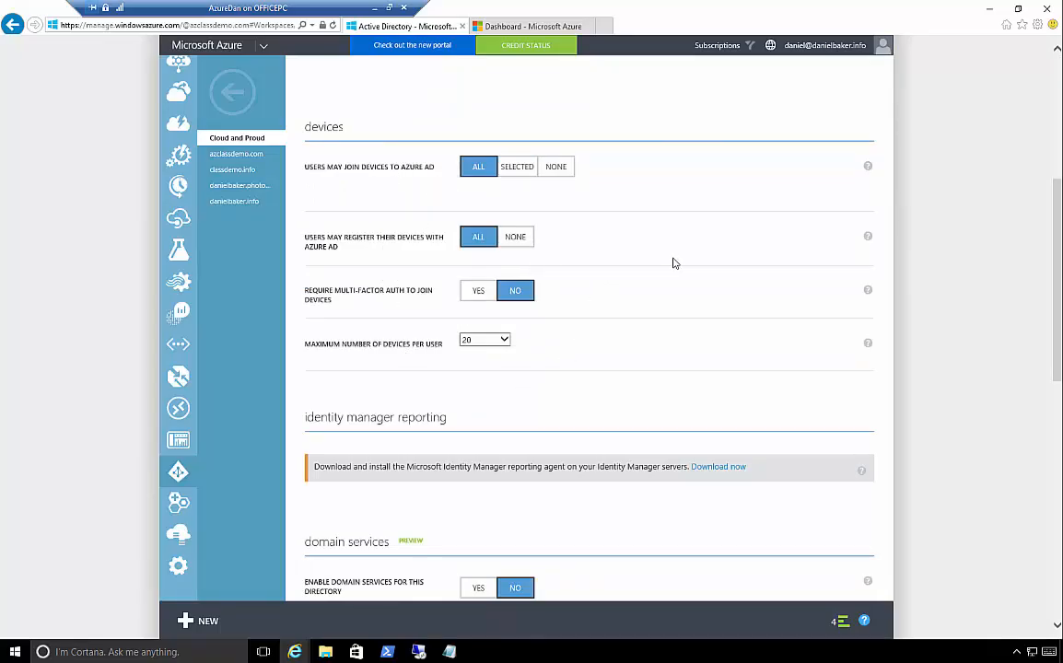
scroll(676, 264, down, 3)
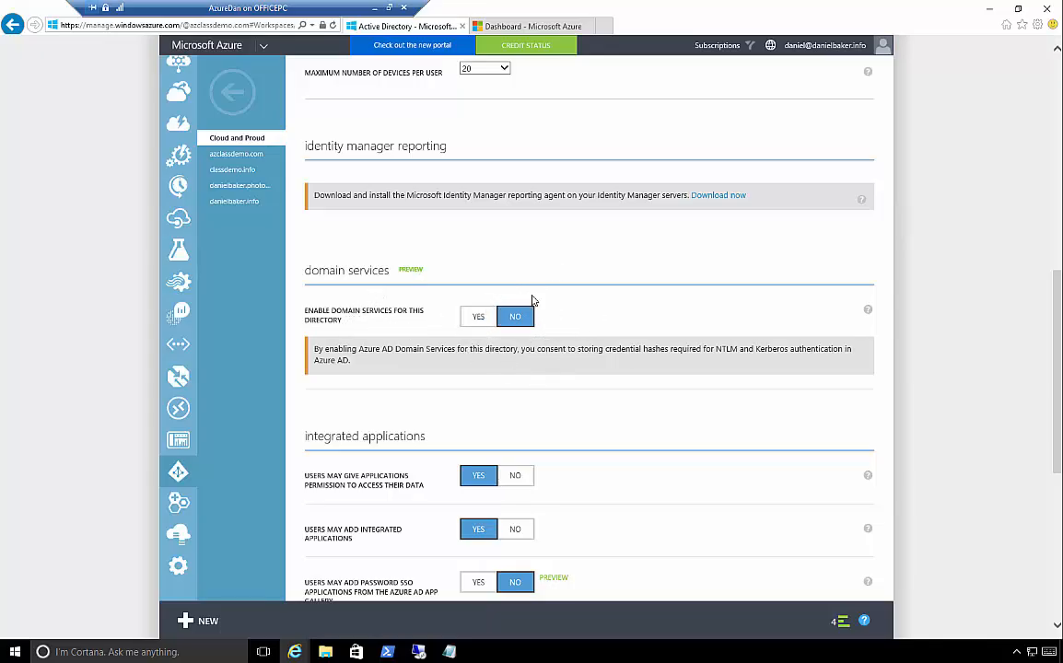
scroll(539, 332, down, 3)
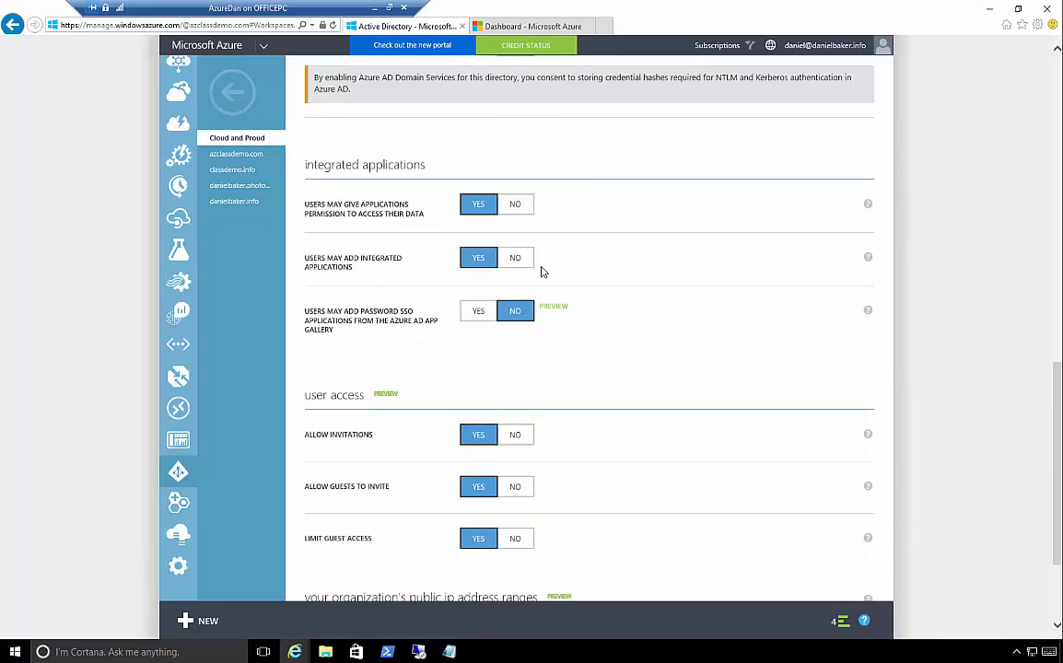
scroll(542, 273, down, 2)
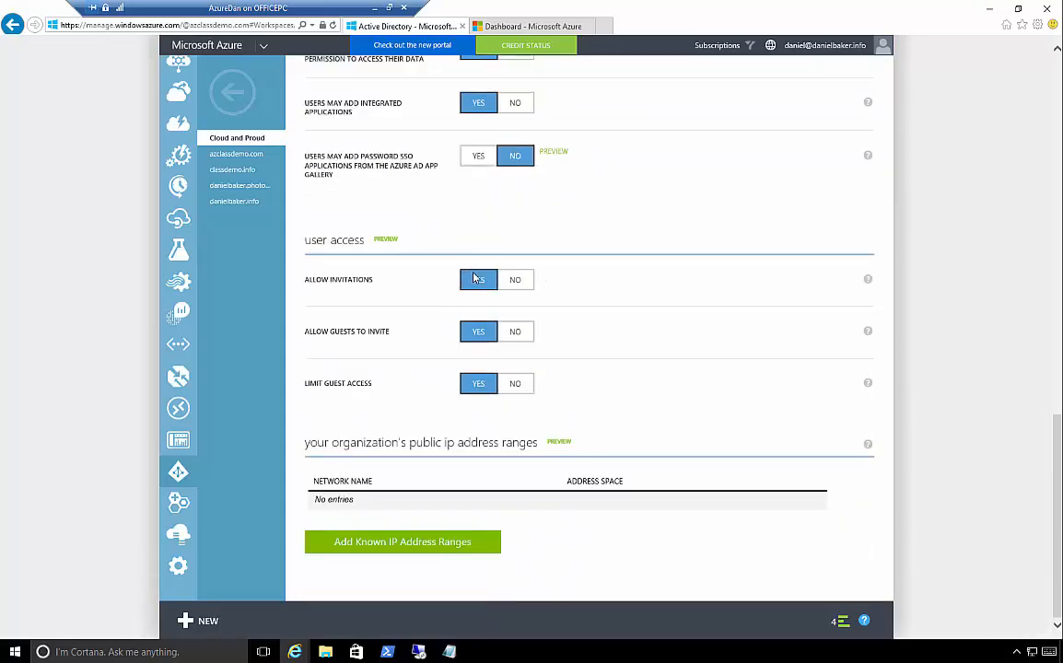
scroll(477, 286, up, 15)
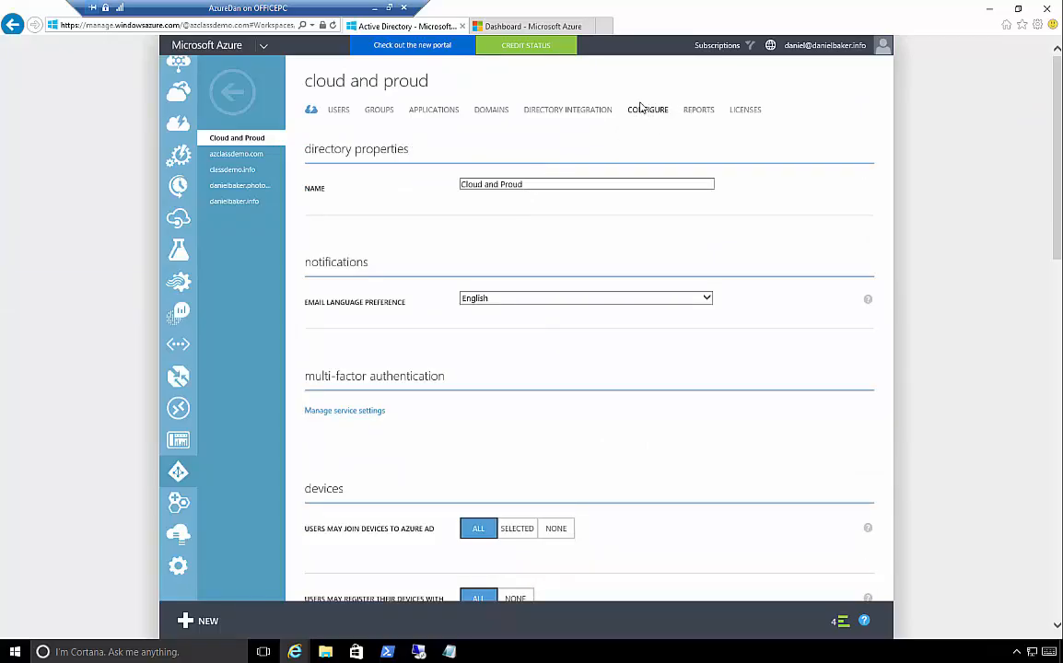
- Look at the 'Sign ins after multiple failures' report, then open the Licenses page
click(698, 111)
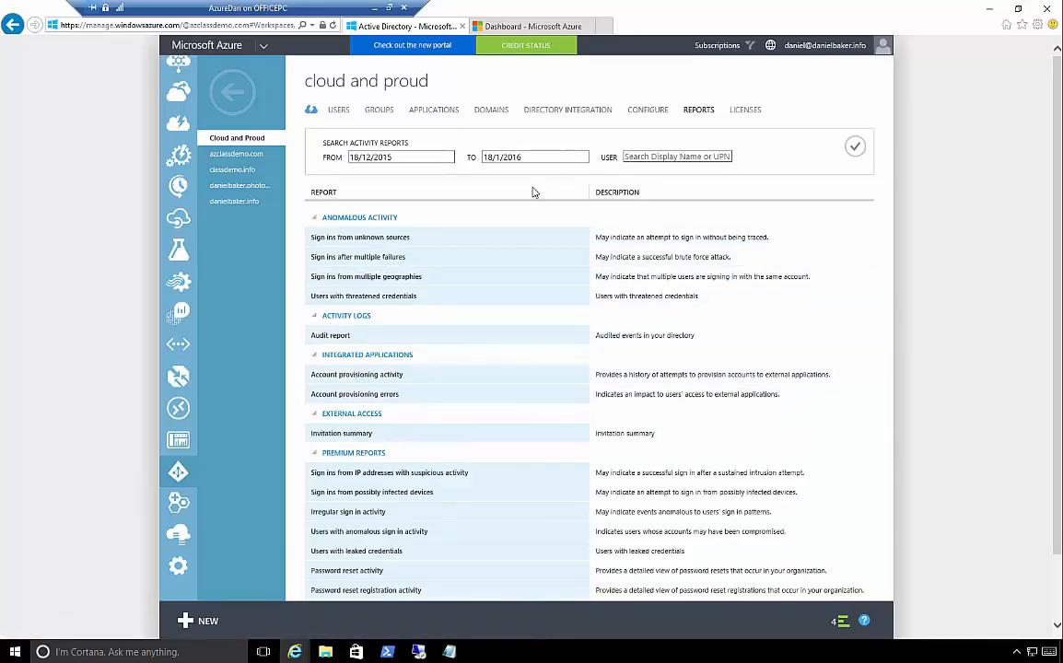
click(496, 258)
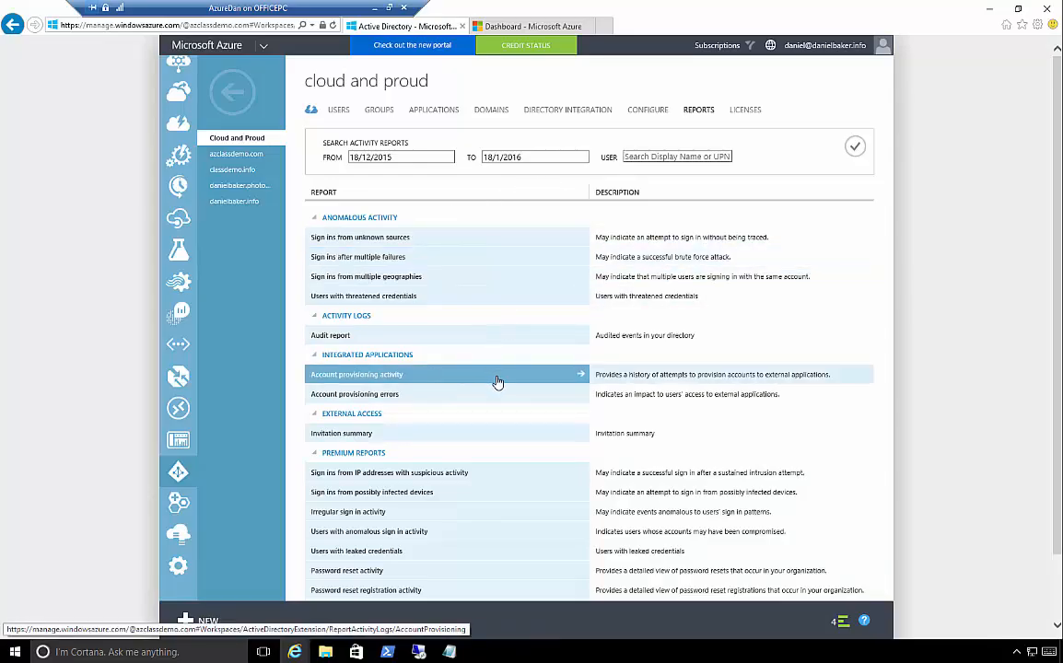
scroll(496, 382, down, 2)
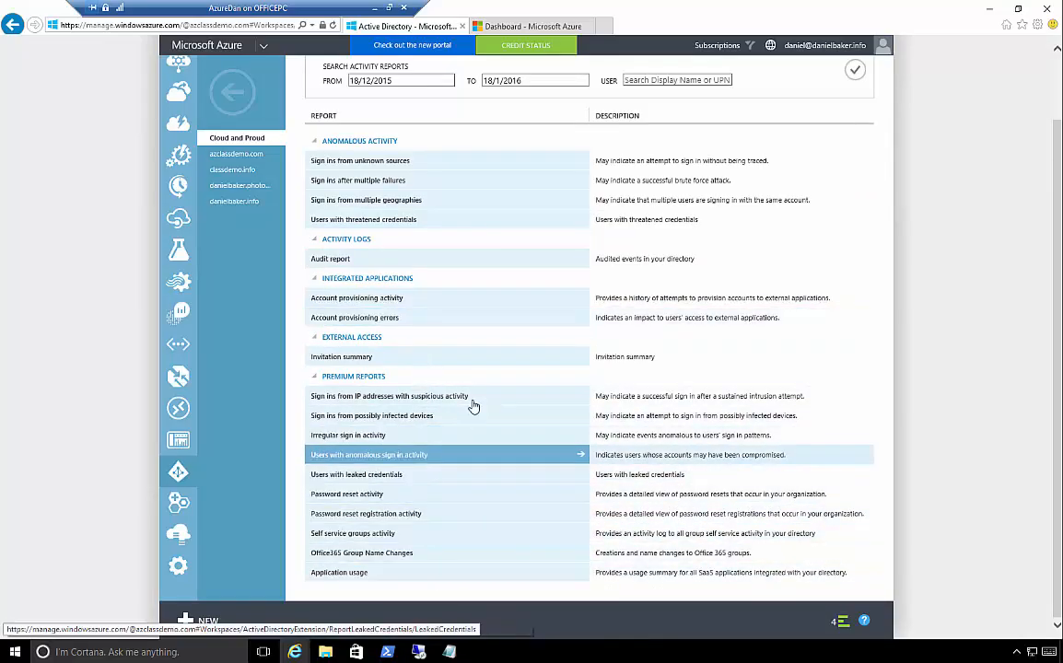
scroll(474, 398, up, 2)
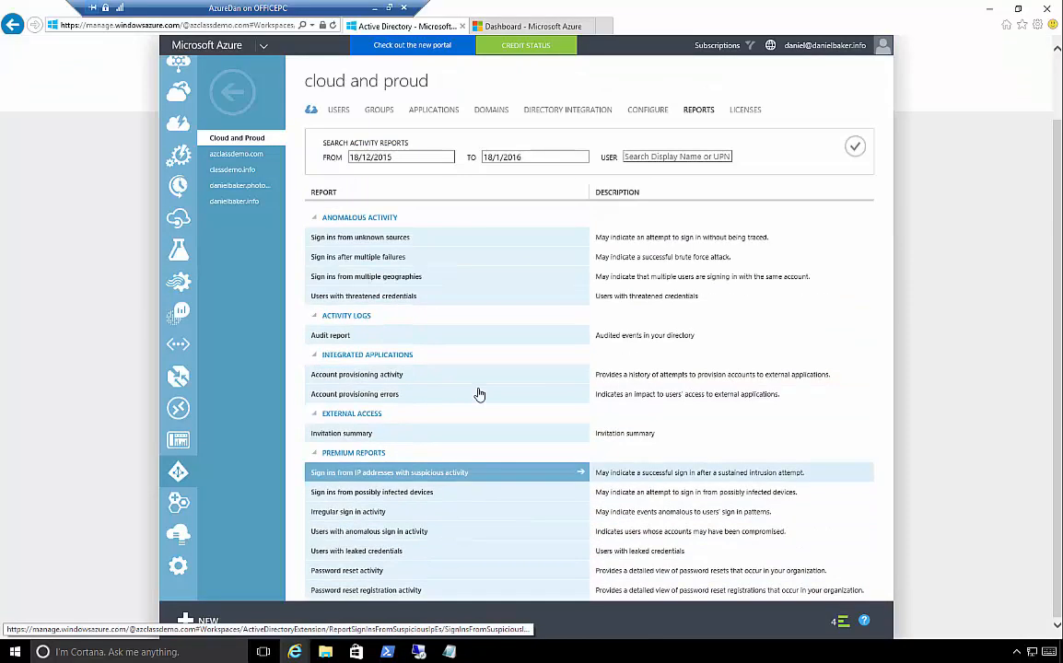
click(744, 111)
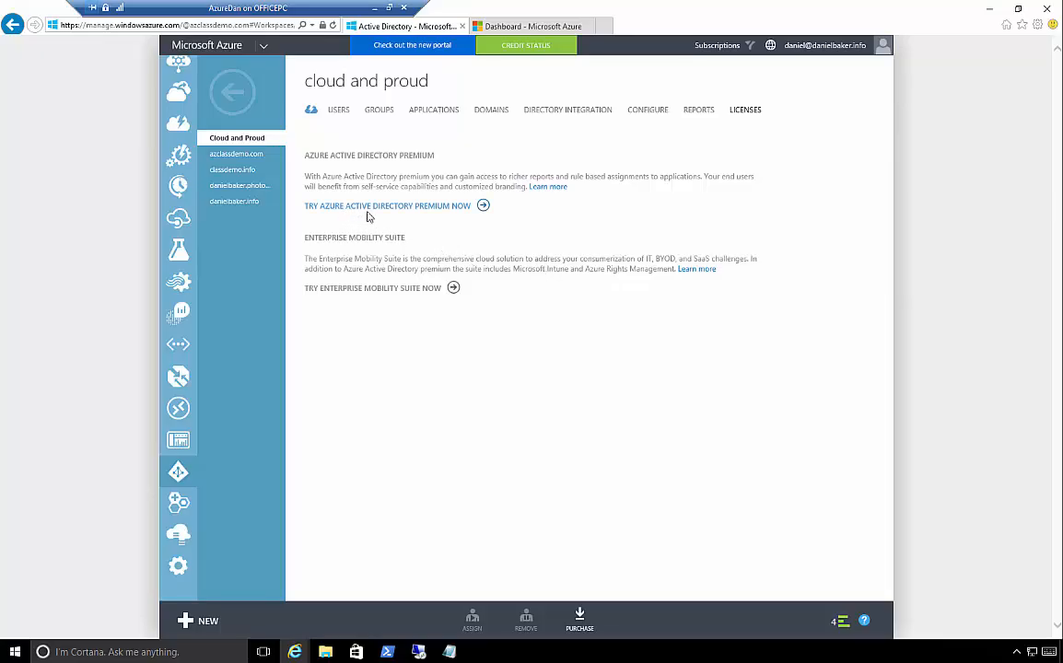
- Start and confirm the Azure AD Premium trial, then open the Premium plan's Assign users list
click(478, 212)
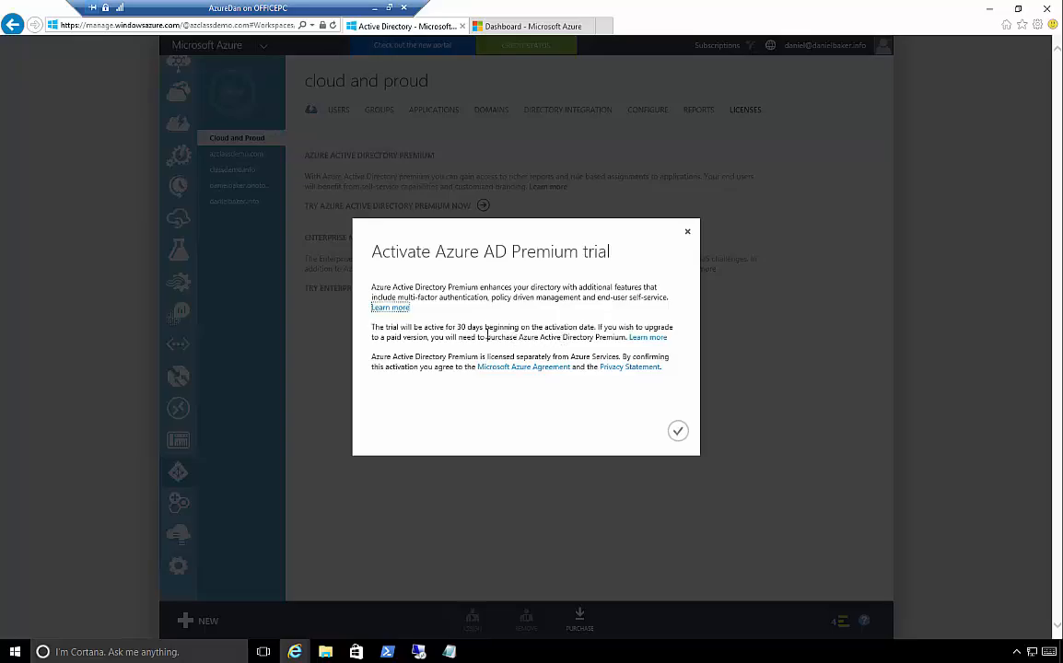
click(677, 433)
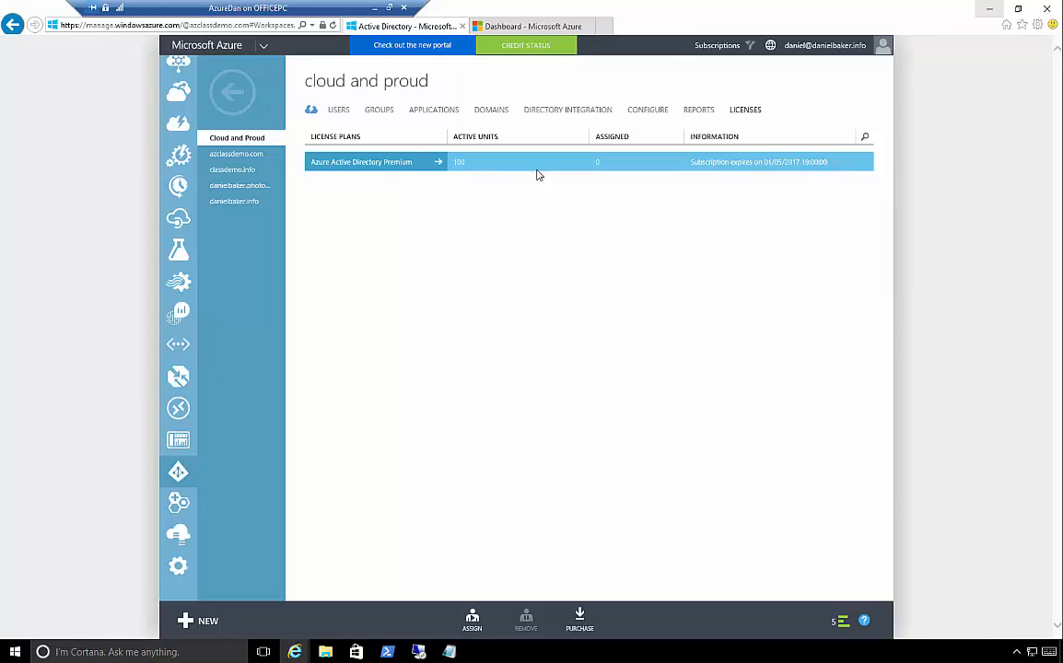
click(371, 166)
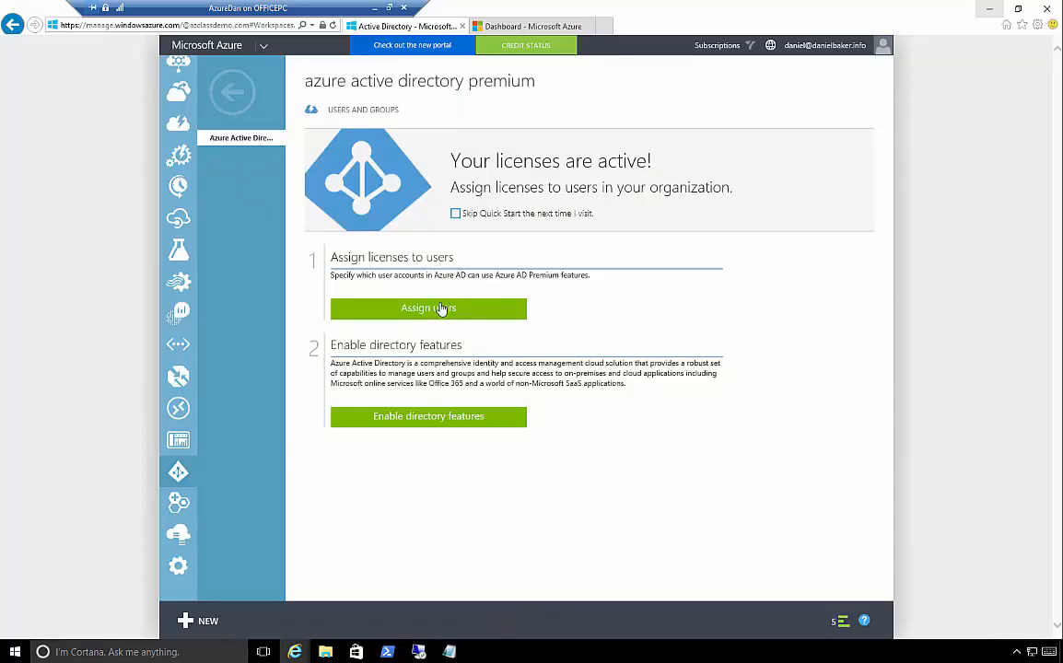
click(442, 308)
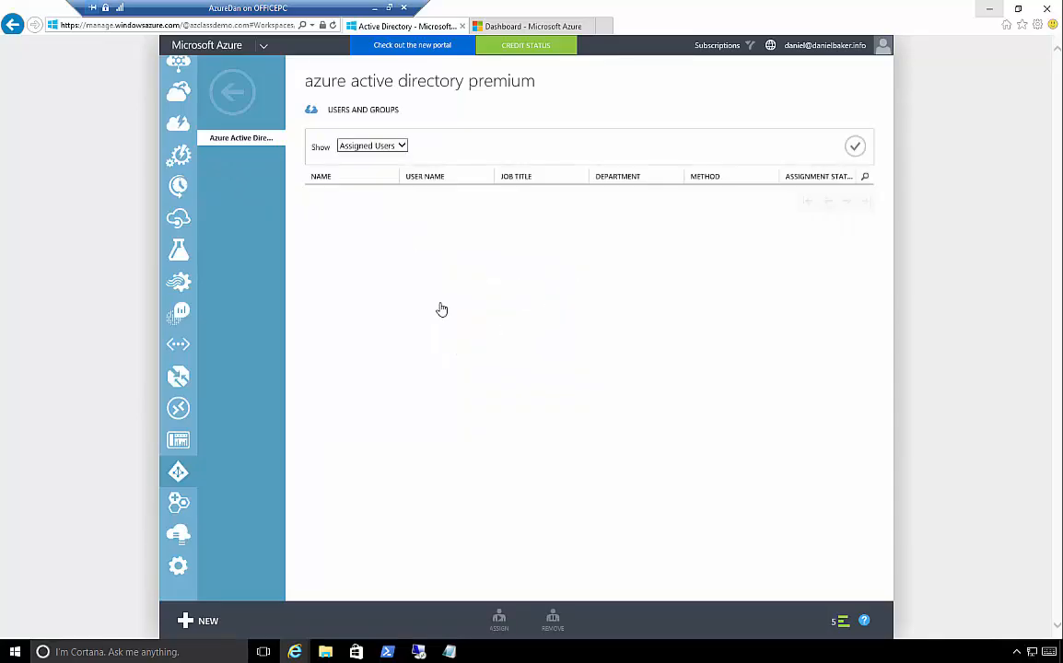
- Show All Users, assign the Azure AD Premium license to the first user, and clear notifications
click(402, 149)
click(403, 148)
click(367, 135)
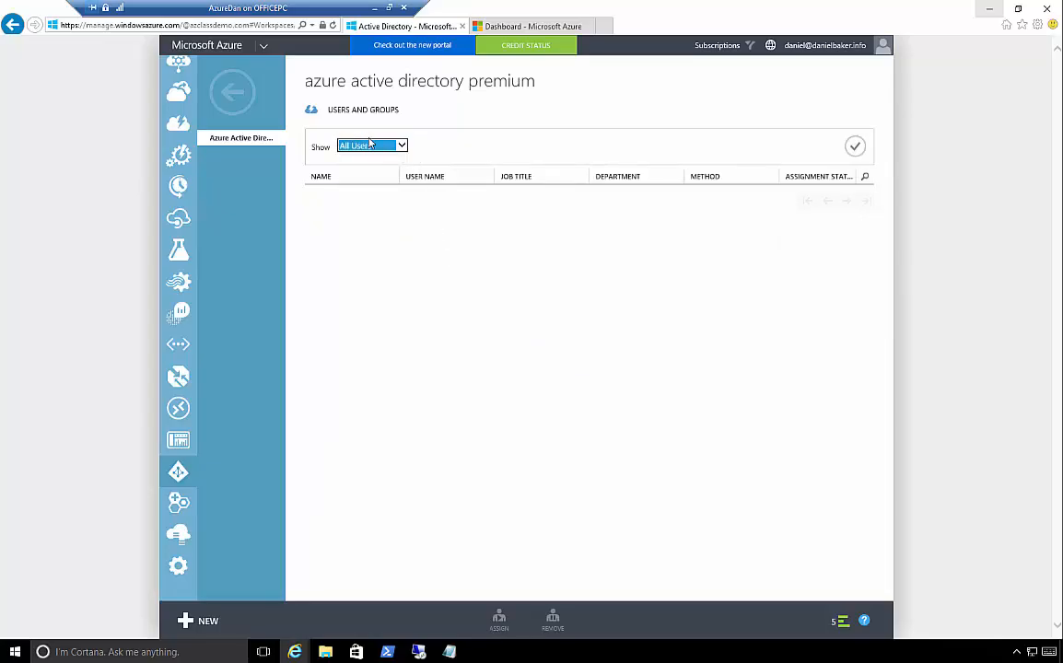
click(856, 147)
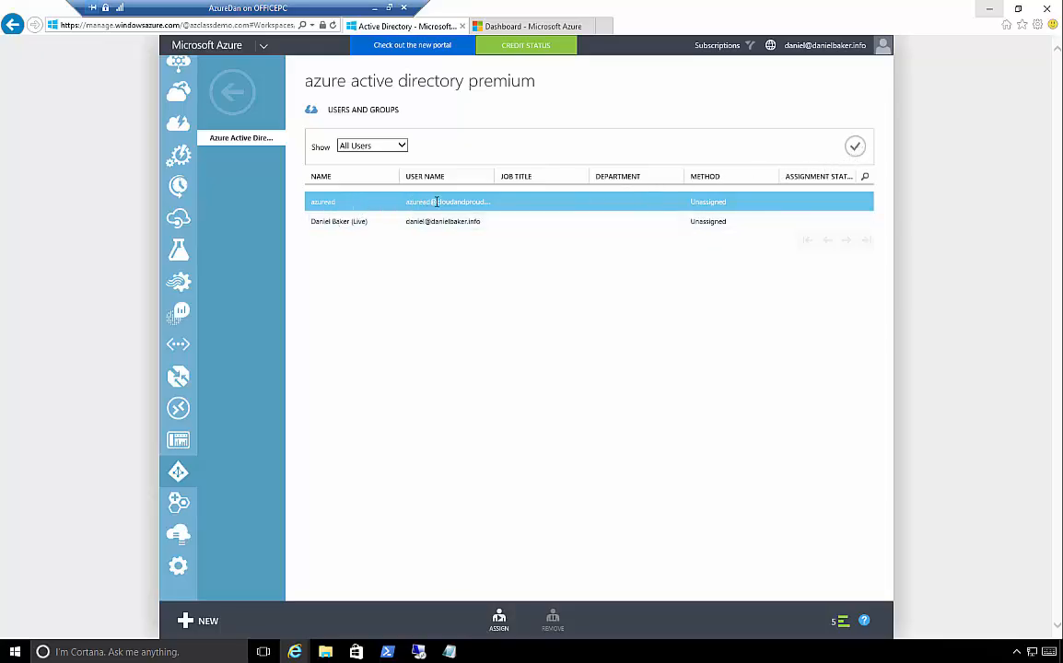
click(499, 620)
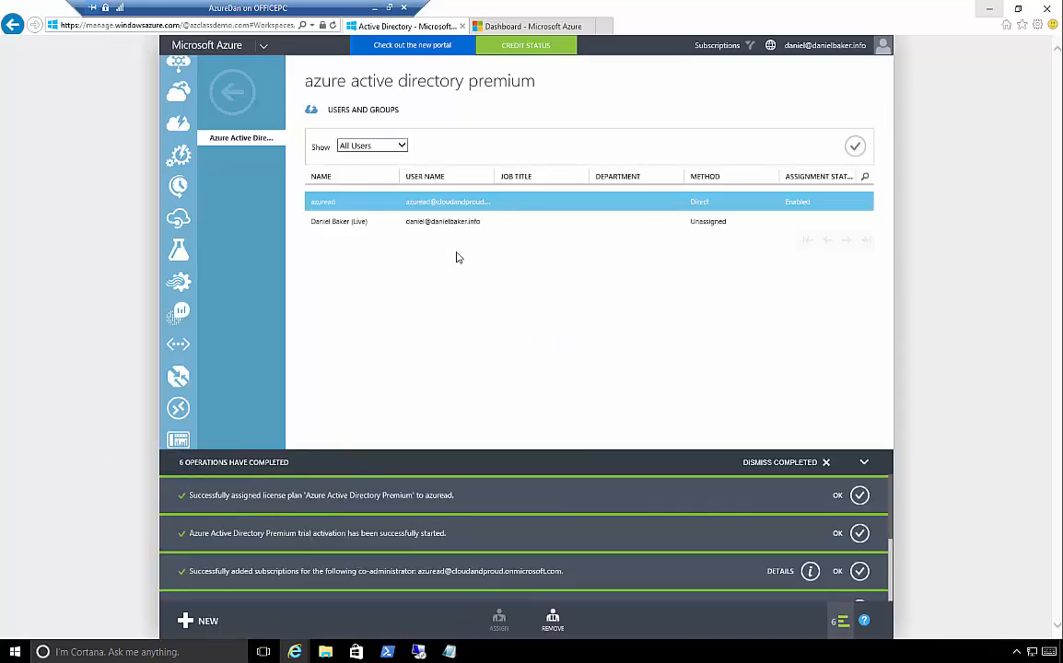
click(824, 464)
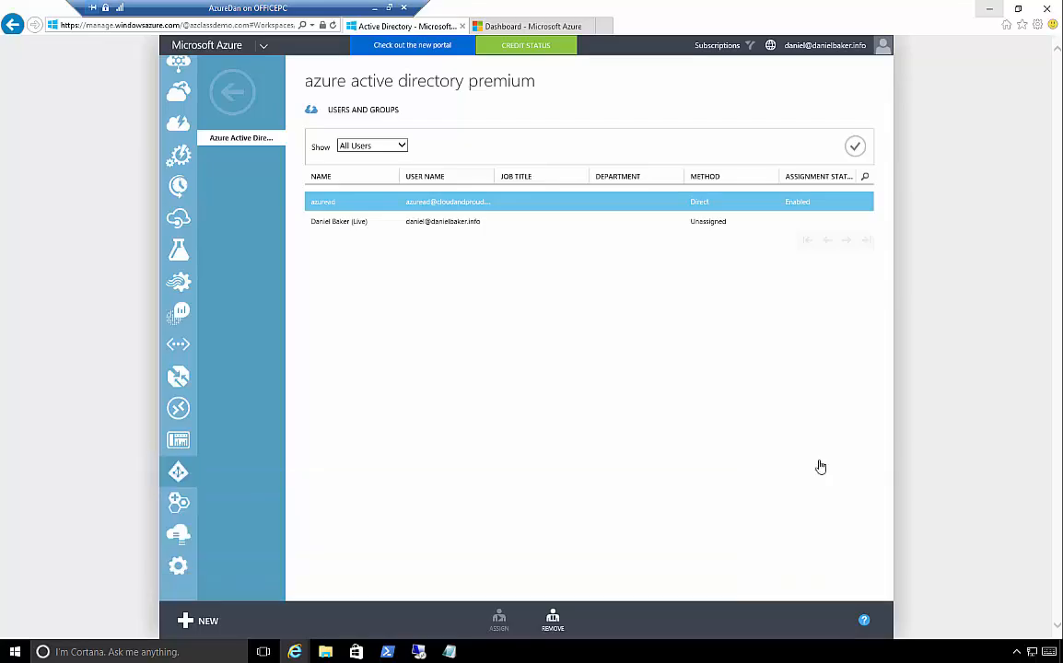
- Set Users enabled for password reset to YES in the Premium directory features, then return to Notepad
click(231, 93)
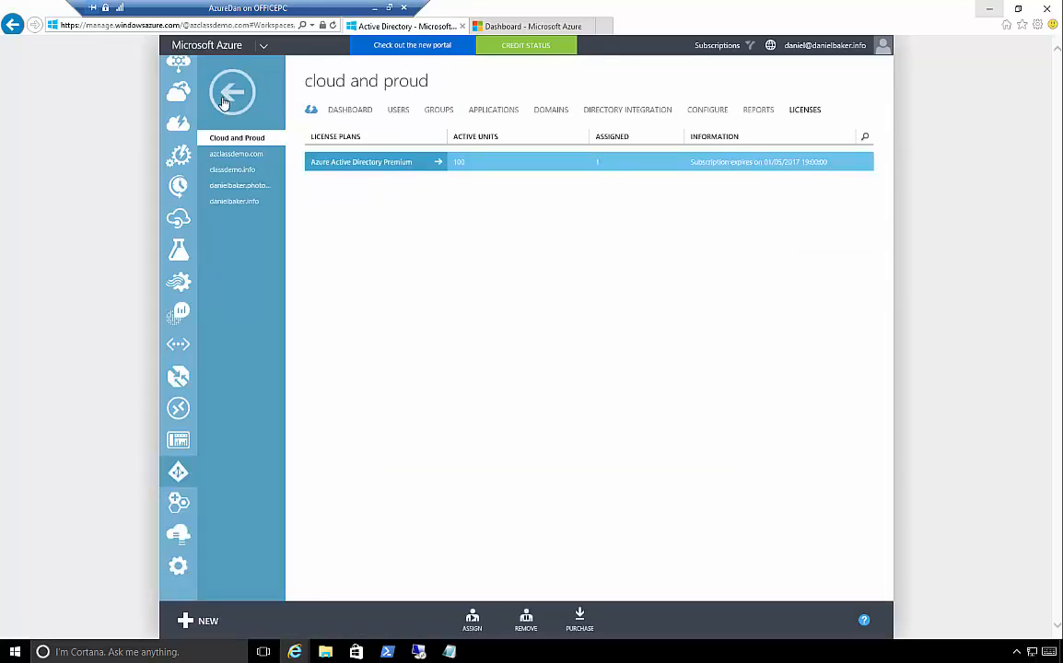
click(358, 163)
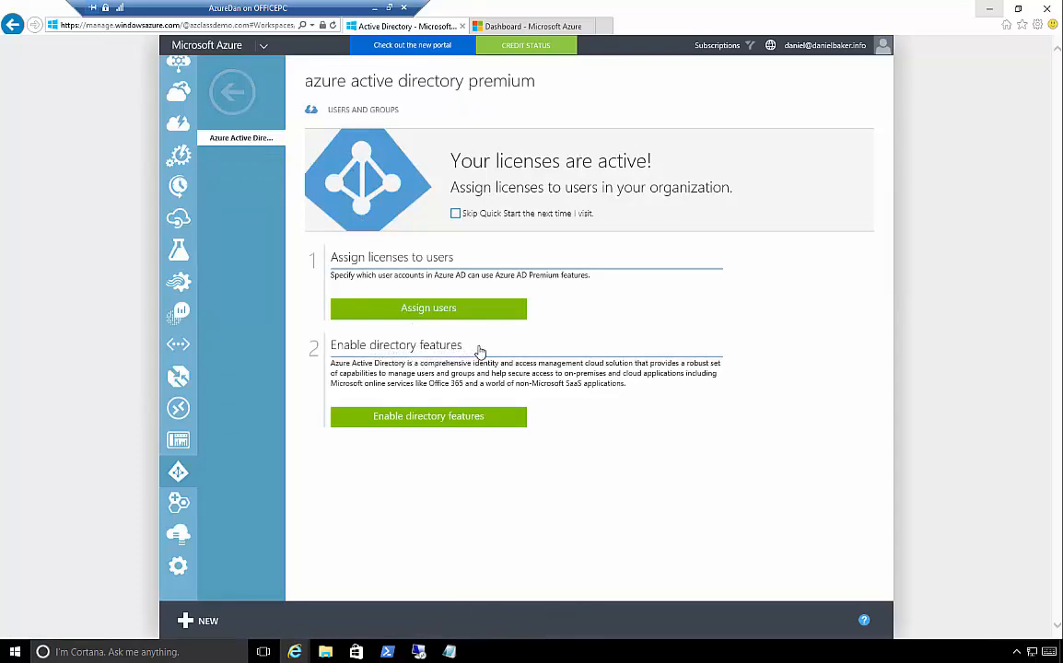
click(430, 418)
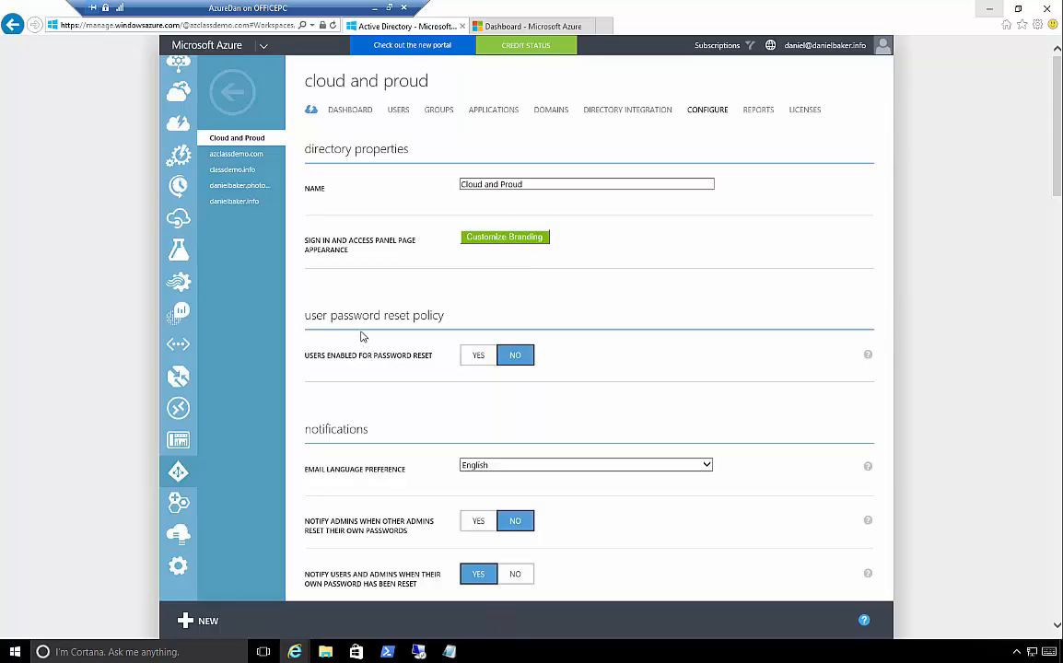
click(475, 356)
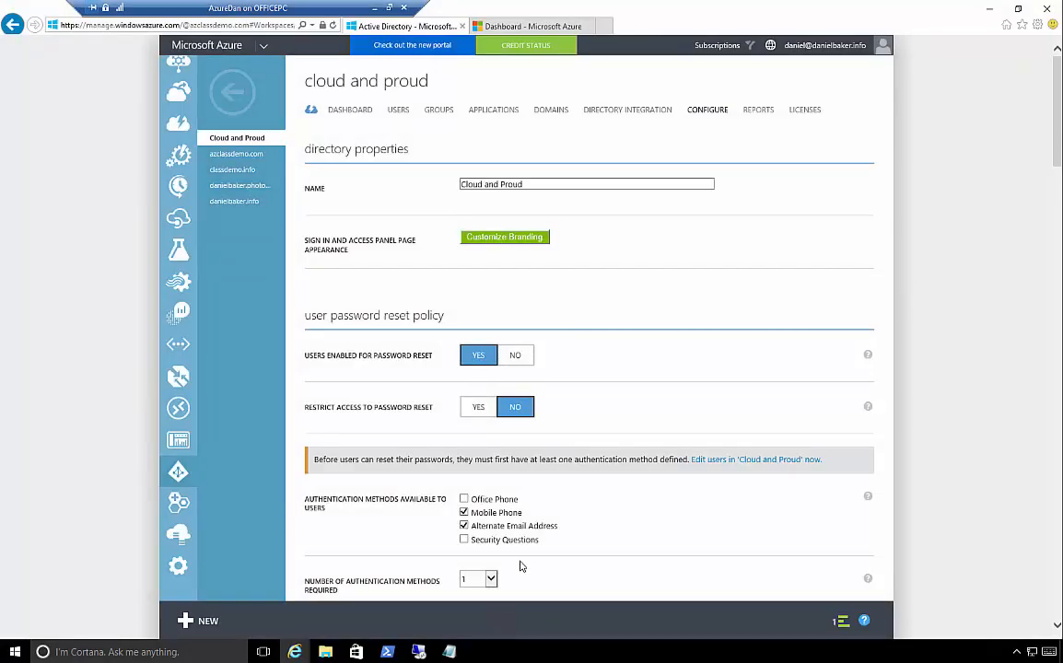
key(alt+Tab)
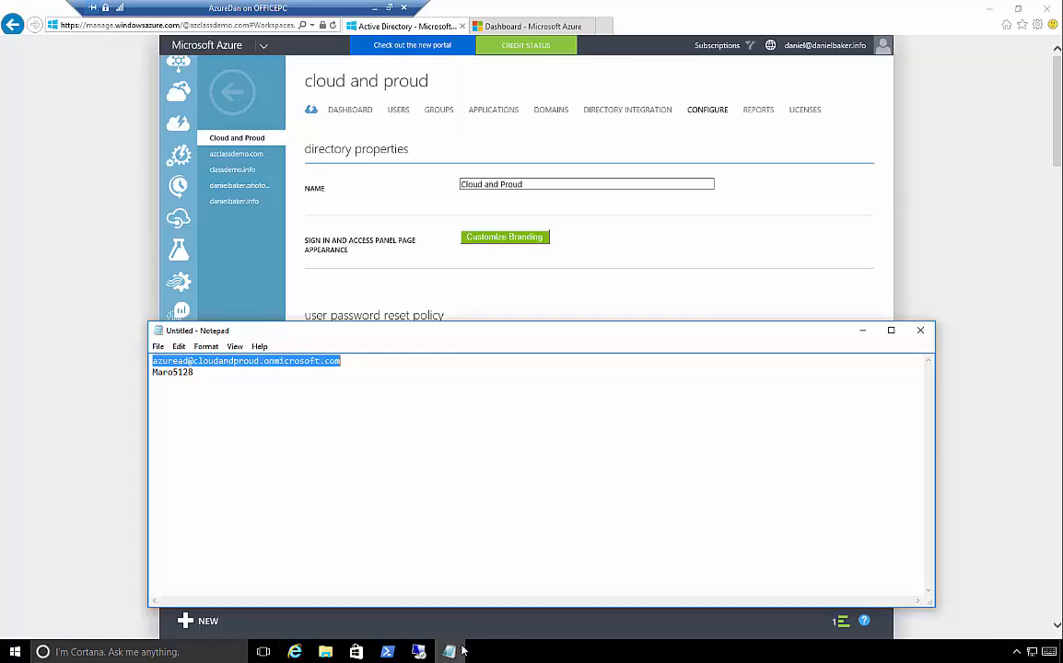
- Copy the account e-mail from Notepad and enter it on the remote server's Azure sign-in page
right_click(265, 360)
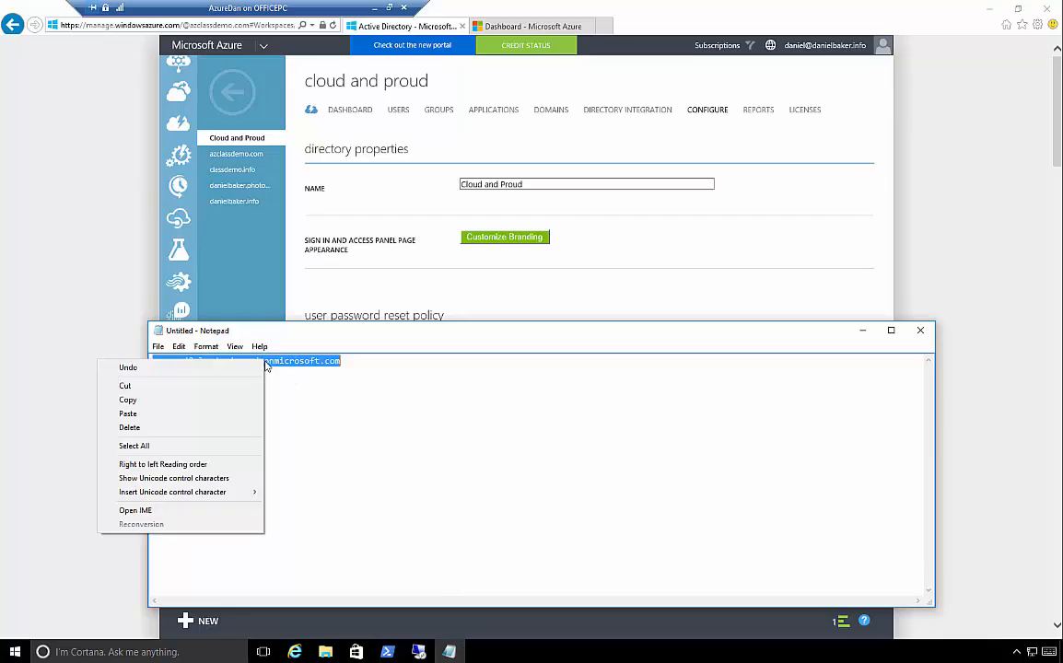
click(227, 401)
key(alt+Tab)
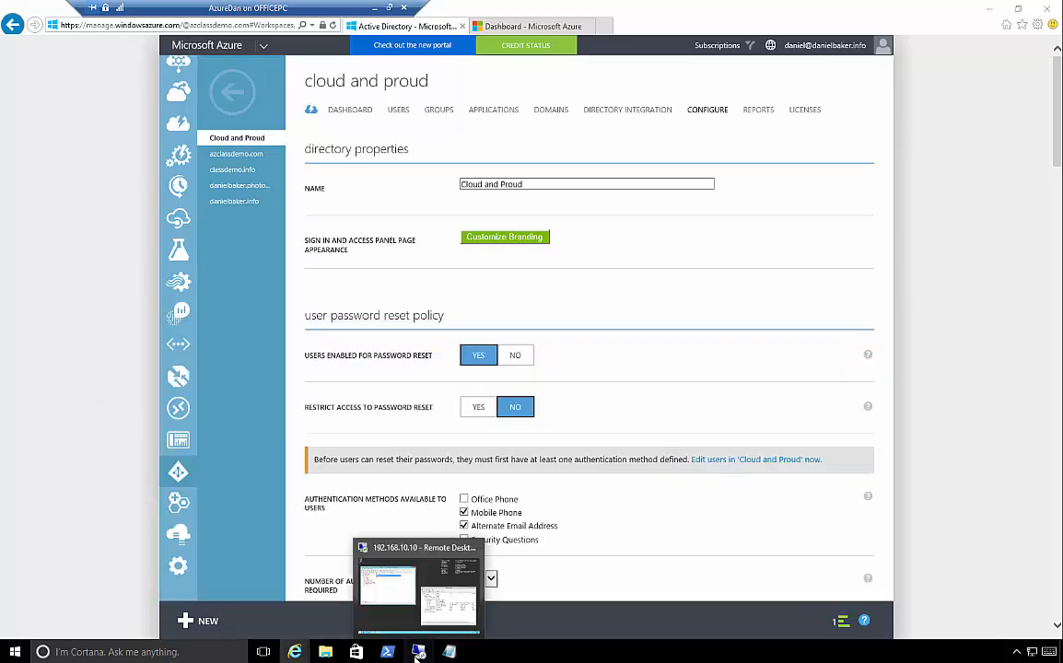
click(419, 651)
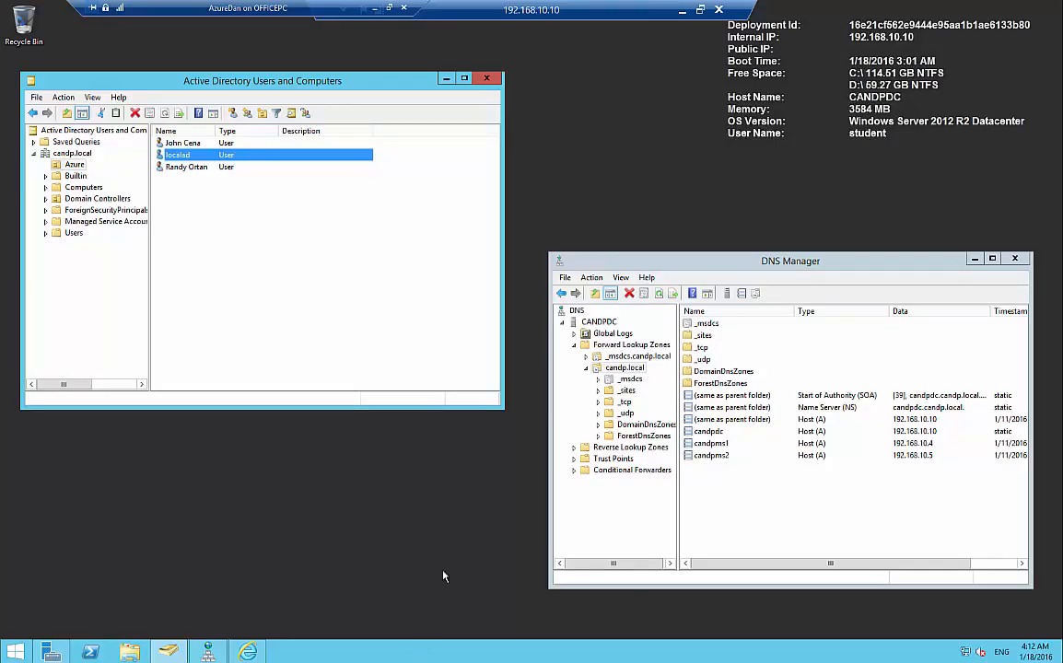
click(250, 651)
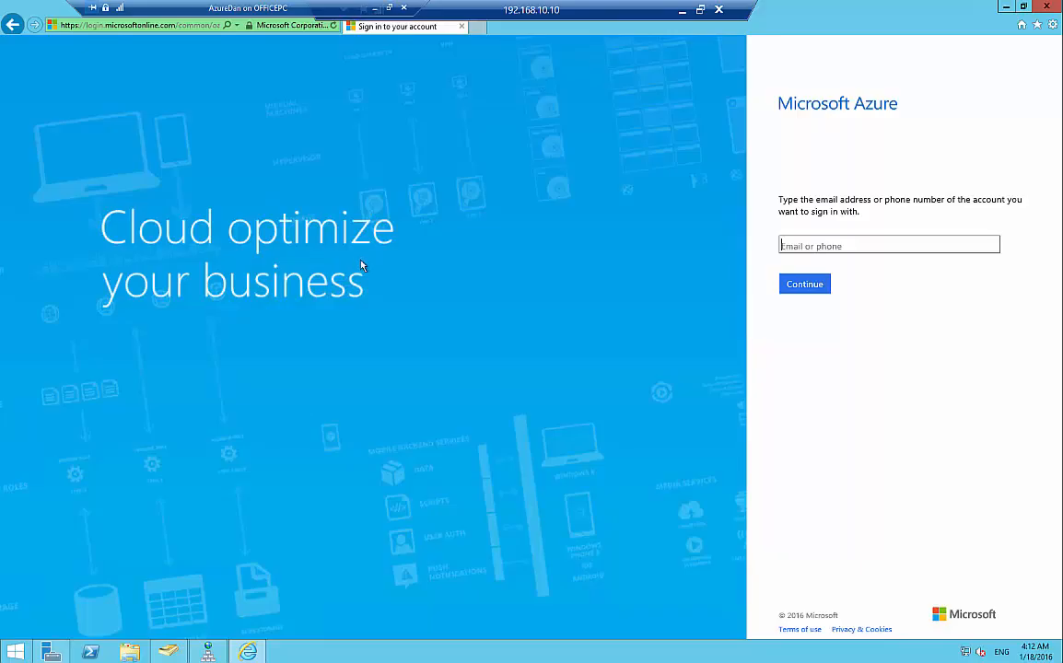
right_click(814, 245)
click(776, 301)
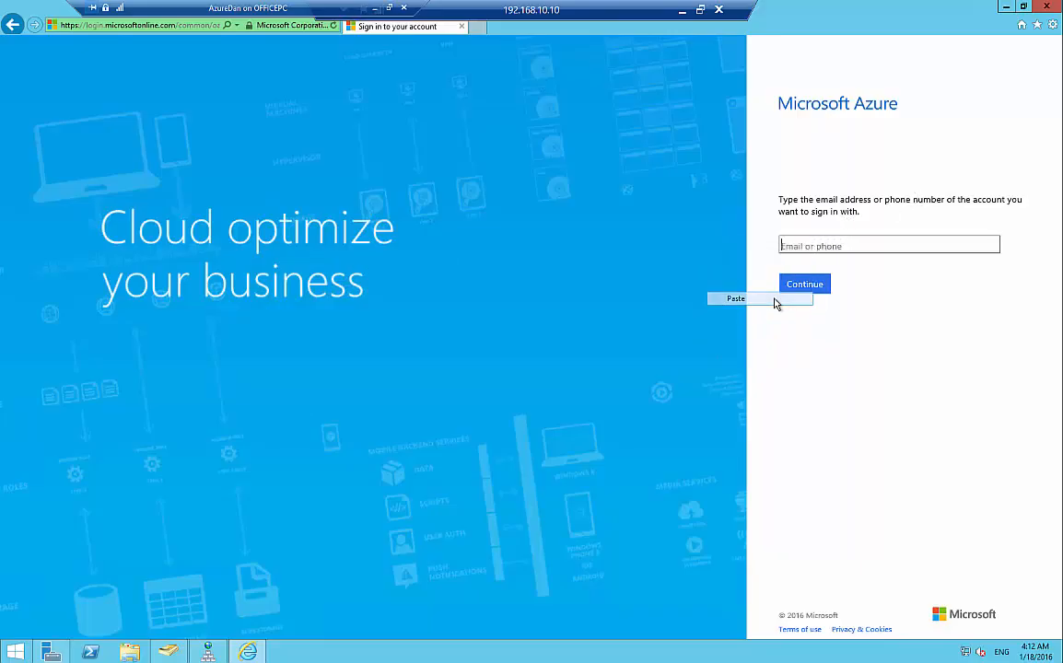
click(821, 291)
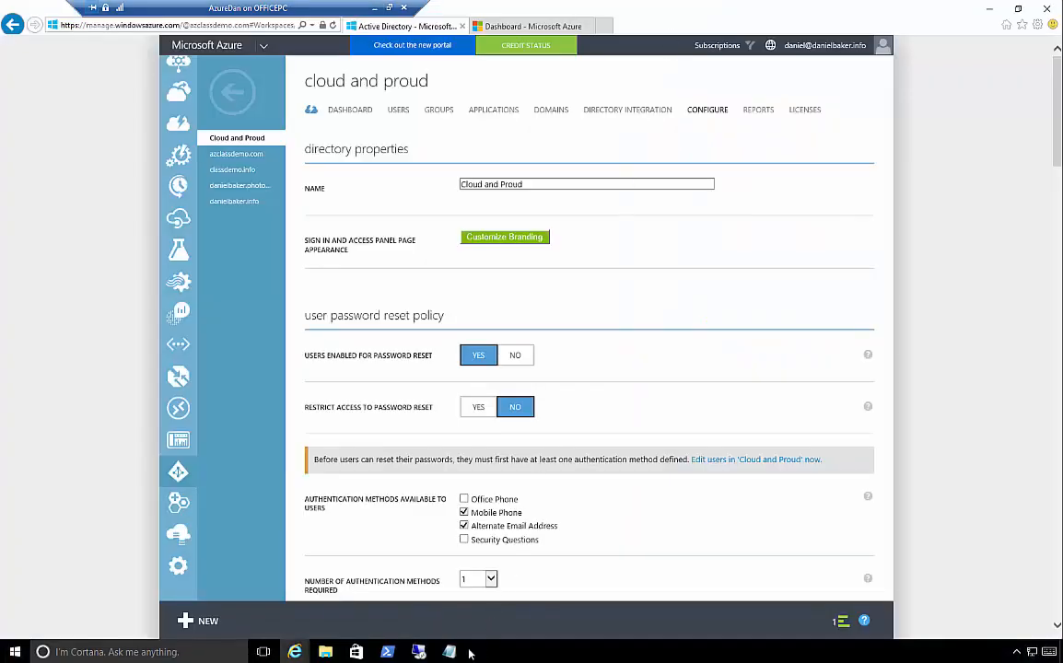
- Copy the account password from Notepad, paste it into the password field, and sign in
click(450, 652)
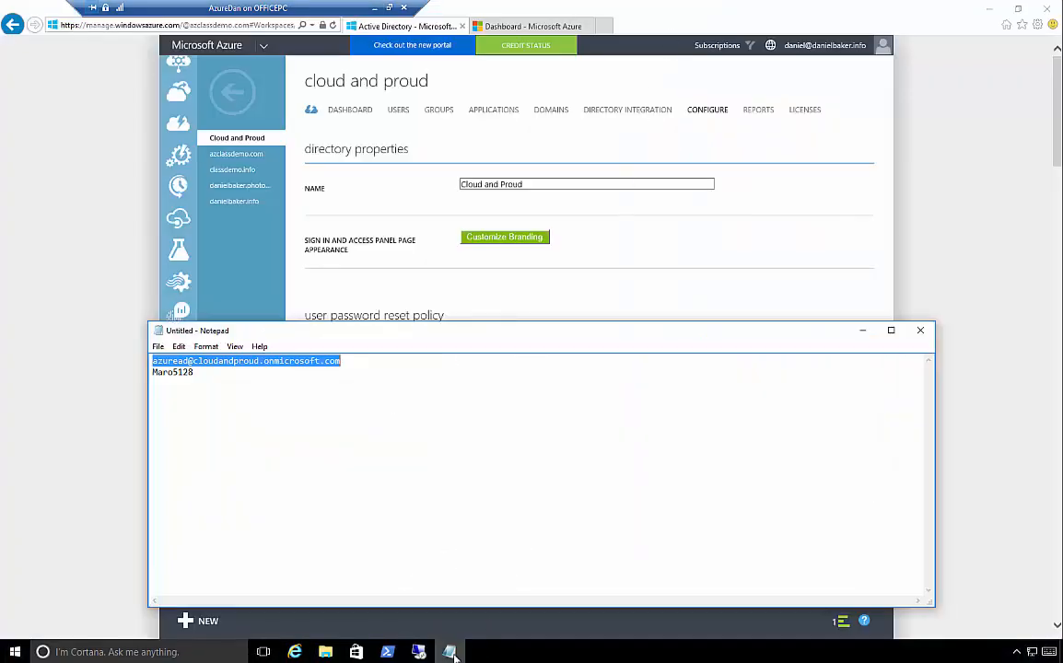
drag(153, 371, 192, 372)
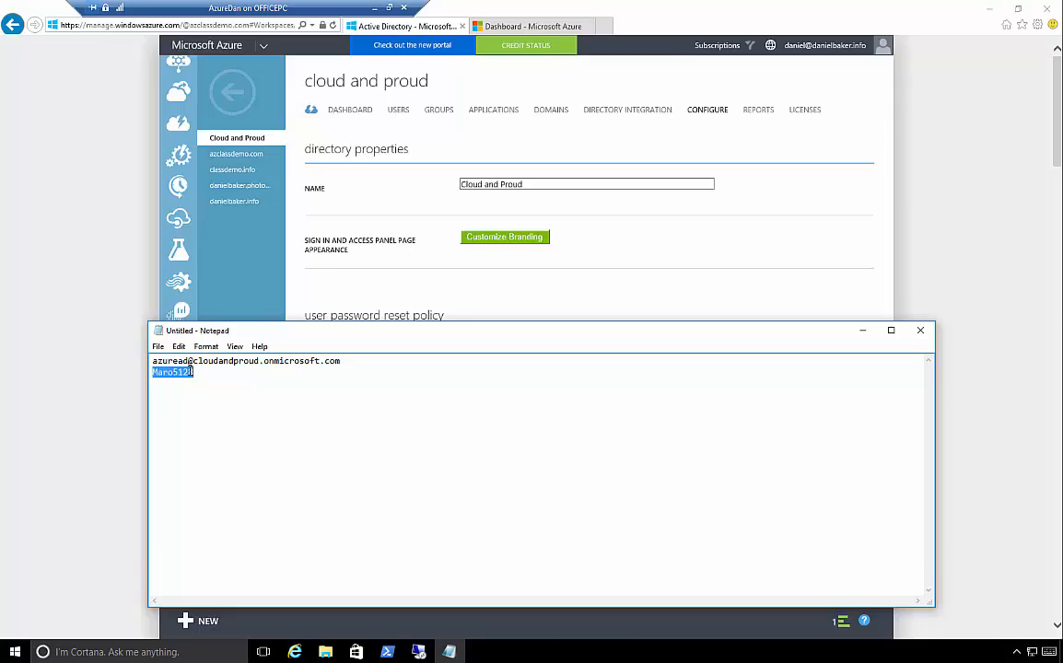
right_click(191, 372)
click(159, 411)
click(417, 655)
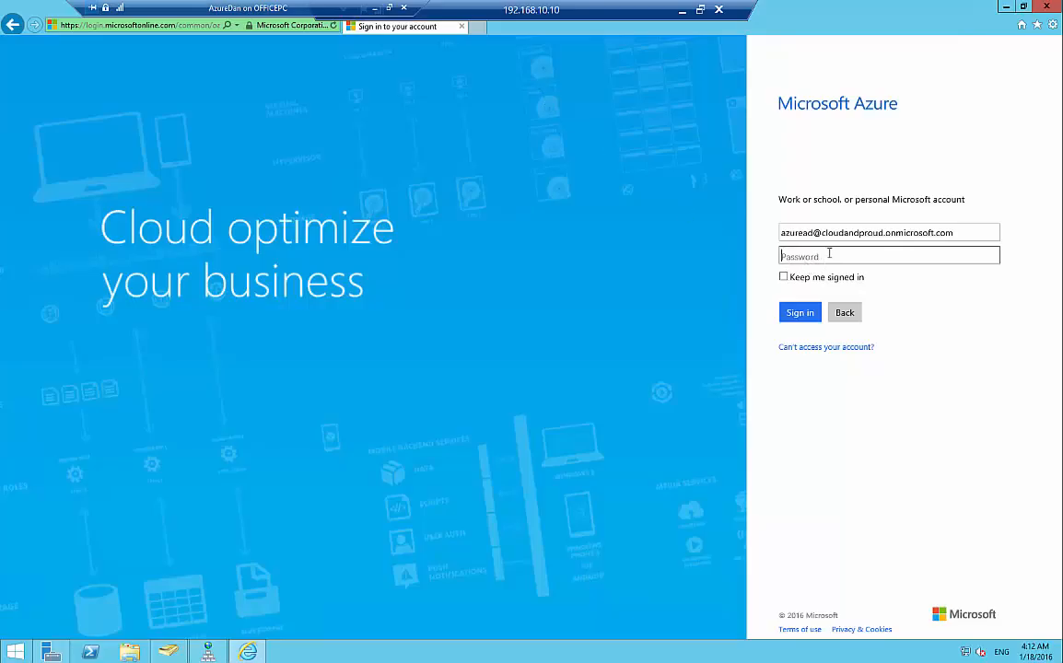
right_click(829, 255)
click(784, 306)
click(807, 315)
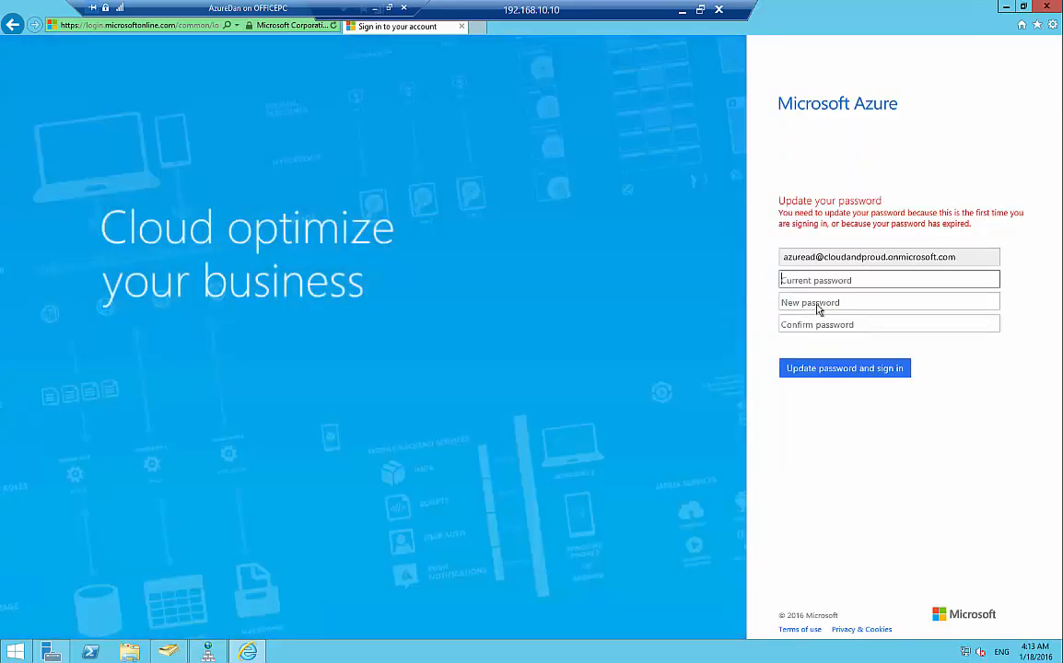
- Paste the old password as current, enter the new password in both fields, and update it
right_click(821, 281)
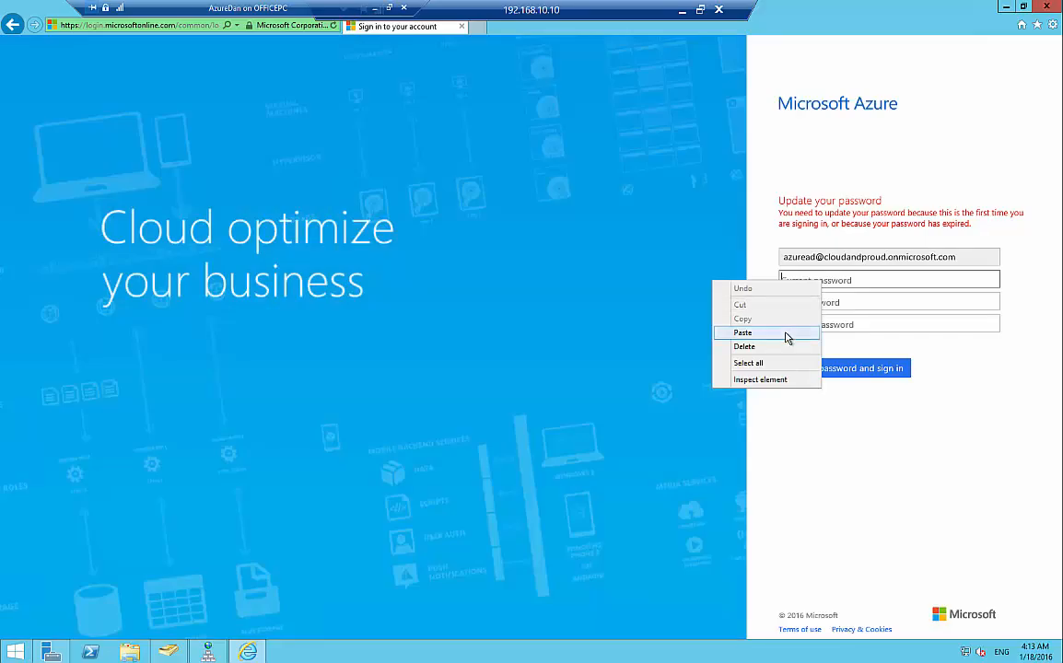
click(722, 337)
click(799, 304)
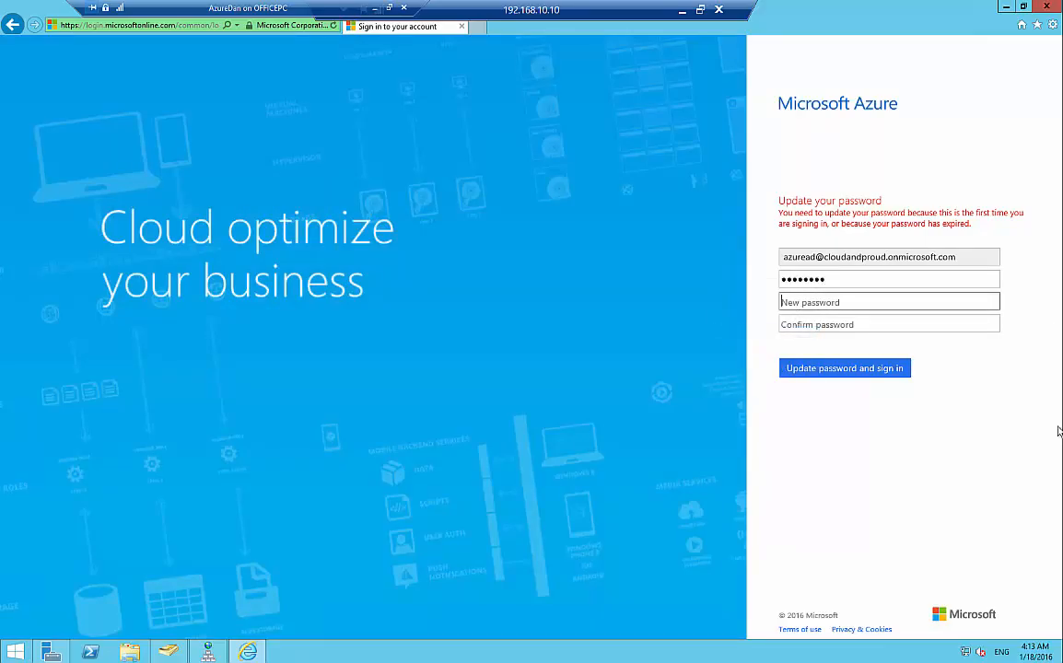
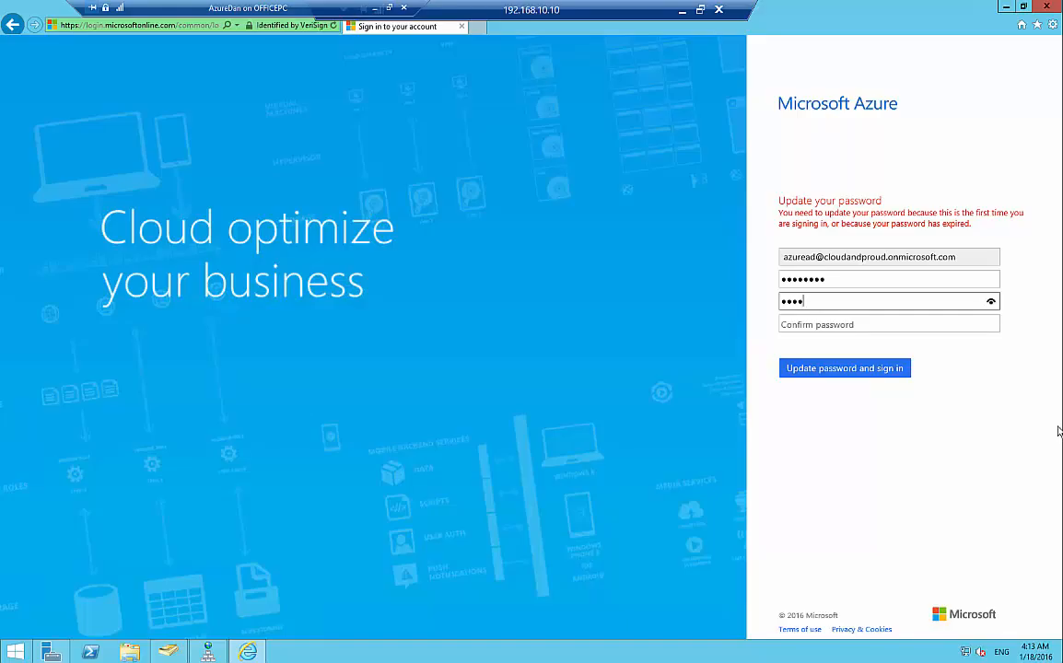
key(Tab)
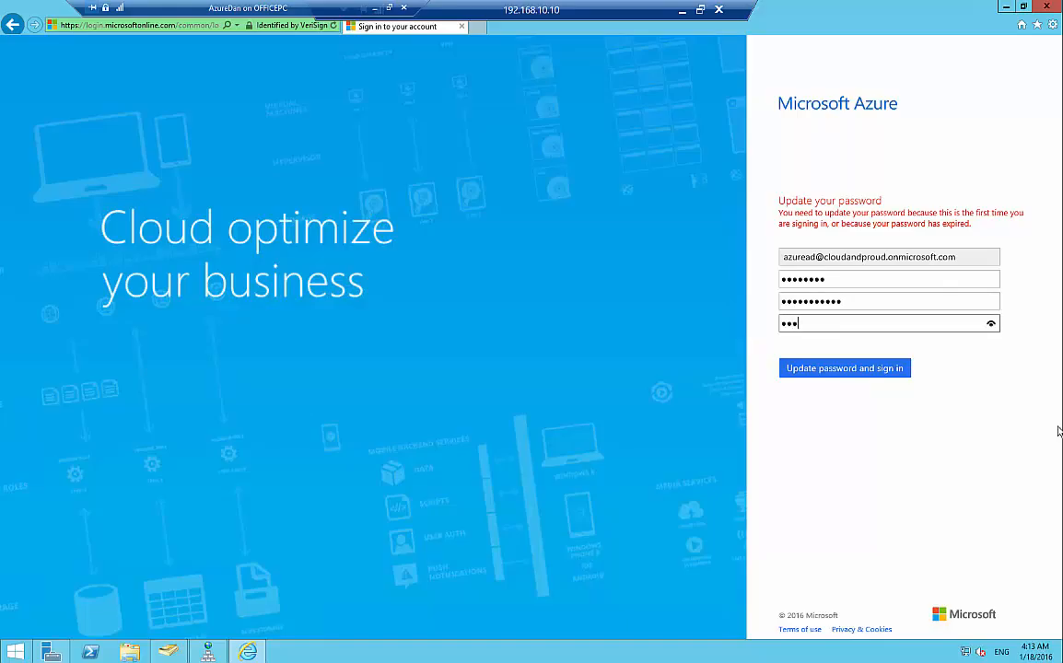
click(837, 371)
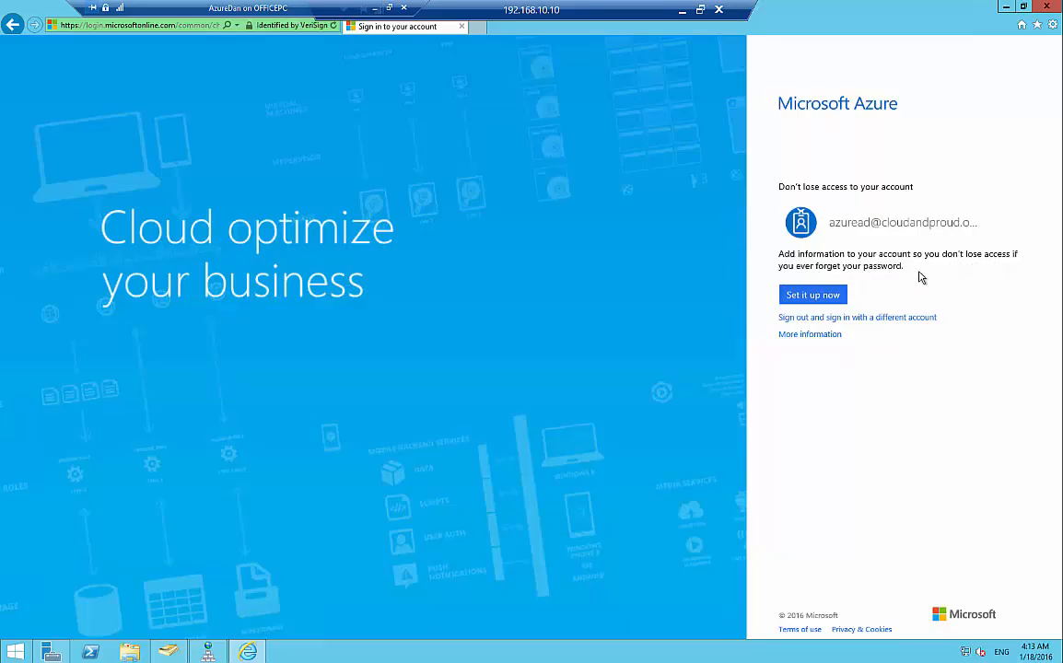
- Choose Set it up now, pick the admin account, and sign in with its password
click(827, 302)
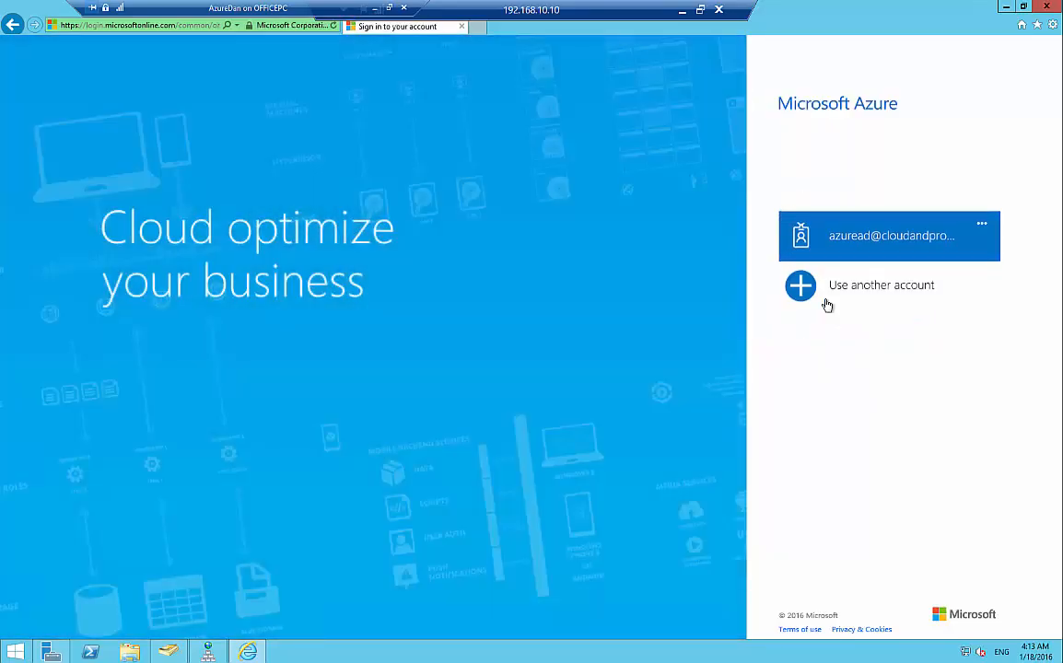
click(870, 238)
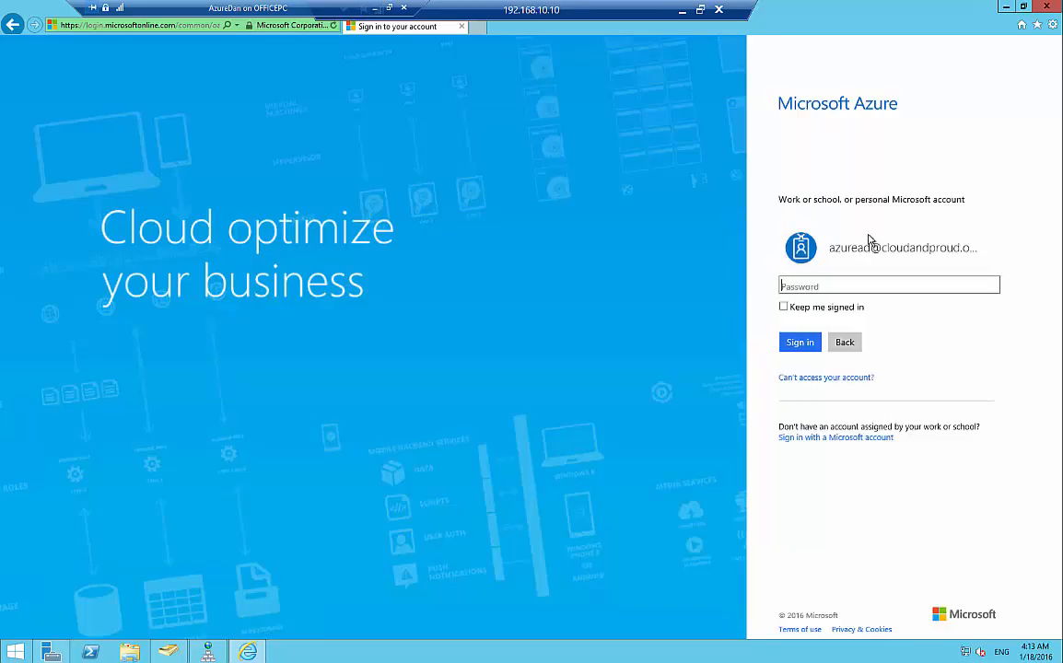
text(•••••••••••)
click(809, 344)
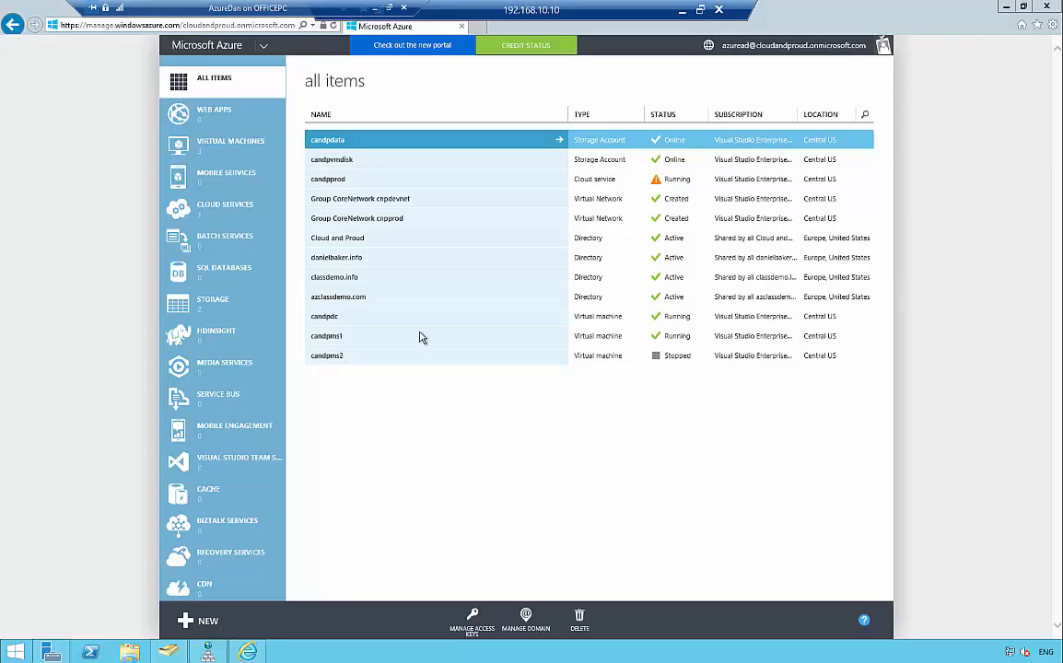
- Open the Cloud and Proud directory, dismiss the Azure AD prompt, and go to Download Azure AD Connect
click(375, 238)
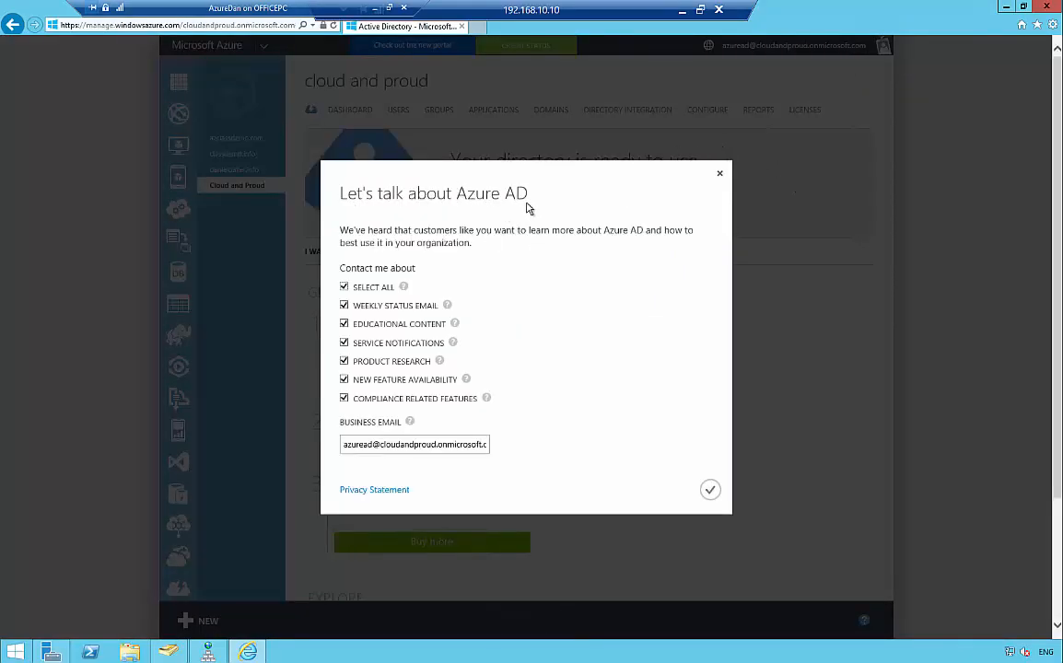
click(719, 177)
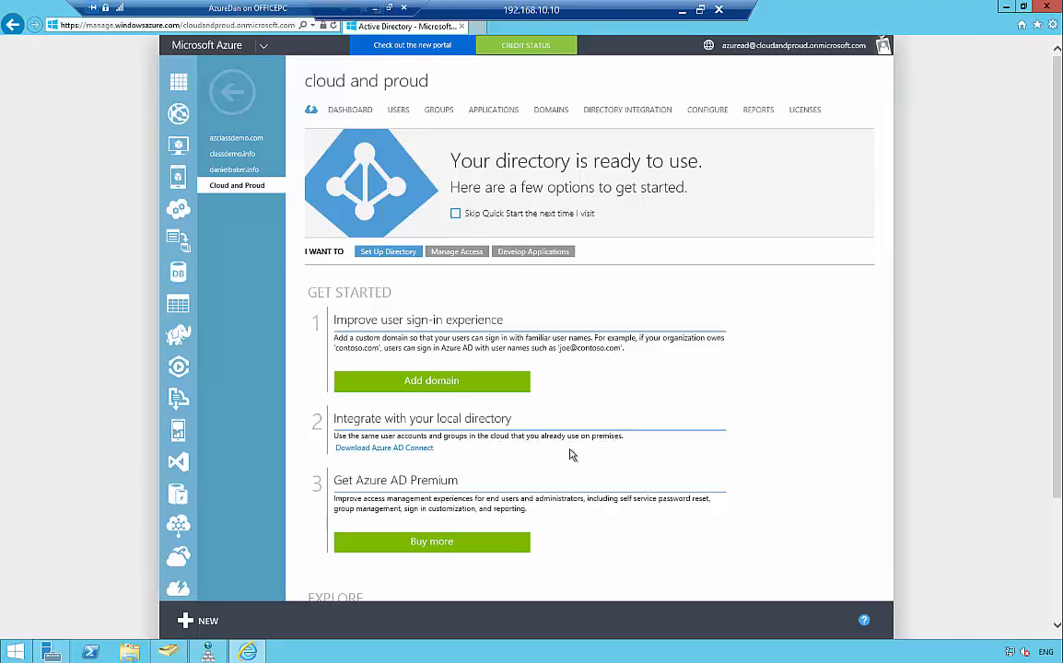
click(379, 450)
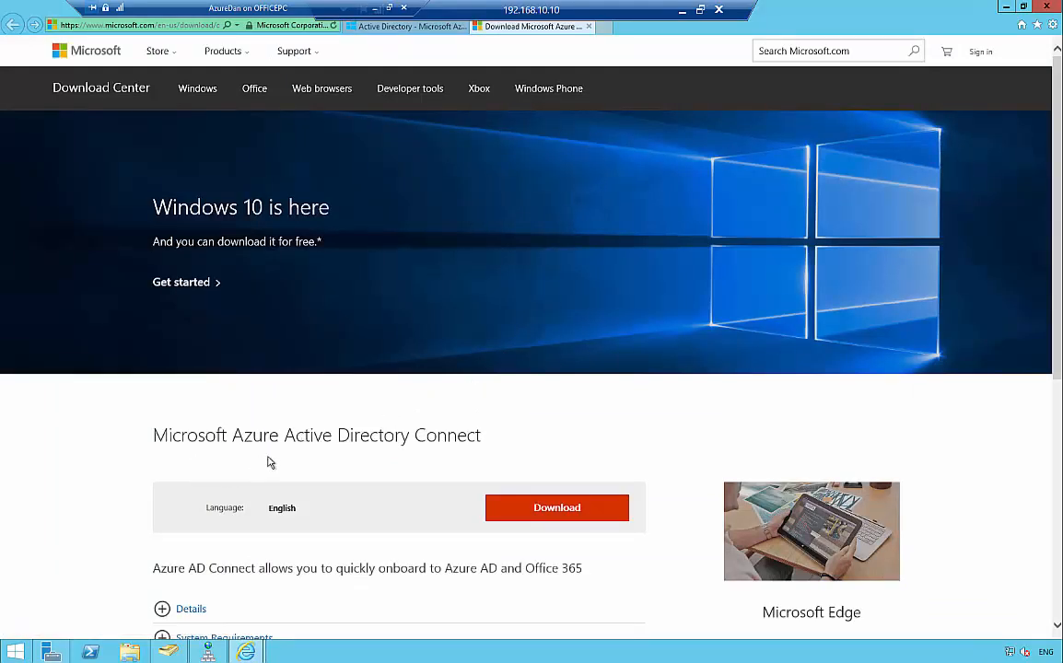
- Download and run AzureADConnect.msi, then minimize Internet Explorer and Active Directory Users and Computers
scroll(392, 481, down, 2)
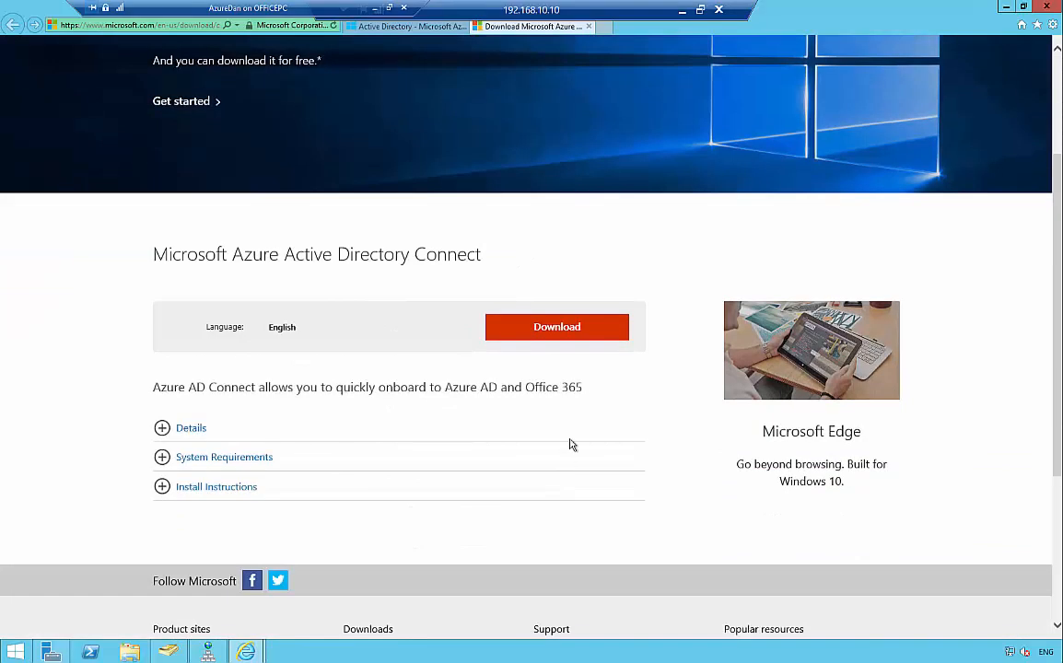
click(570, 331)
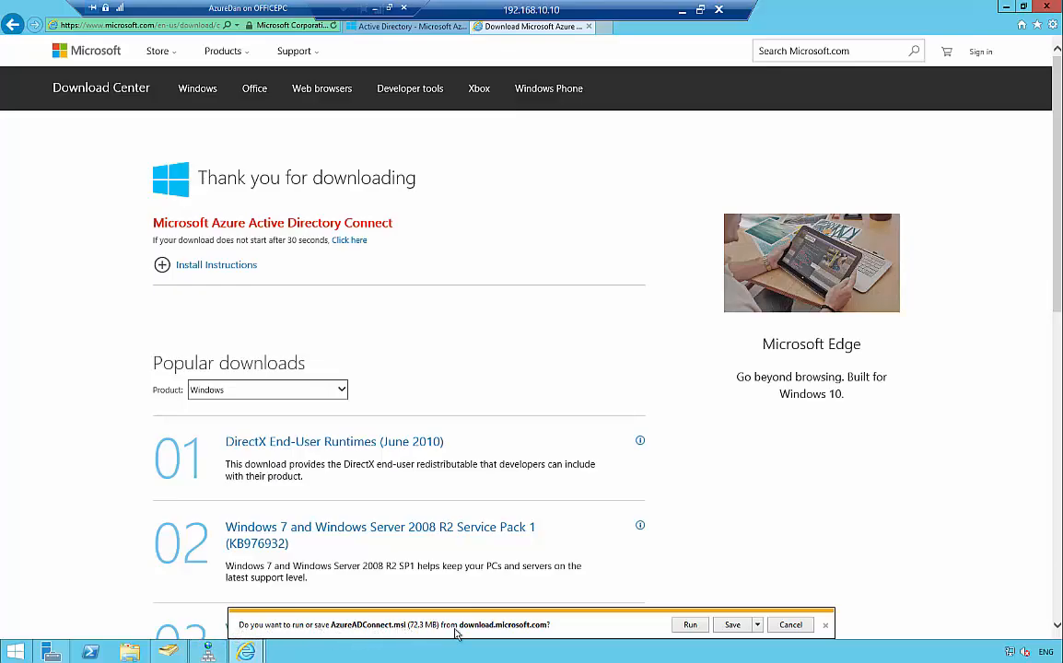
click(690, 625)
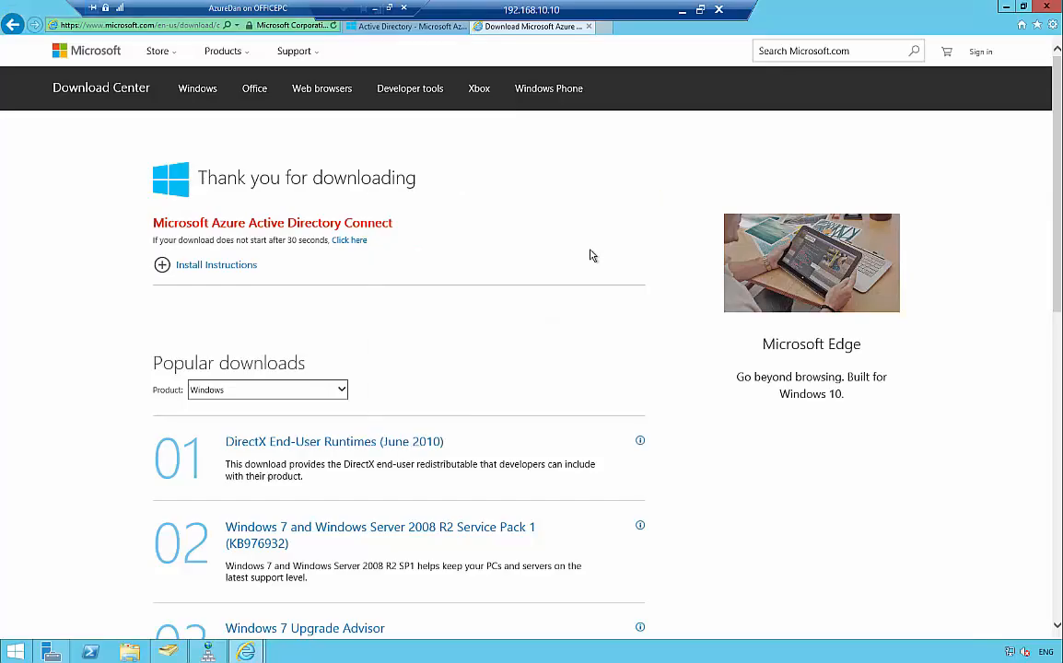
click(1008, 7)
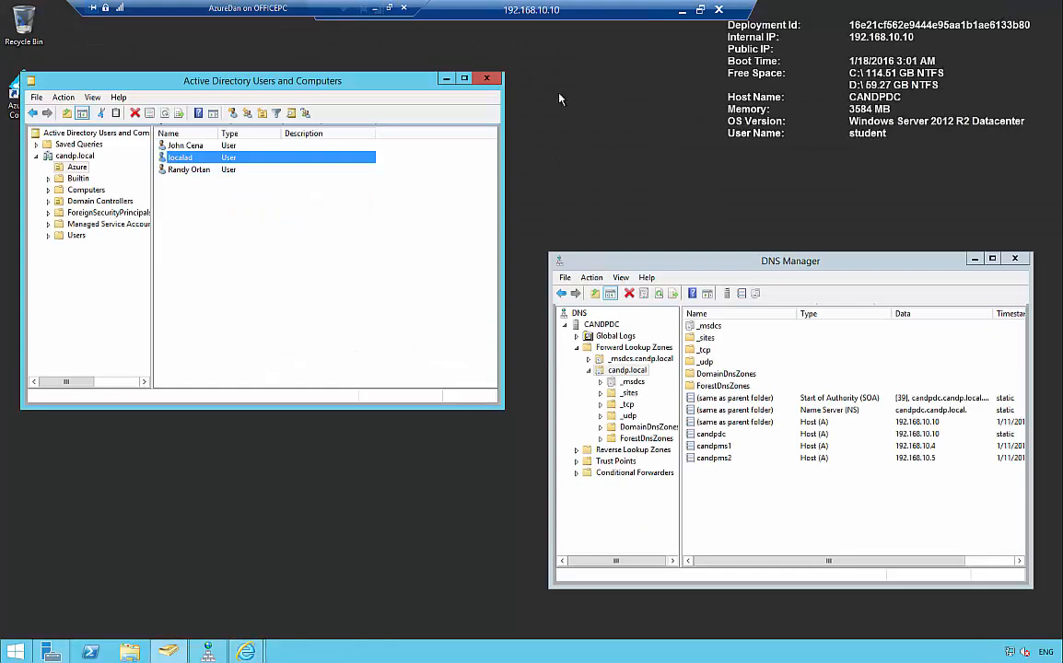
click(447, 80)
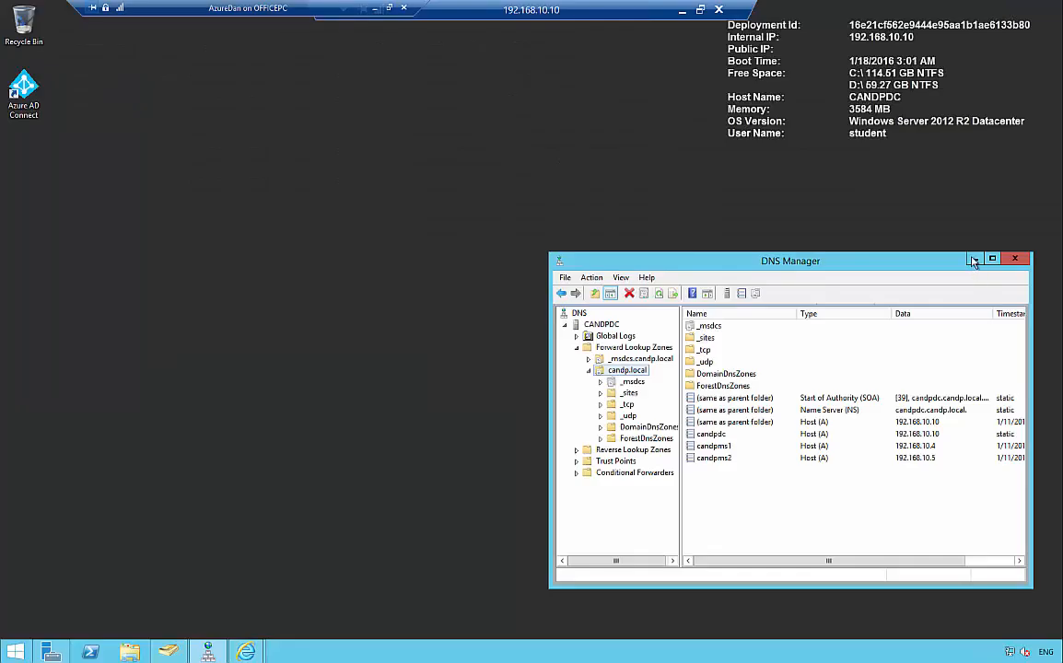
- Minimize DNS Manager and accept the Azure AD Connect licence terms and privacy notice
click(975, 259)
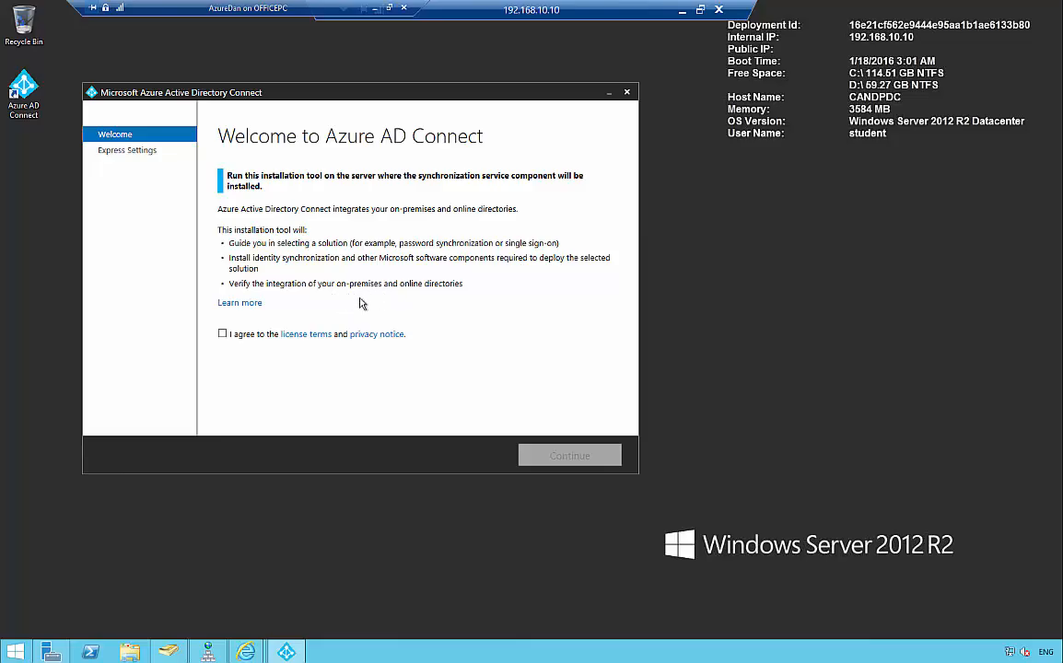
click(223, 336)
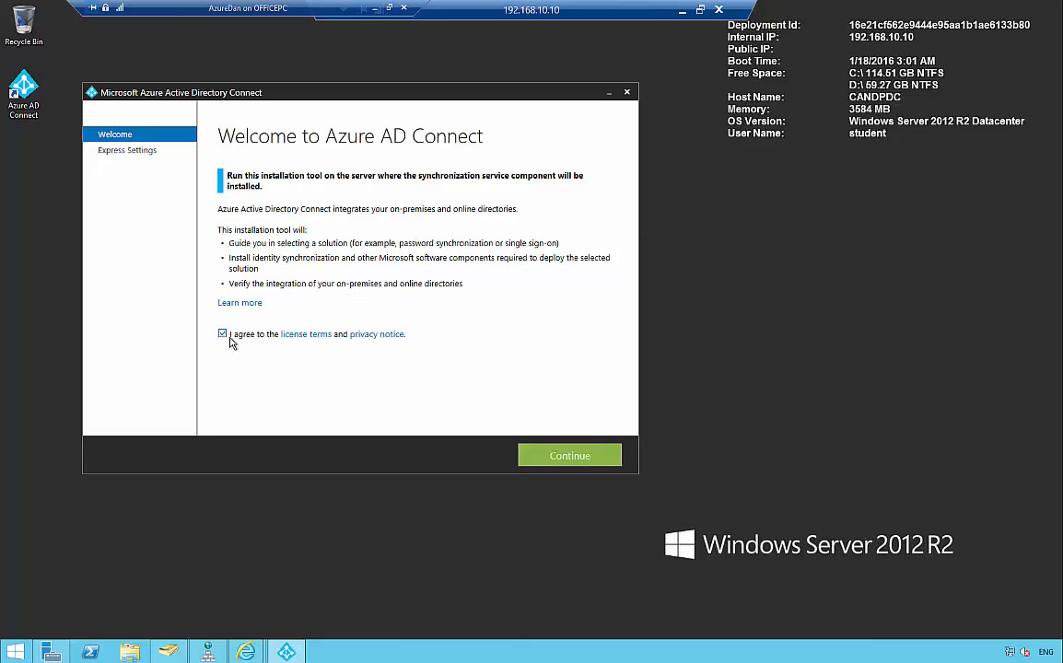
- Continue past the Welcome page and choose Customize instead of Express Settings
click(590, 458)
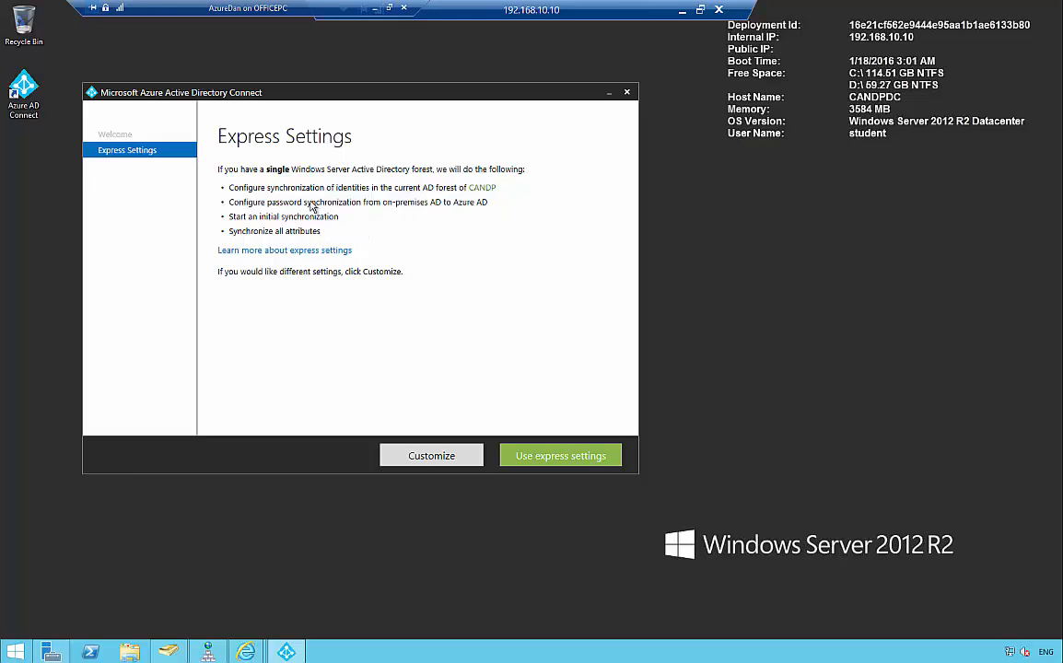
click(448, 462)
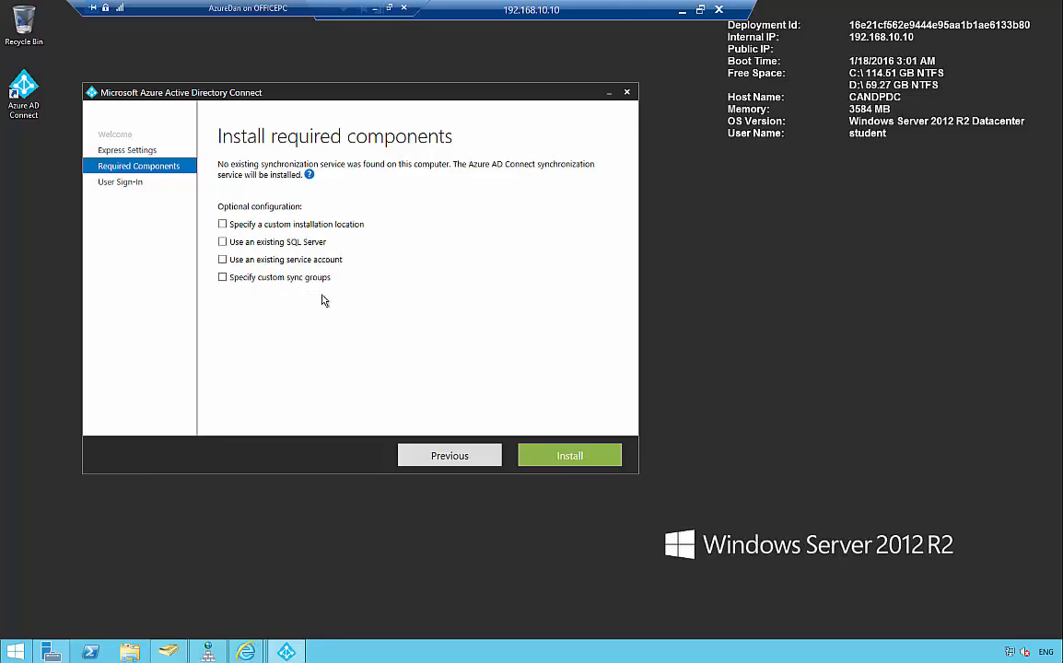
- Install the required components, keep Password Synchronization for sign-in, and minimize the remote session
click(575, 458)
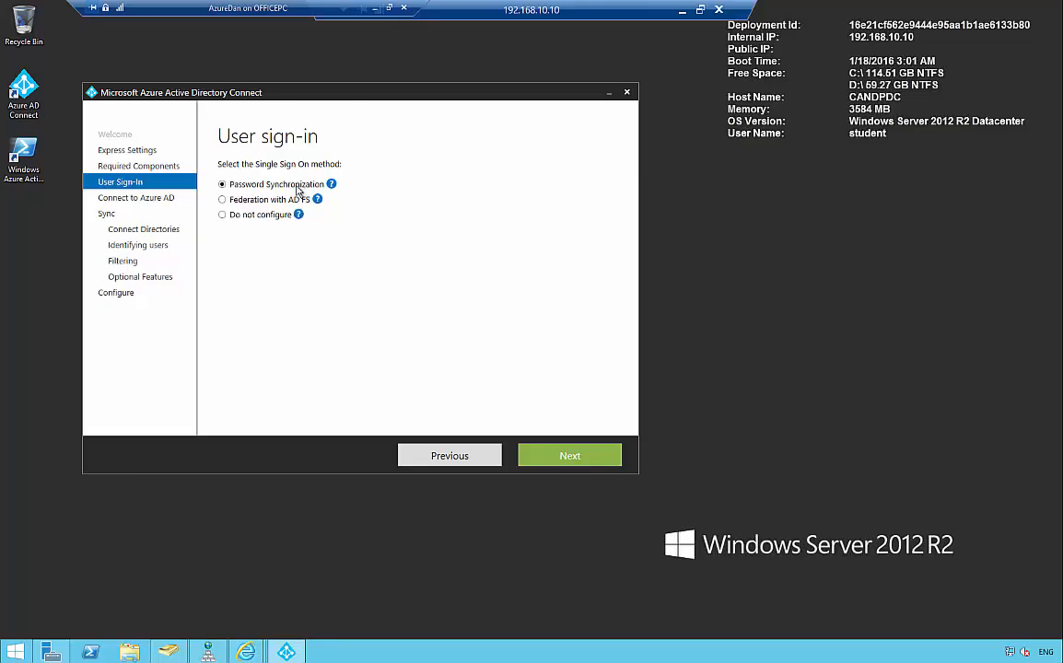
click(580, 457)
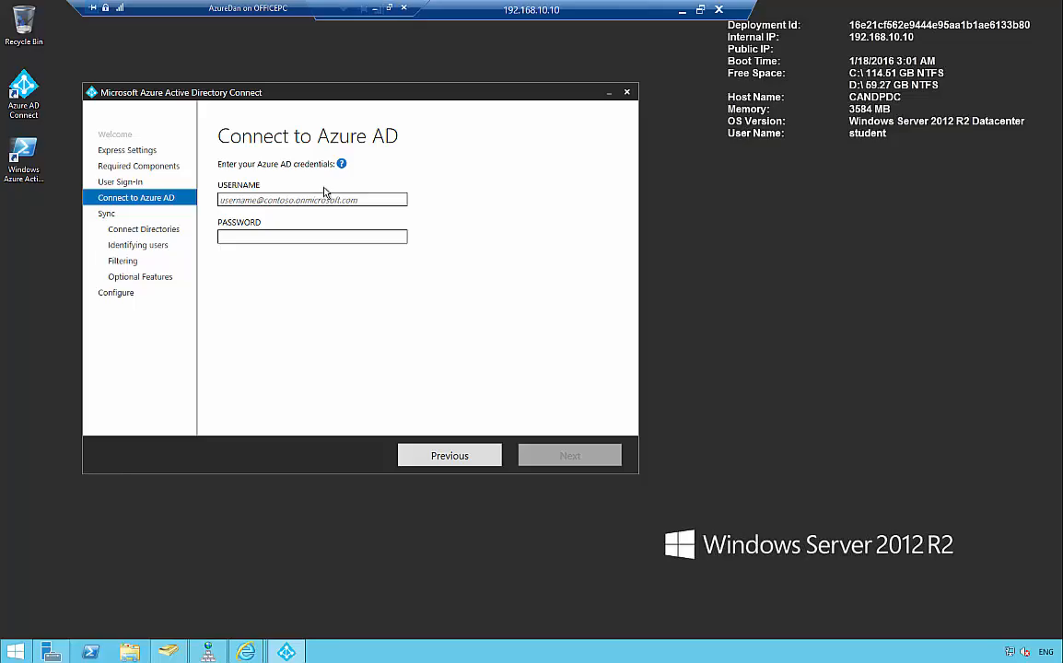
click(683, 11)
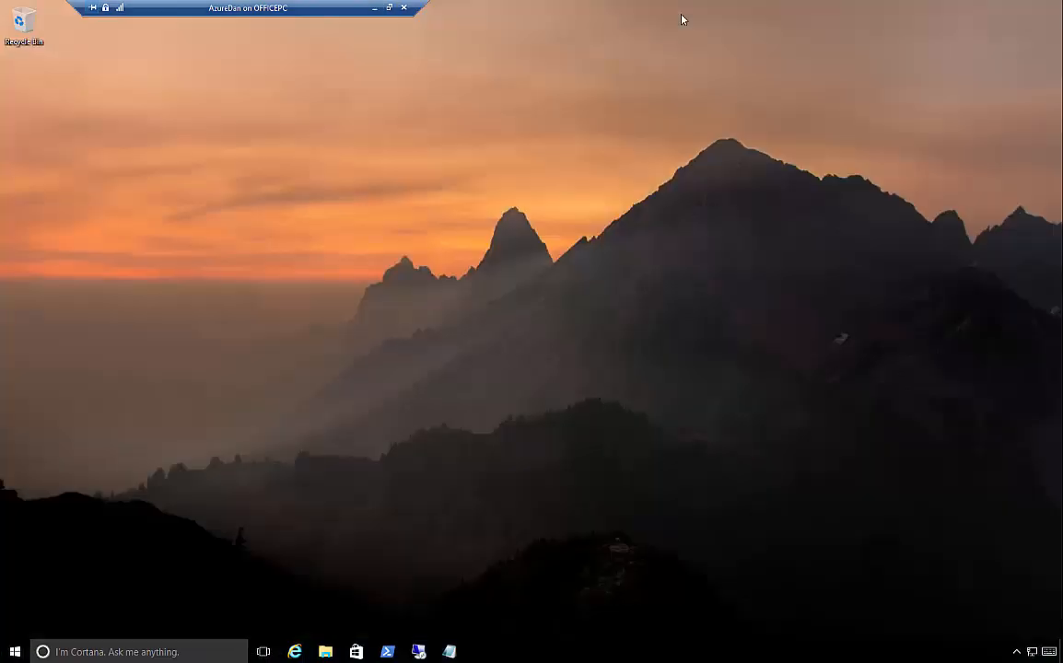
- Copy the saved admin account address from the Notepad notes and return to the remote server
click(444, 655)
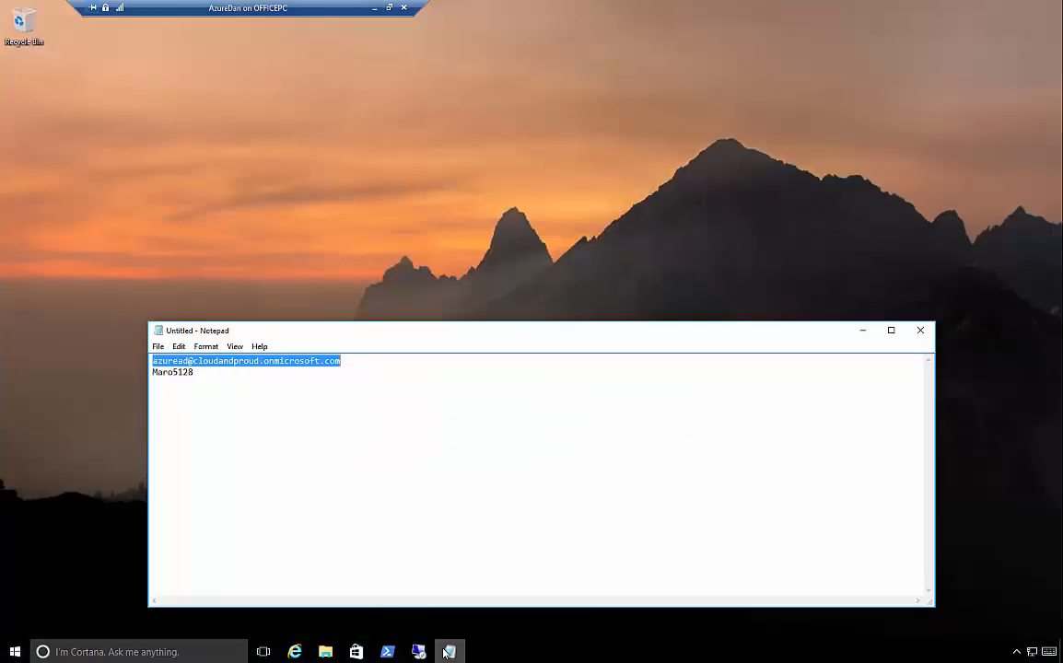
right_click(302, 360)
click(224, 403)
click(424, 652)
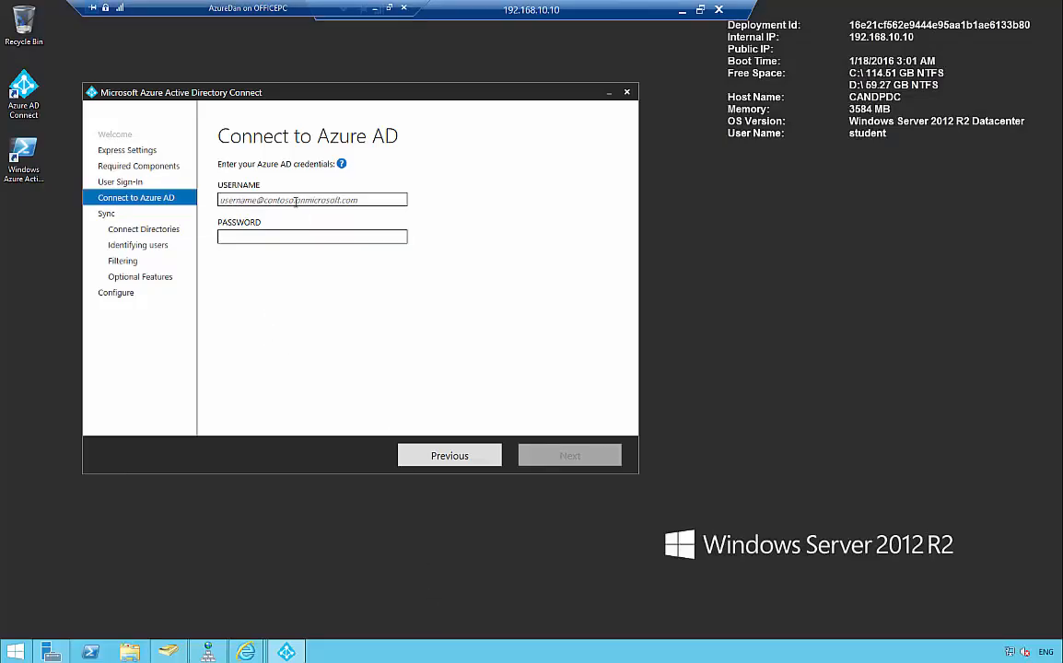
- Paste the admin address as username, enter the password, and submit the Azure AD credentials
key(ctrl+v)
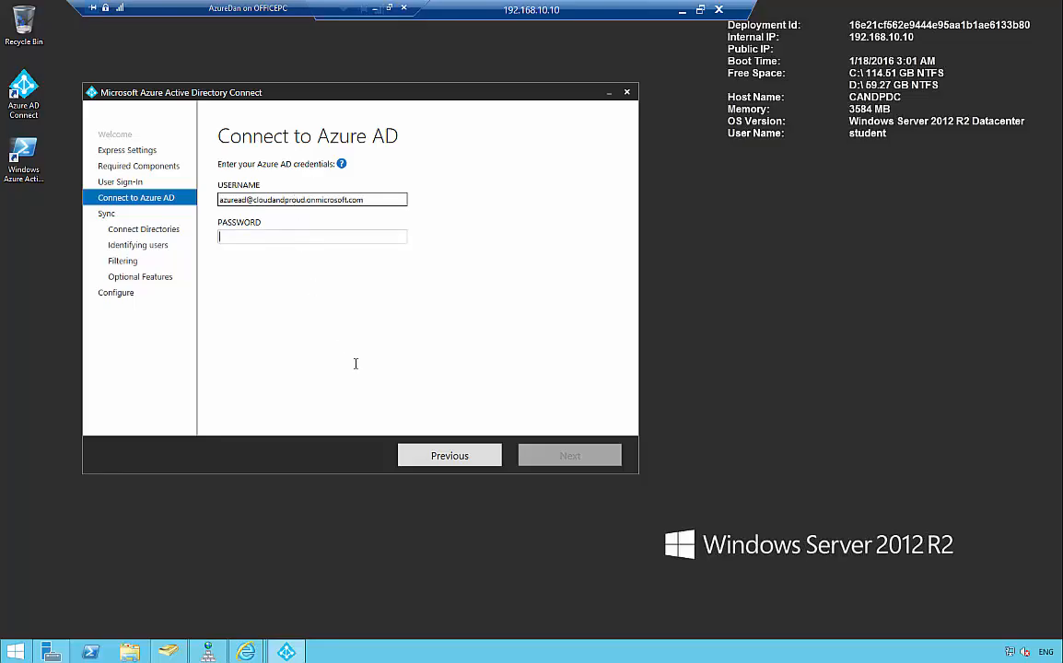
text(••)
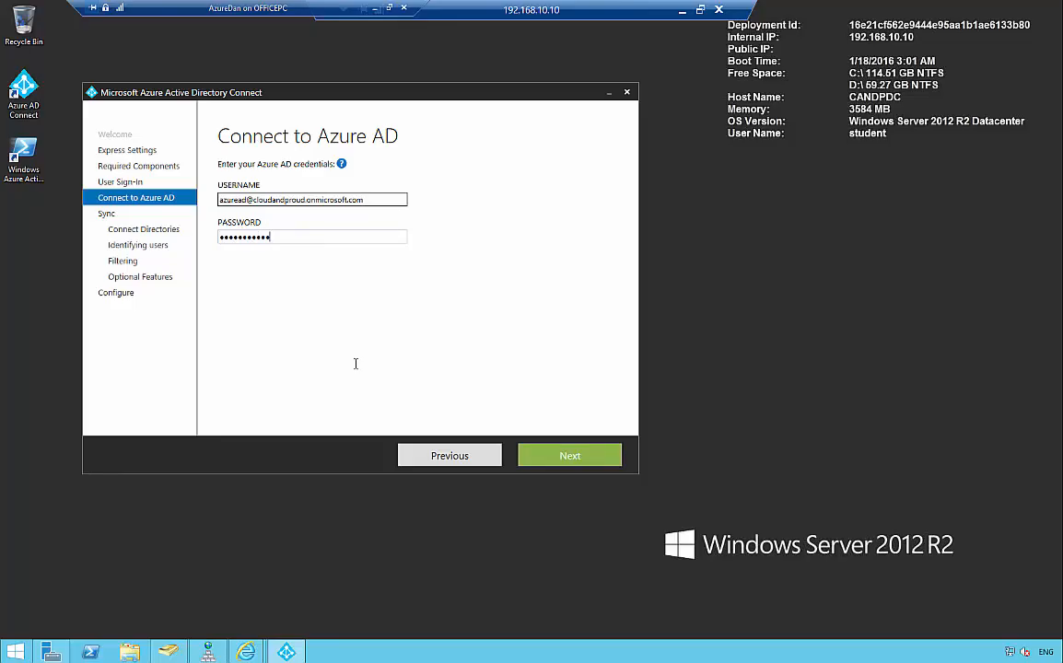
click(569, 459)
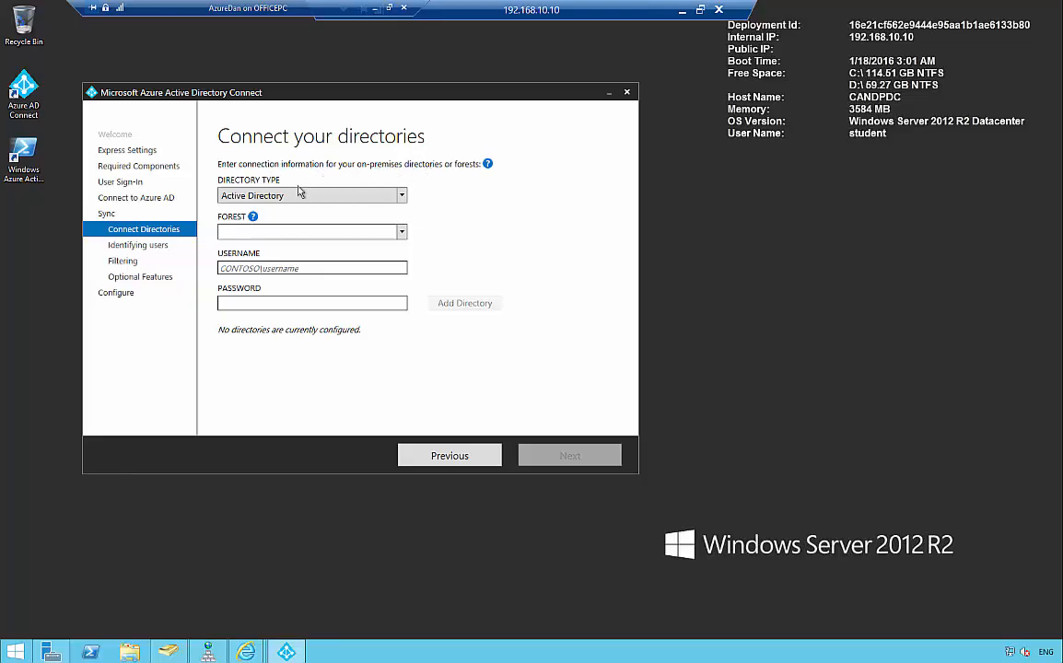
- Add the candp.local forest using the domain admin username and password, then continue
click(402, 232)
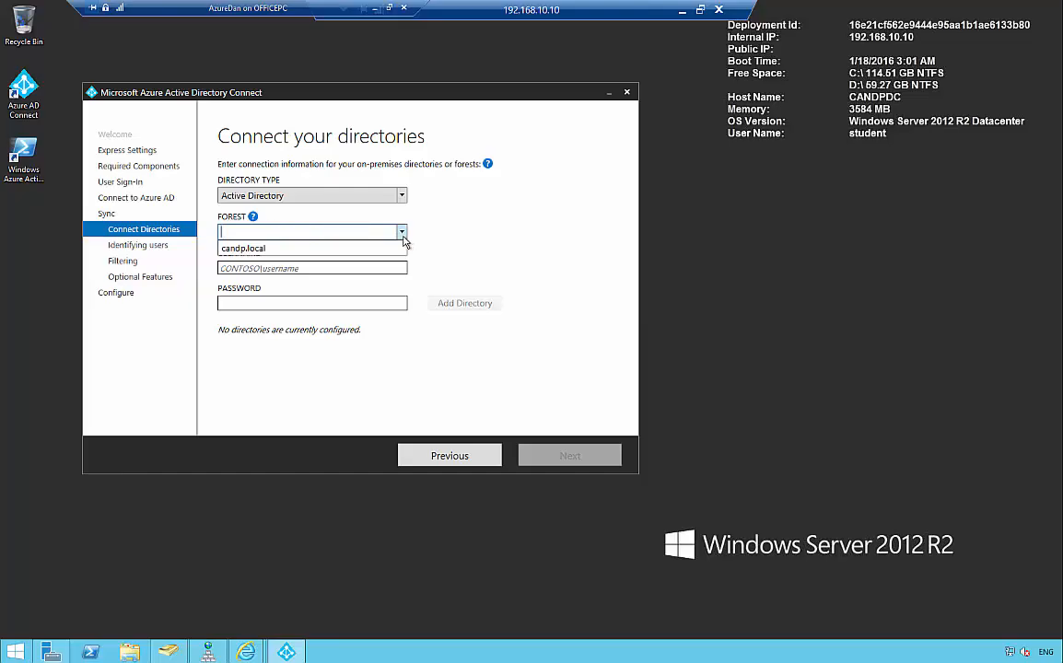
click(248, 249)
click(265, 267)
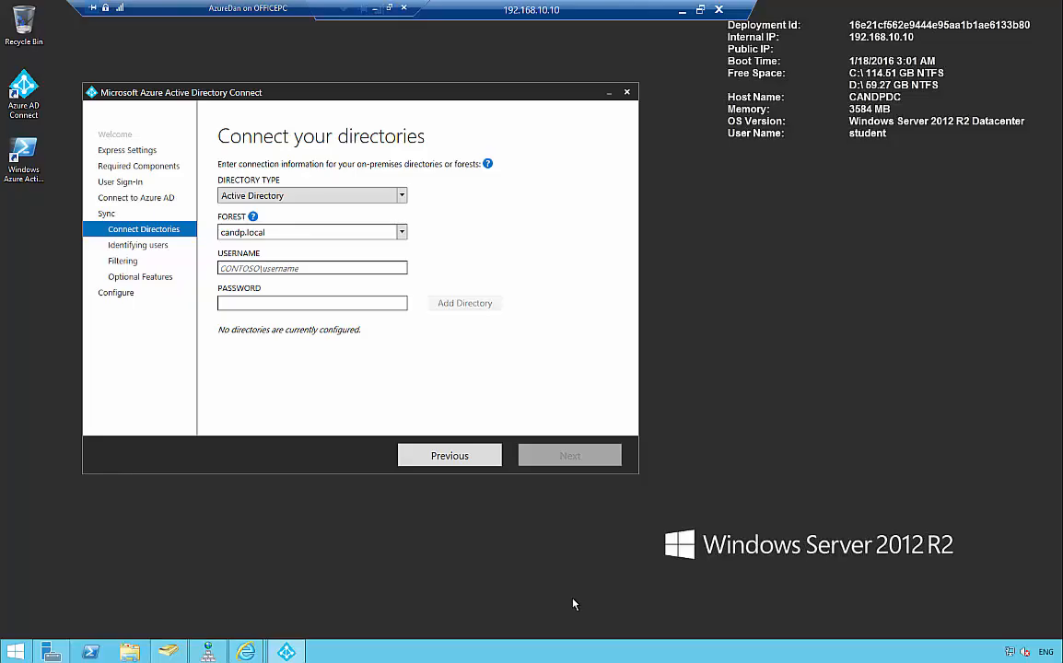
text(candp\loc)
click(287, 304)
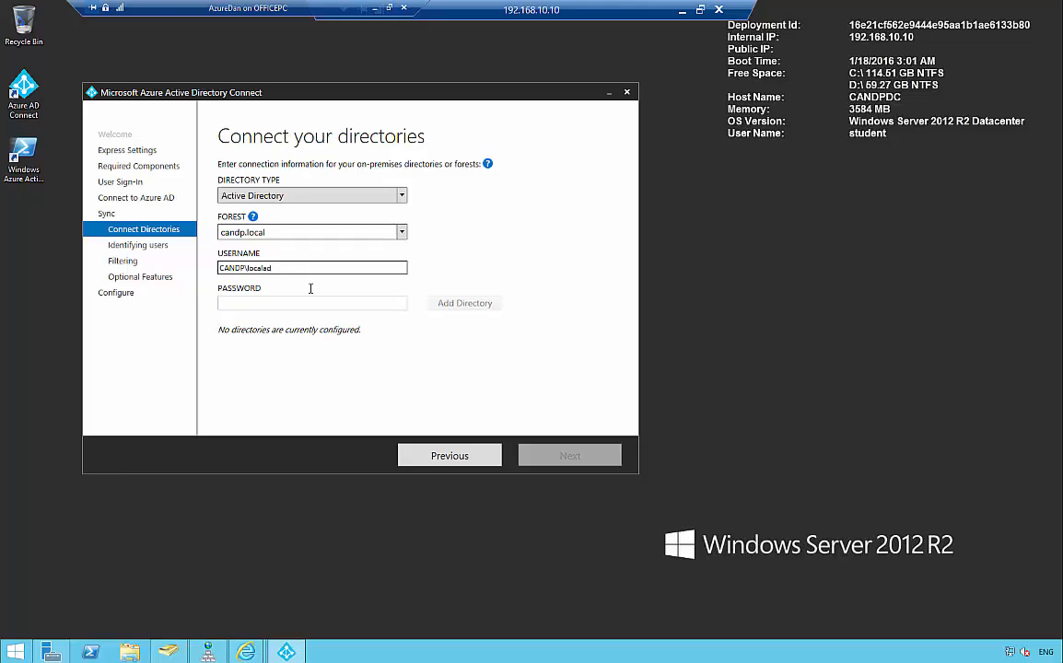
text(P)
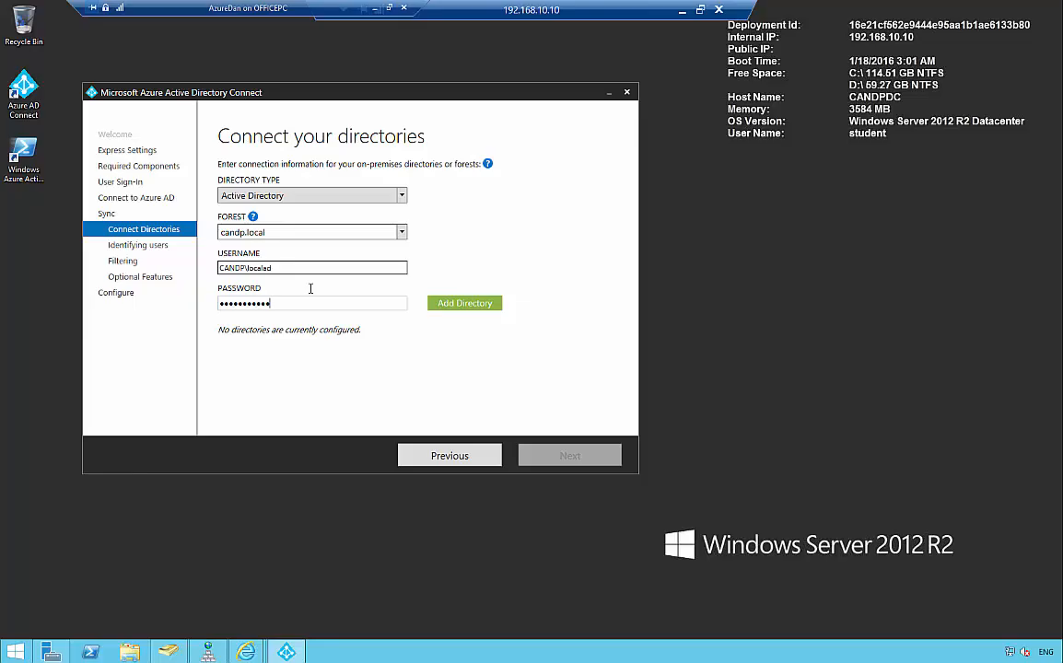
click(465, 303)
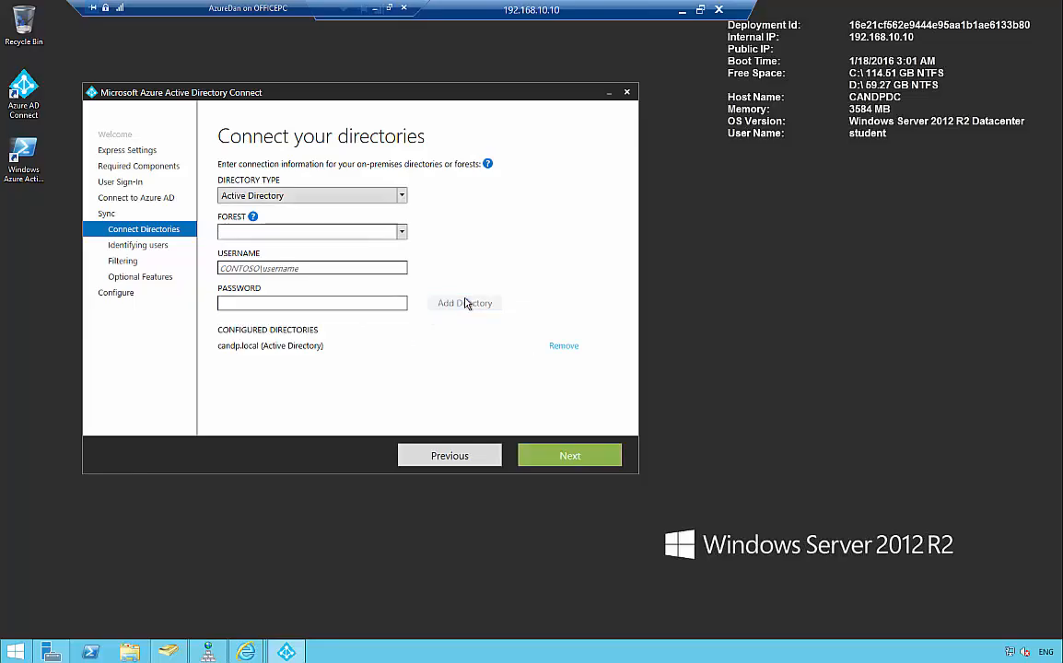
click(580, 457)
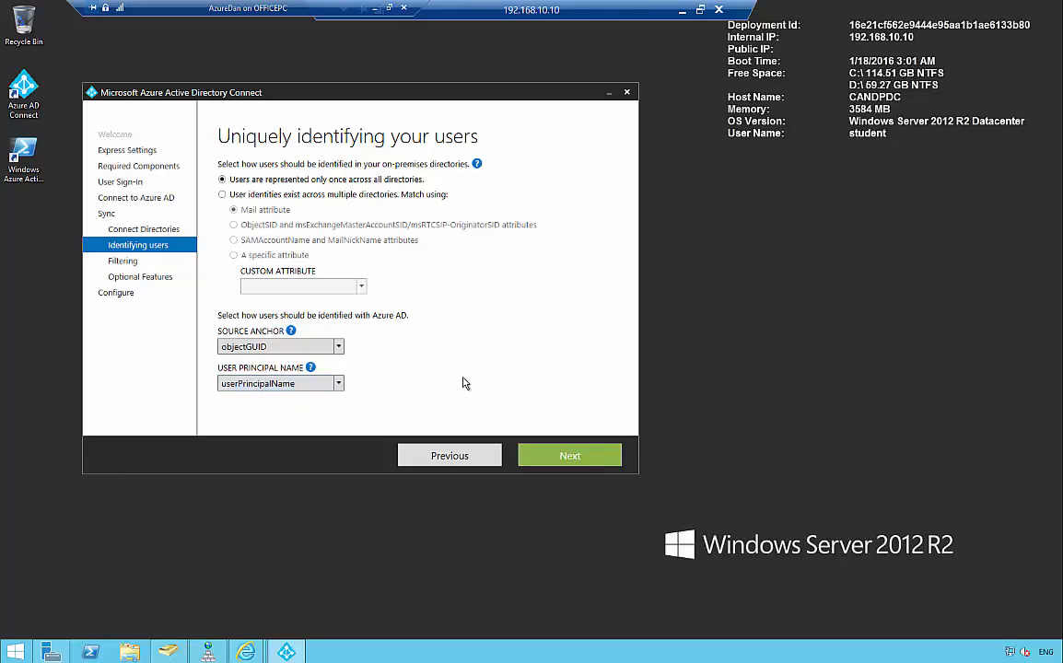
- Accept default user identification and Synchronize all users and devices, advancing to Optional features
click(588, 463)
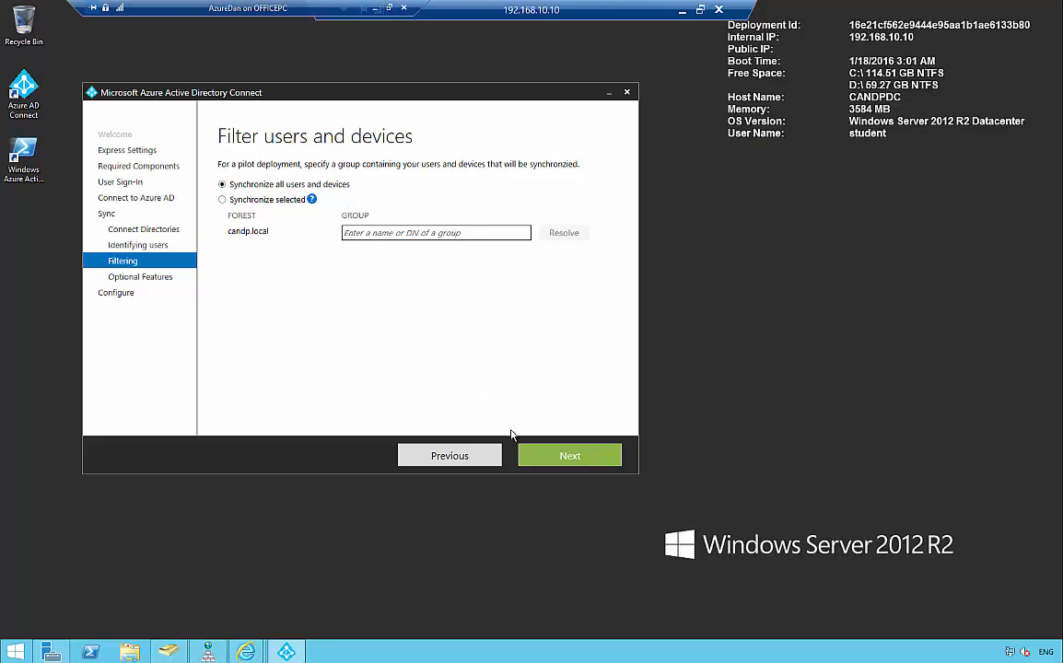
click(557, 457)
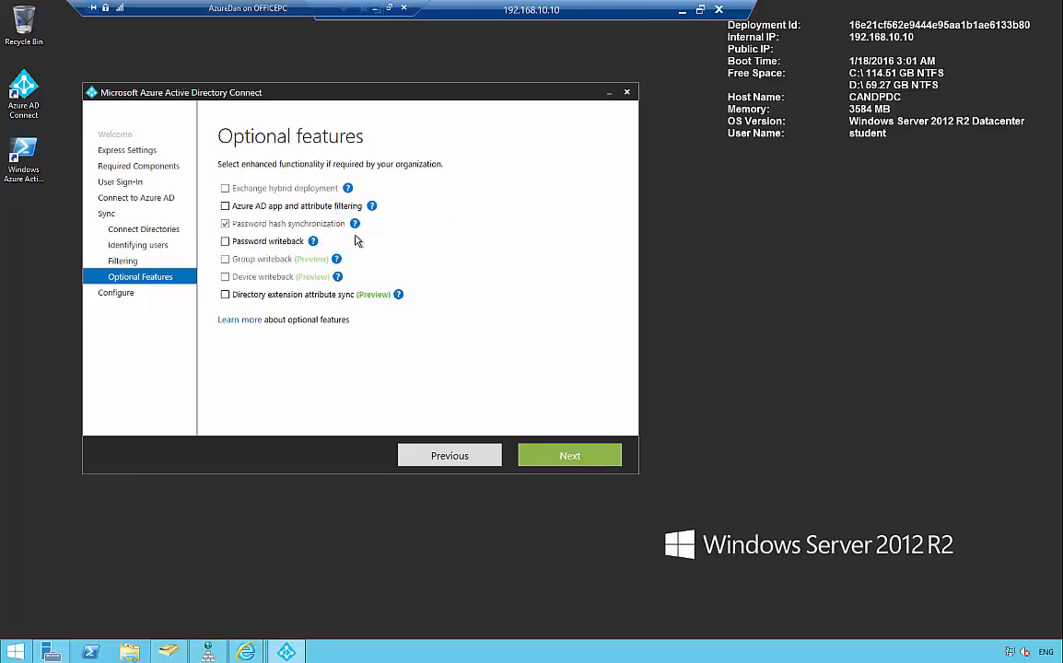
- Keep the default optional features, including password hash synchronization, and continue to Ready to configure
mouse_move(335, 257)
click(556, 458)
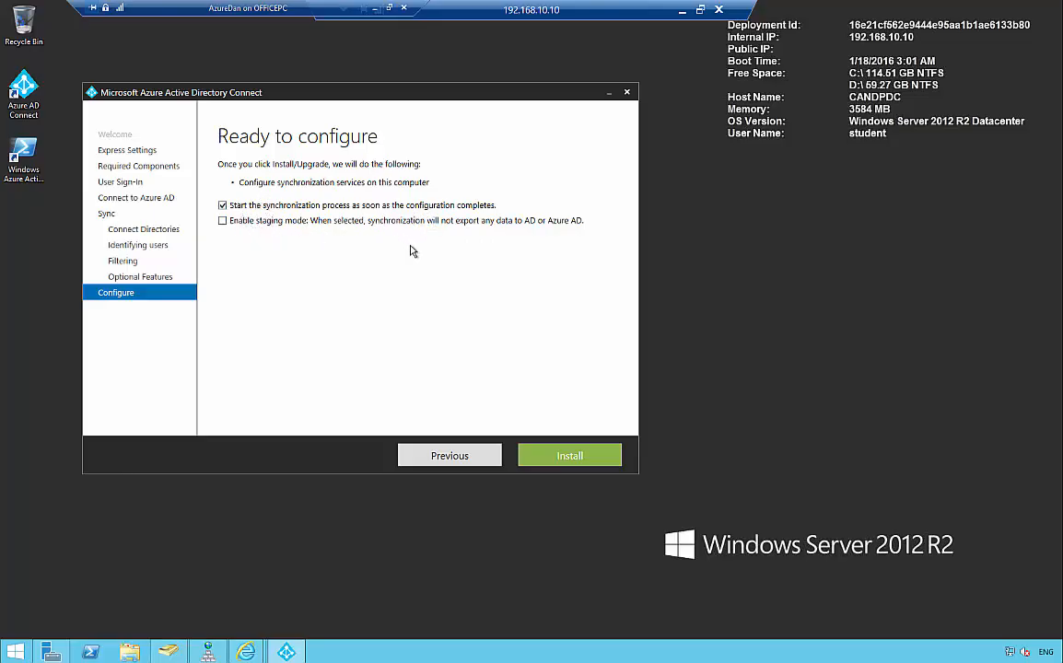
- Install the configuration with synchronization start enabled and wait for Configuration complete
click(569, 457)
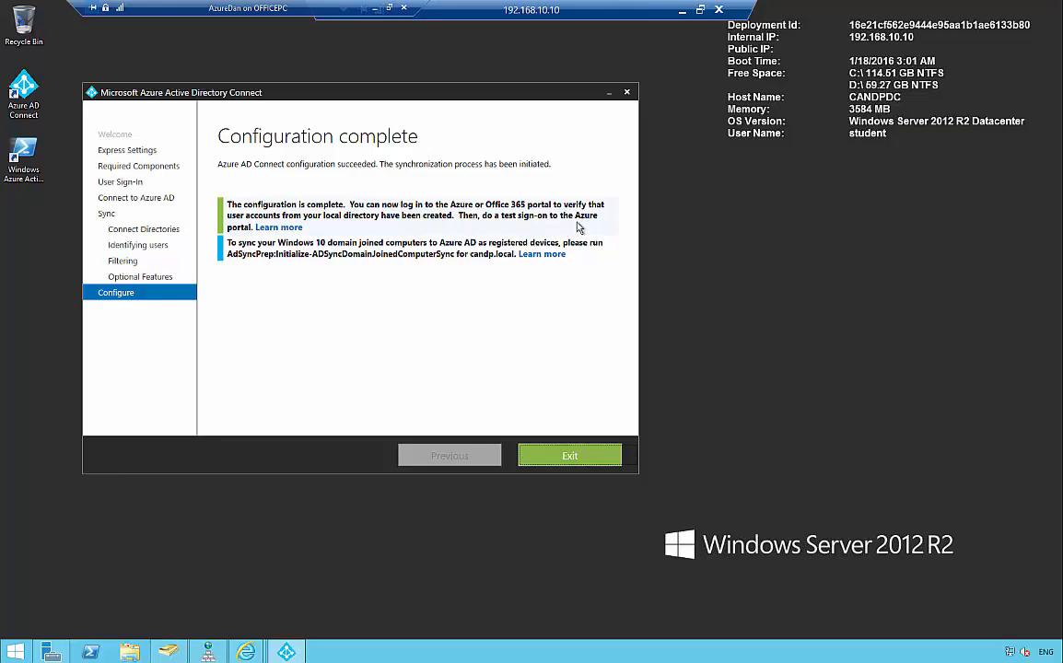
- Exit the finished sync wizard, then open Cloud and Proud's USERS list in the Azure portal
click(565, 460)
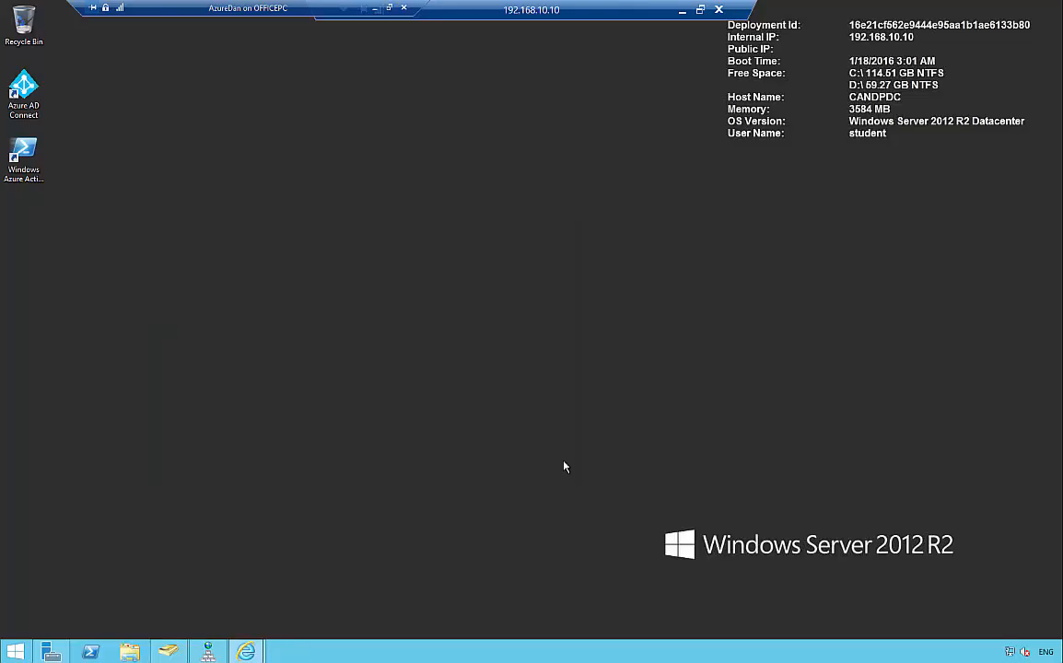
click(685, 9)
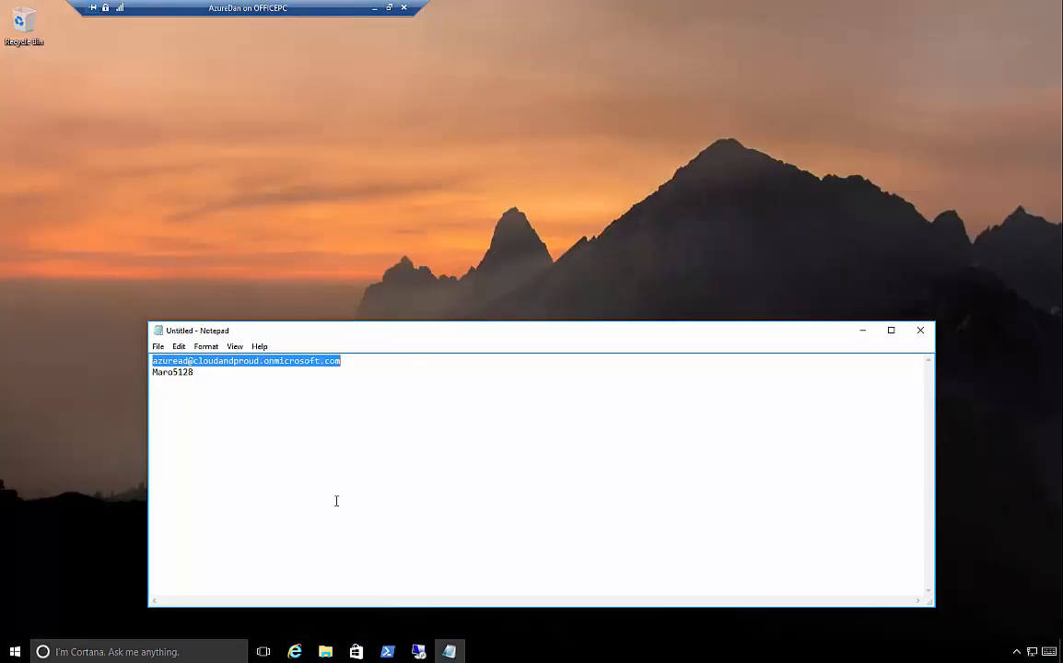
mouse_move(293, 653)
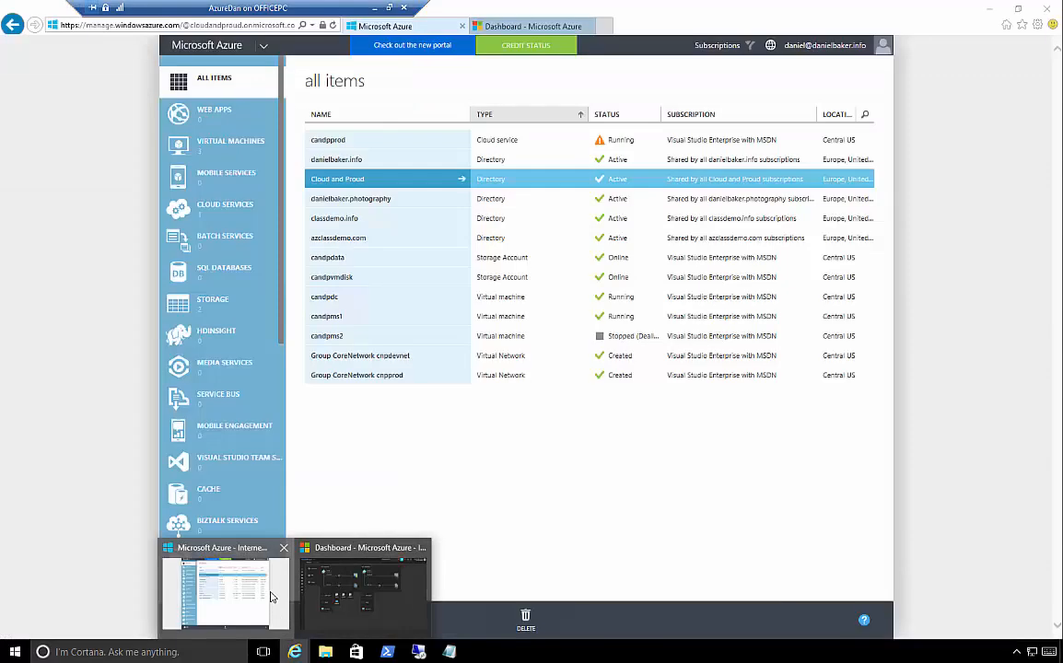
click(270, 598)
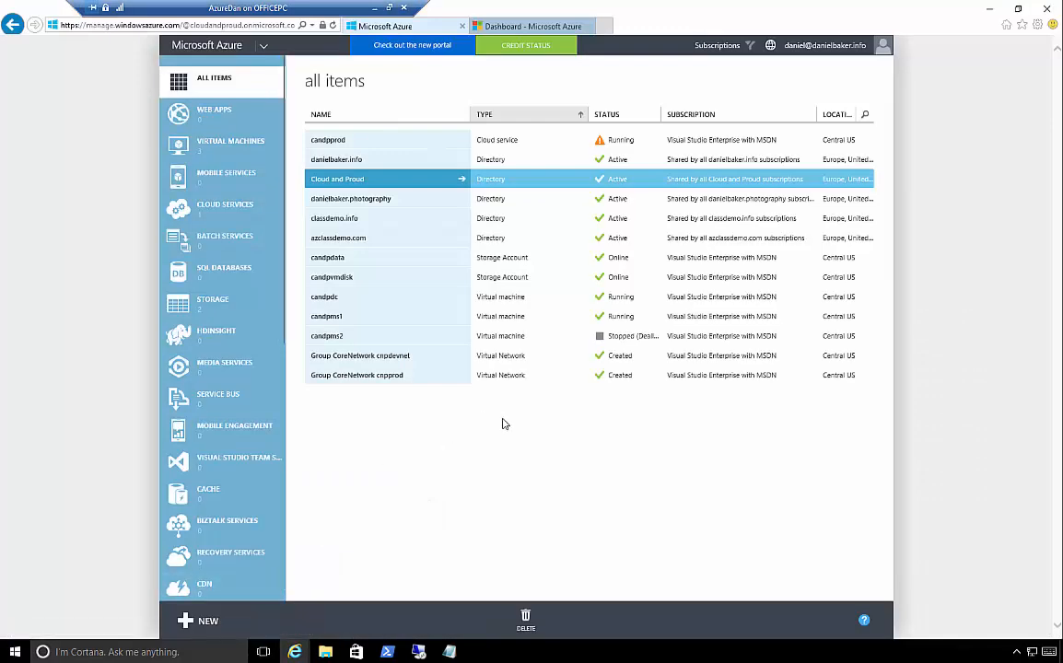
click(384, 183)
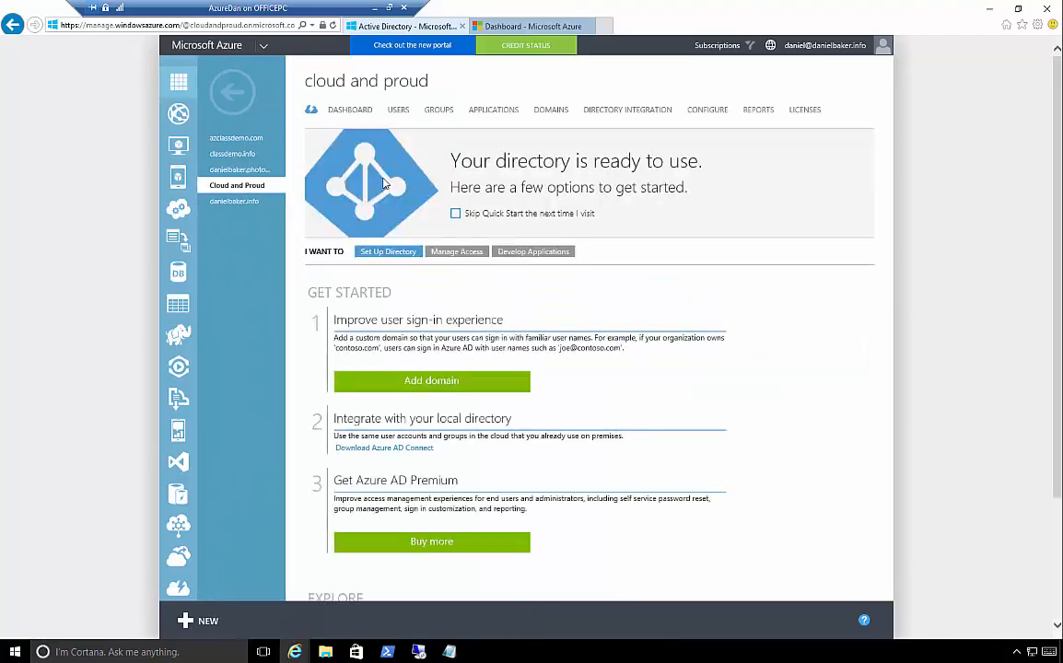
click(398, 112)
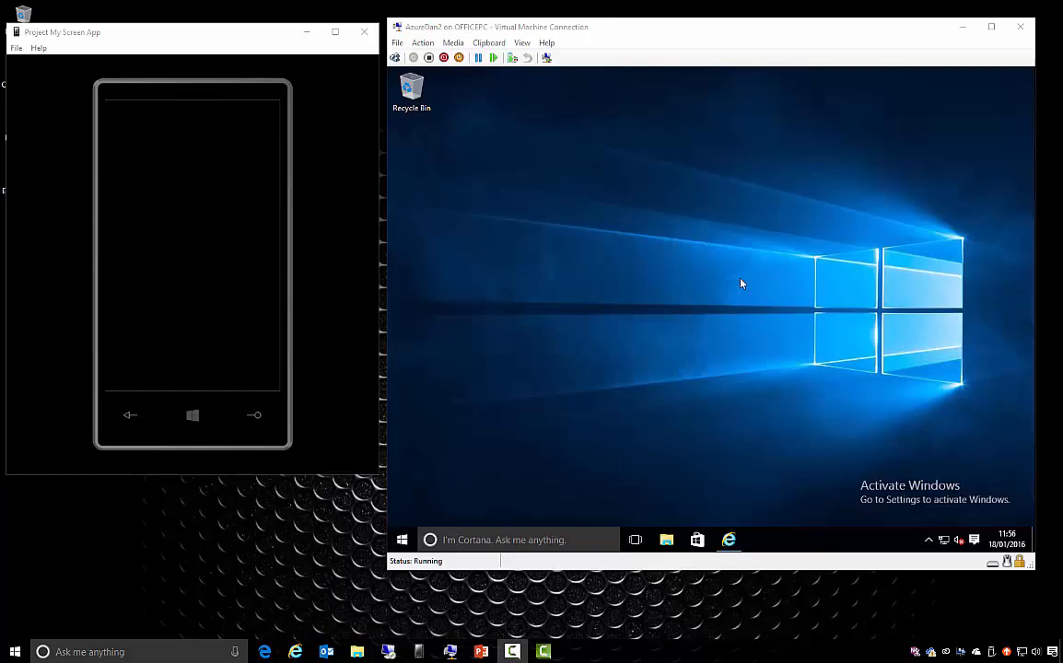
- Open myapps.microsoft.com in Internet Explorer inside the Windows 10 VM
click(731, 542)
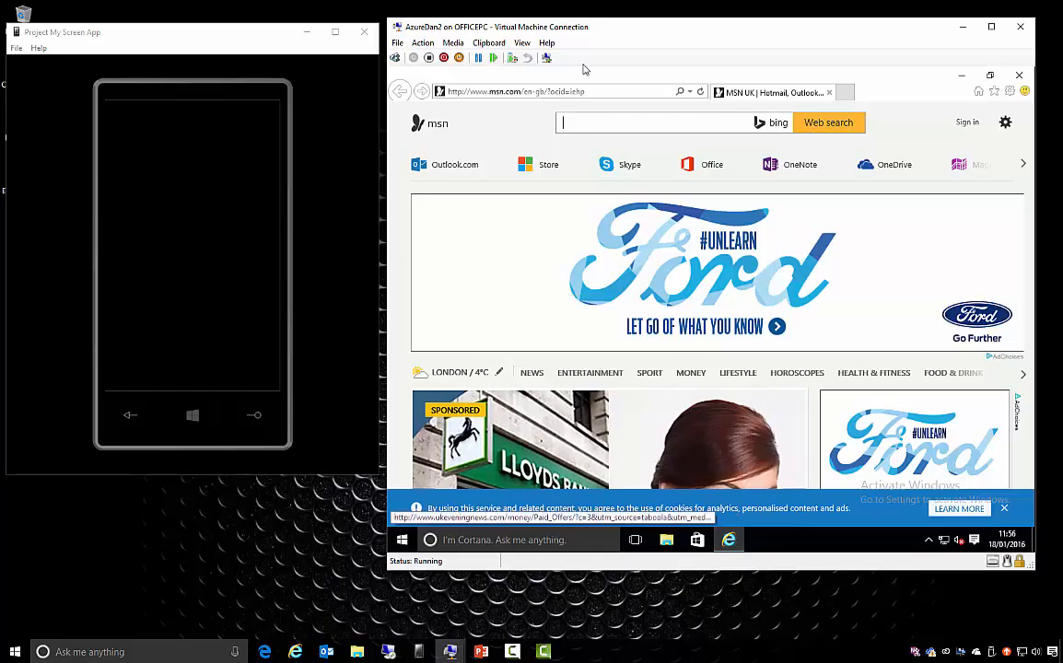
click(603, 89)
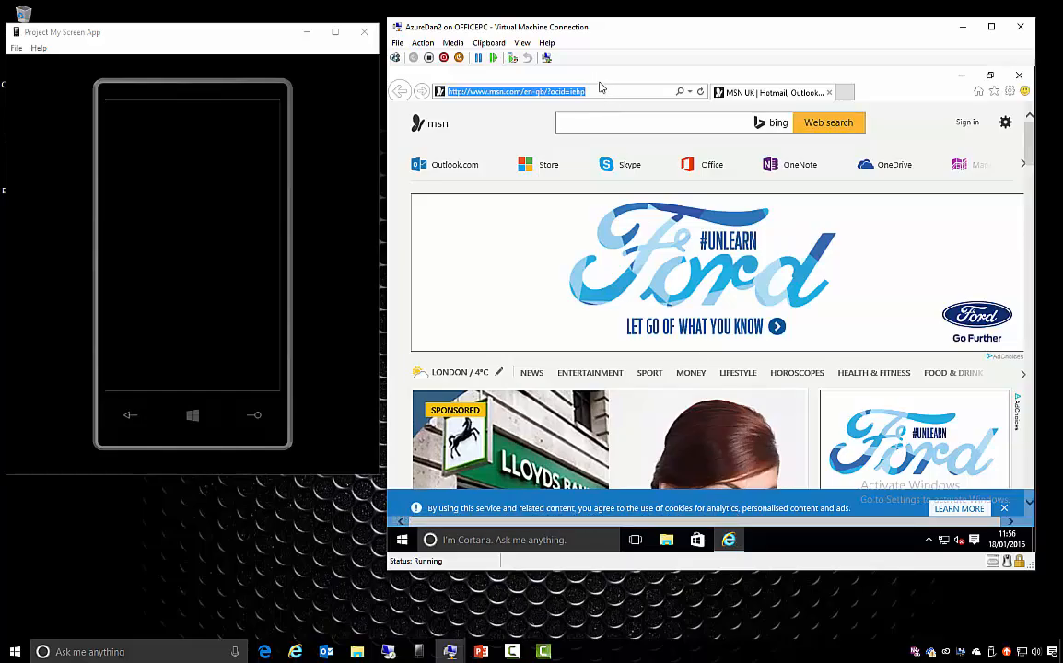
text(myap)
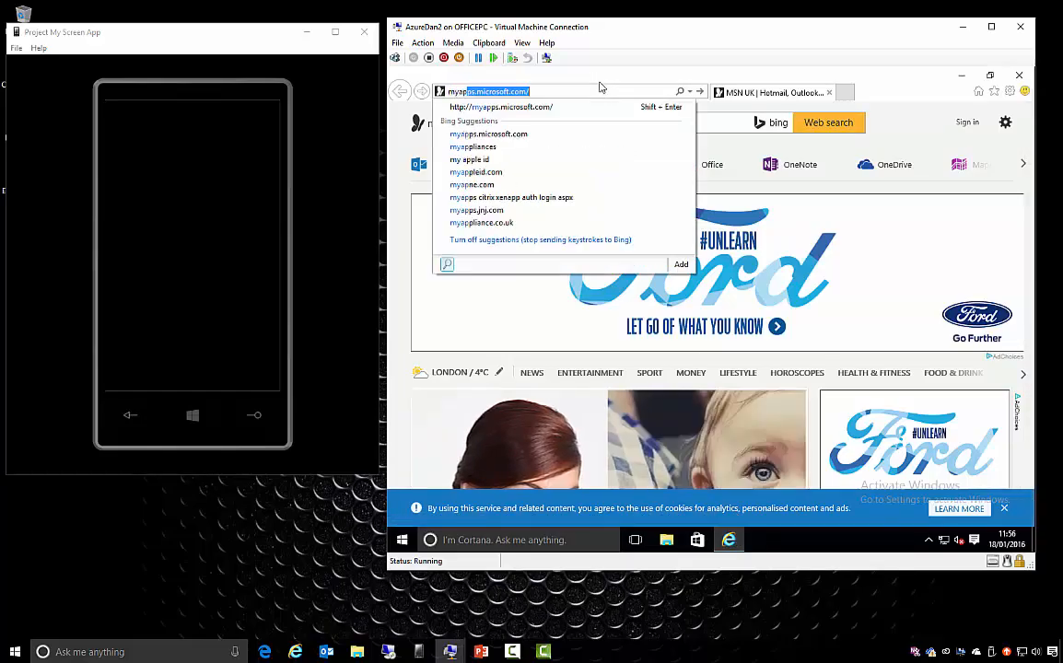
key(Return)
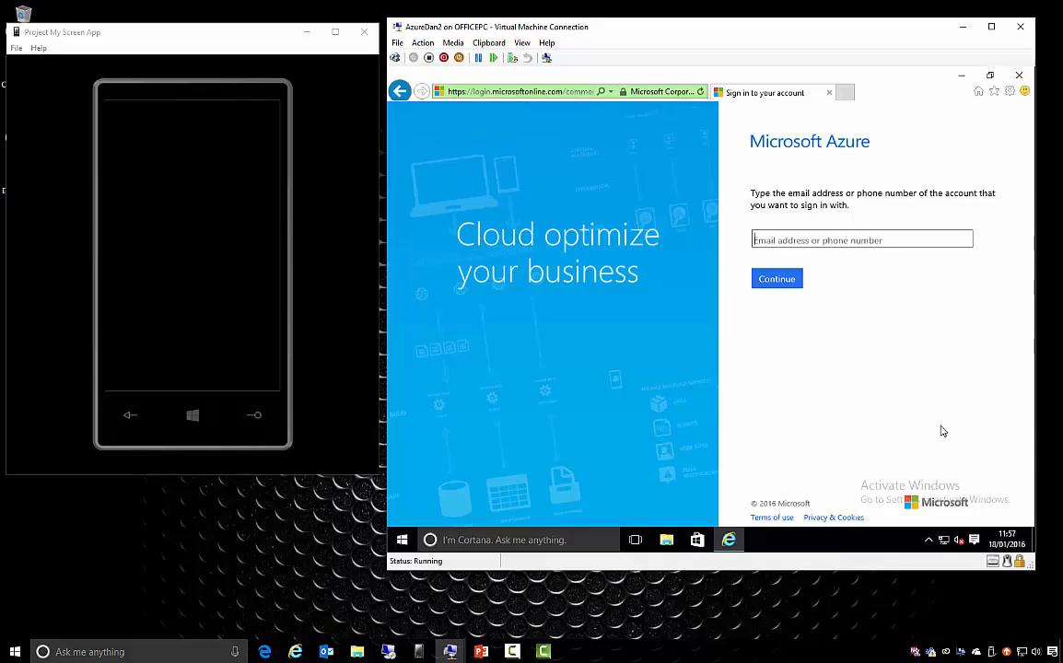
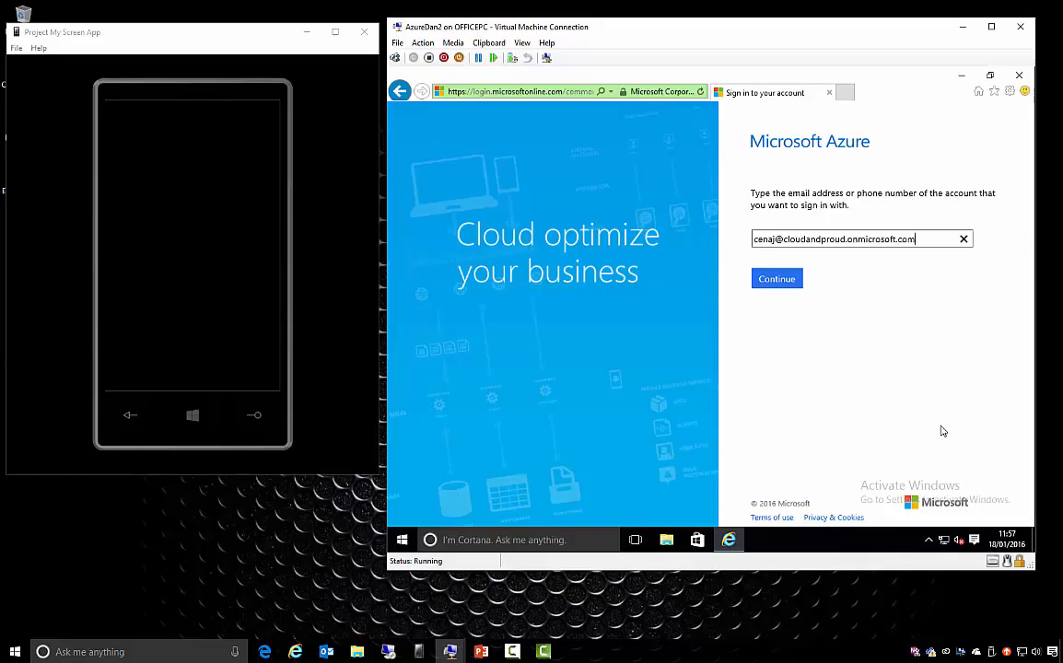
- Sign in with the synced user's email address and password
click(783, 282)
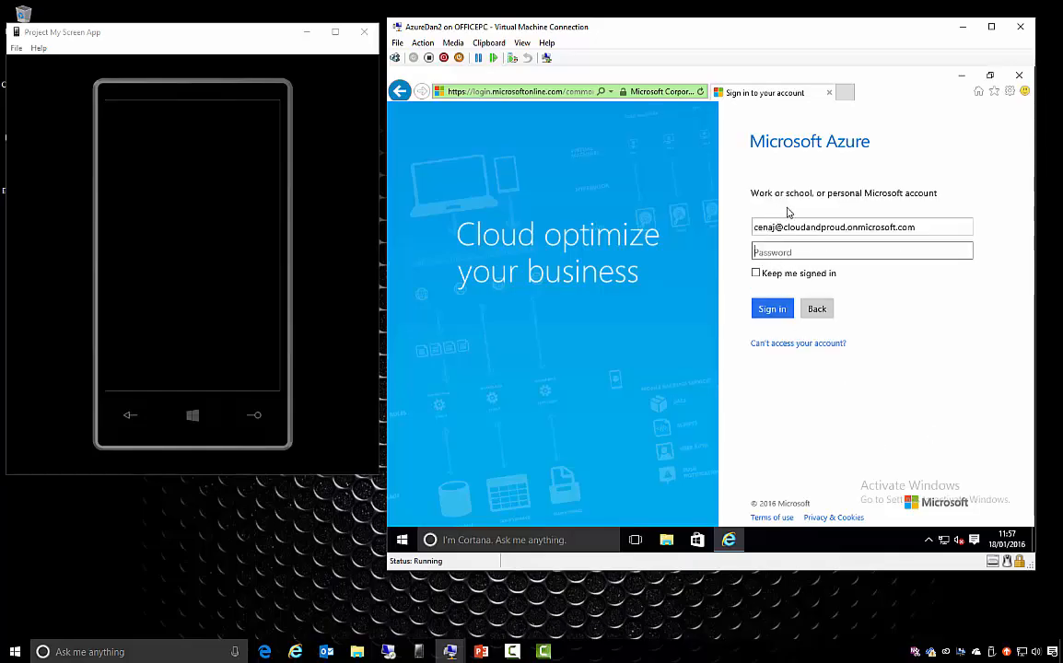
click(773, 254)
text(***********)
click(772, 313)
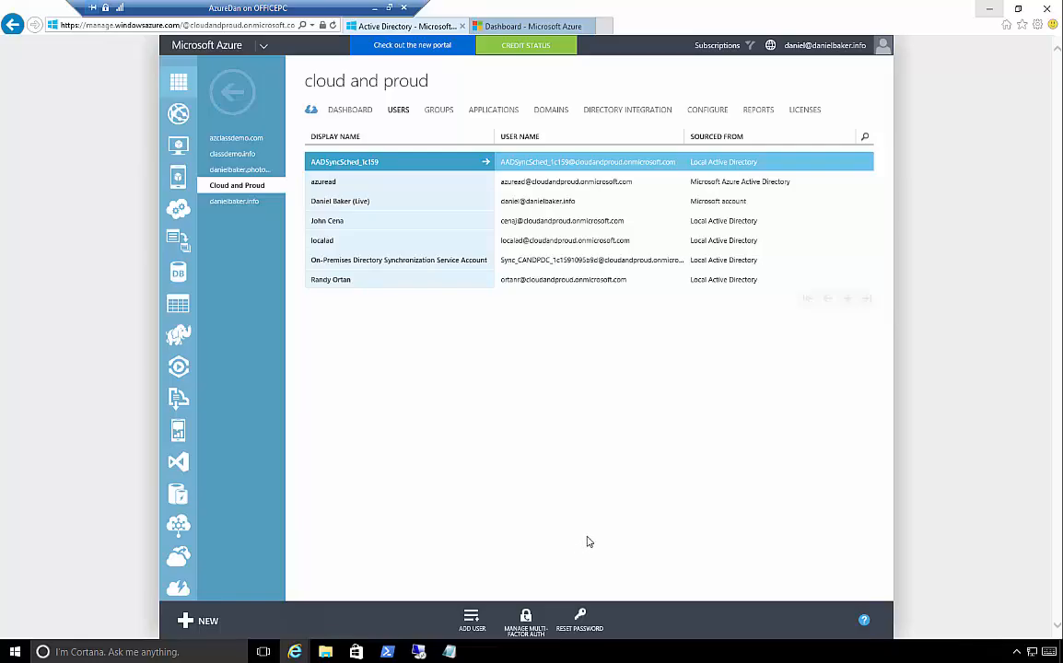
- Open the Azure Active Directory Premium plan's user list filtered to show all users
click(806, 111)
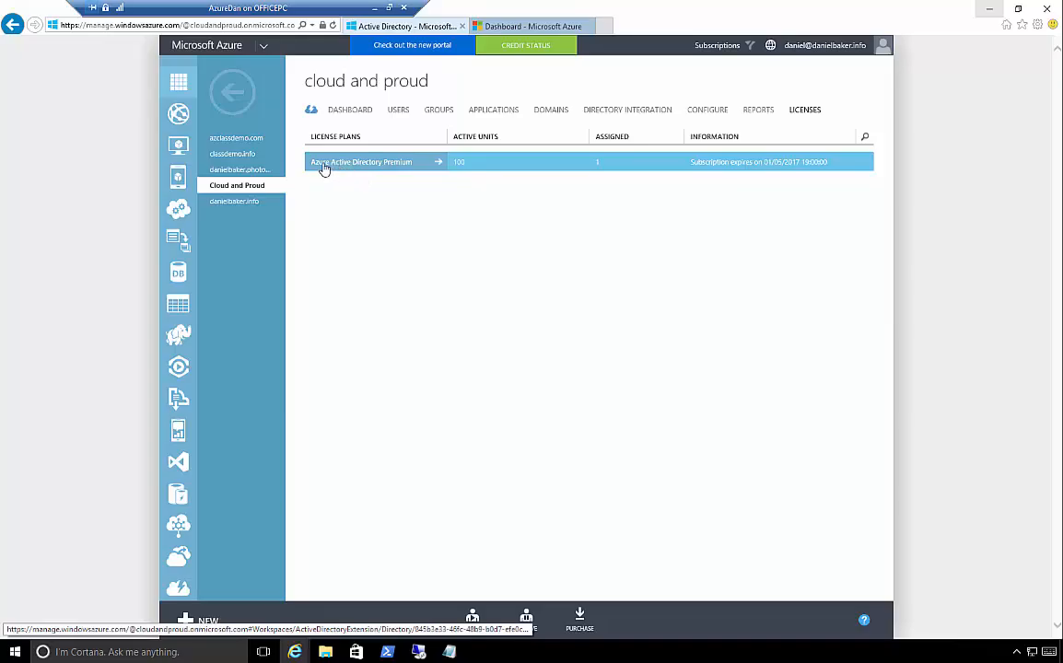
click(387, 173)
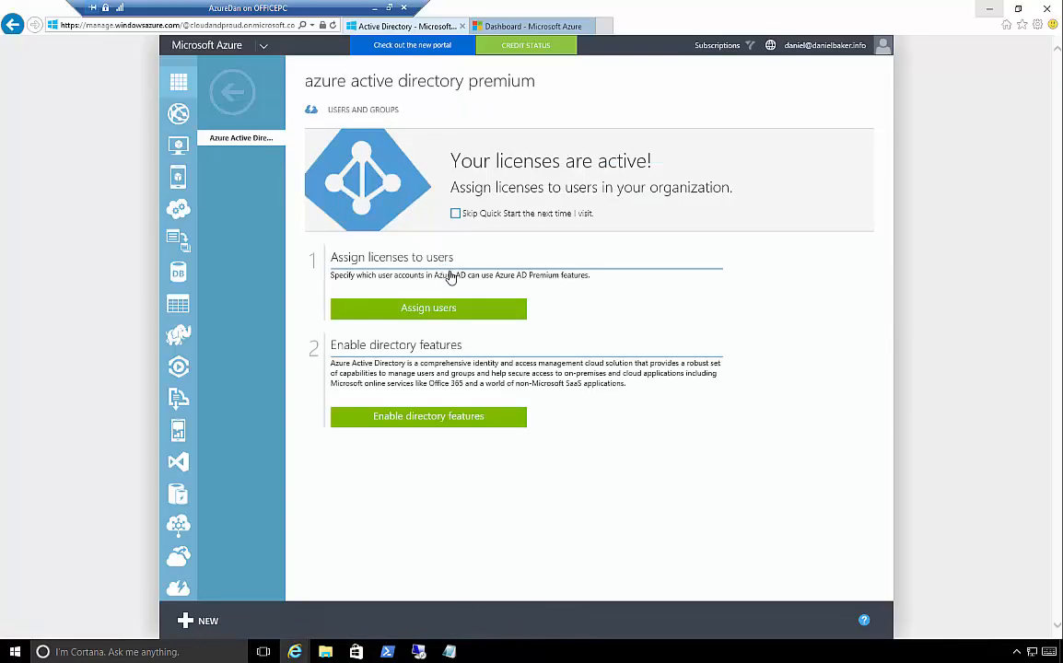
click(456, 314)
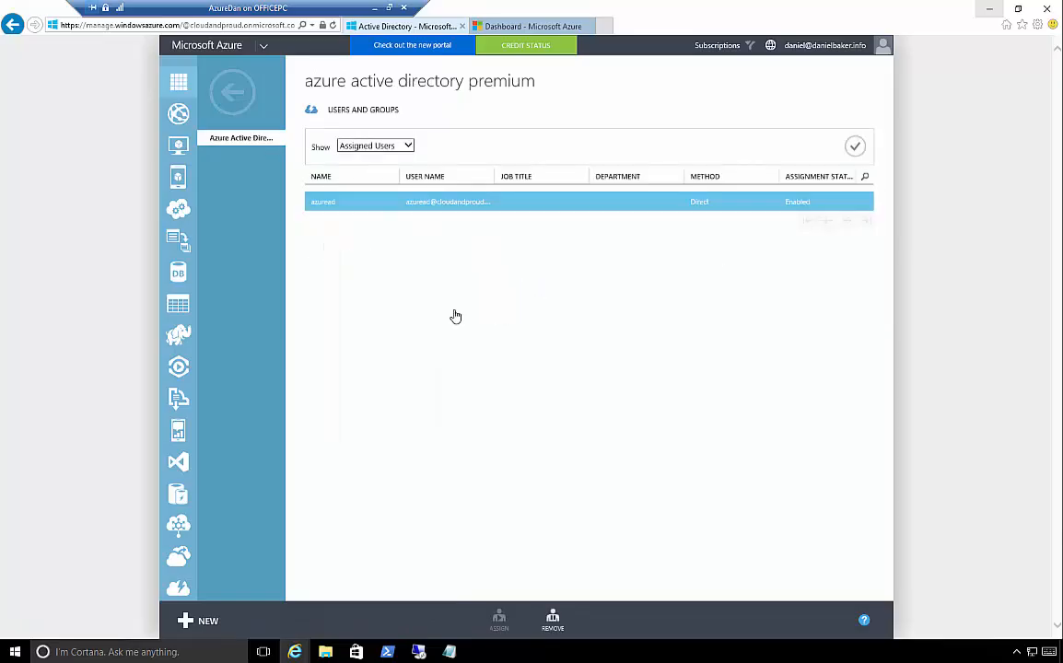
click(408, 148)
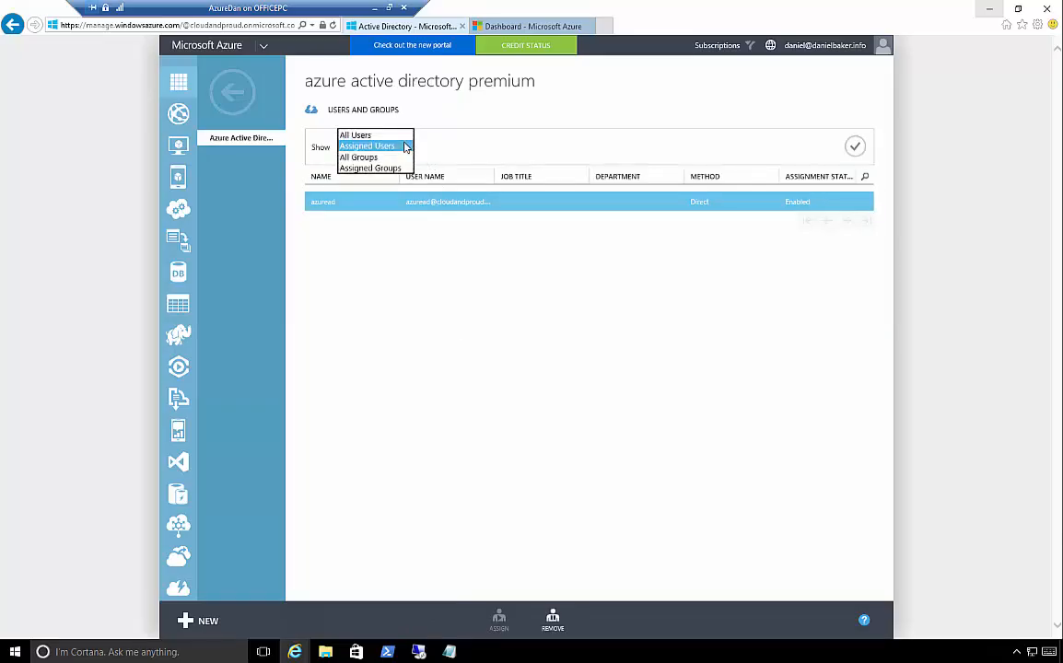
click(334, 121)
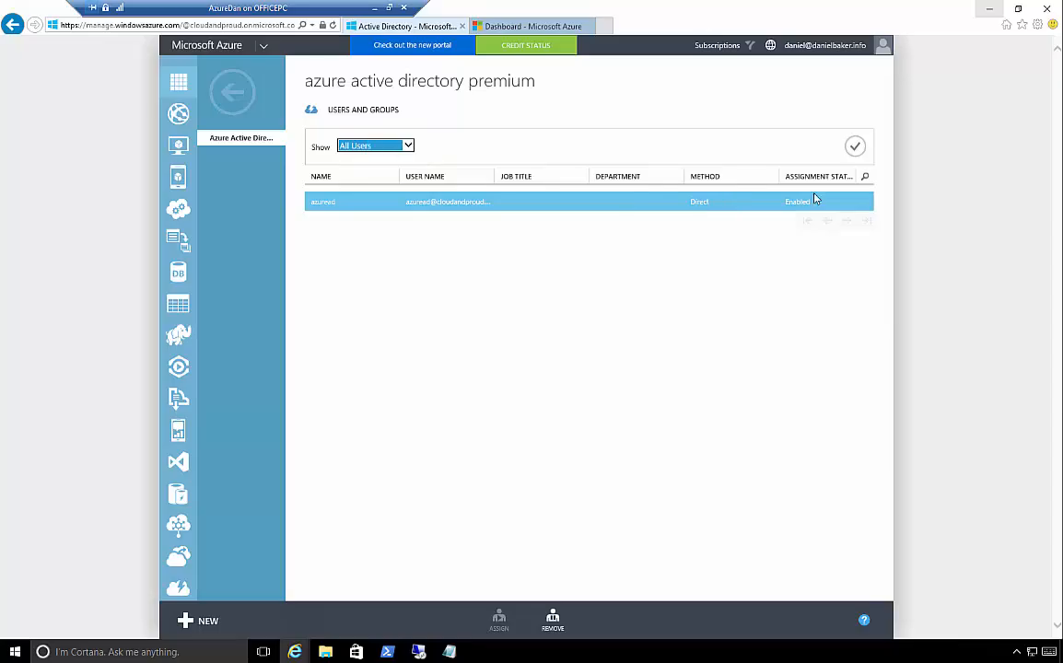
click(856, 149)
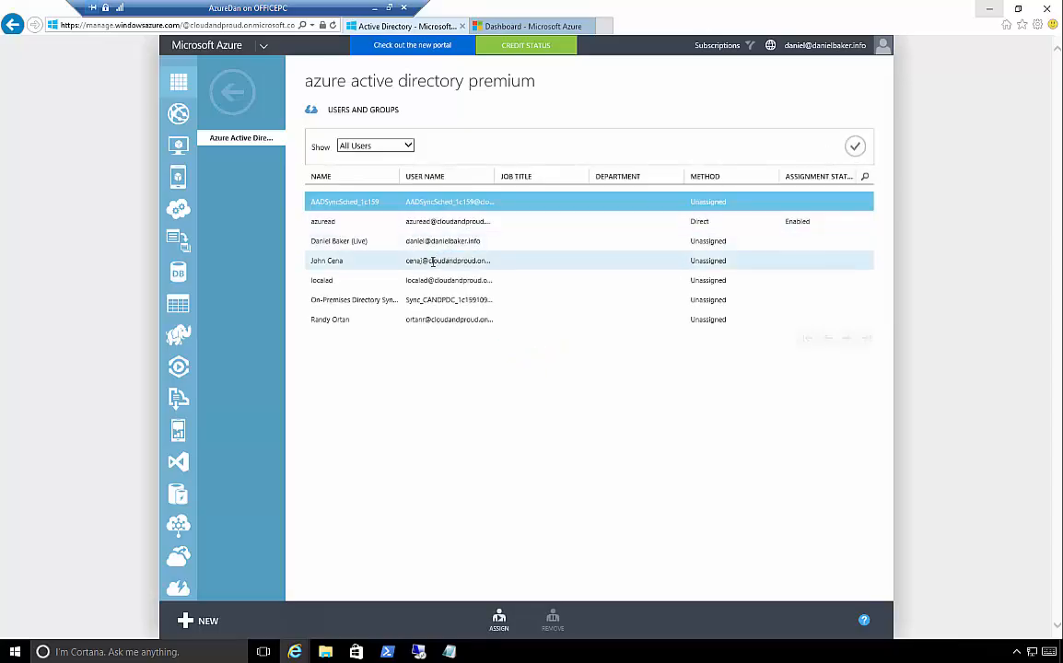
- Assign the Premium license to the synced user and return to the license plans
click(385, 267)
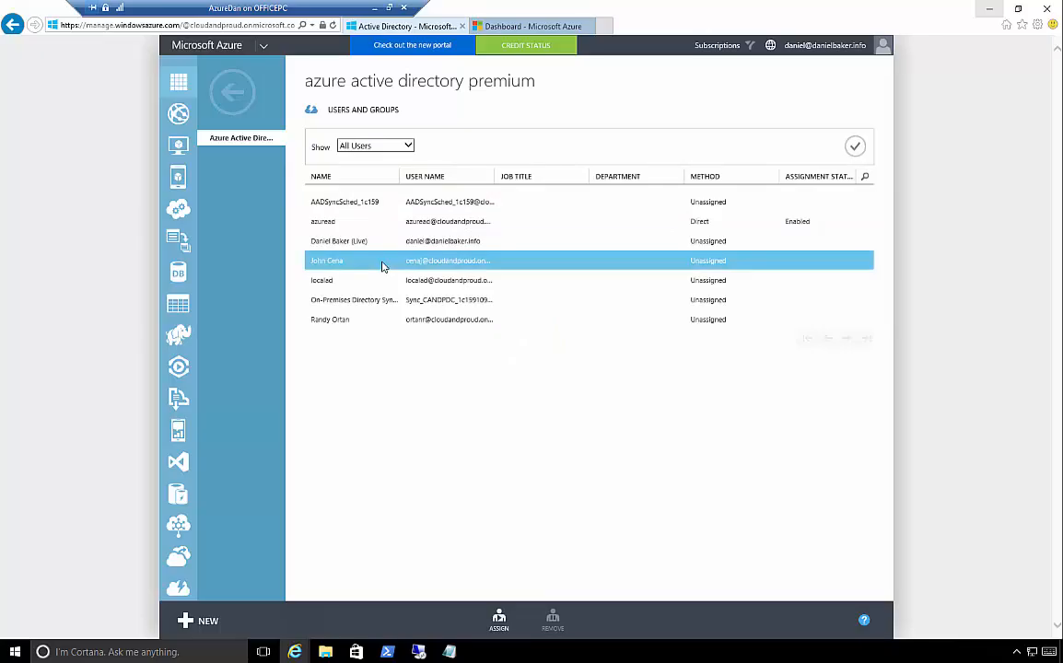
click(507, 626)
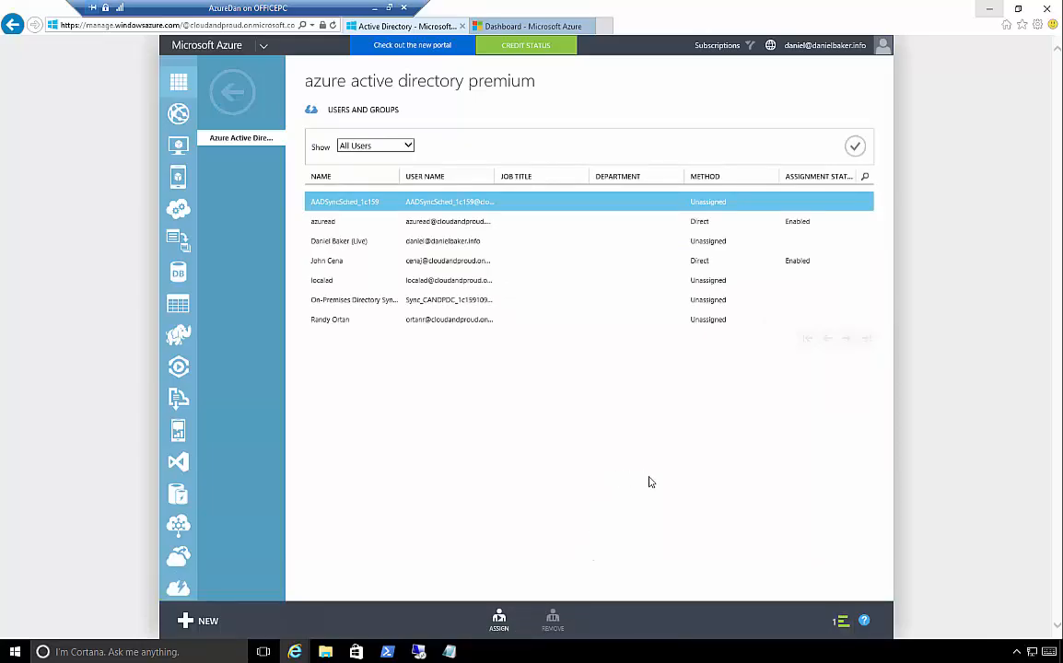
click(244, 94)
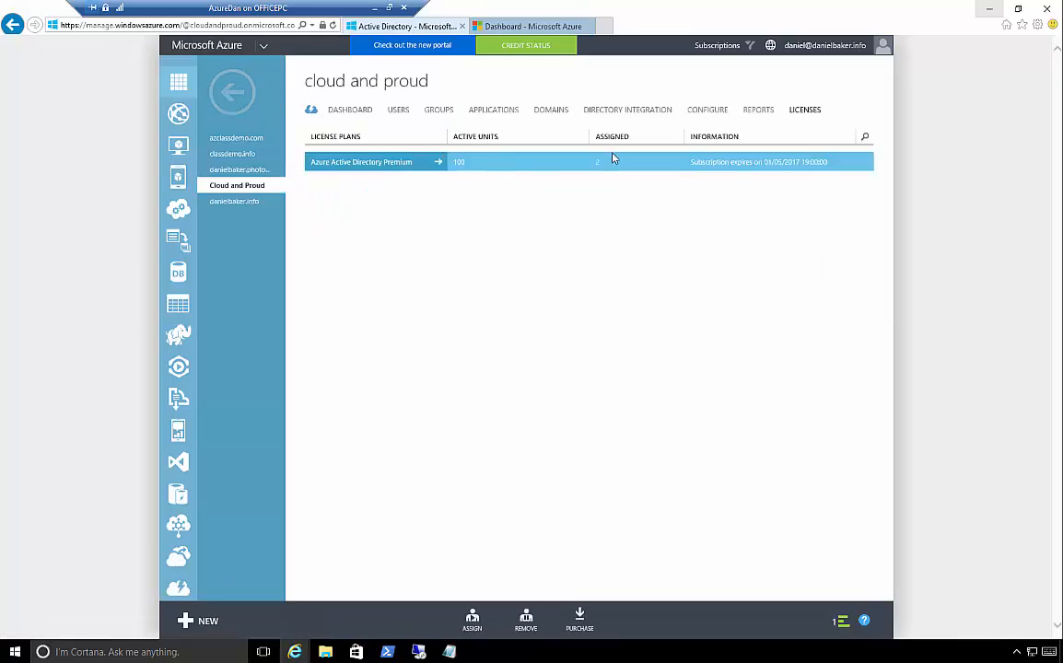
- Enable multi-factor authentication for the synced user from the MFA users list, then reselect that user
click(398, 113)
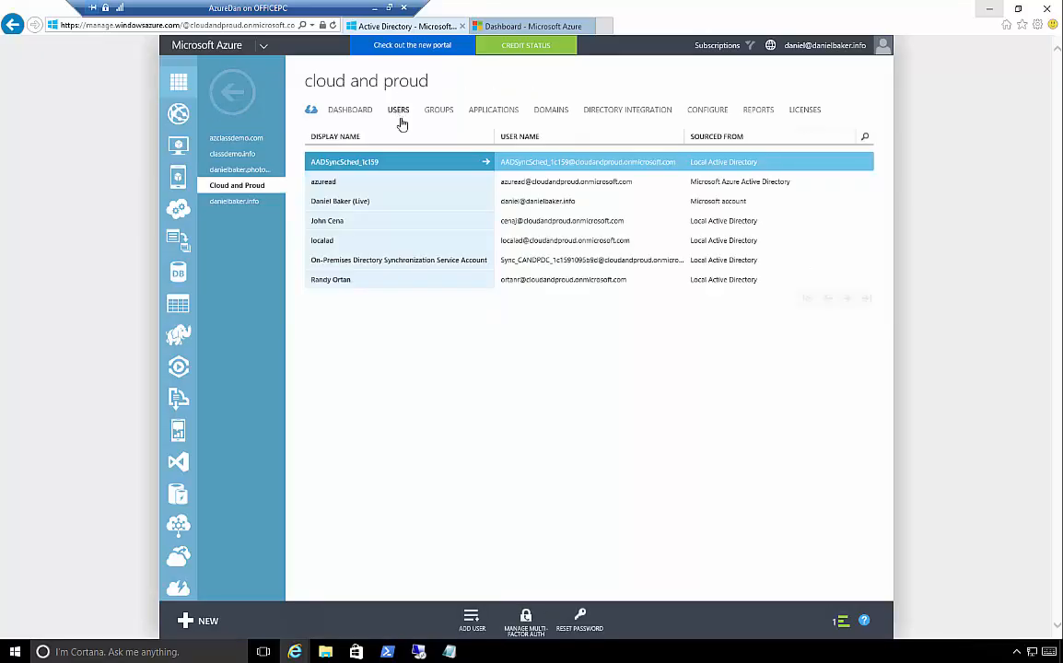
click(538, 221)
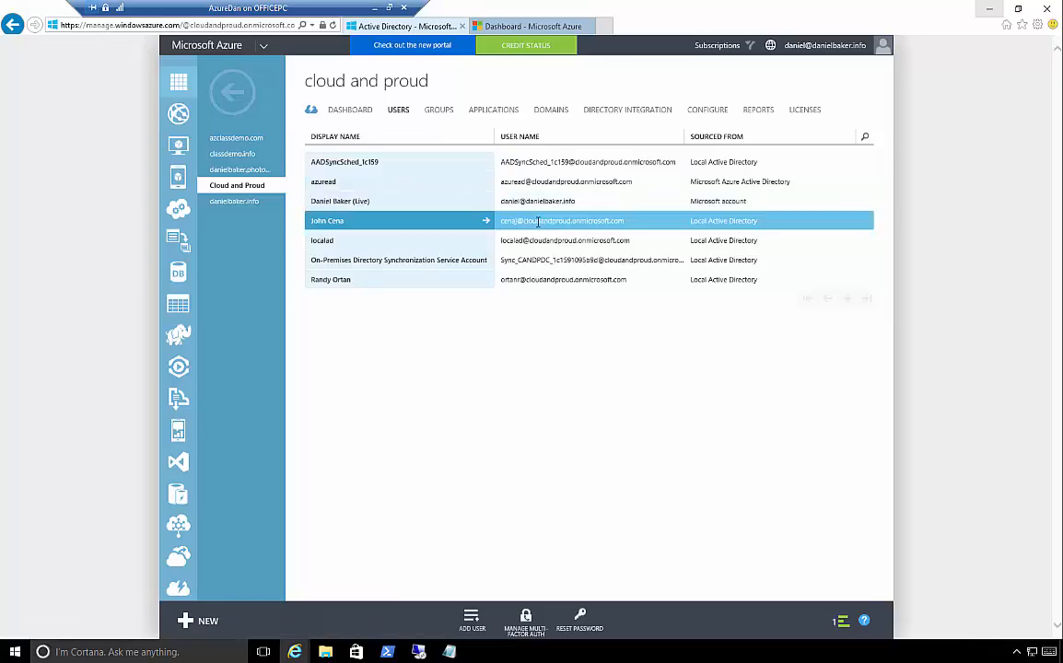
click(525, 625)
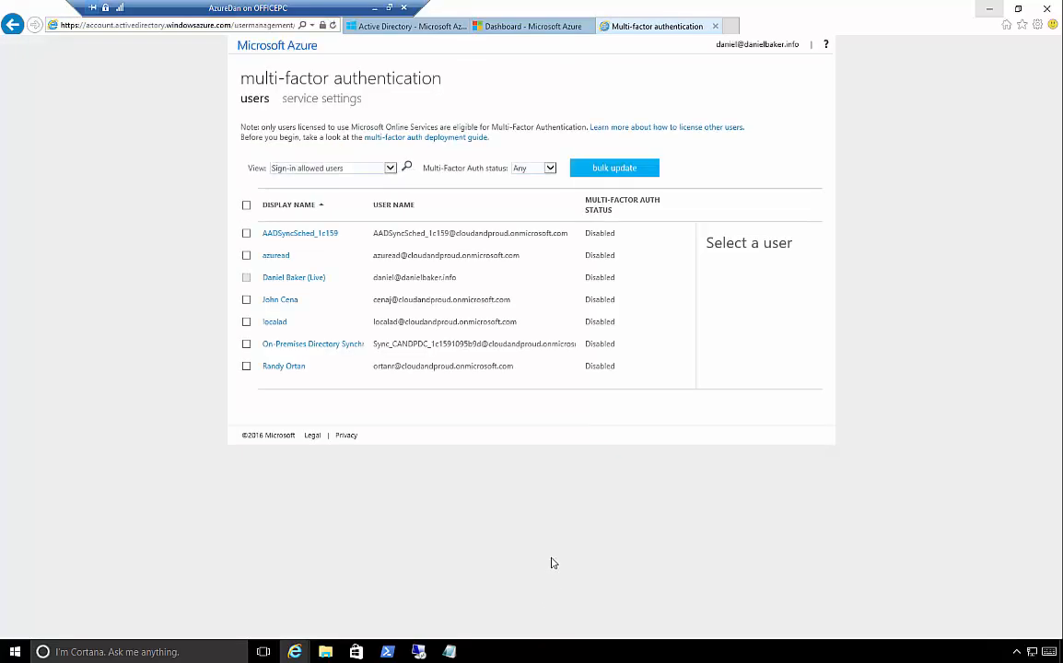
click(246, 300)
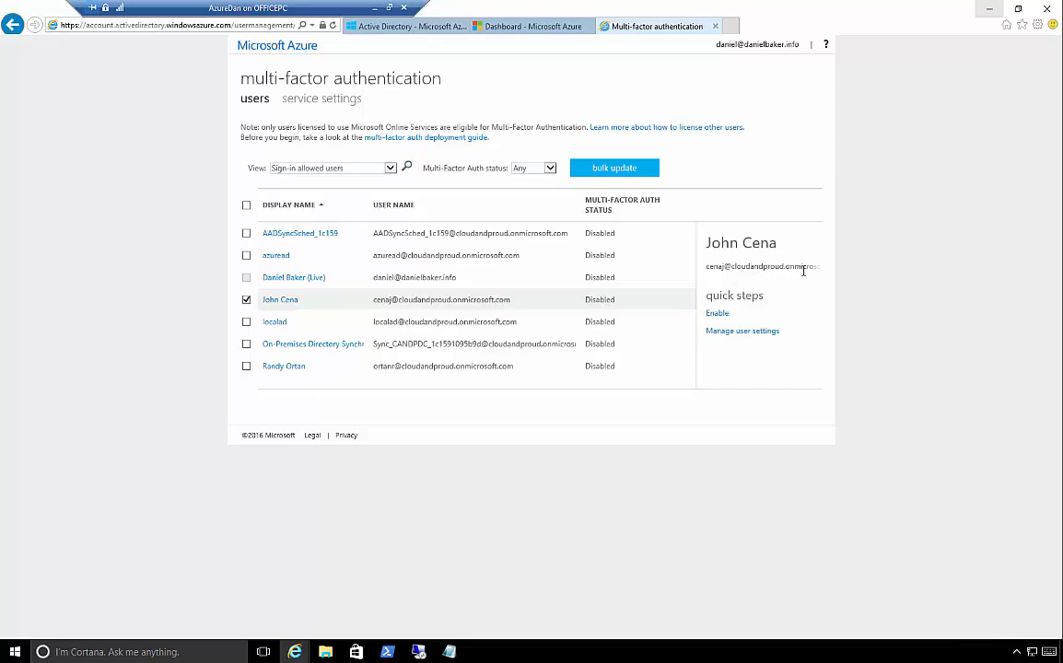
click(718, 315)
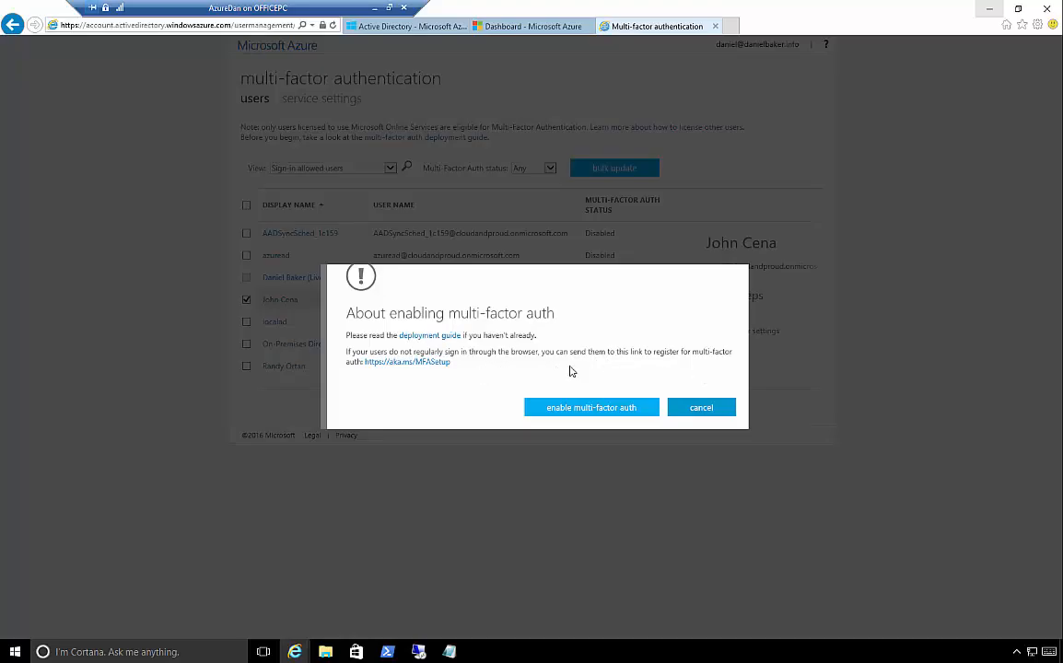
click(575, 411)
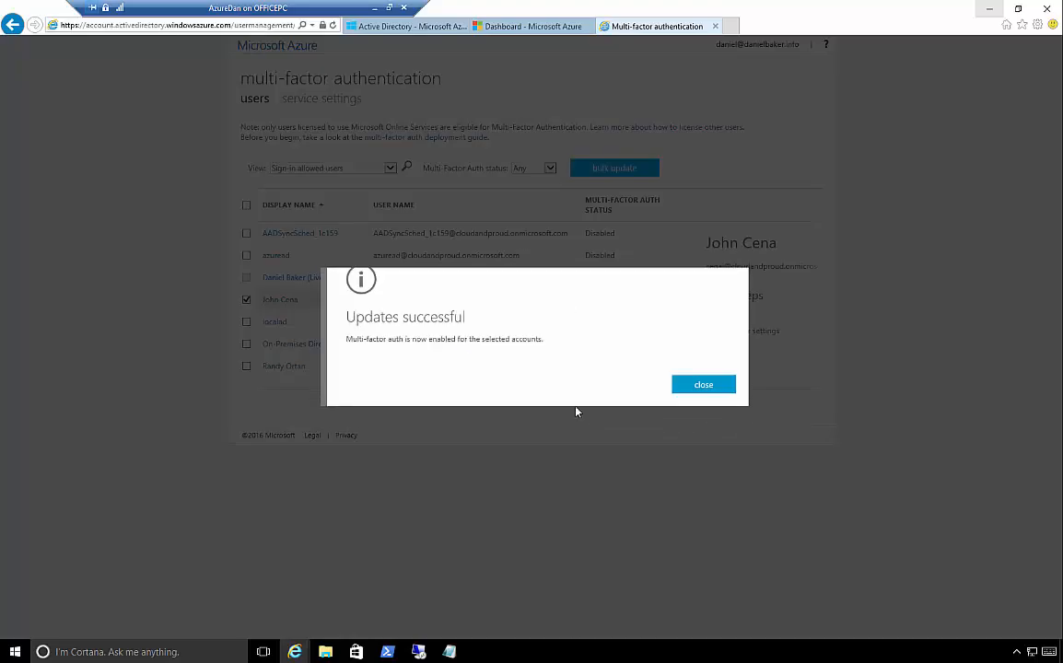
click(716, 385)
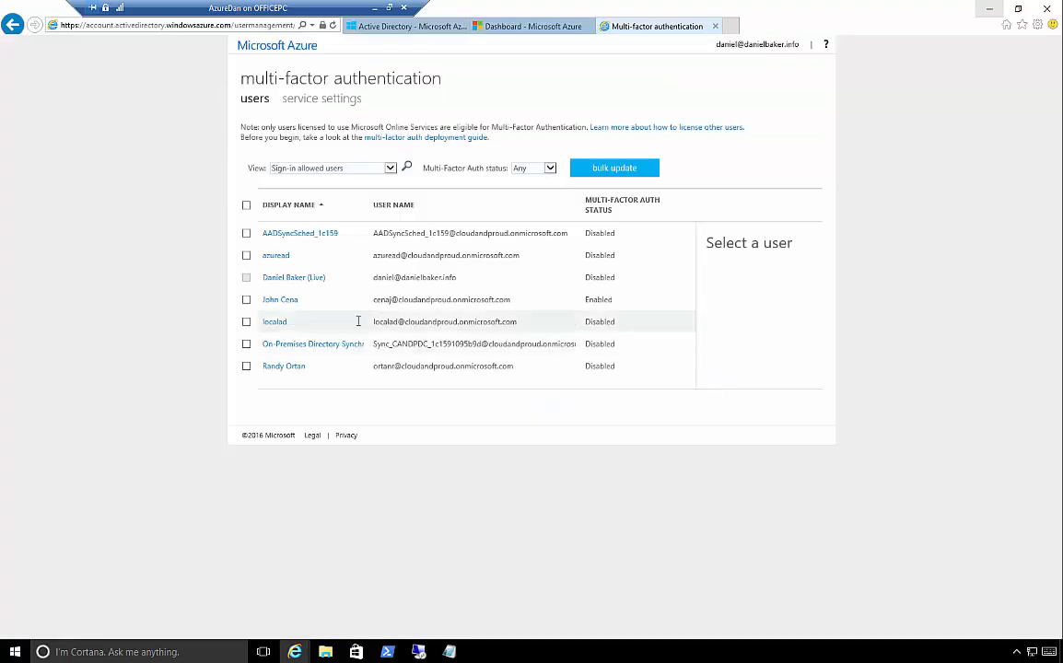
click(246, 299)
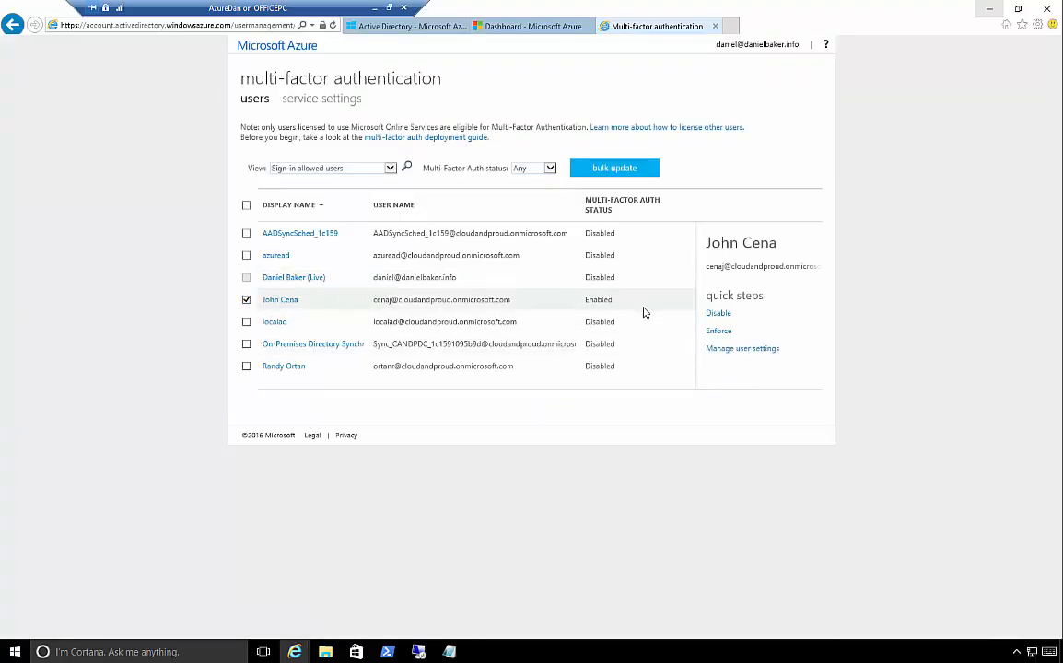
- Change the synced user's MFA status from Enabled to Enforced, then open their account page
click(727, 334)
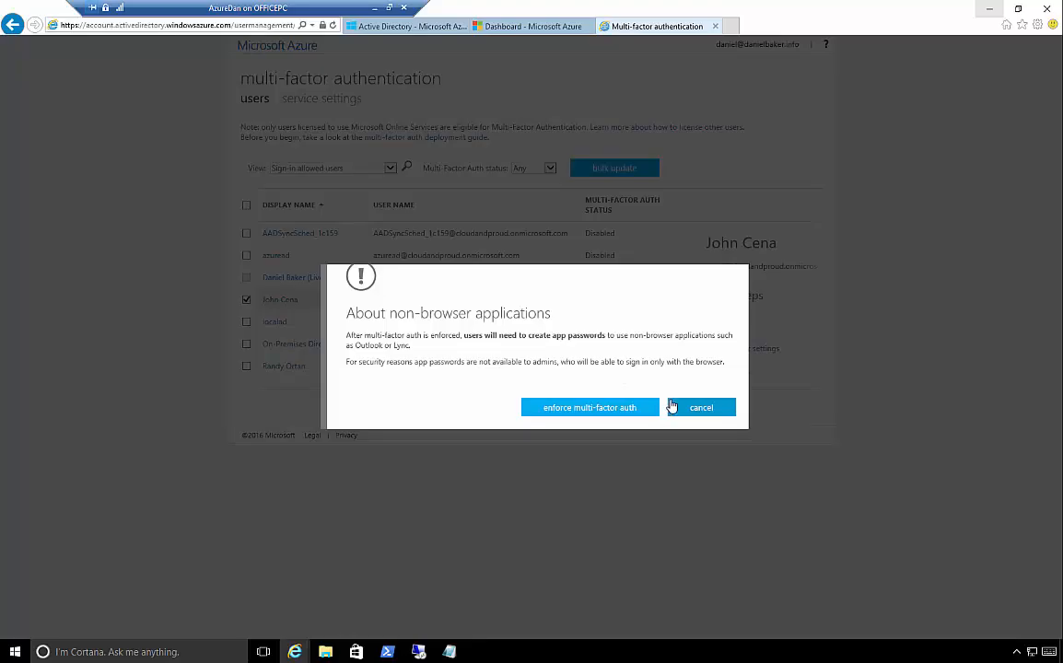
click(563, 417)
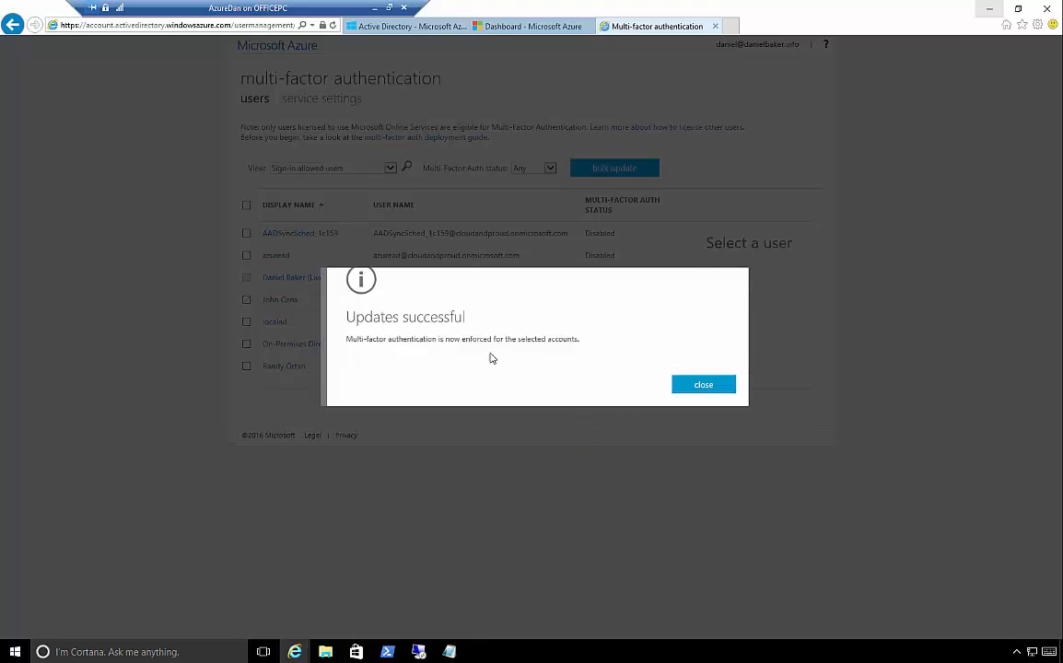
click(714, 387)
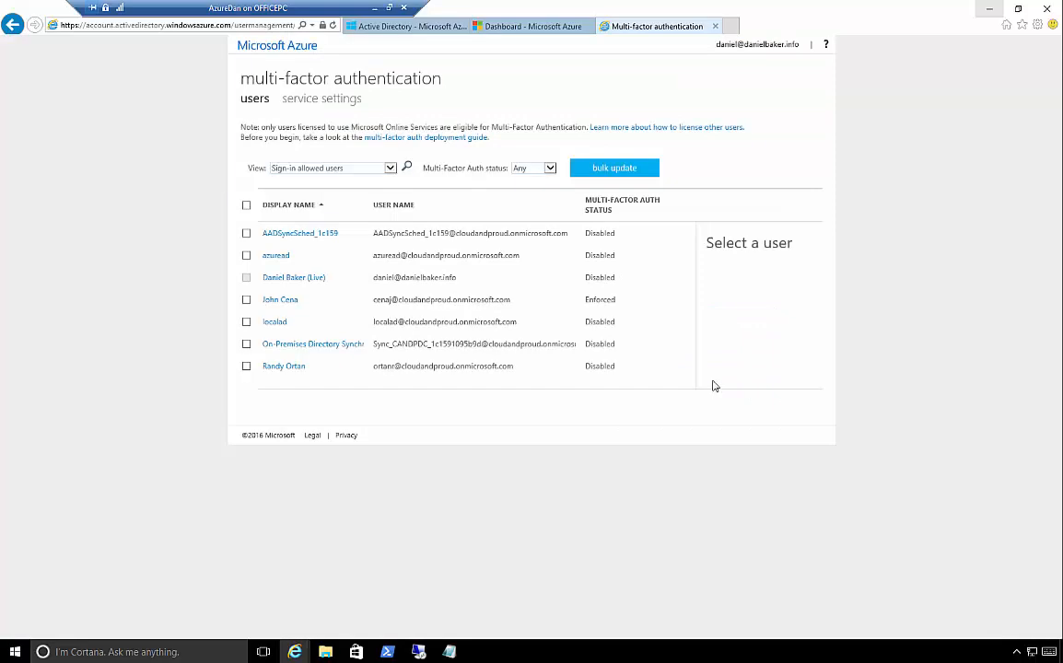
click(274, 306)
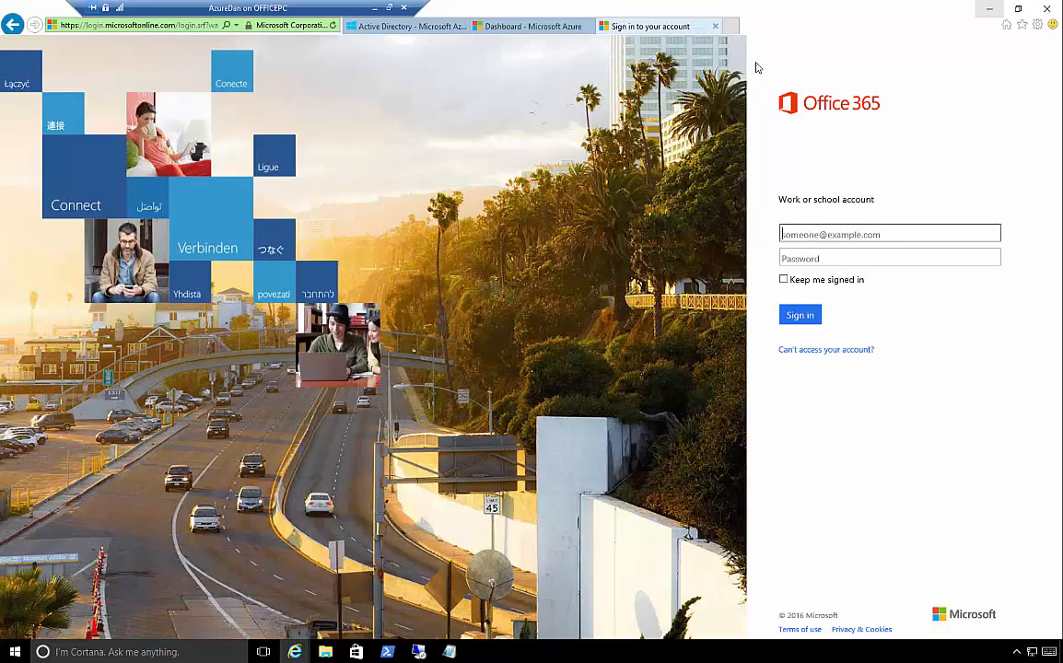
- Close the stray sign-in page and minimise the remote session to get back to the VM
click(715, 26)
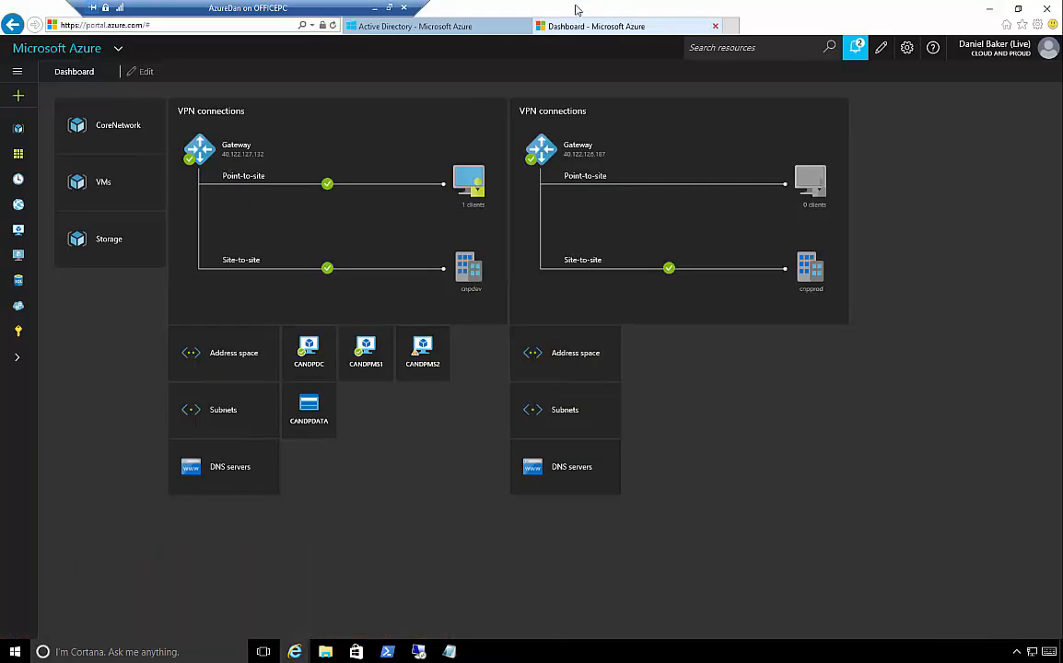
click(415, 26)
click(374, 8)
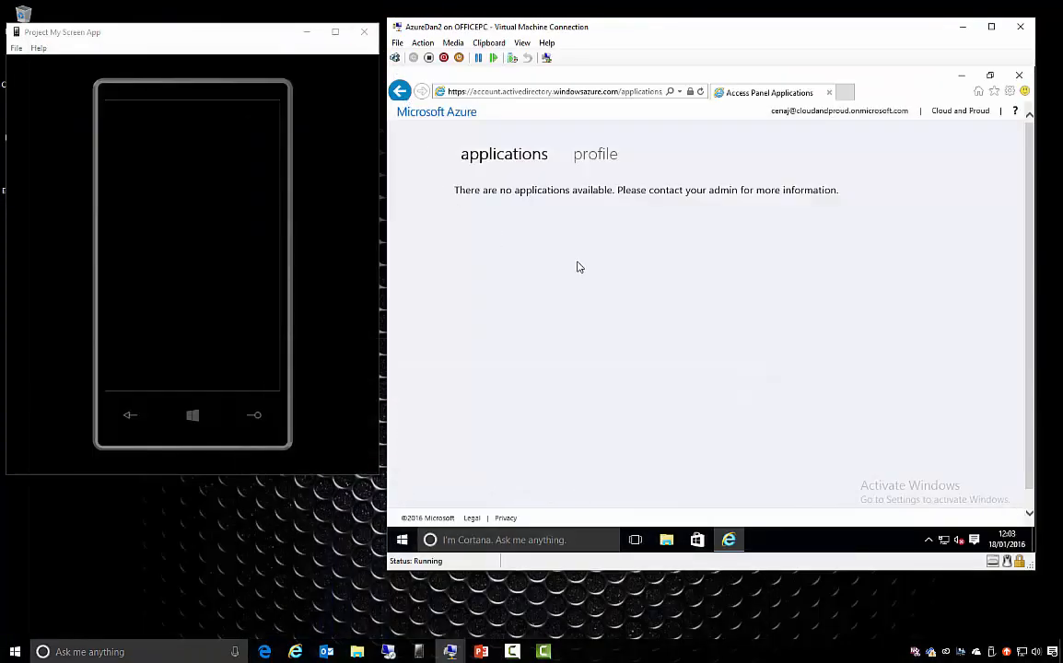
- Sign out of the access panel and sign back in as the synced user with their password
click(888, 114)
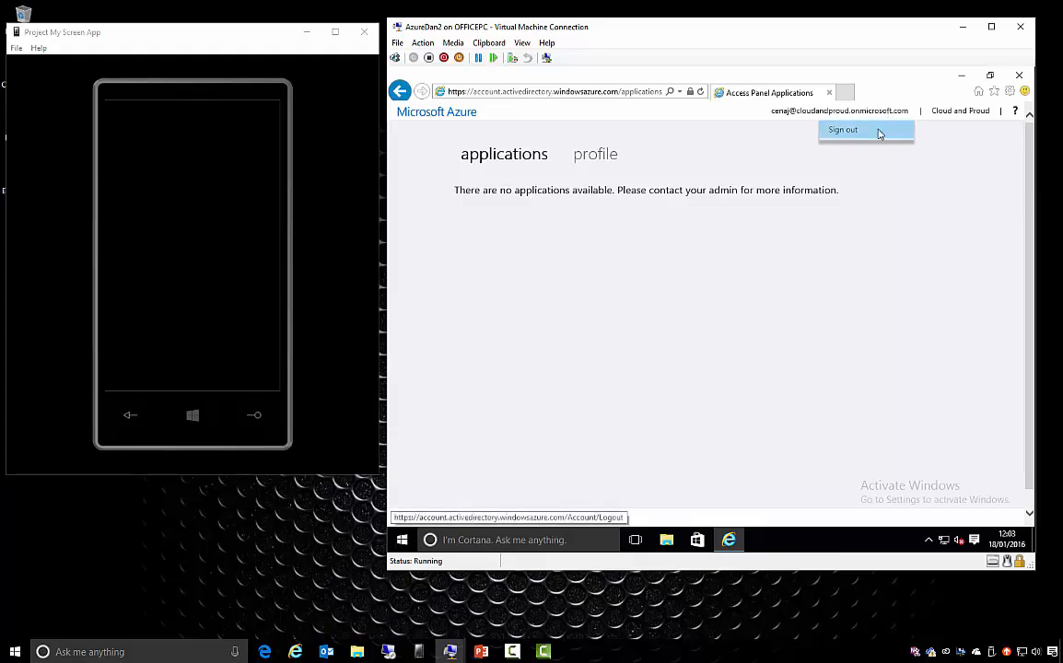
click(882, 132)
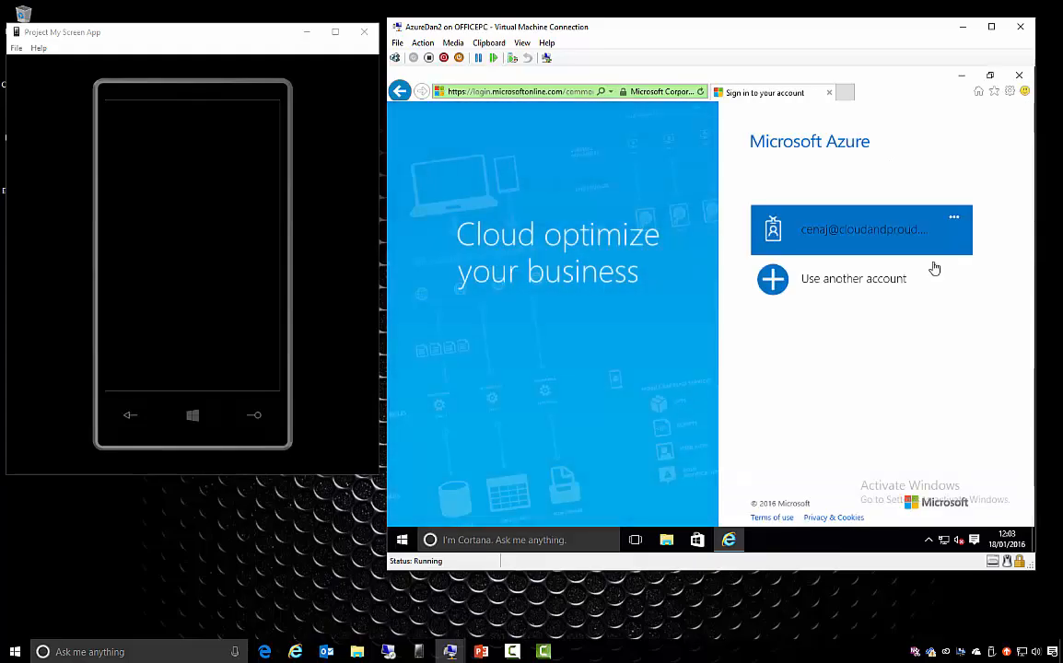
click(856, 238)
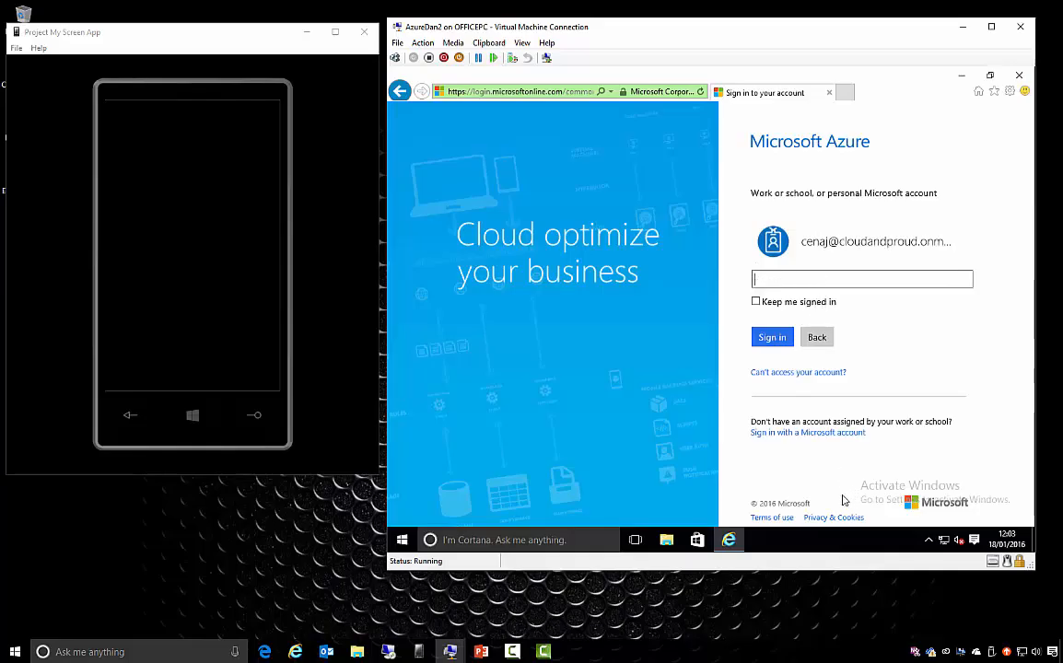
text(•••••••••••)
click(770, 339)
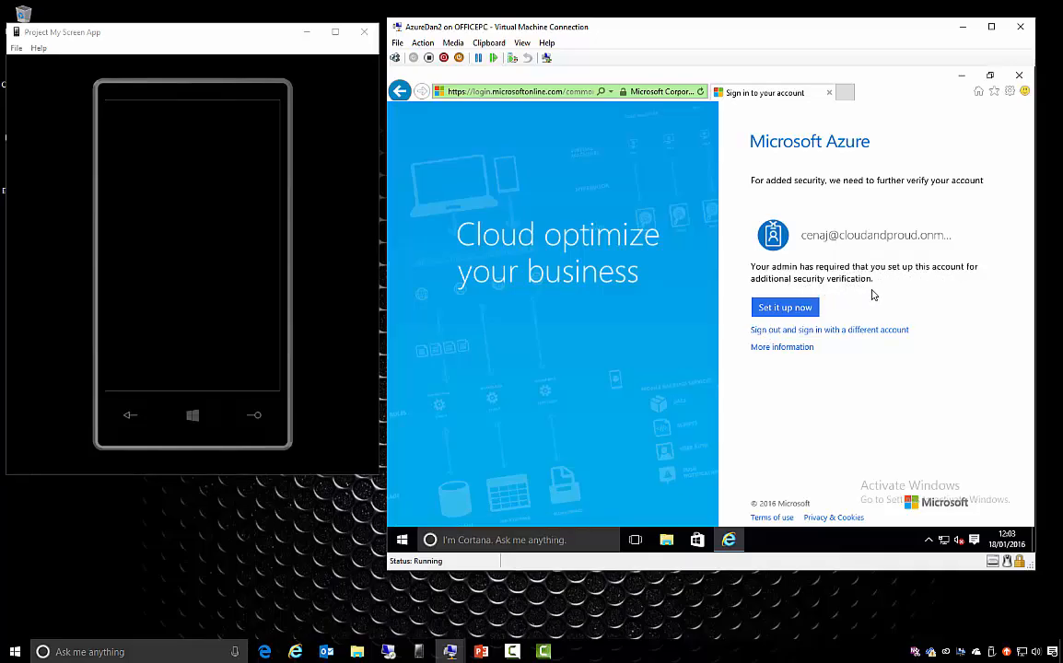
- Pick Mobile app with Receive notifications as the verification contact method and start its setup
click(798, 316)
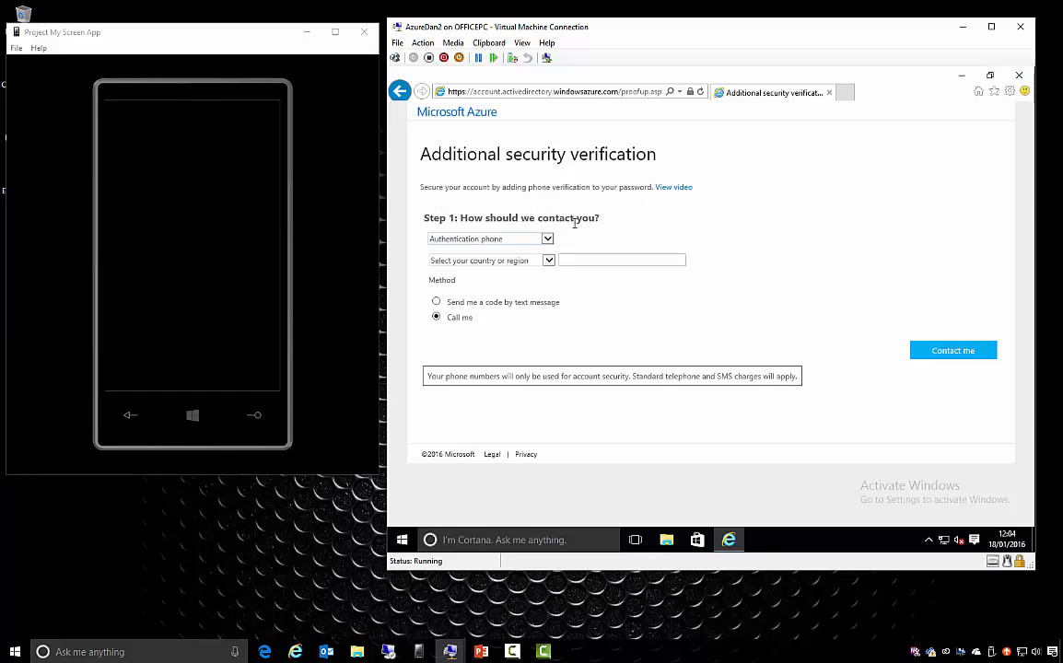
click(547, 239)
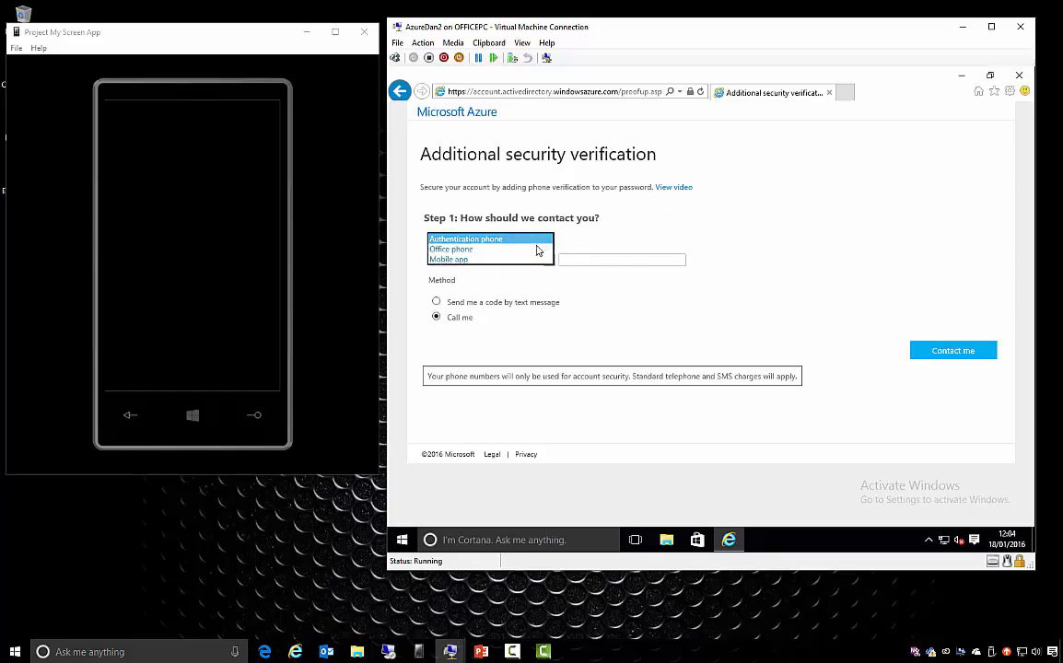
click(458, 260)
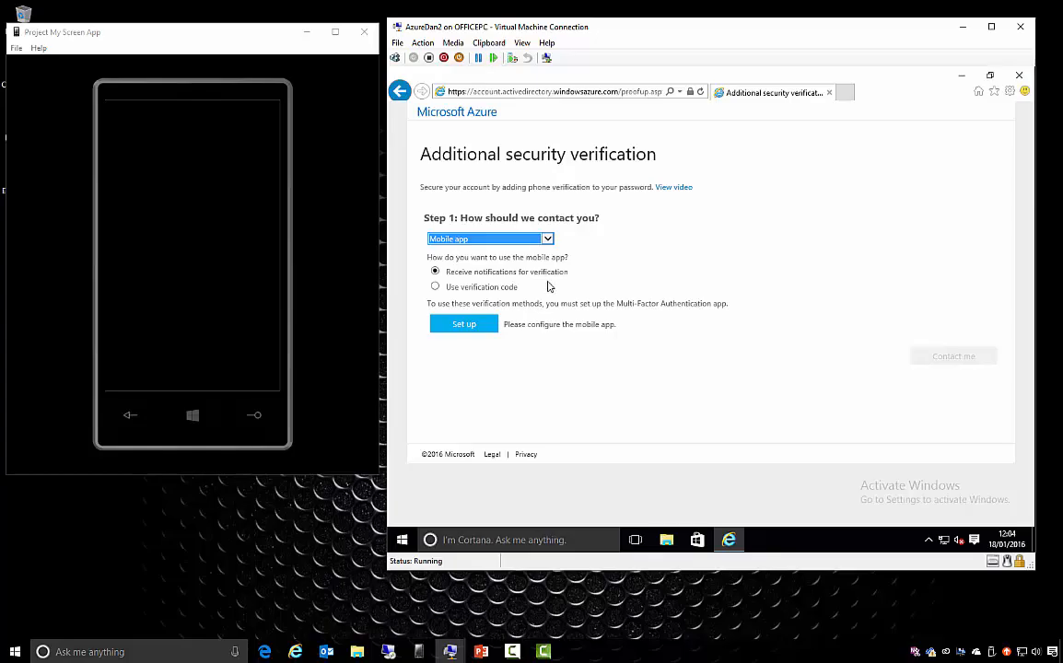
click(481, 328)
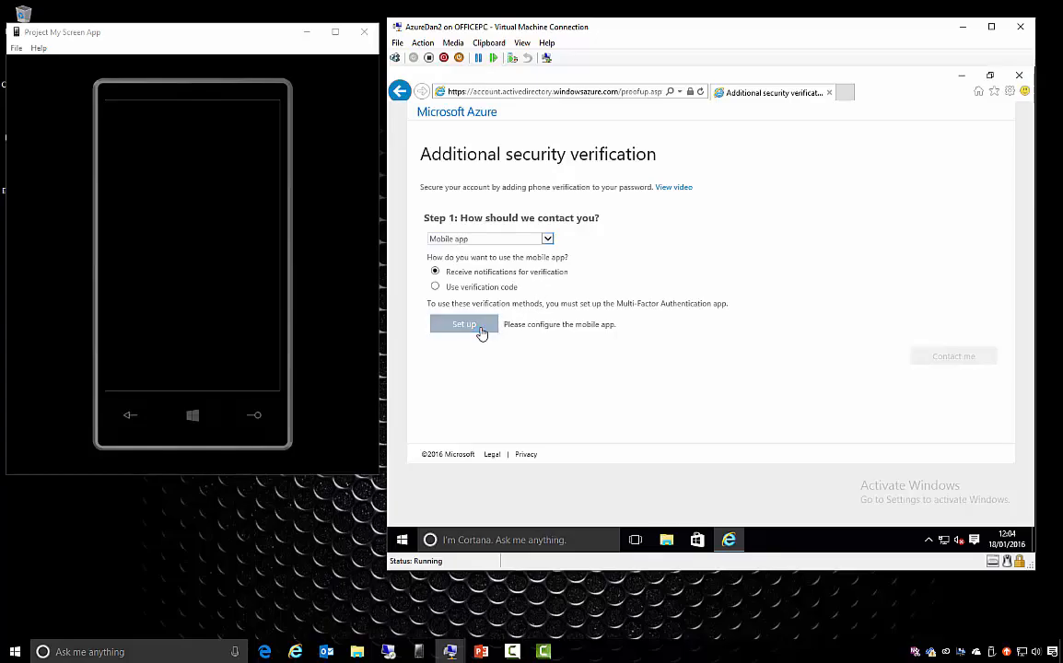
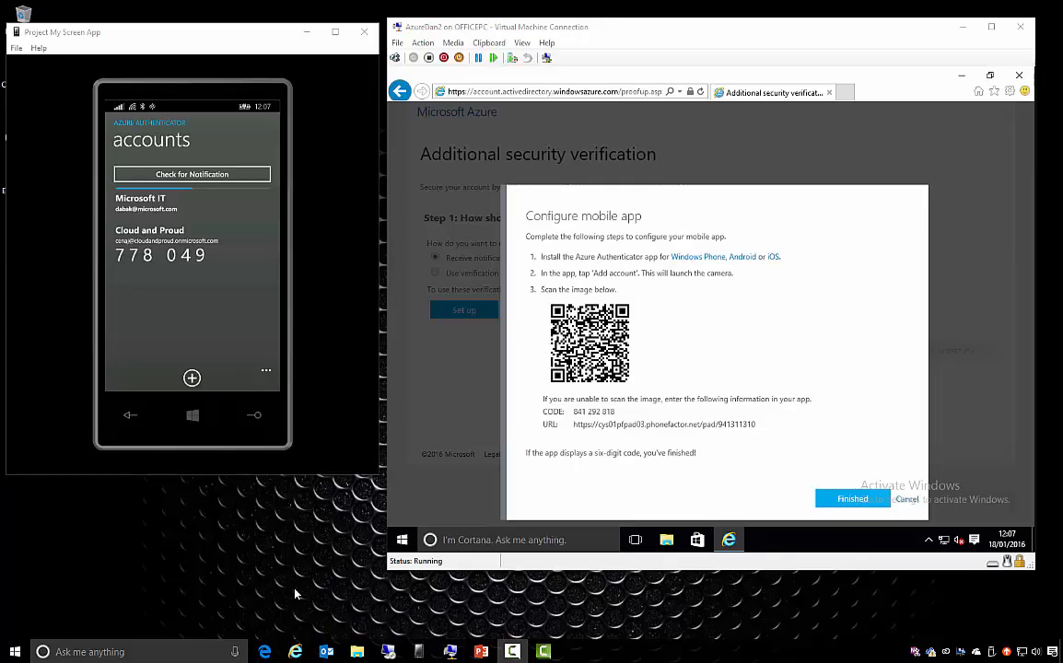
- Finish configuring the authenticator app and send a verification notification to the phone
click(852, 500)
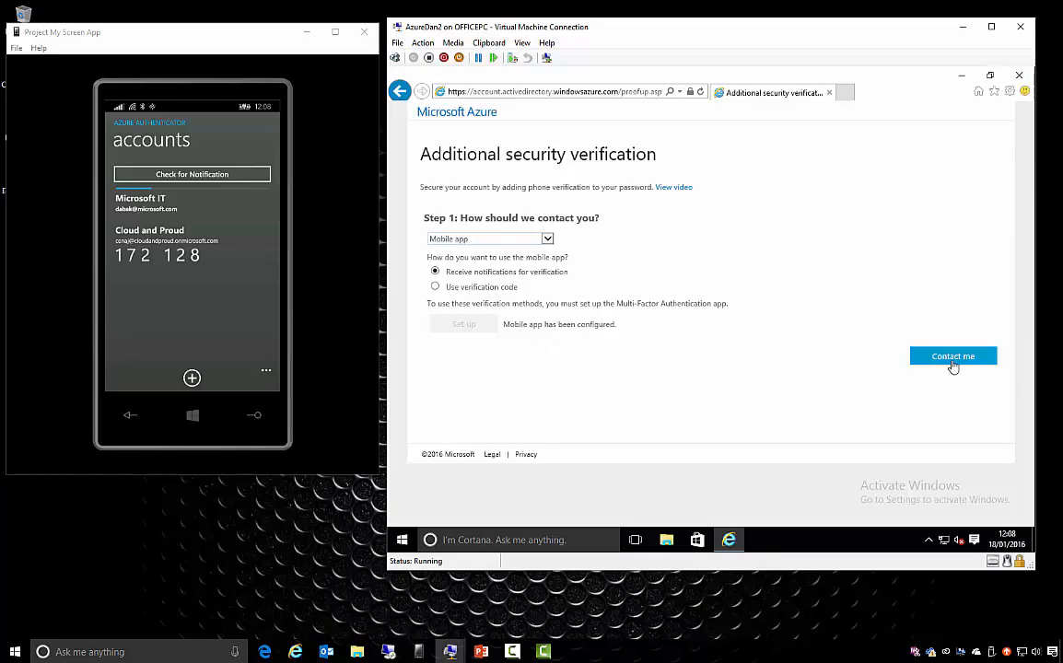
click(953, 360)
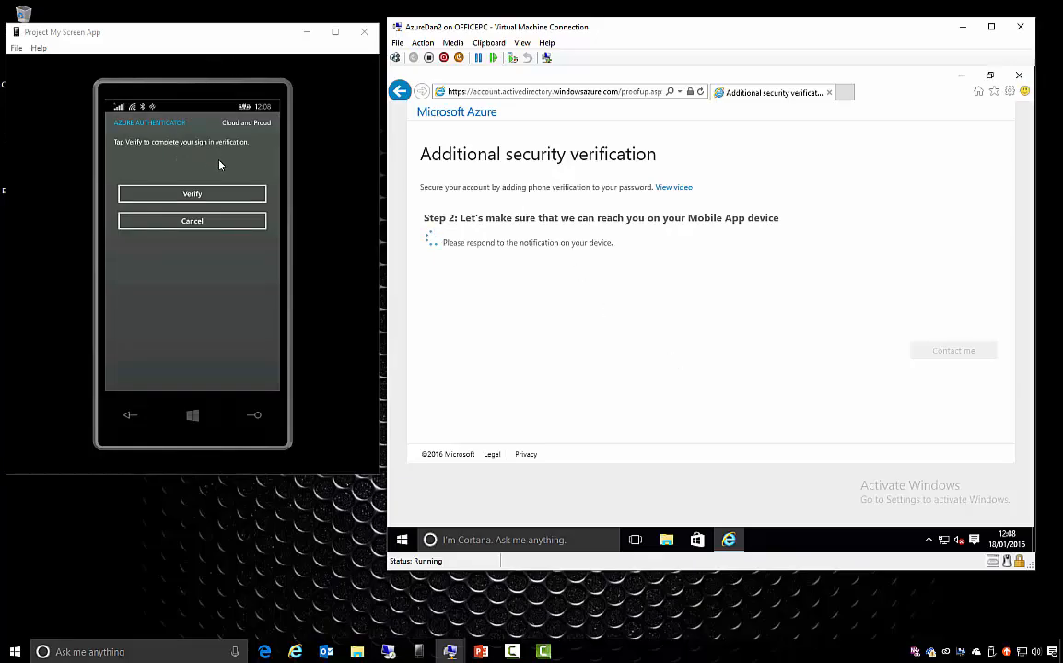
- Approve the sign-in request on the phone and complete the additional security verification setup
click(217, 199)
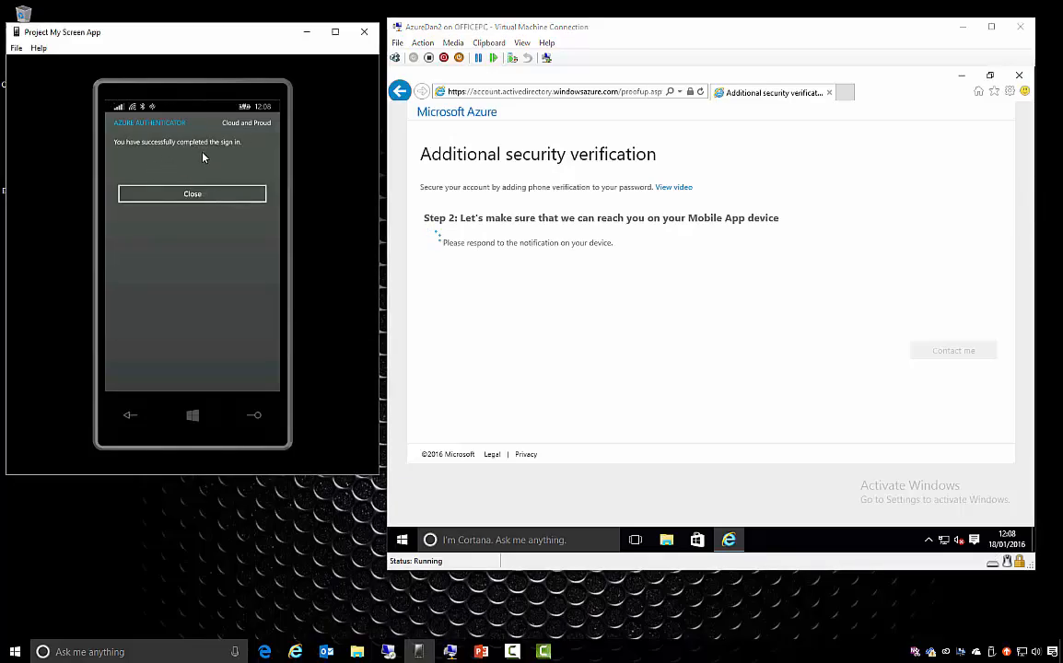
click(225, 194)
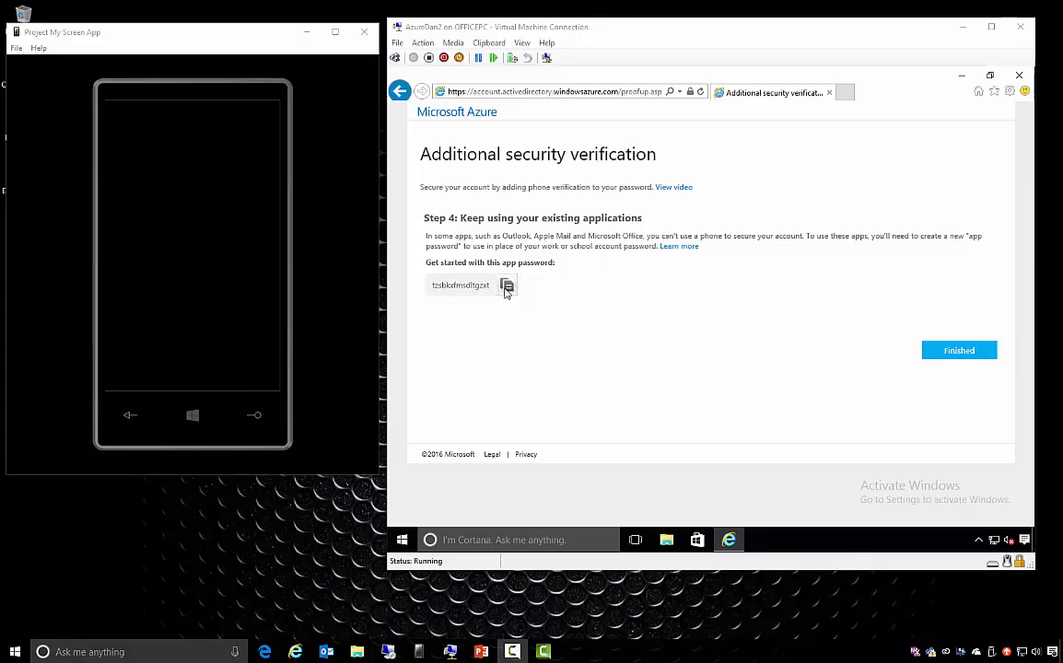
click(979, 353)
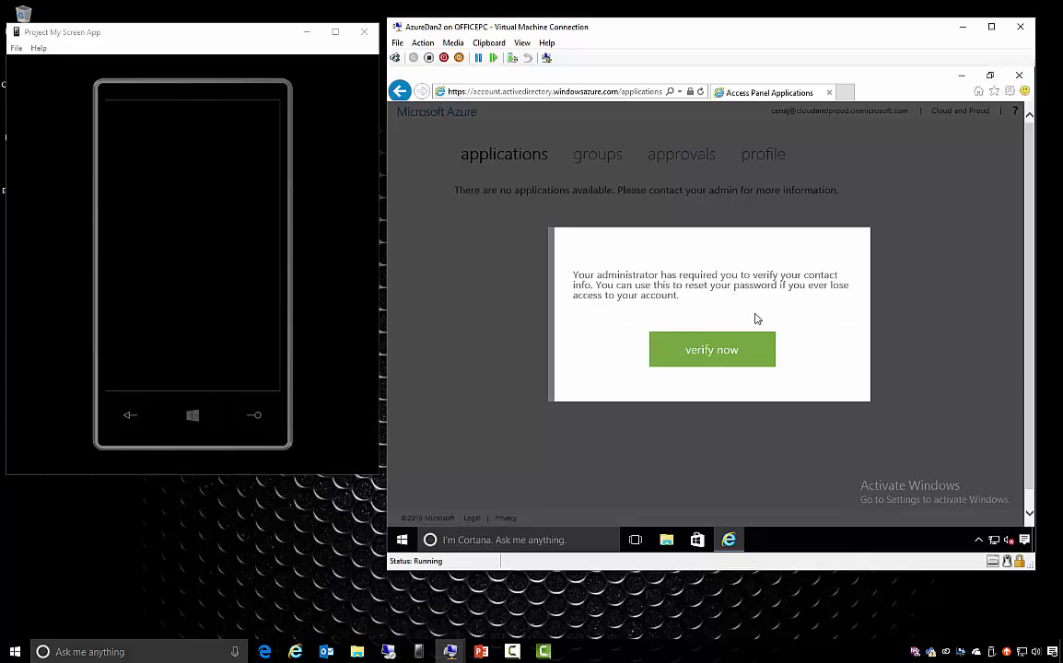
- Start verifying the authentication phone number and have a code texted to it
click(706, 352)
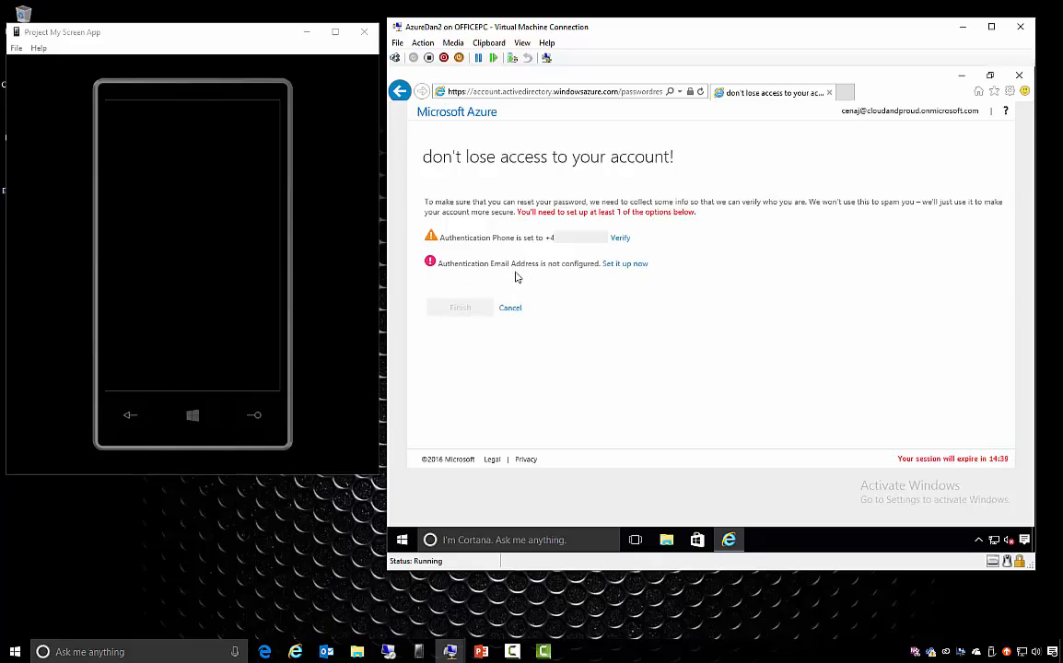
click(621, 239)
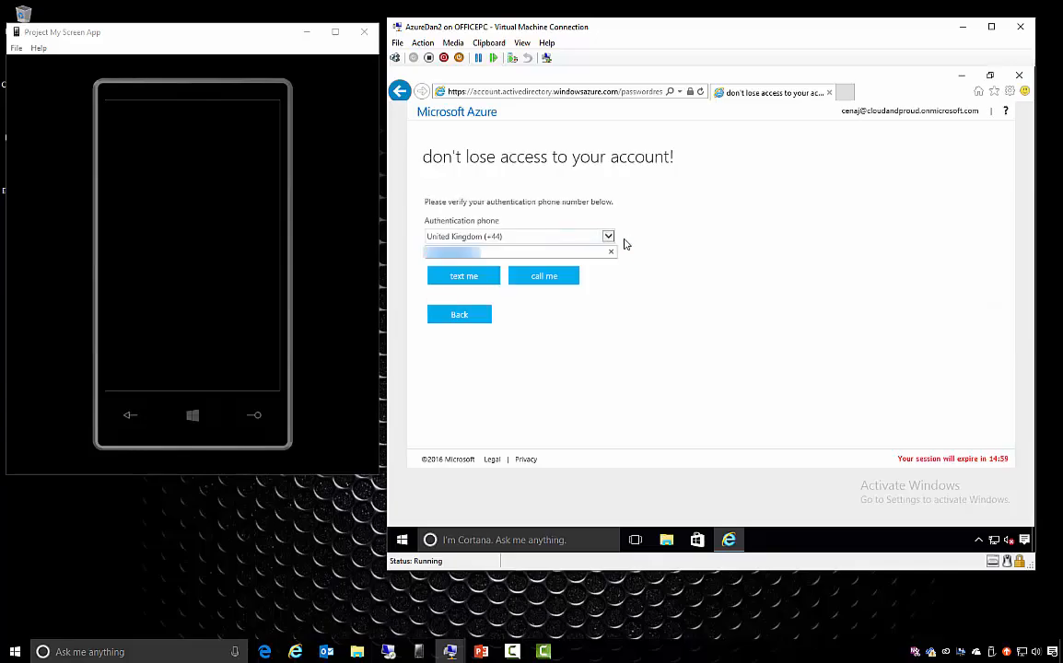
click(472, 285)
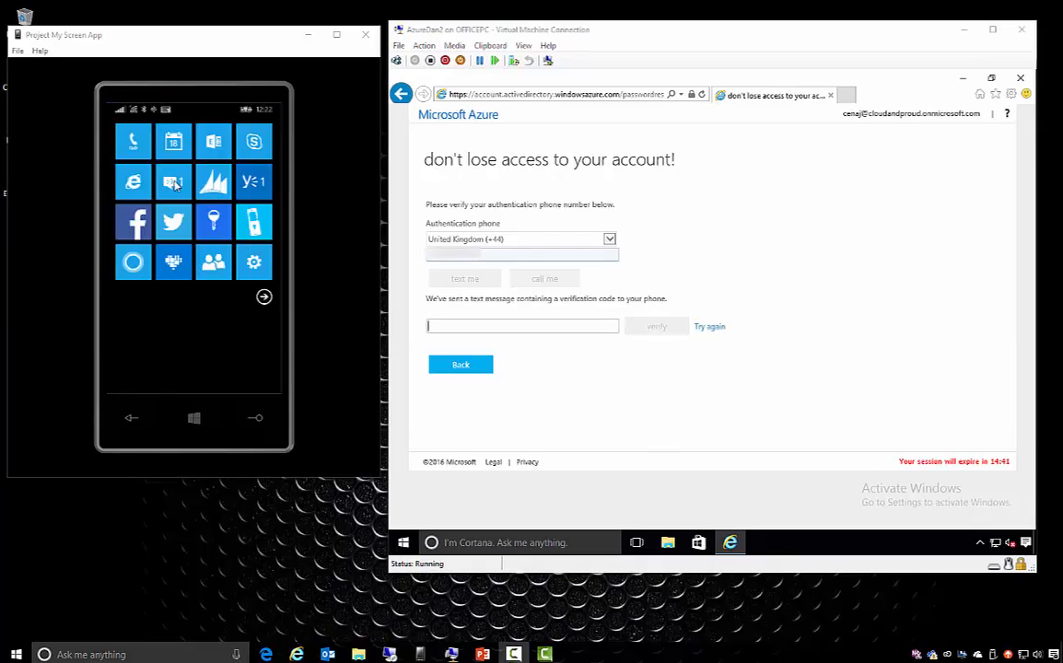
- Enter the texted verification code to confirm the phone, then begin authentication email setup
click(175, 184)
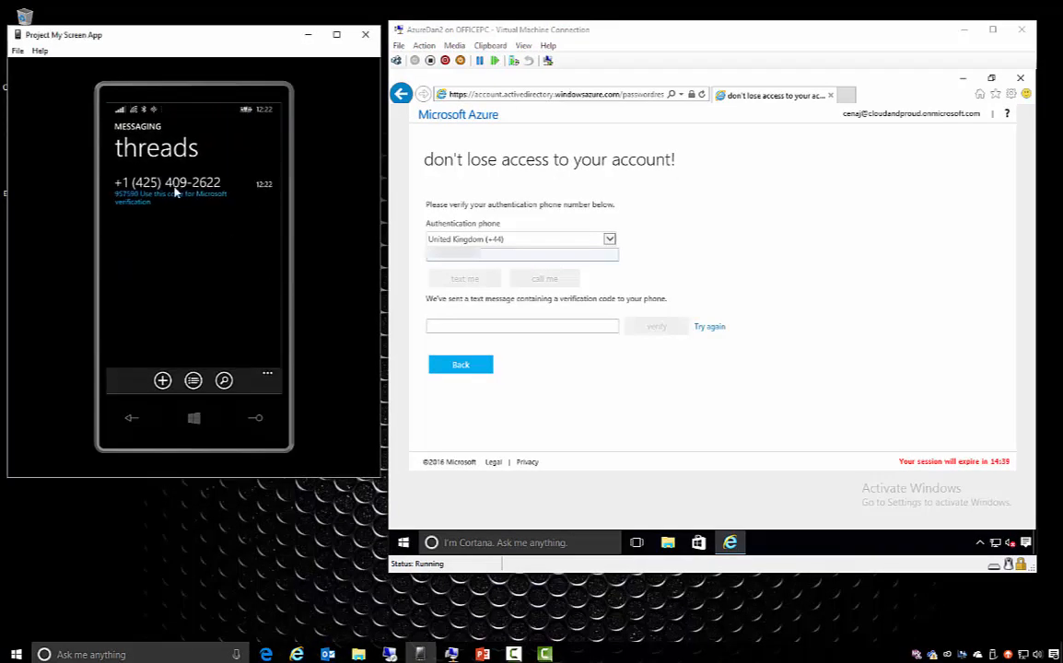
click(150, 204)
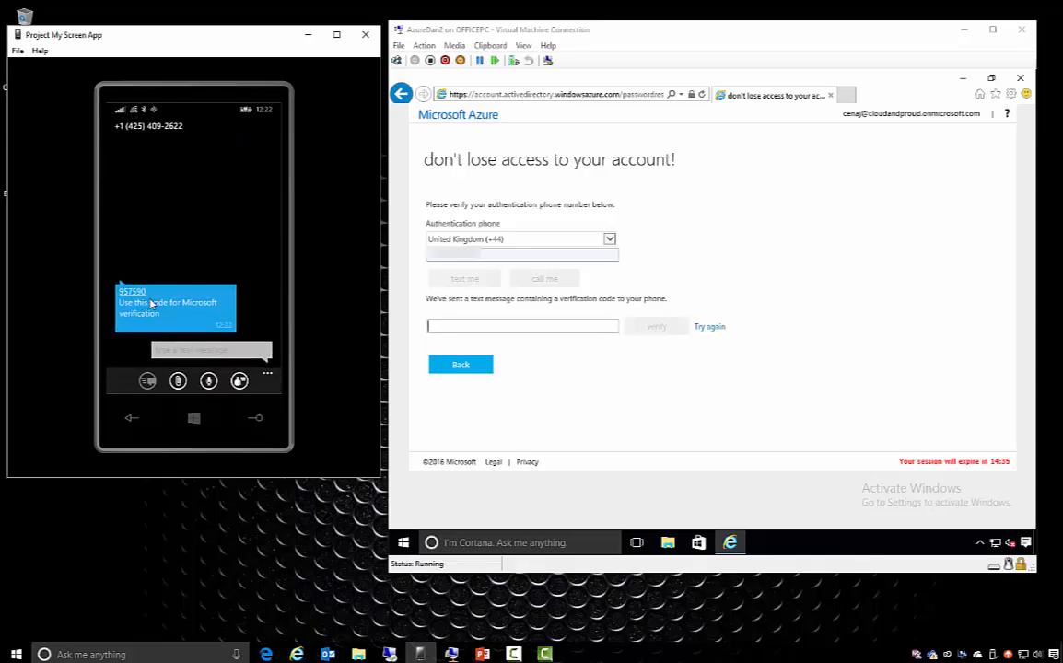
click(459, 335)
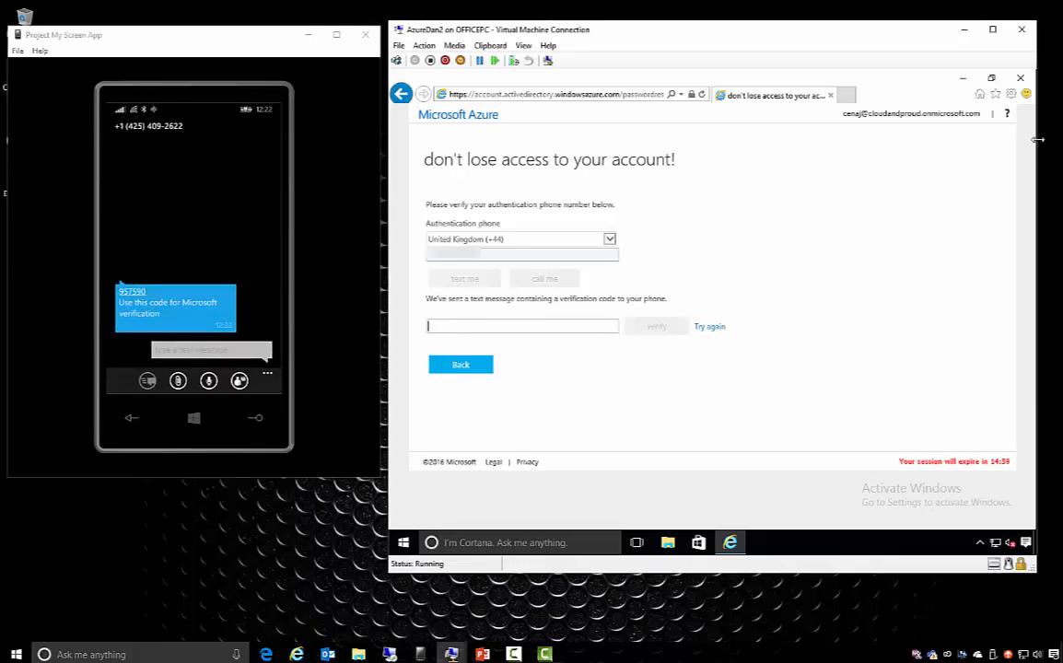
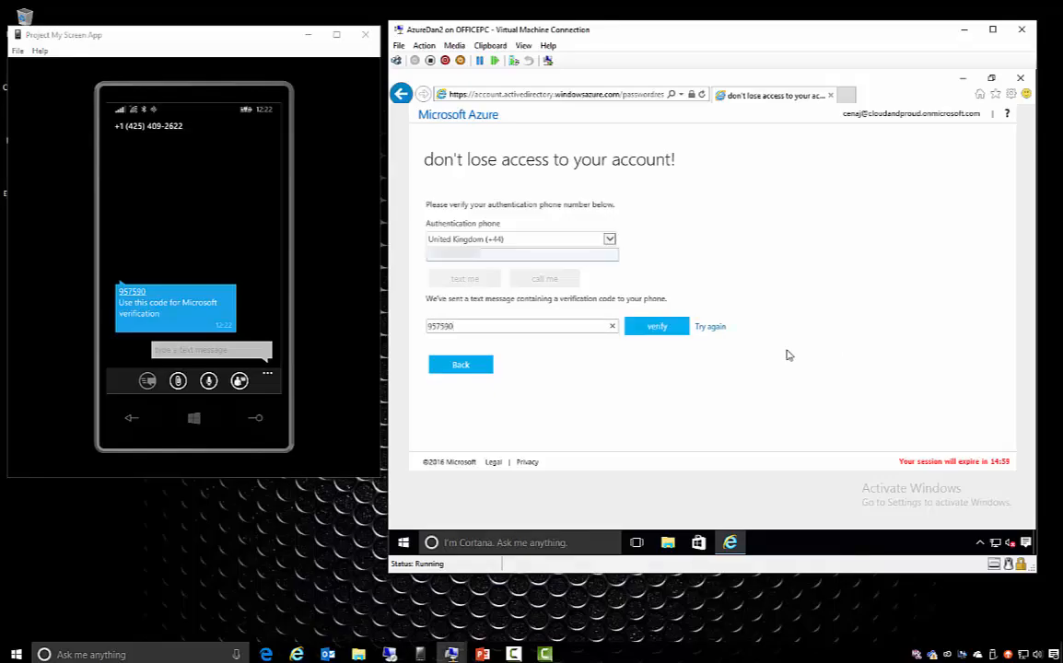
click(643, 329)
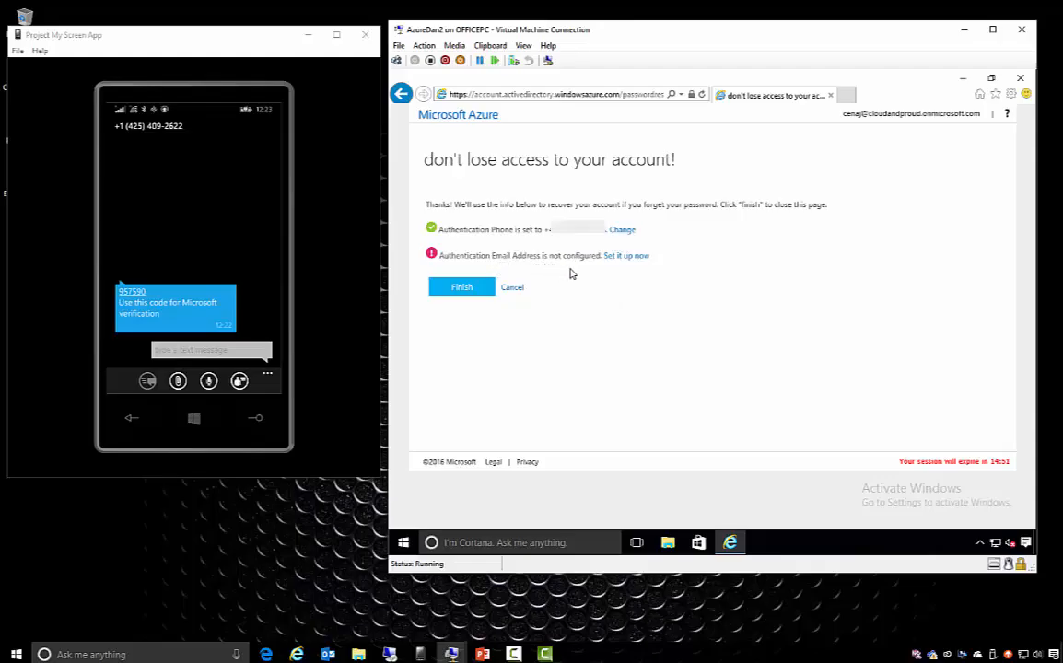
click(618, 258)
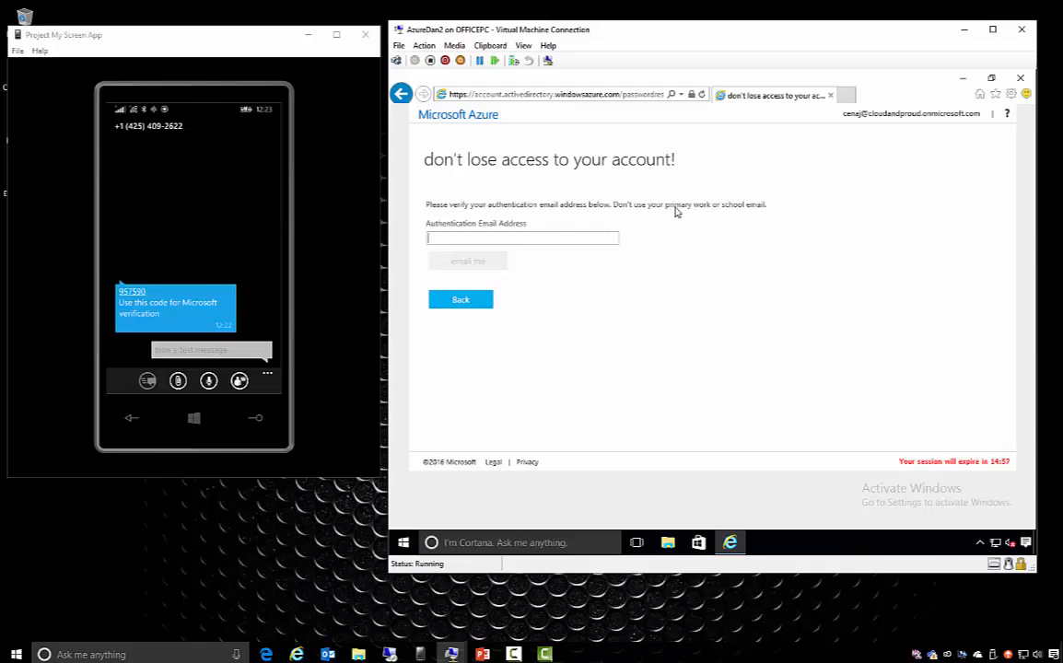
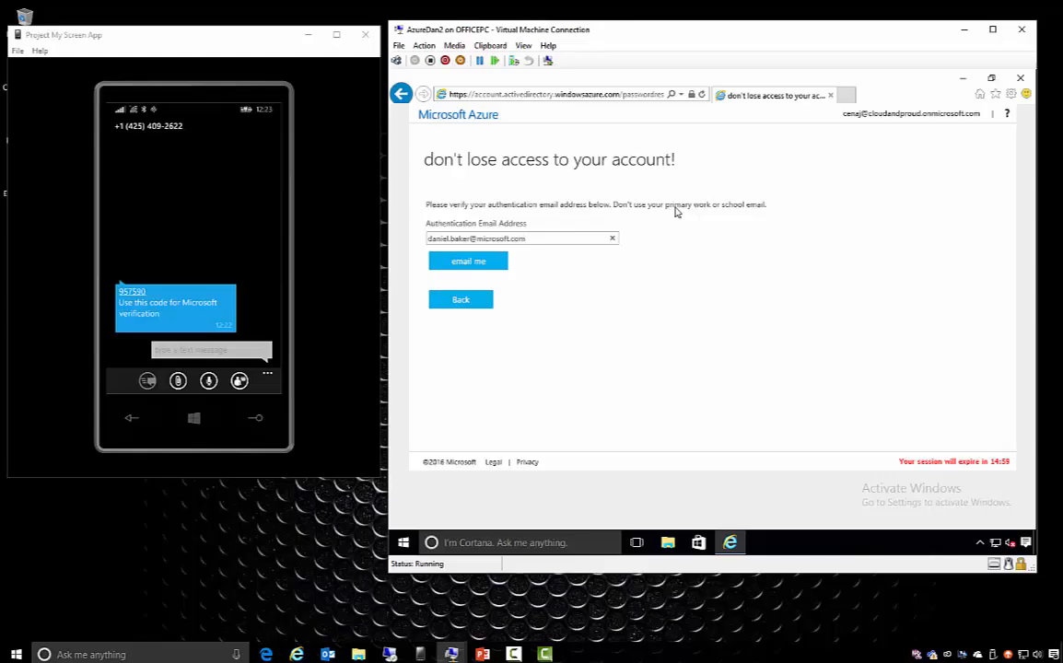
- Enter the authentication email address, request an emailed verification code, and finish the contact info setup
click(490, 263)
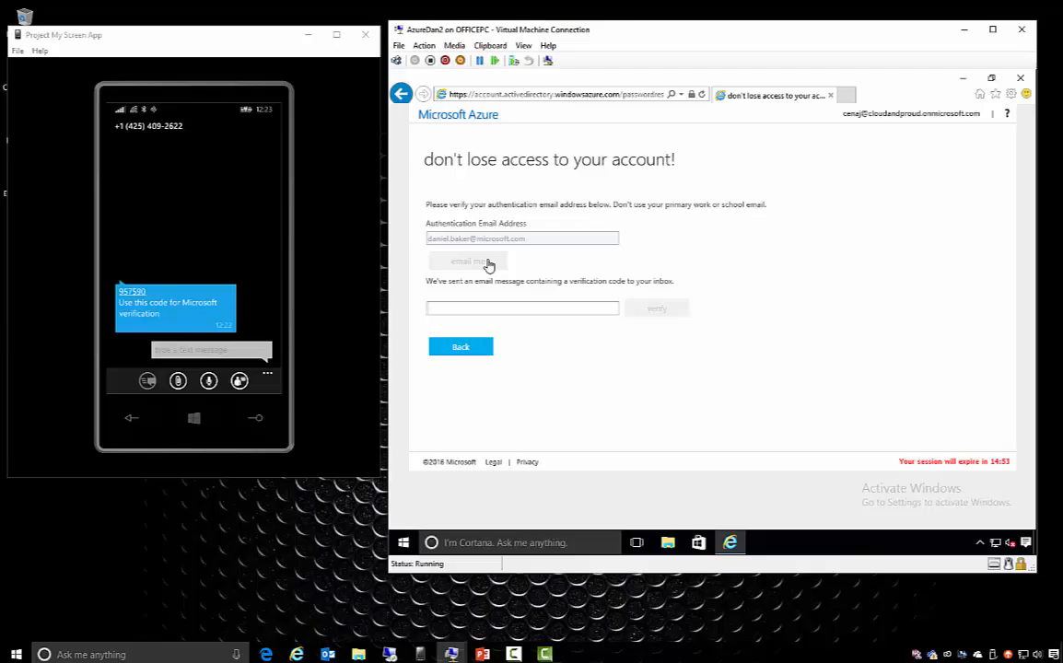
click(193, 421)
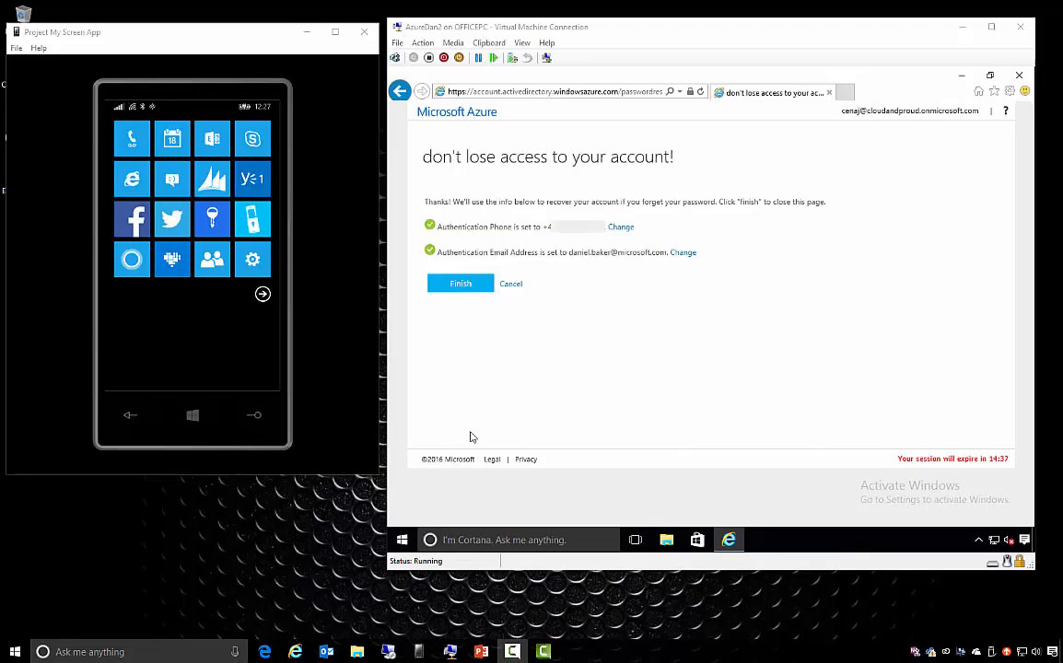
click(461, 284)
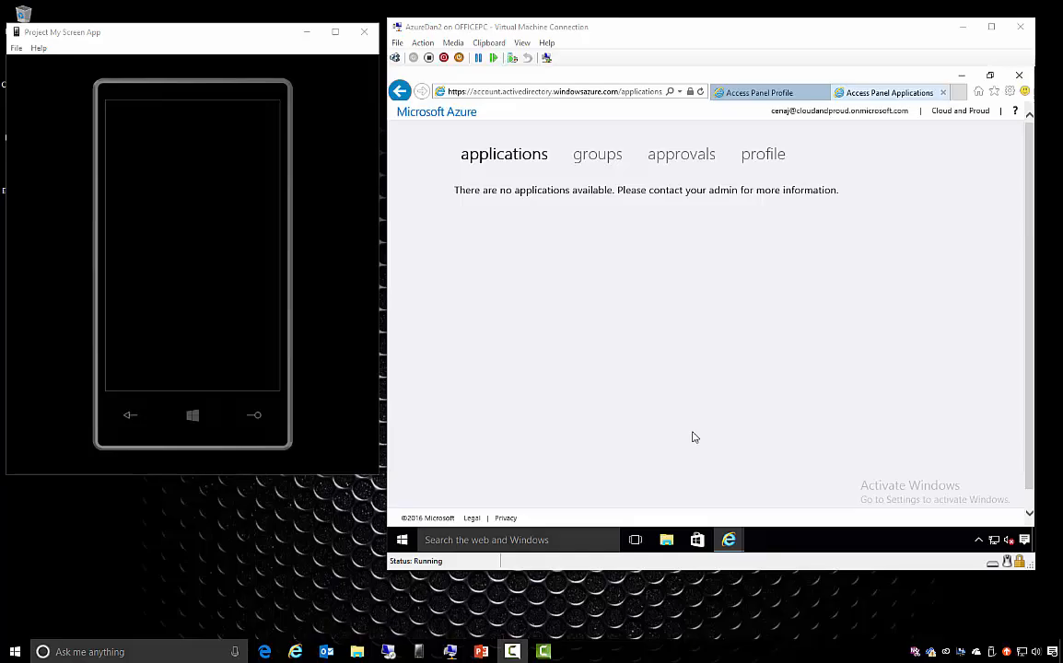
- Search 'domain' to reach Rename your PC or join a domain, and choose Join Azure AD
click(491, 541)
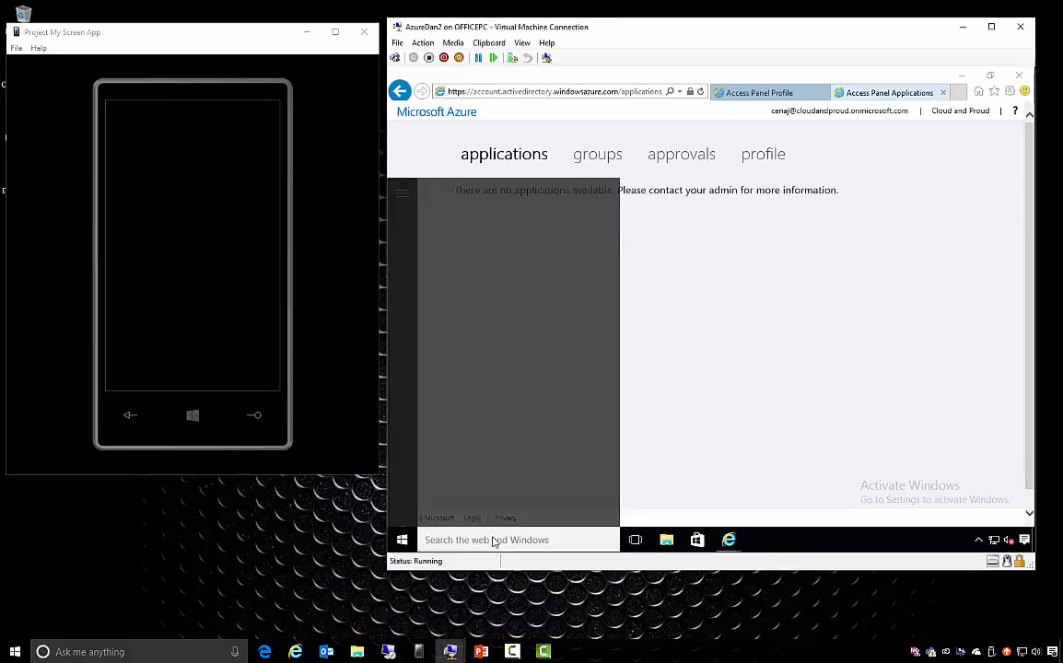
text(domain)
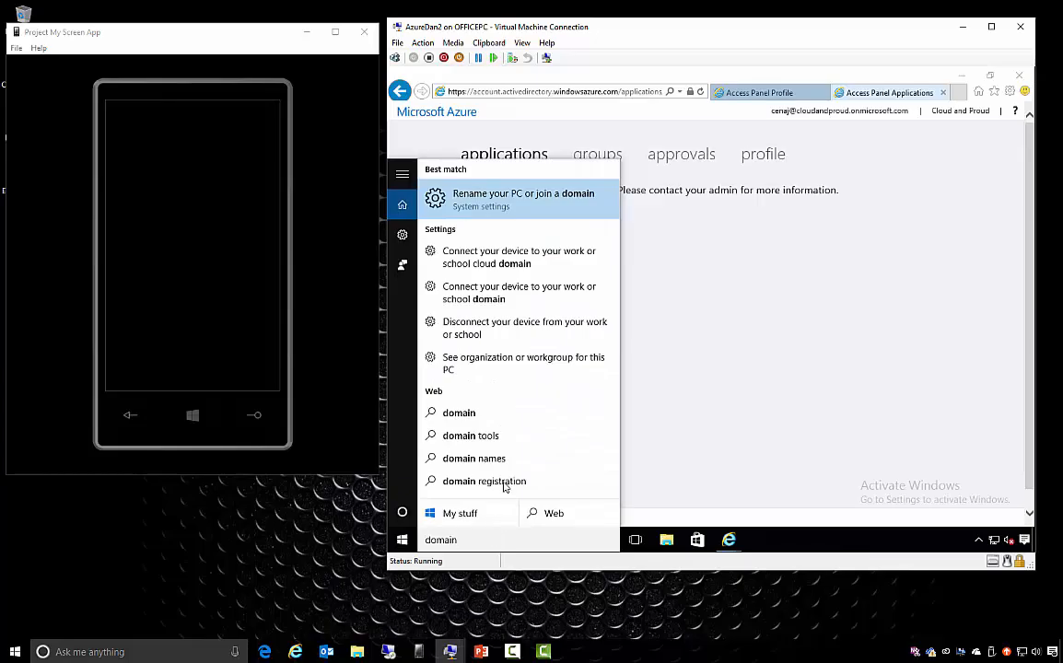
click(545, 206)
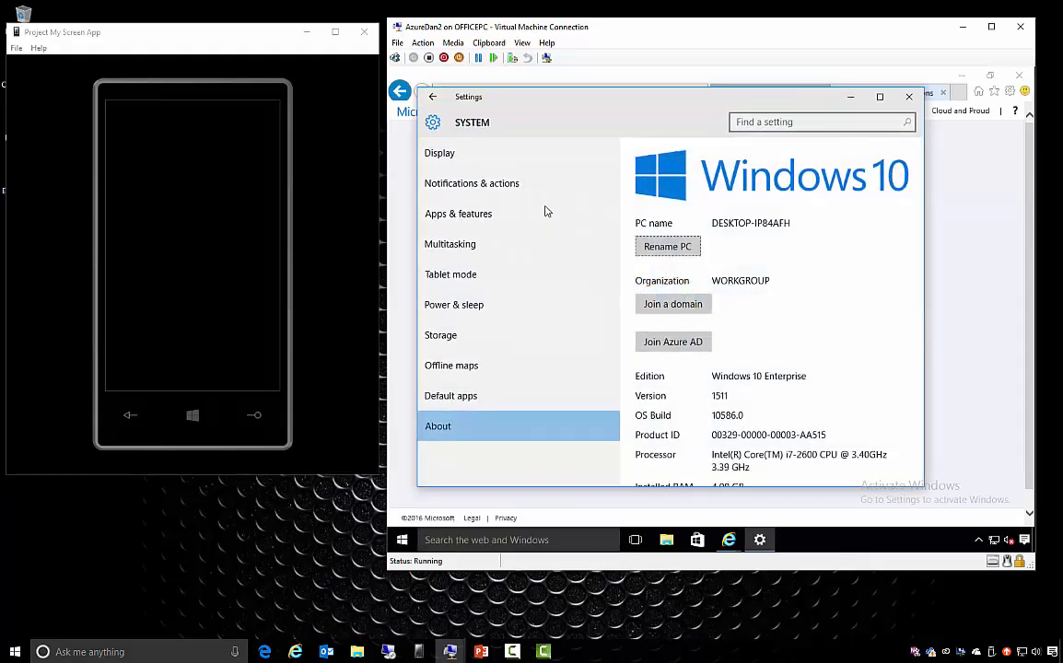
click(662, 350)
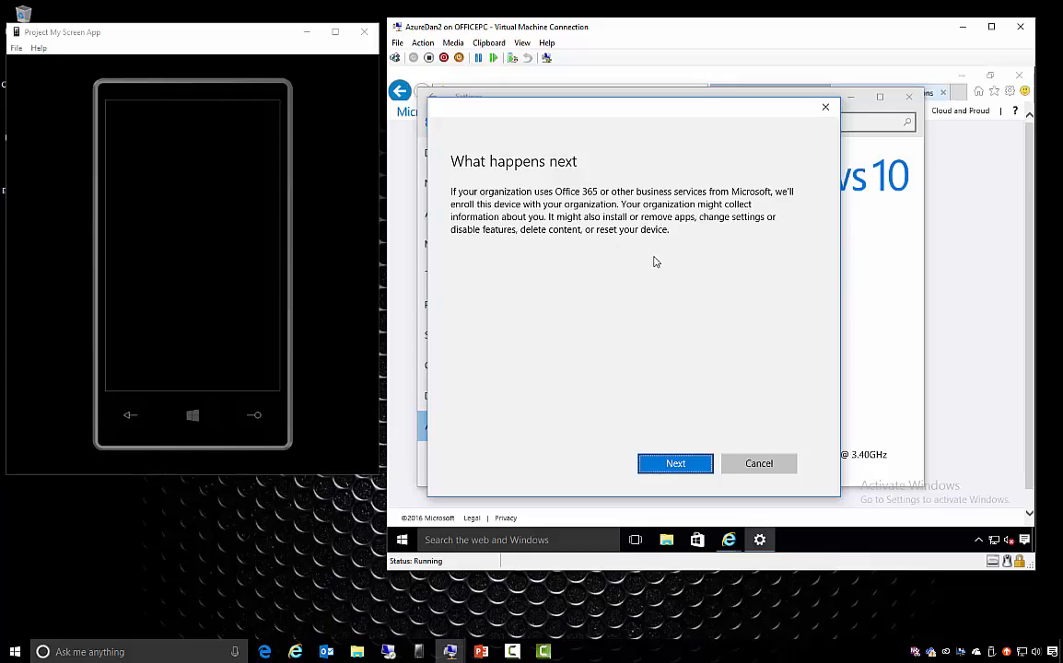
- Sign in with the user's work account email and password and confirm joining the organization
click(674, 465)
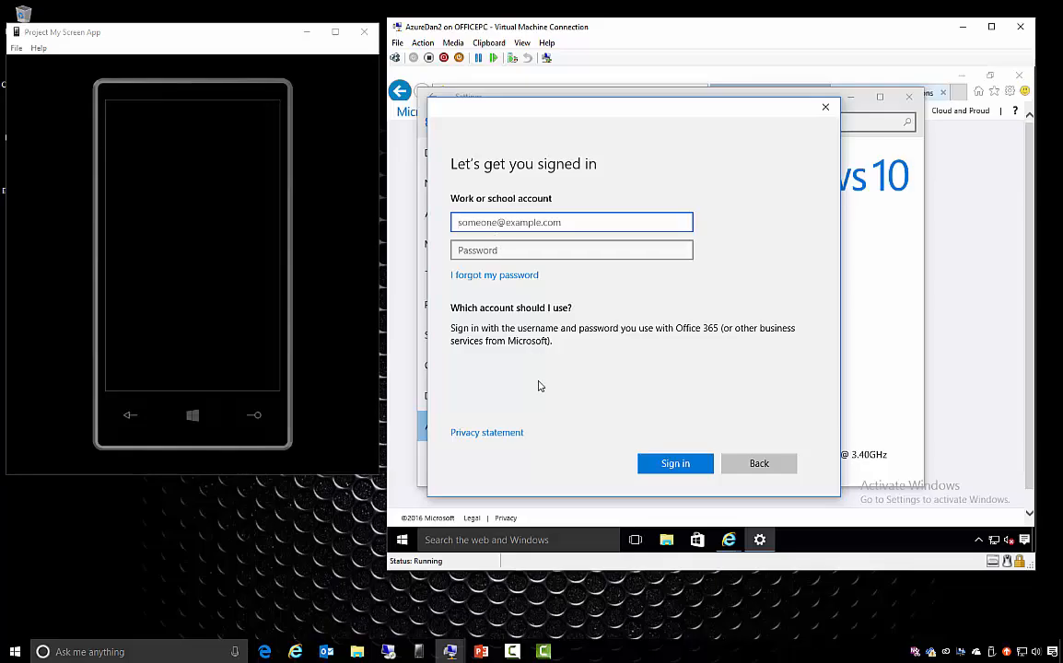
key(Tab)
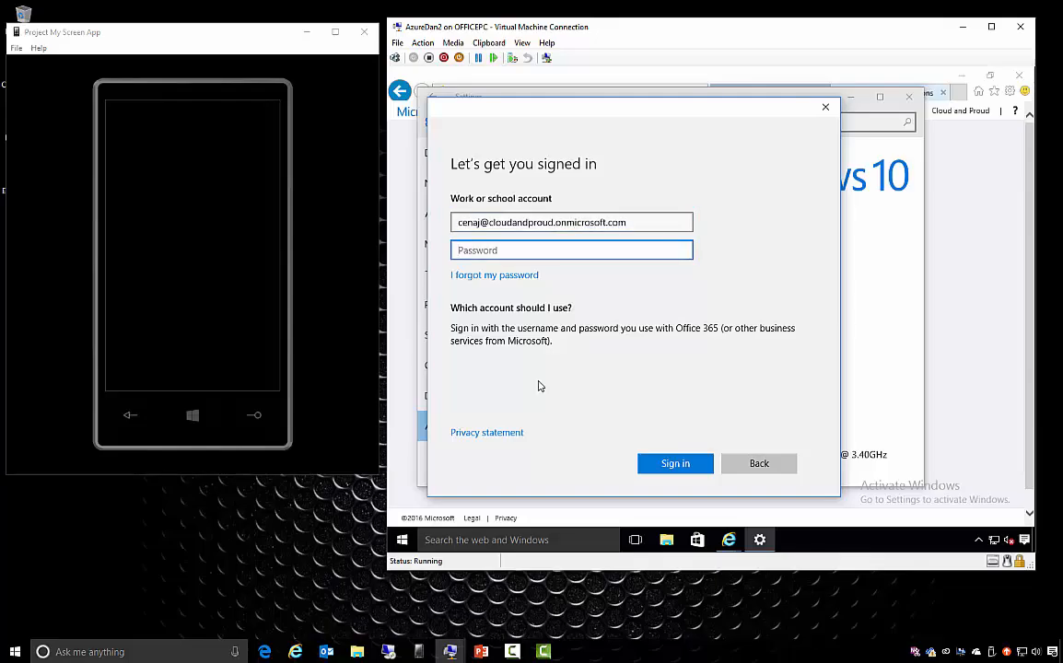
text(***********)
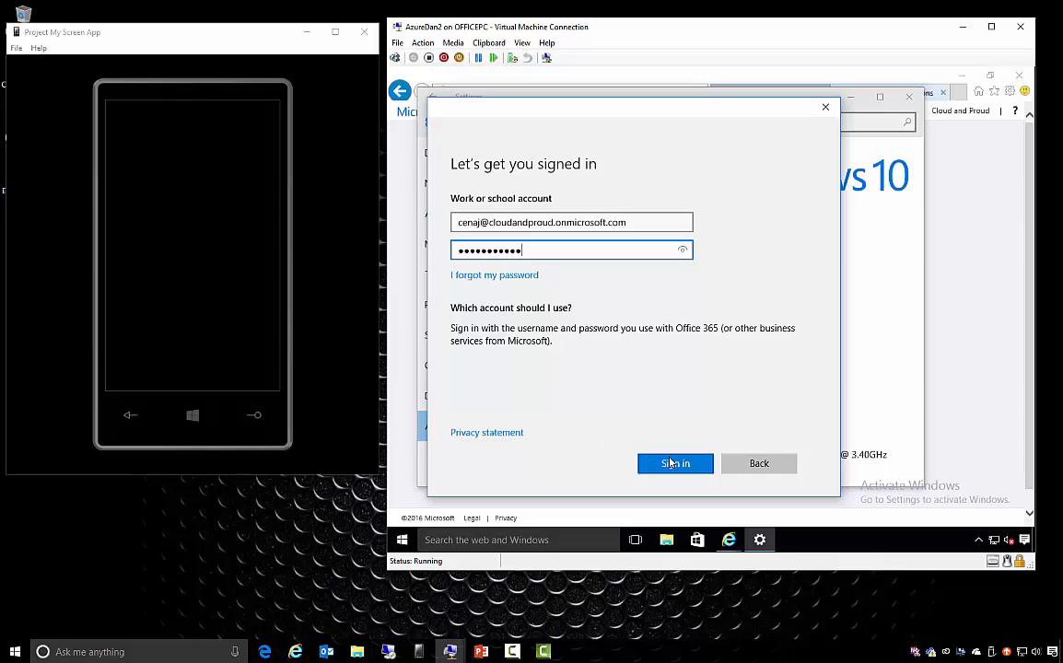
click(674, 465)
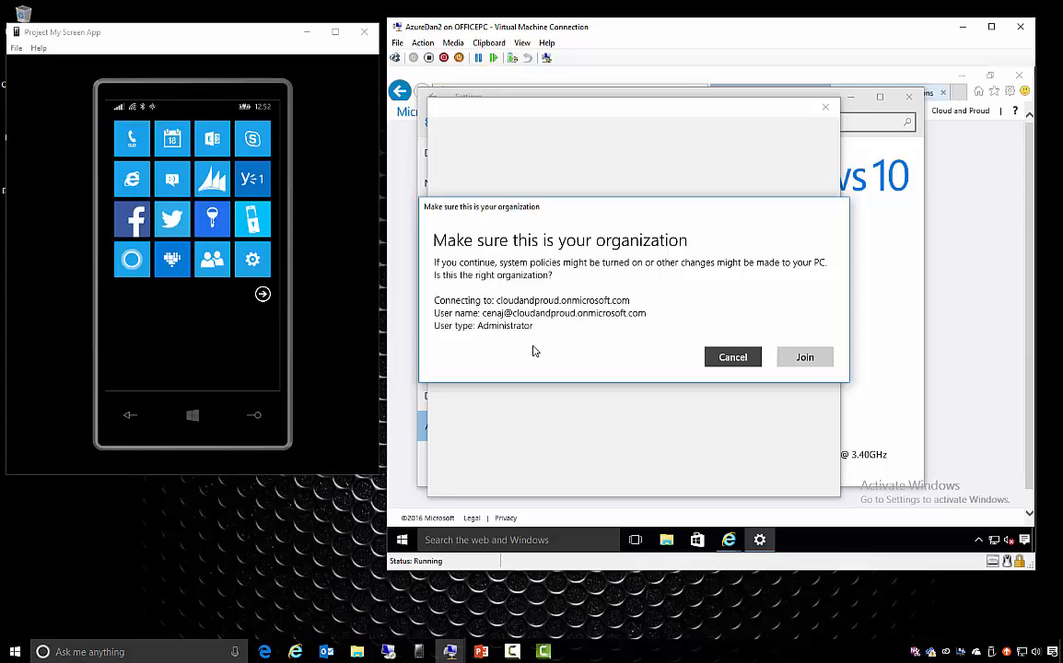
click(806, 357)
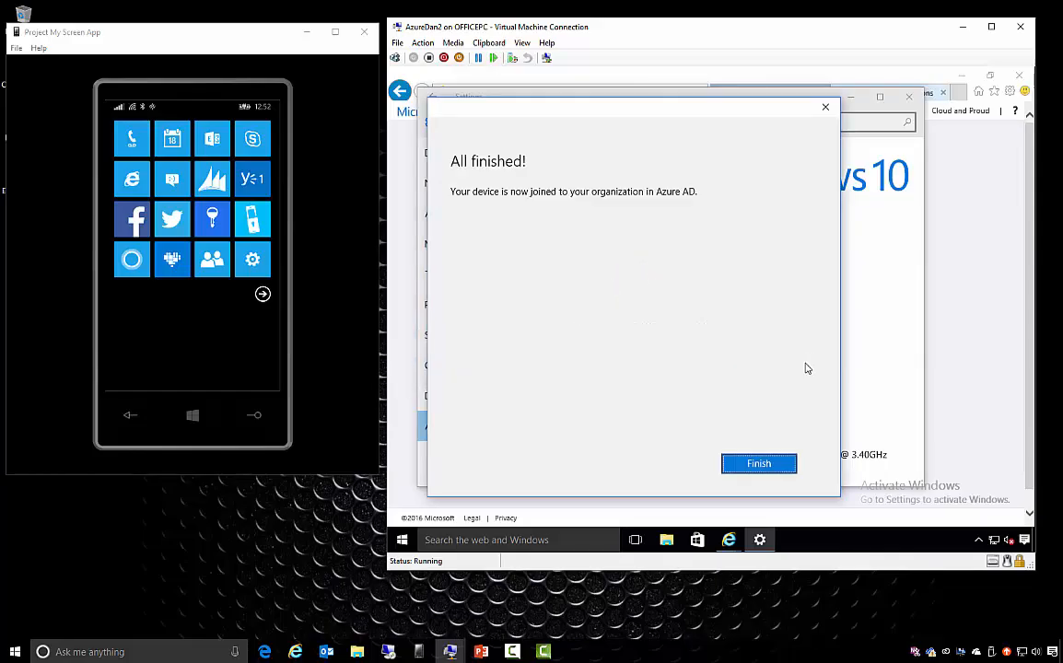
click(774, 467)
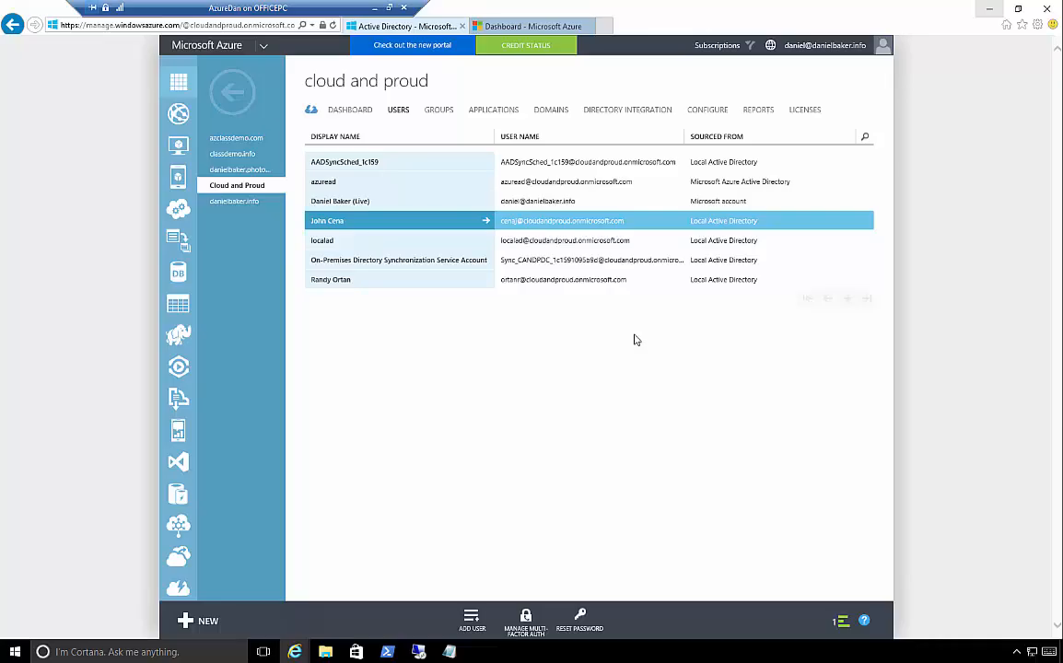
- Open the CONFIGURE tab of the cloud and proud directory
click(706, 113)
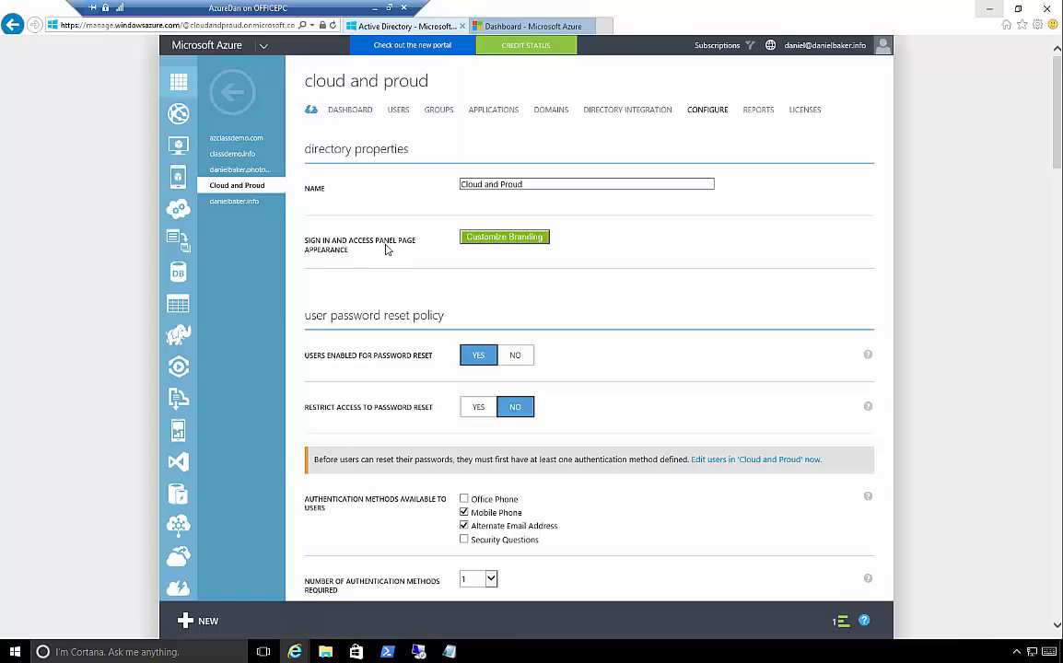
- Set sign-in heading 'Welcome to Cloud and Proud' and text 'Welcome the Cloud and Proud SSO Portal'
click(522, 241)
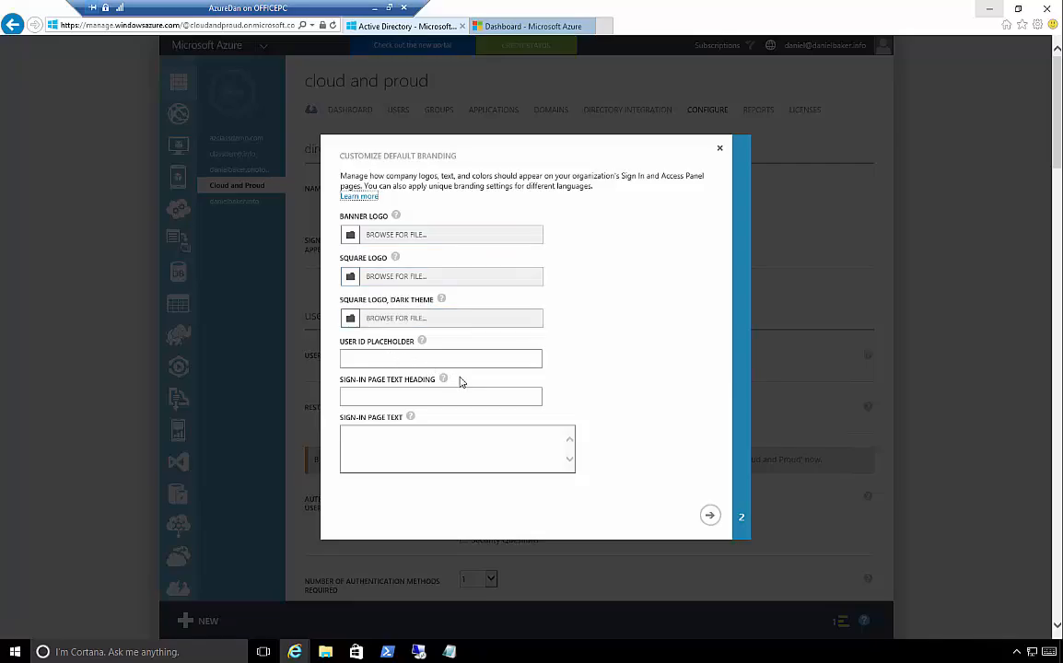
click(412, 396)
text(Welcome to Cloud and P)
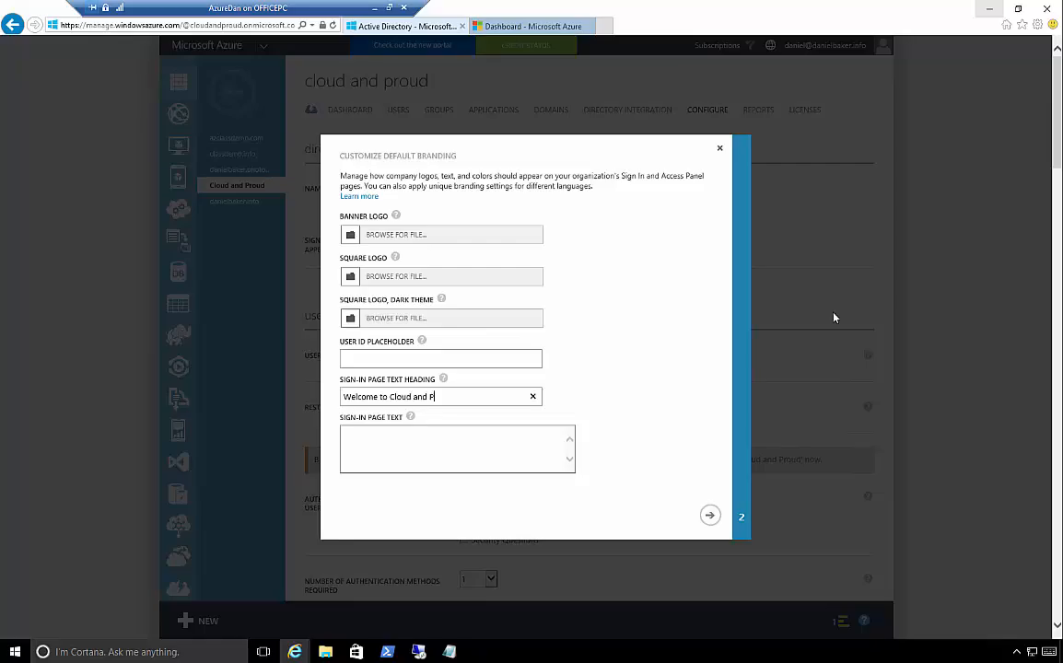
text(roud)
click(477, 448)
text(We)
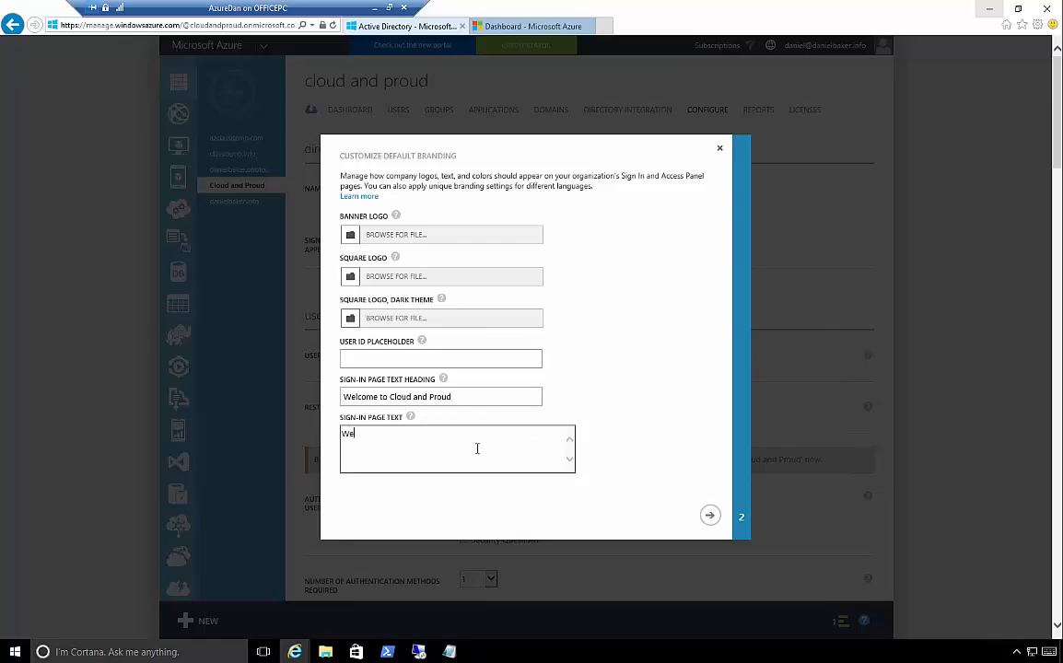
text(lcome the Cloud and Proud SSO Portal)
click(709, 515)
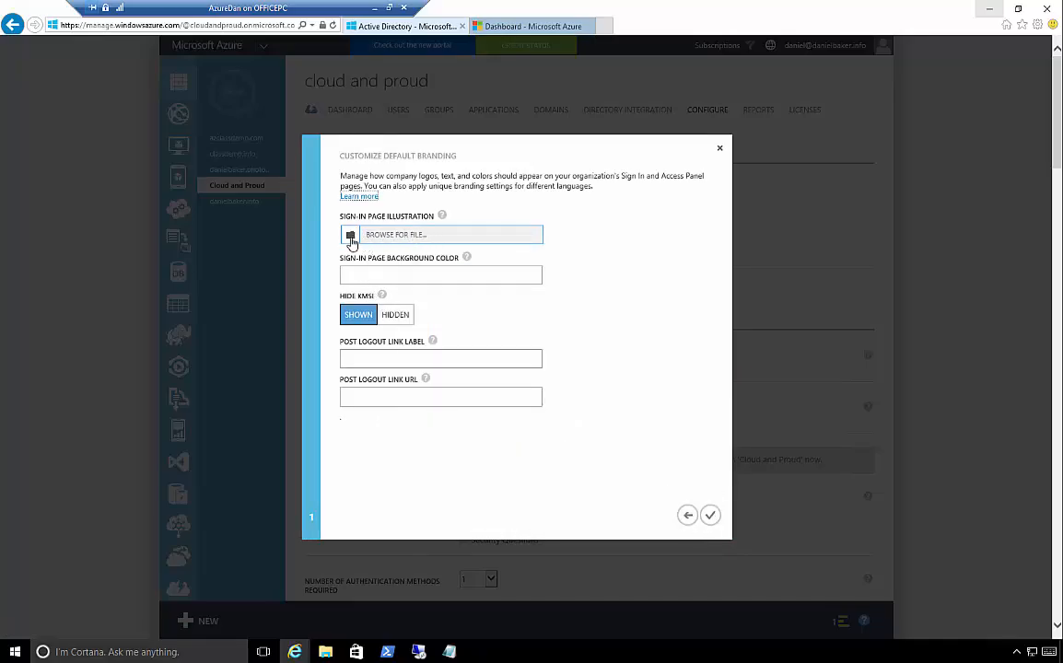
- Upload header.jpg from Pictures as the sign-in illustration and save the branding
click(351, 238)
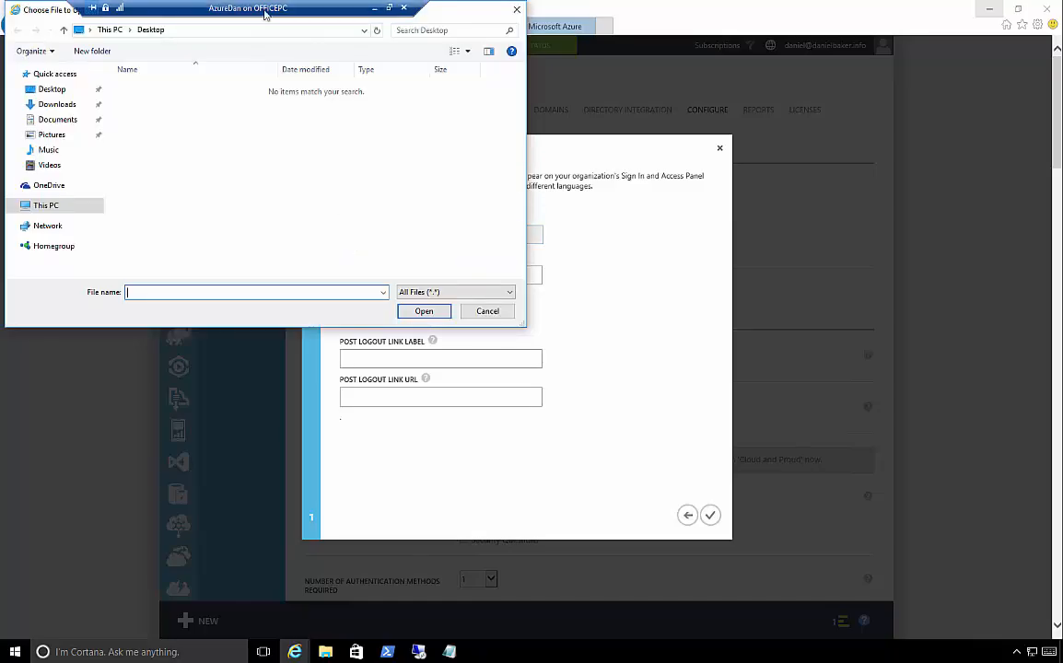
click(284, 103)
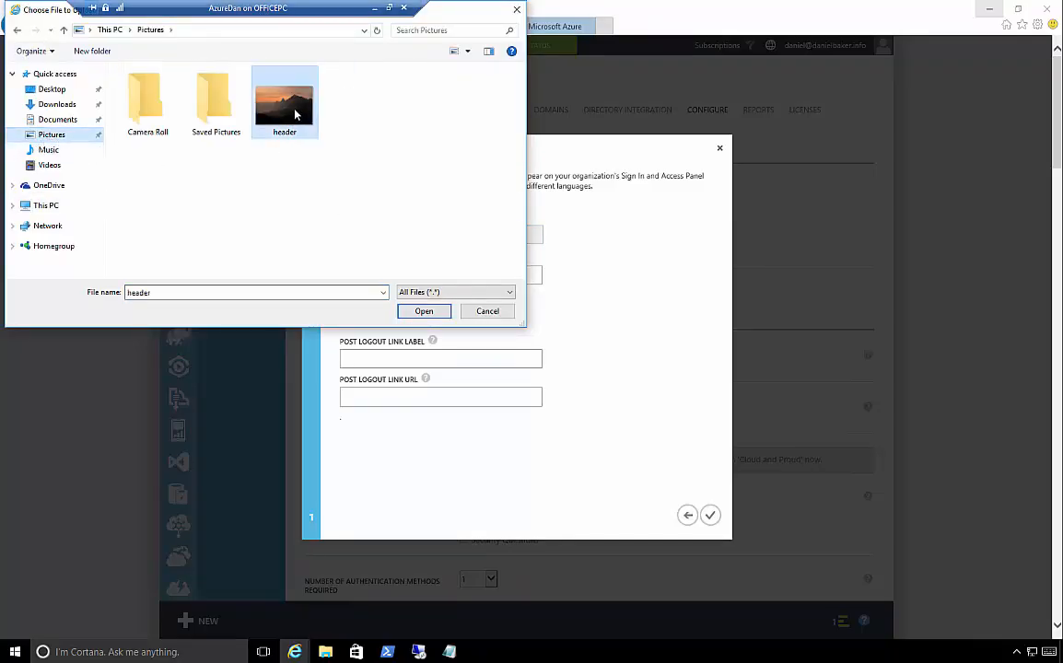
click(429, 313)
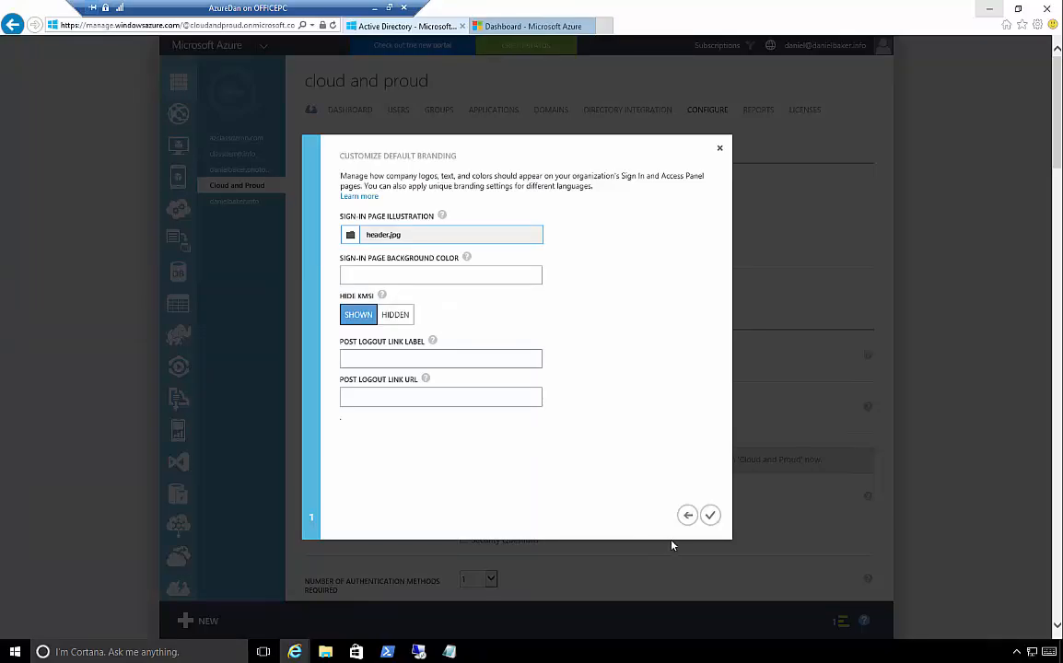
click(709, 515)
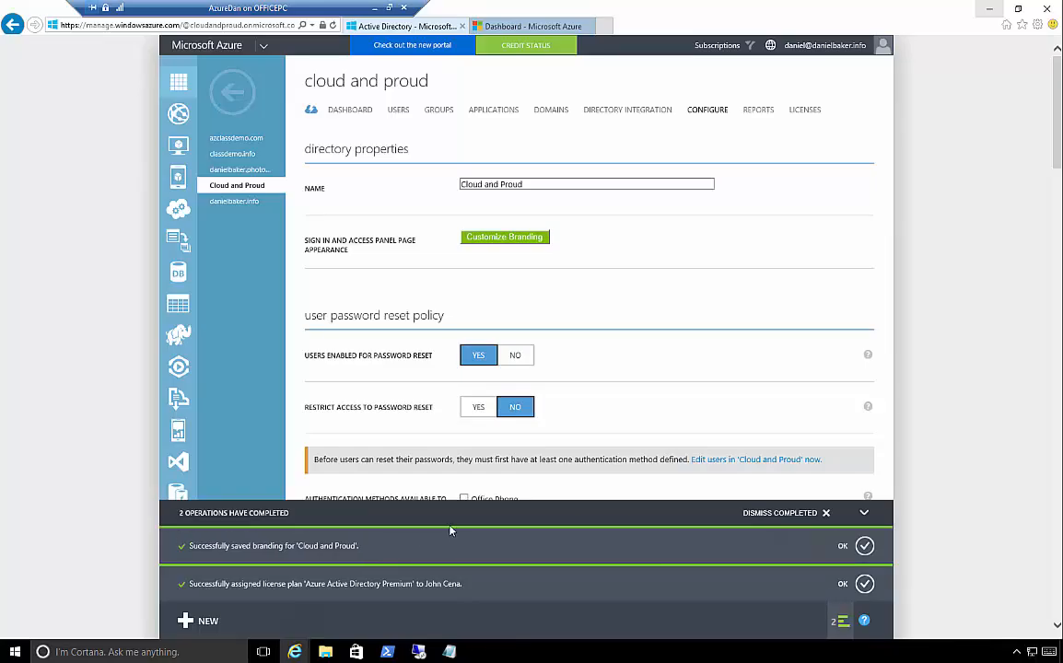
click(826, 513)
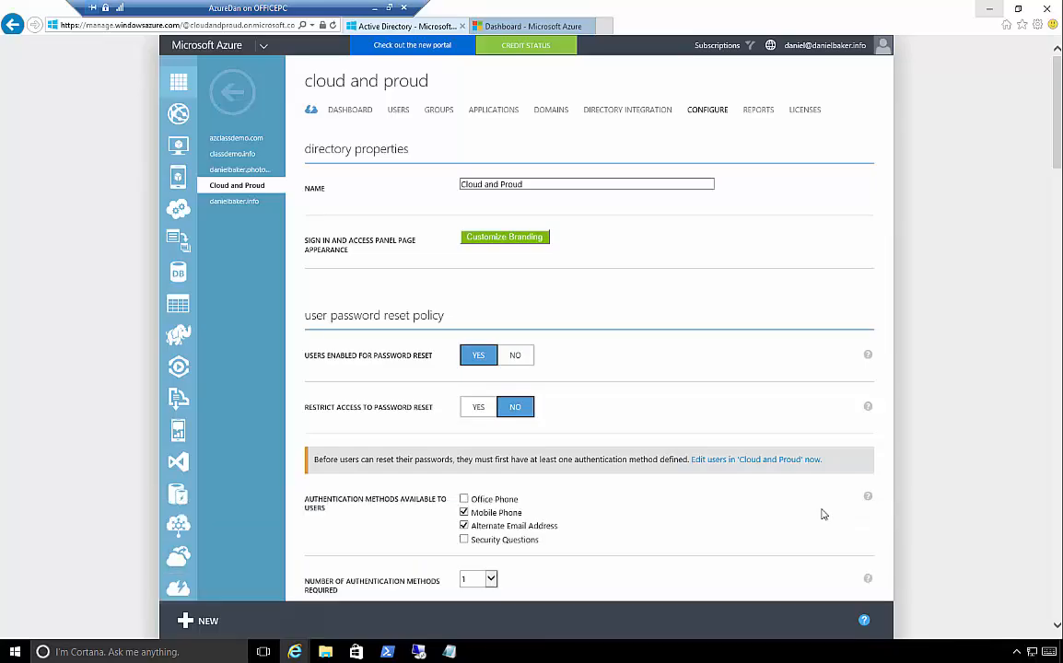
scroll(669, 243, down, 1)
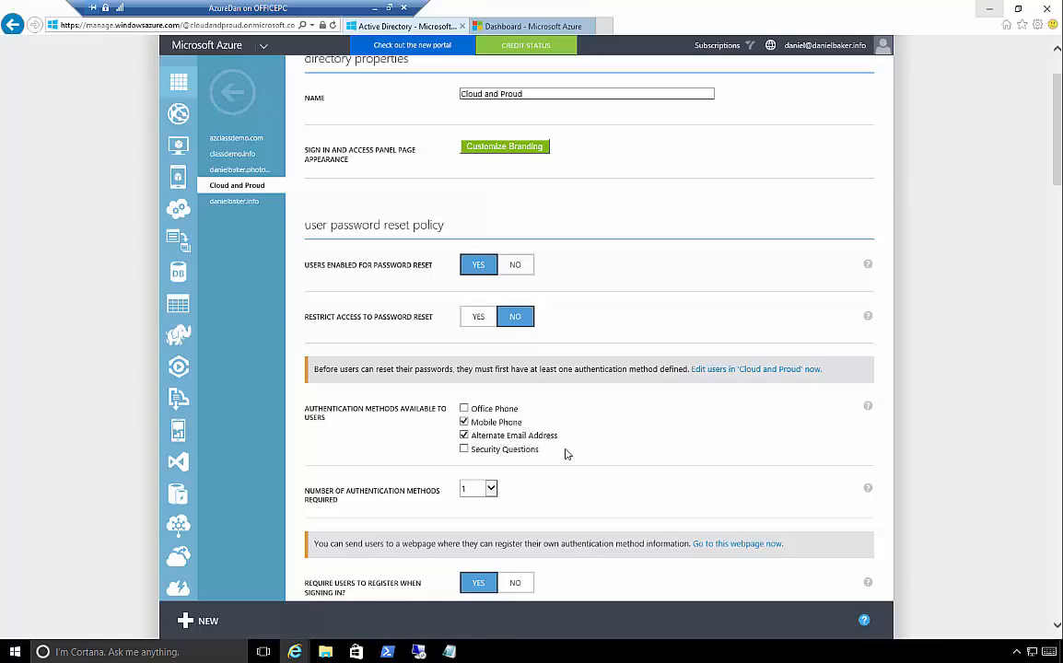
scroll(582, 458, down, 3)
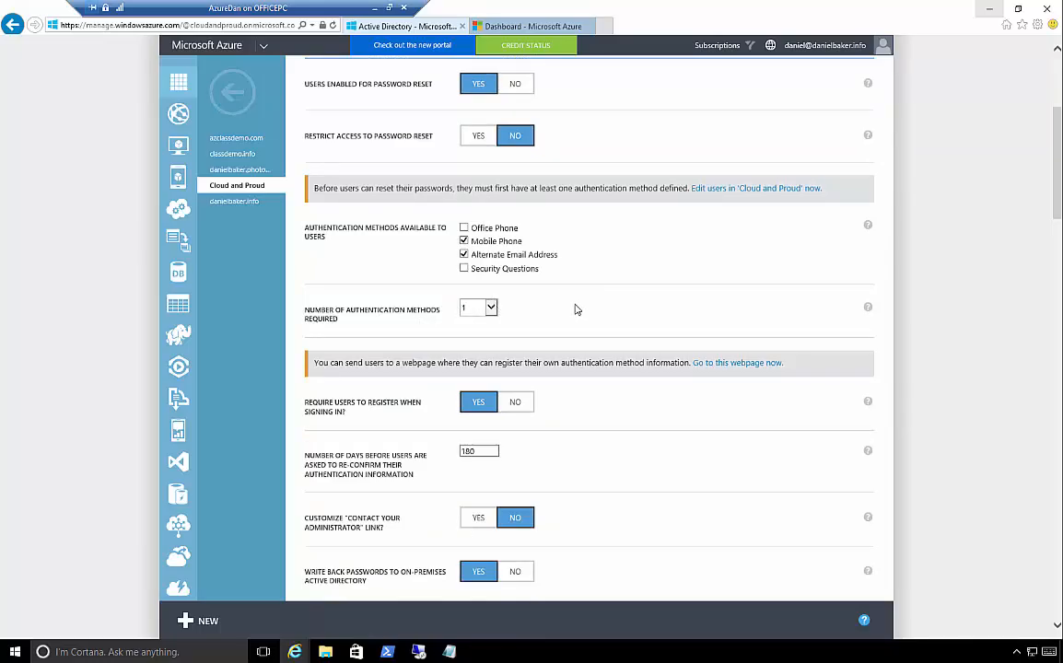
scroll(578, 314, up, 5)
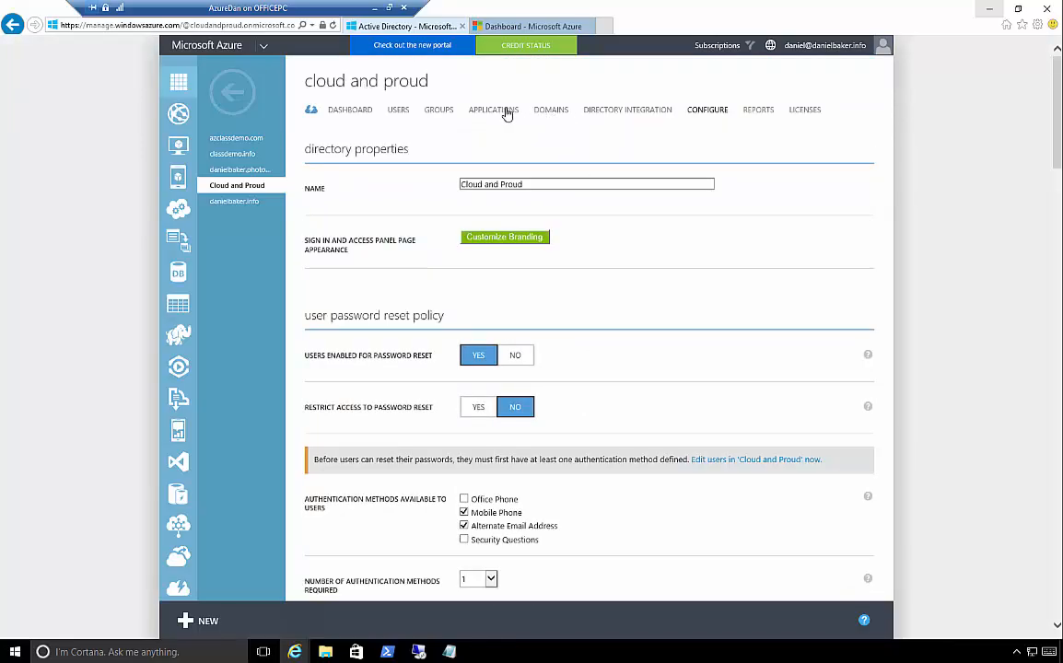
- Search the application gallery for facebook and add the Facebook app to the directory
click(506, 113)
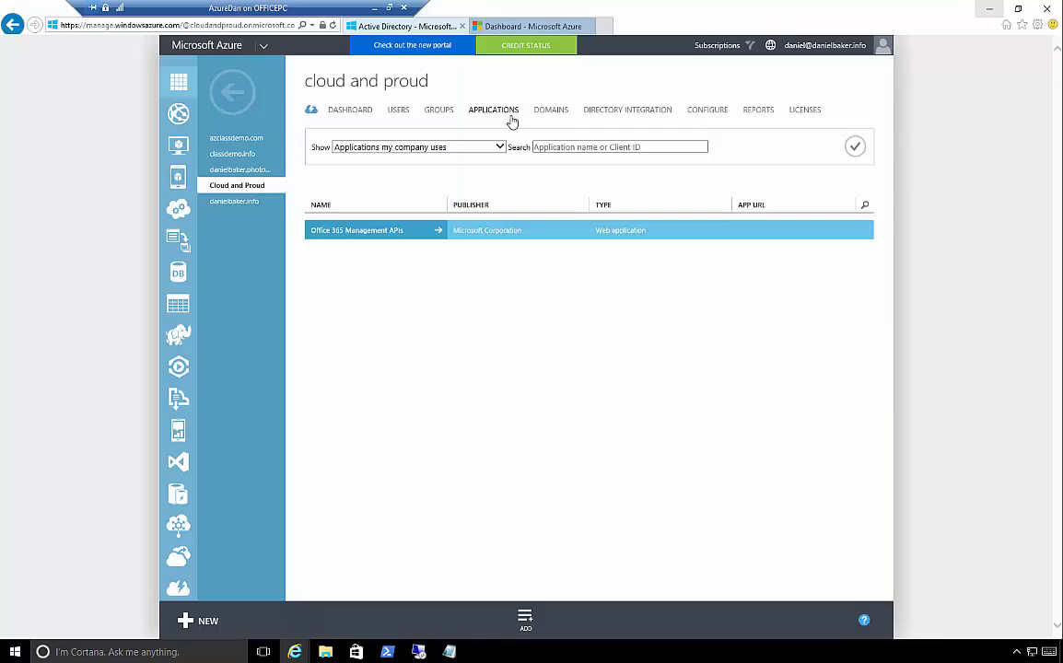
click(525, 622)
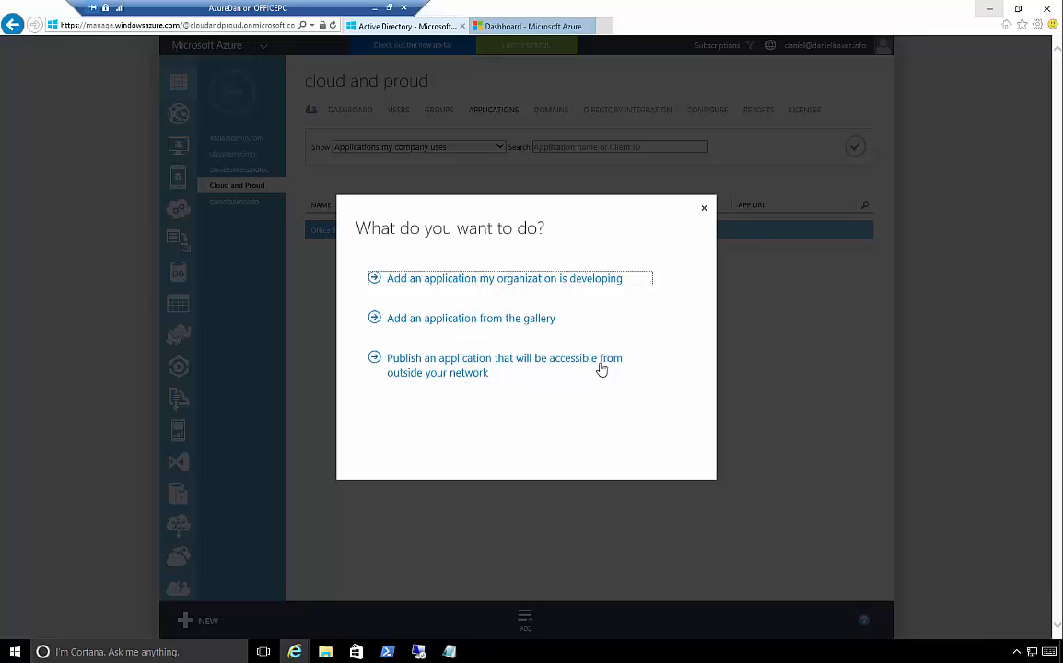
click(432, 320)
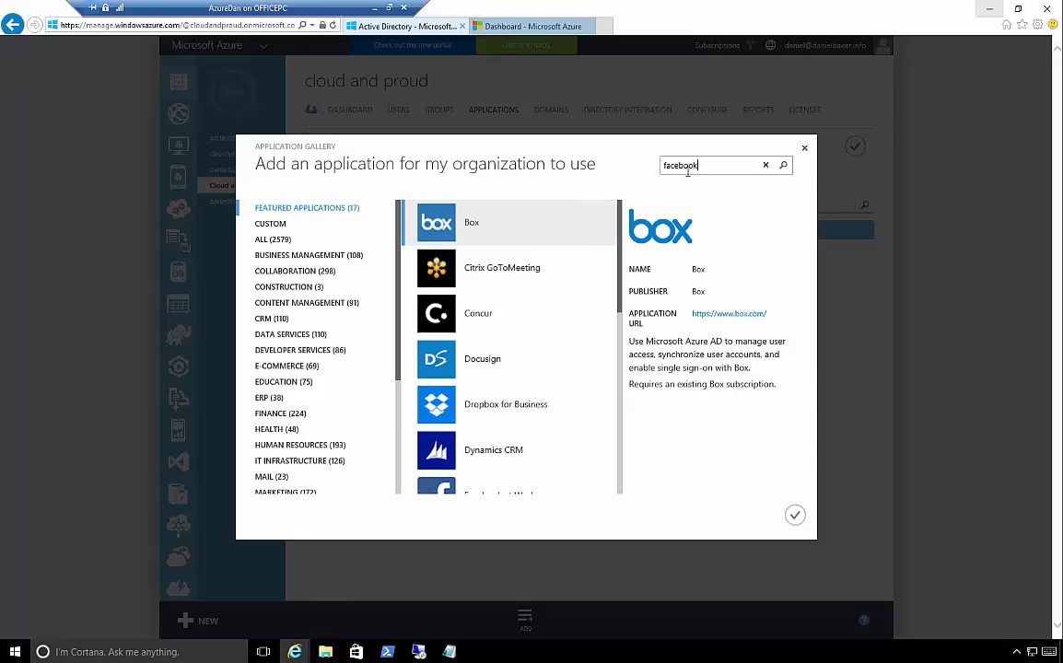
click(782, 166)
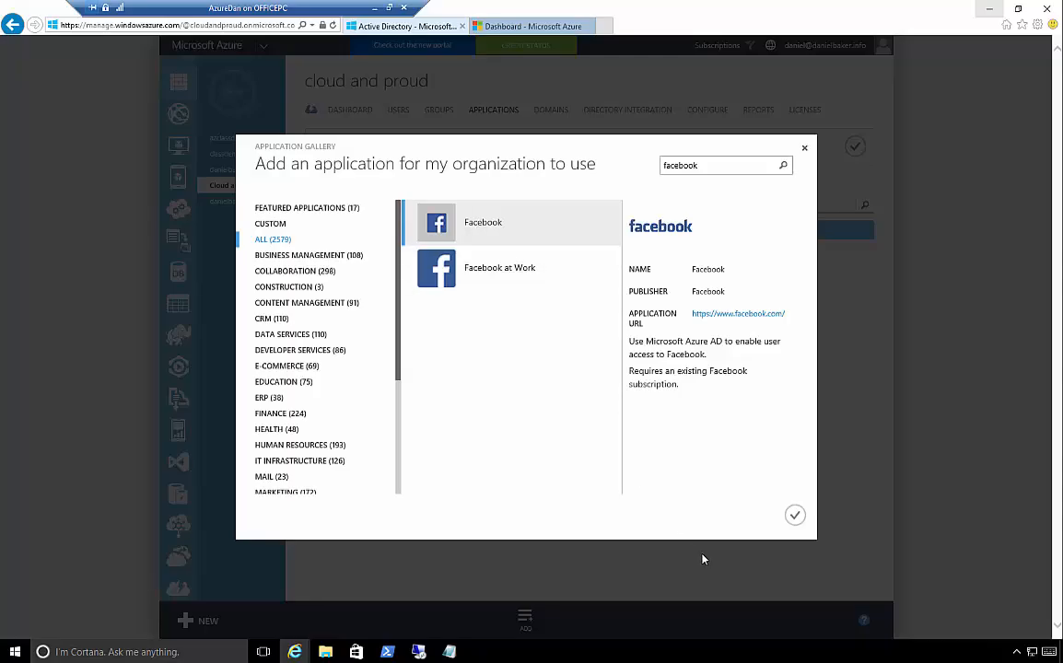
click(795, 515)
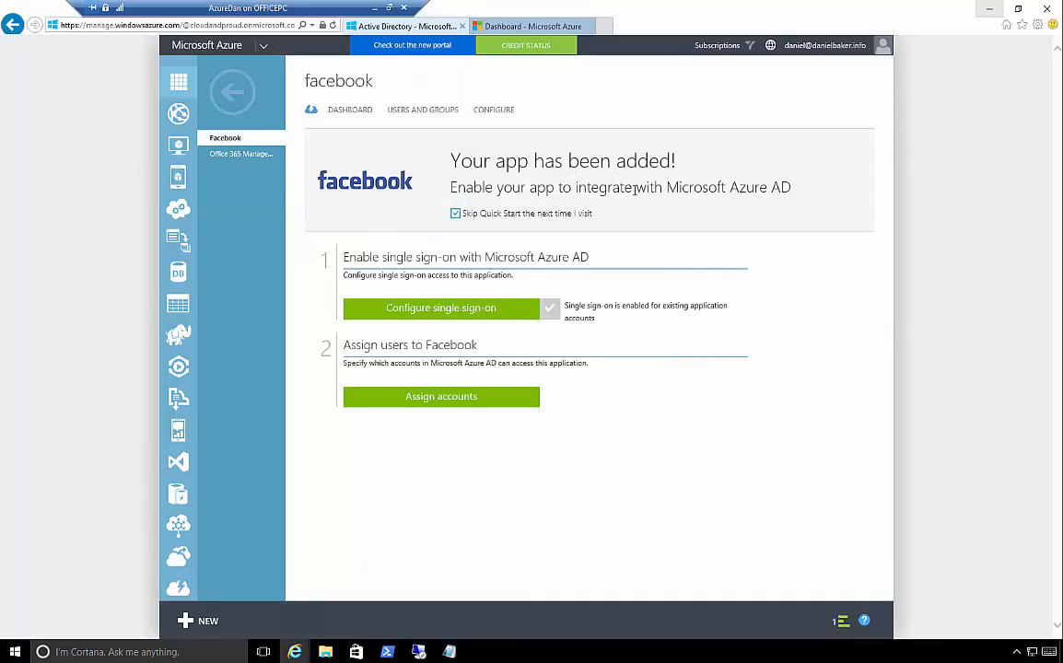
- Filter Facebook's Users and Groups to All Users and assign the fourth user access
click(441, 397)
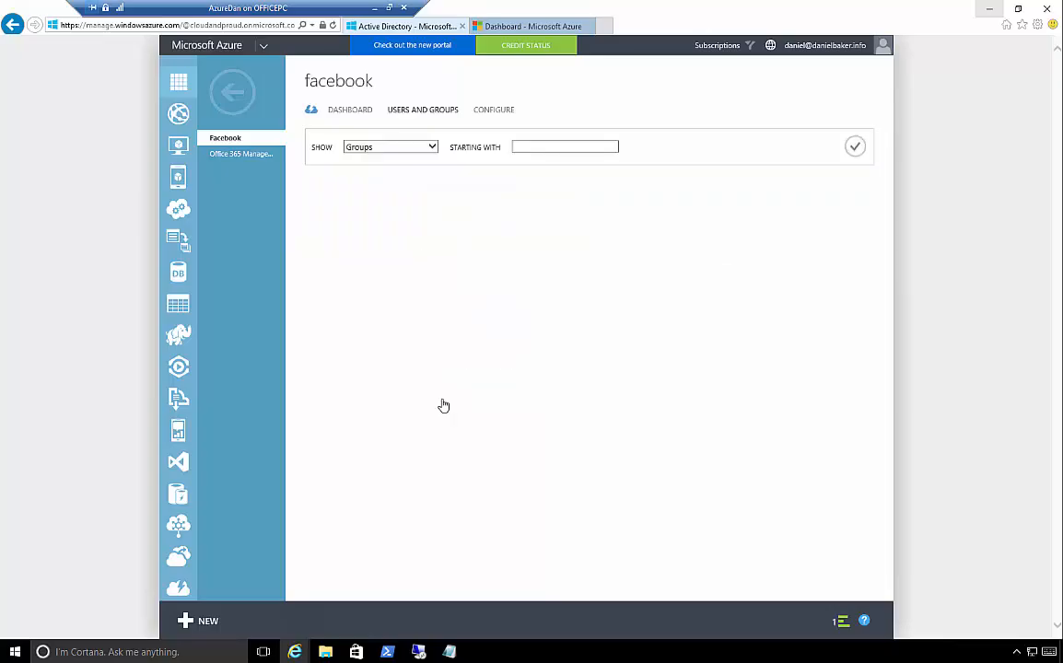
click(429, 149)
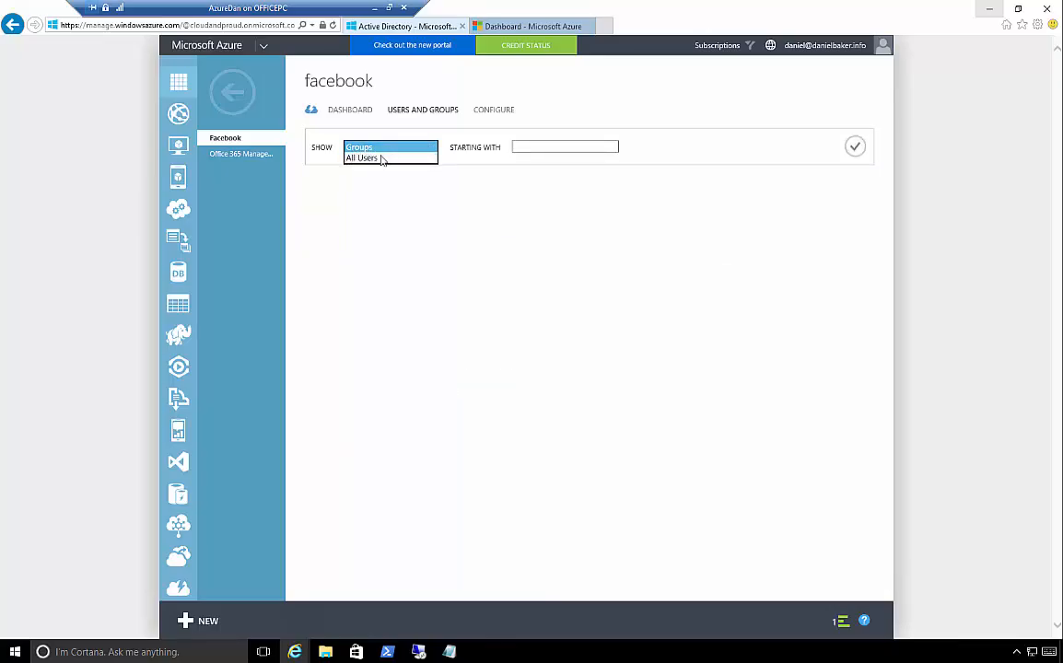
click(373, 159)
click(855, 150)
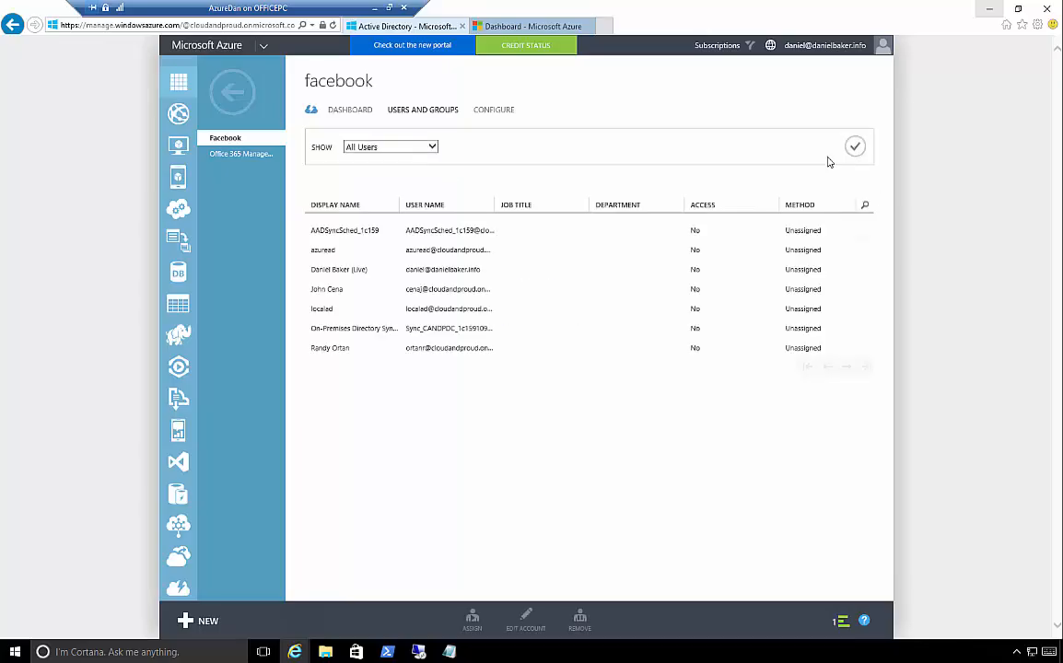
click(342, 292)
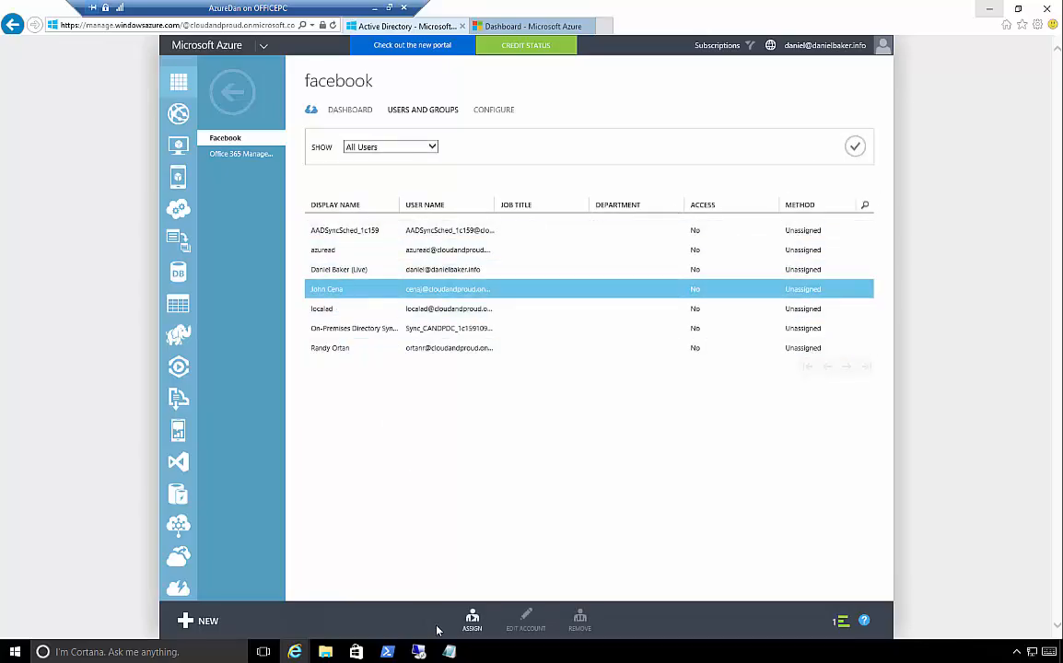
click(471, 625)
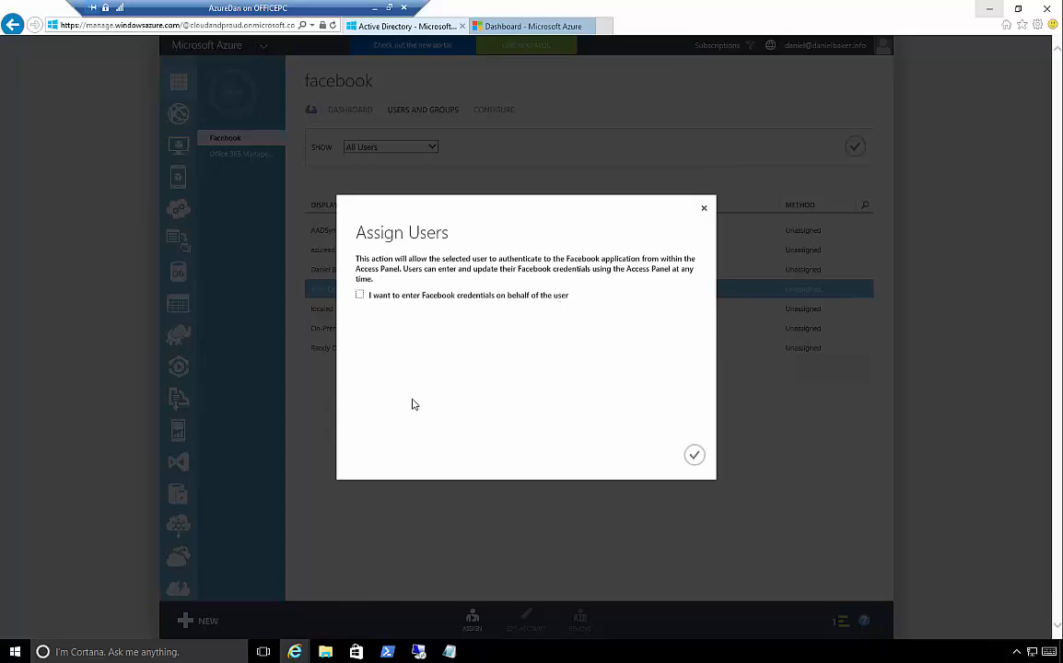
click(694, 455)
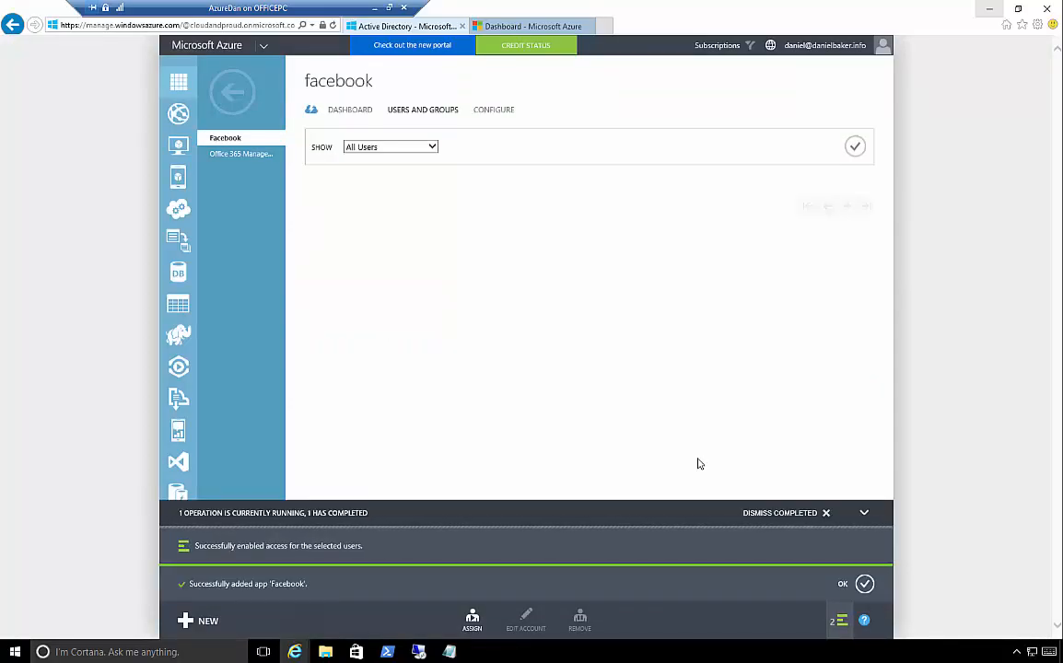
click(233, 92)
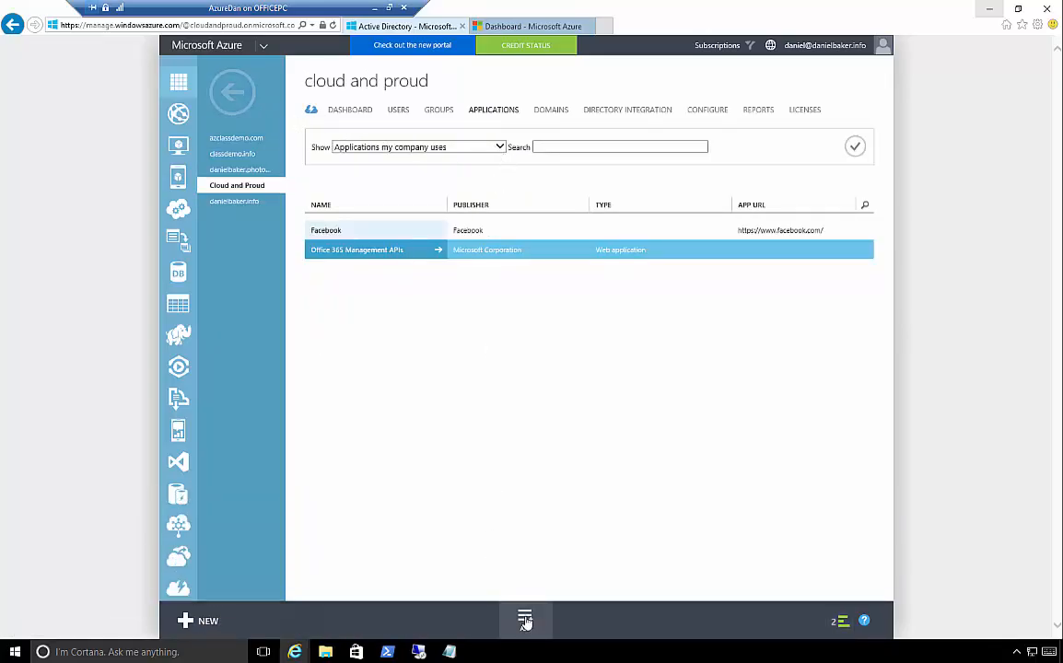
- Add the Twitter gallery app to the Cloud and Proud directory, then view its Users and Groups list
click(497, 148)
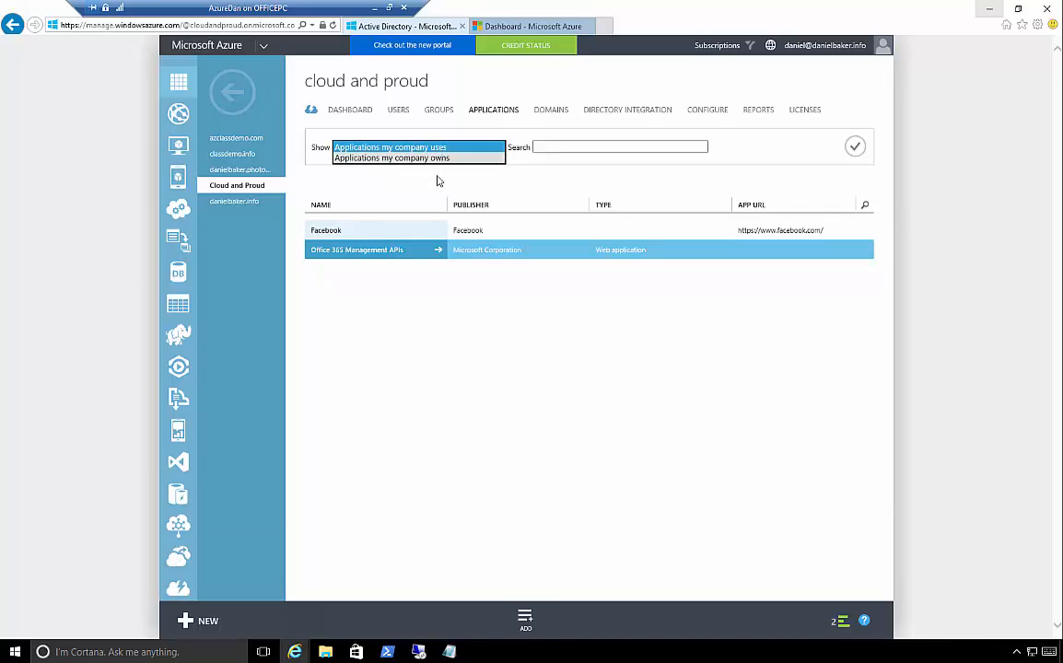
click(522, 620)
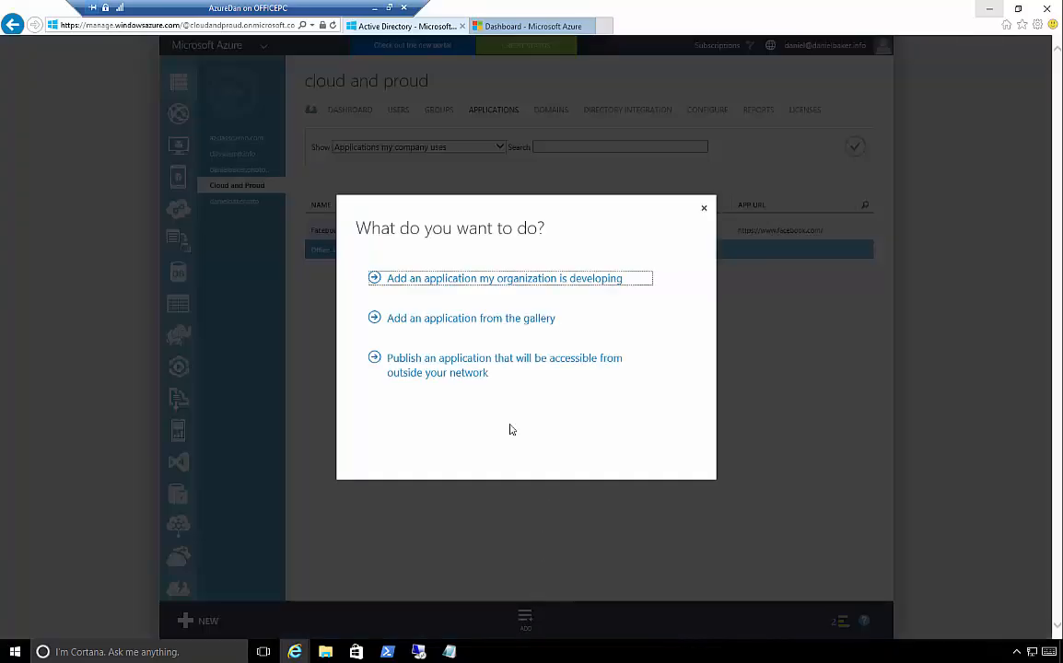
click(455, 319)
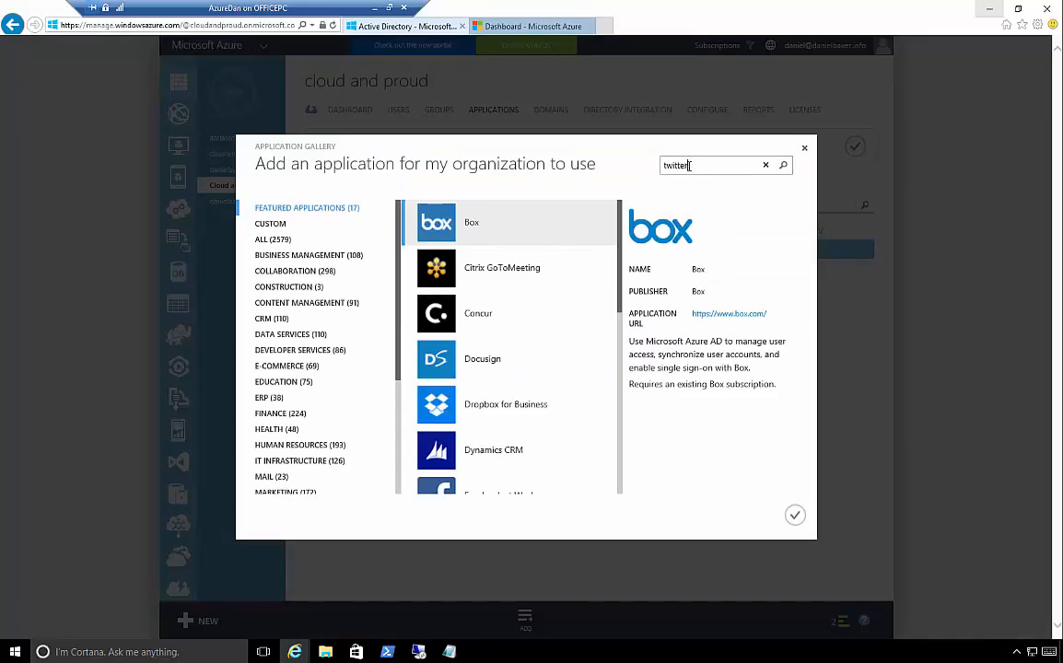
click(783, 167)
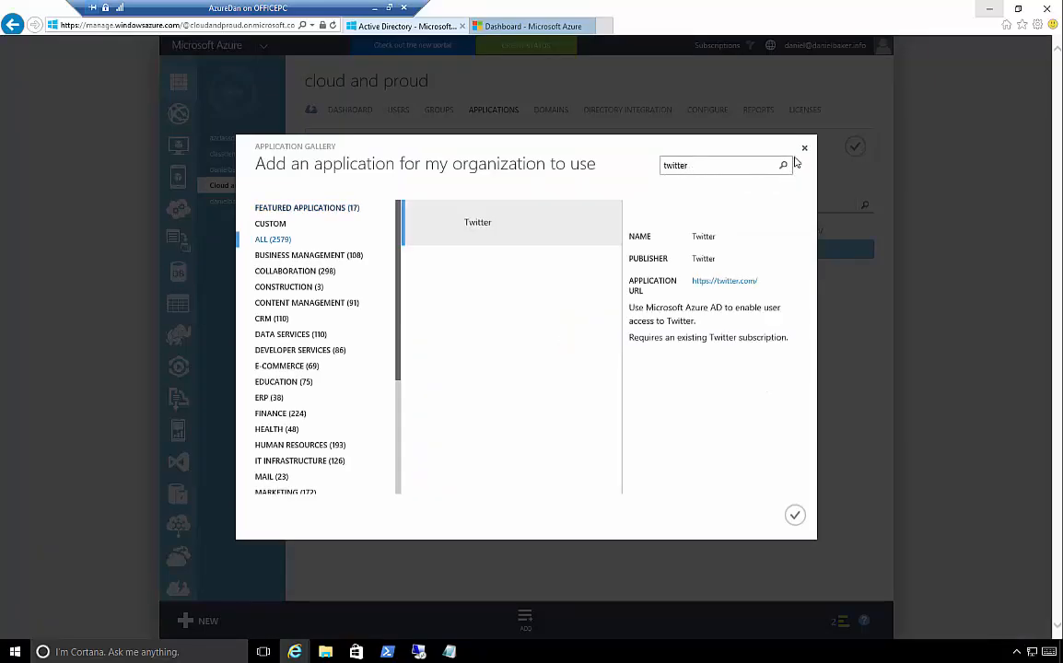
click(796, 519)
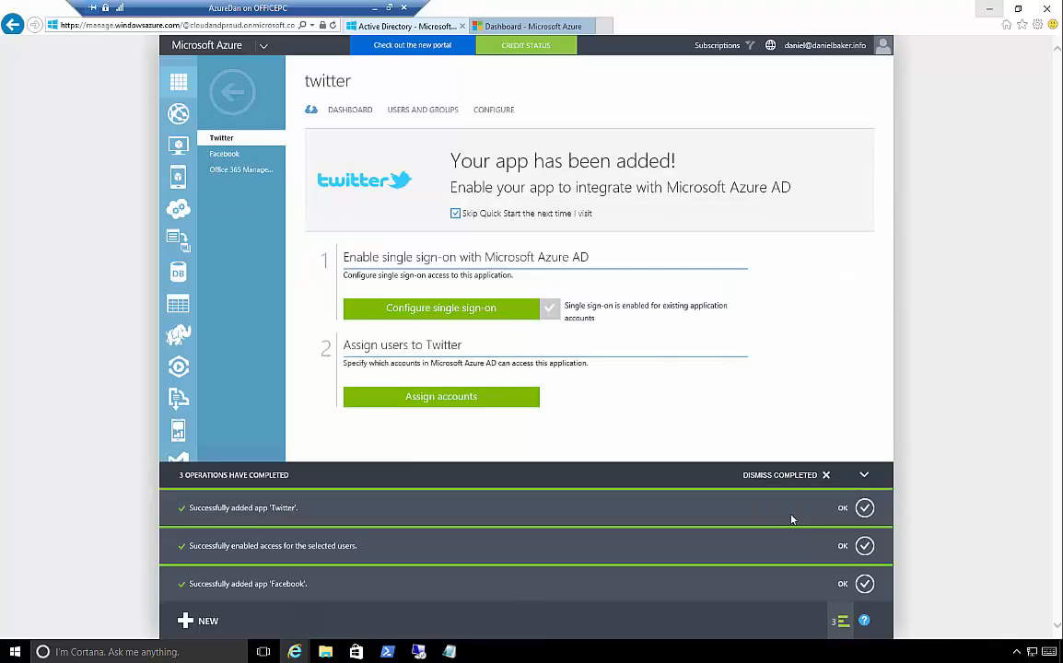
click(492, 401)
click(826, 475)
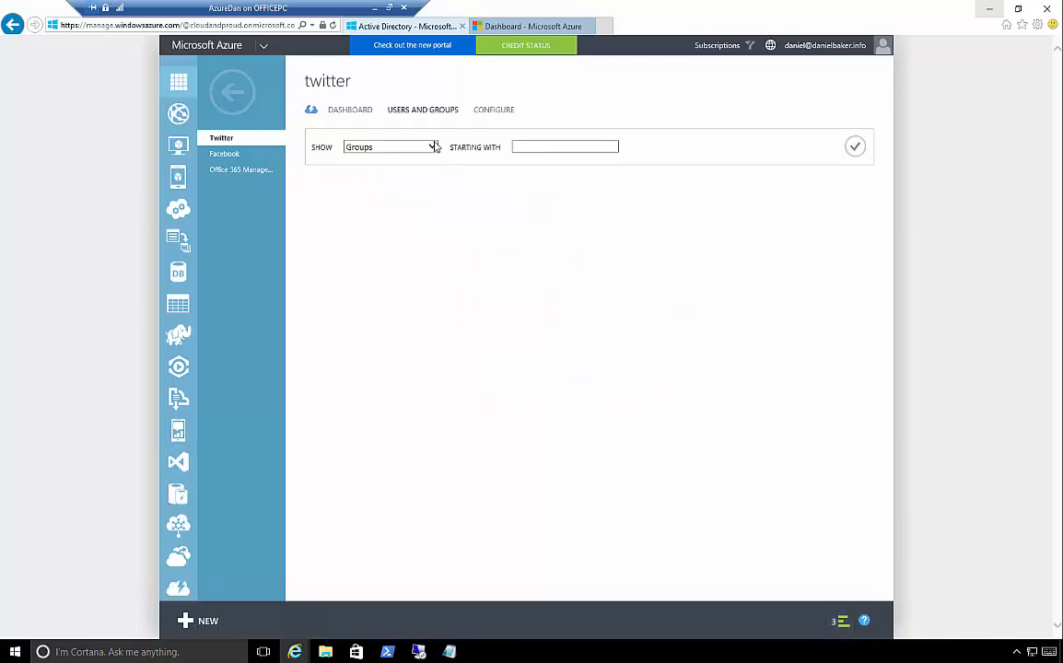
- Show All Users in Twitter's users list and select the user to grant access
click(396, 146)
click(375, 160)
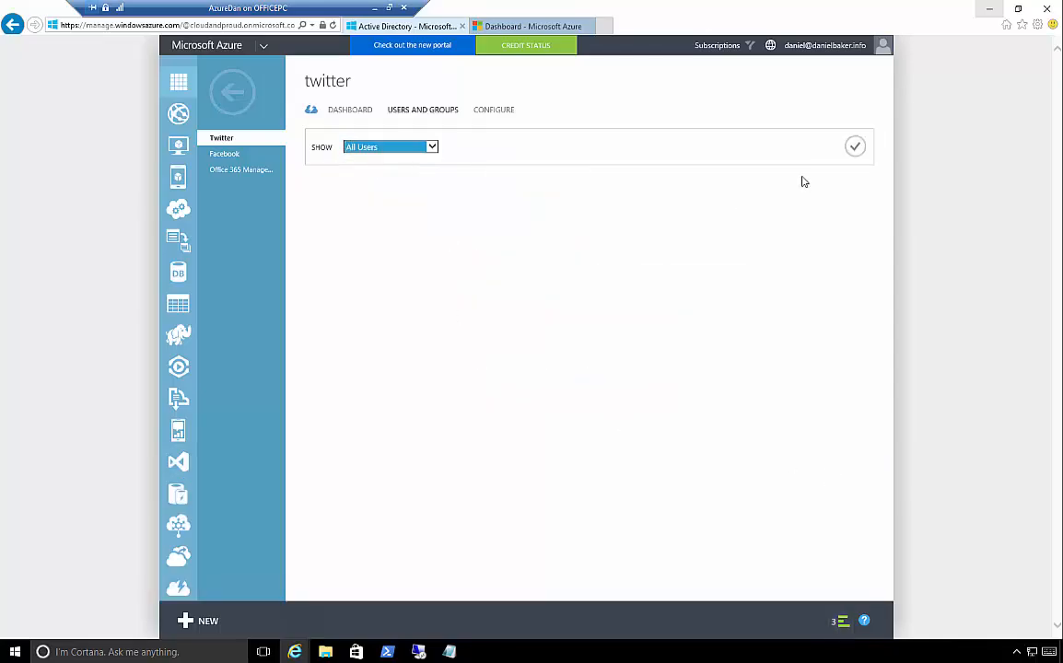
click(856, 148)
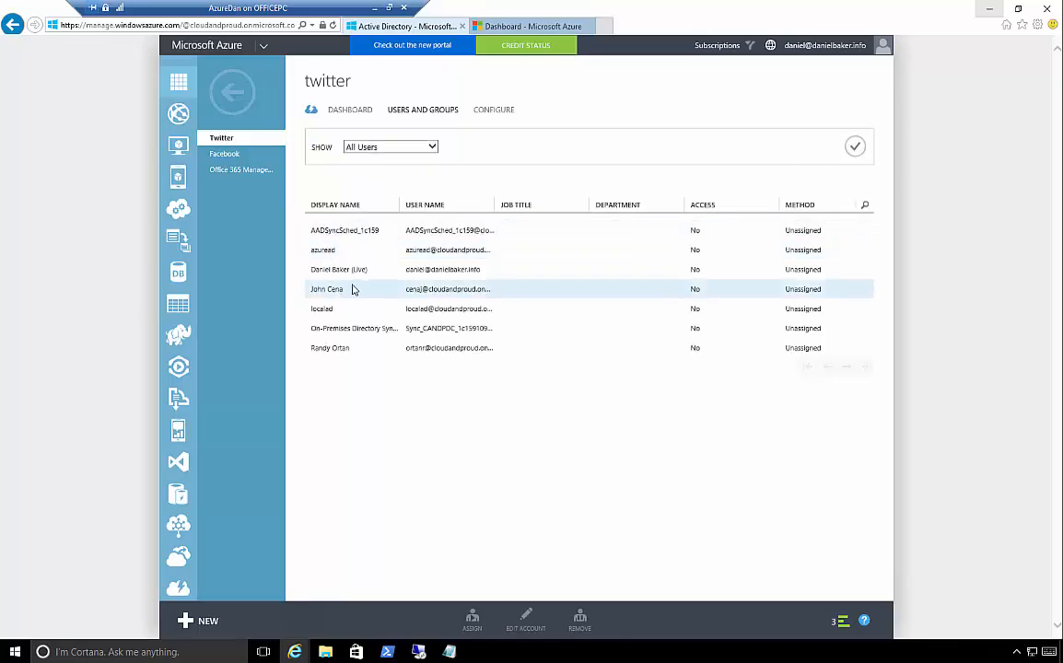
click(334, 288)
- Assign the user to Twitter, entering their Twitter user name on their behalf
click(472, 623)
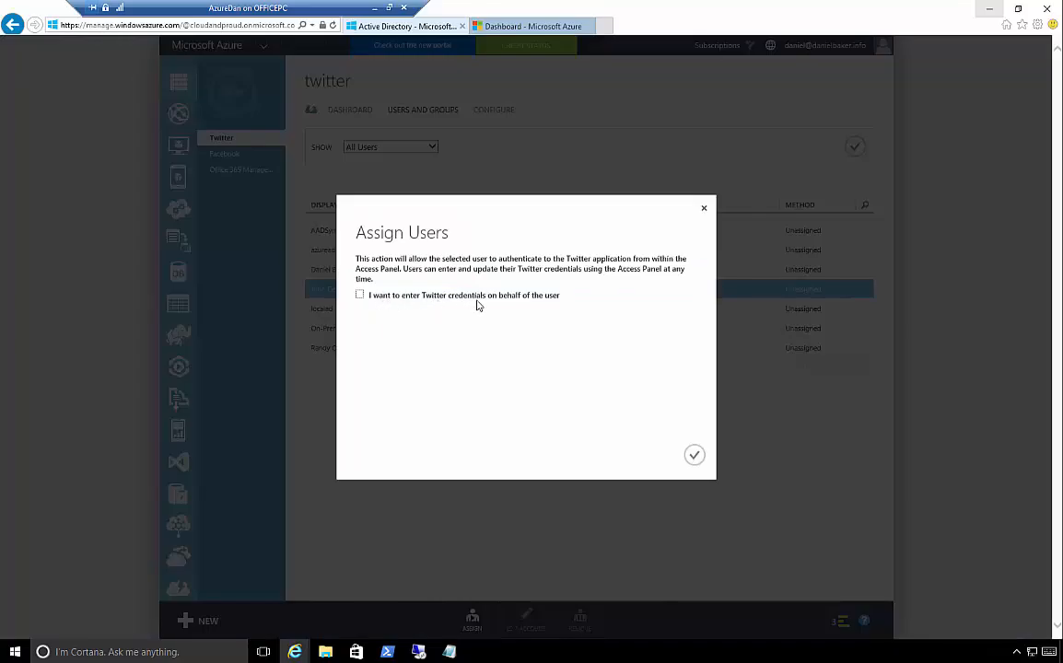
click(359, 295)
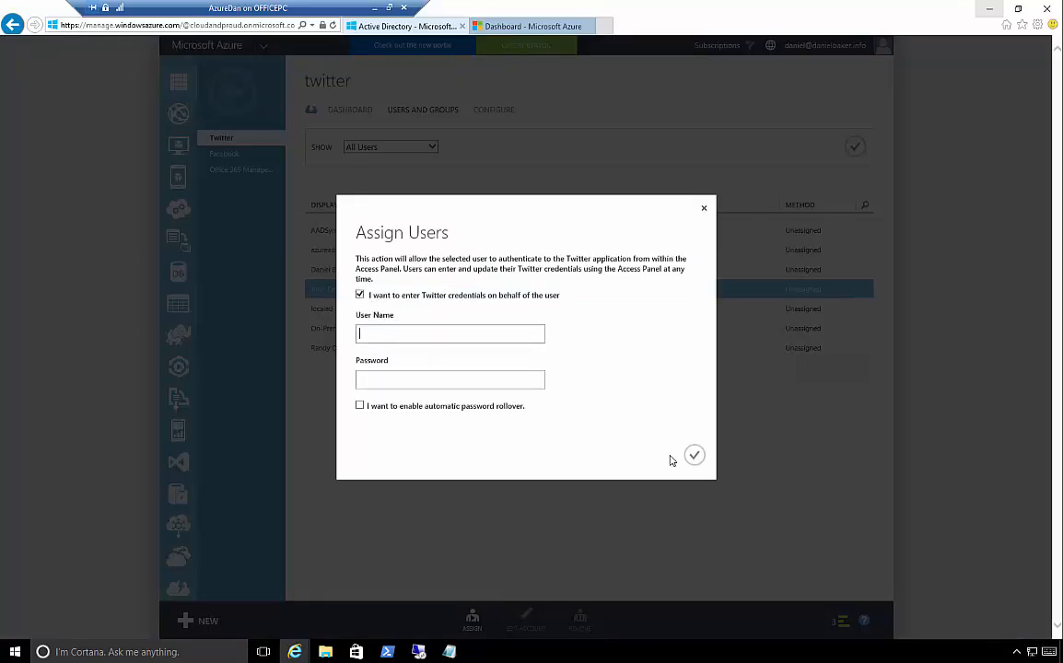
text(@azuredan)
click(697, 457)
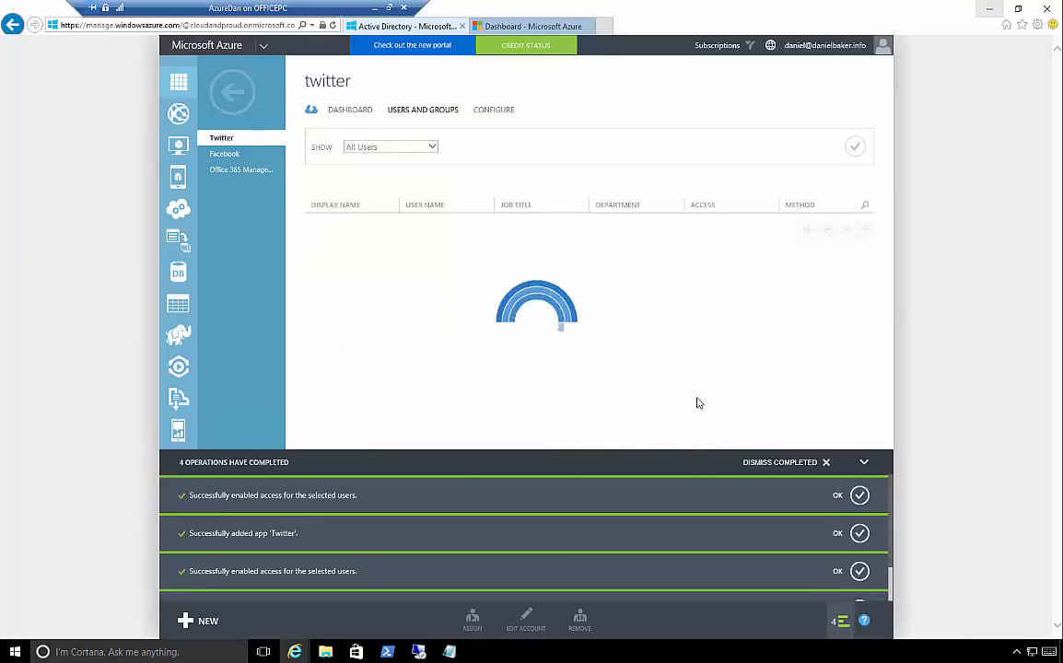
click(818, 468)
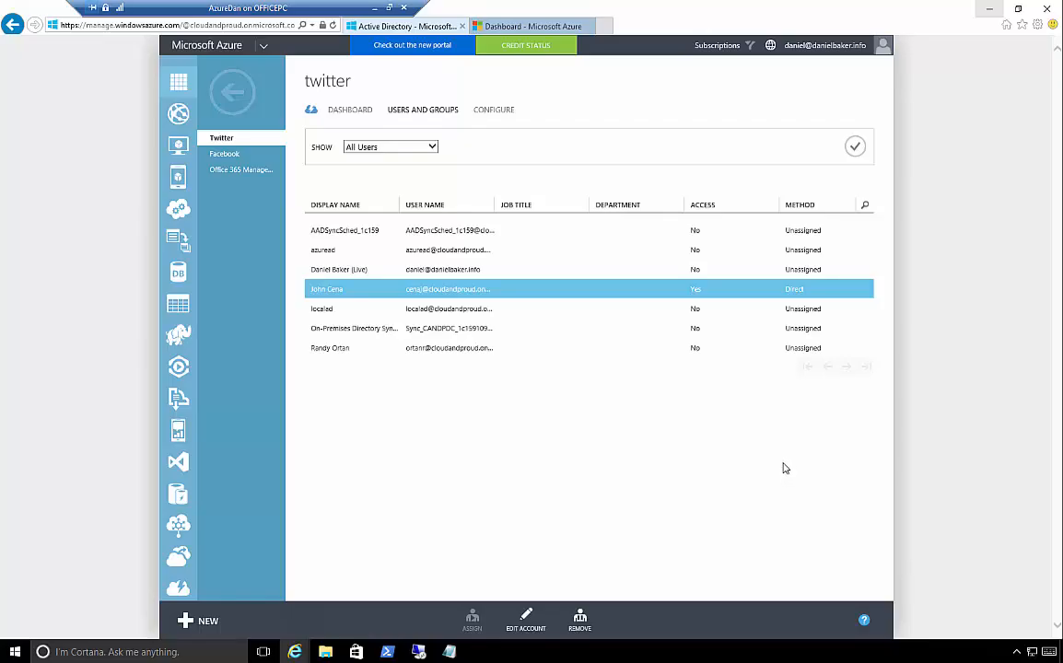
click(375, 9)
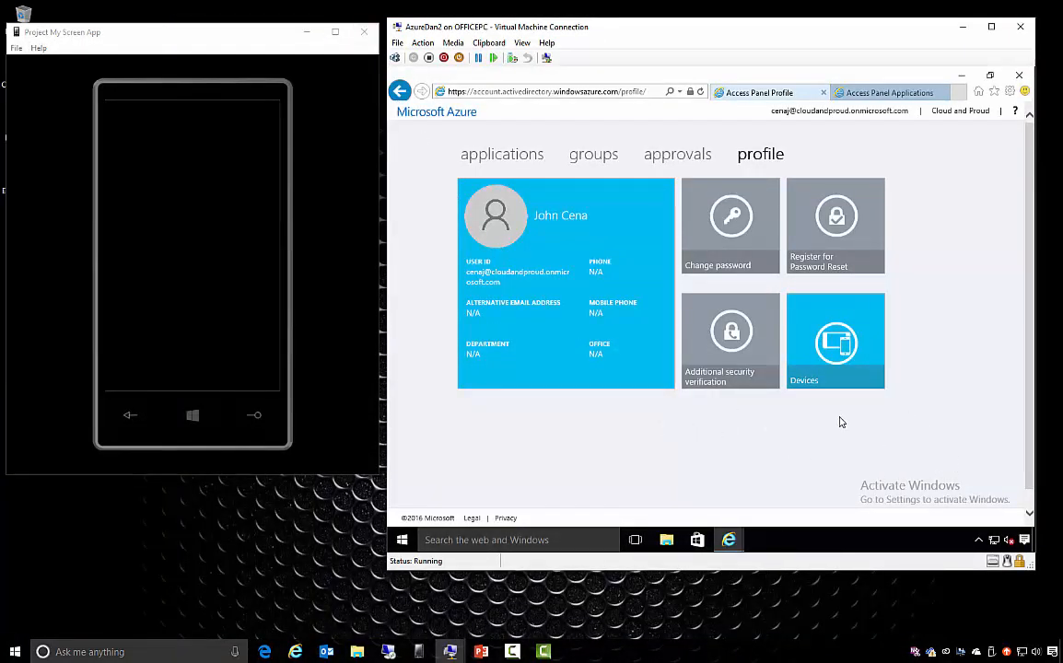
- Sign out of the Access Panel account in the VM's browser
click(872, 114)
click(843, 130)
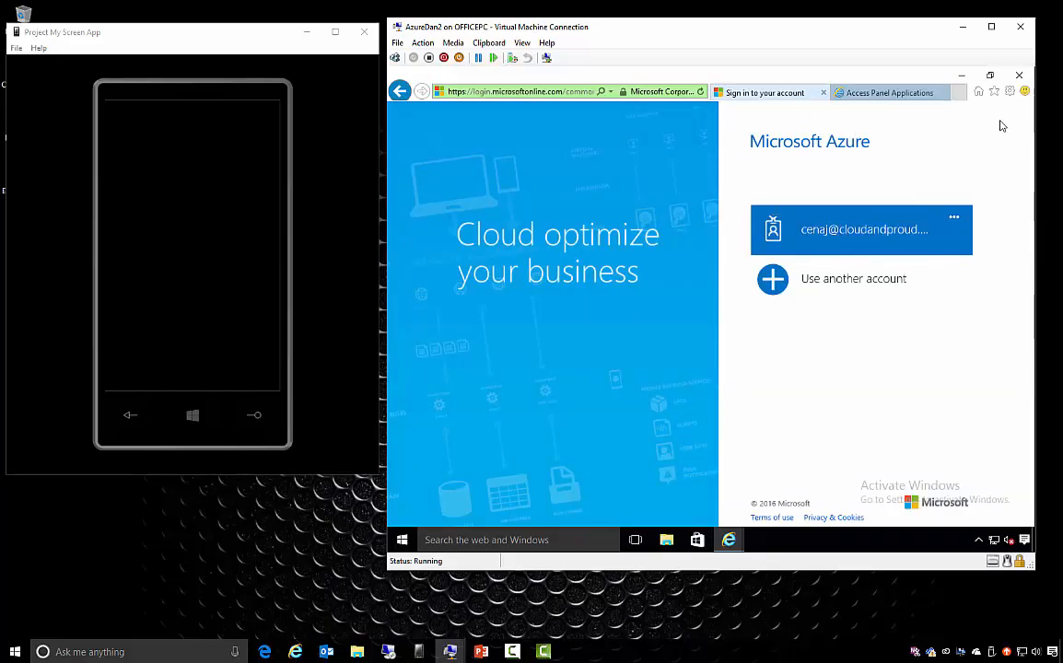
click(1011, 95)
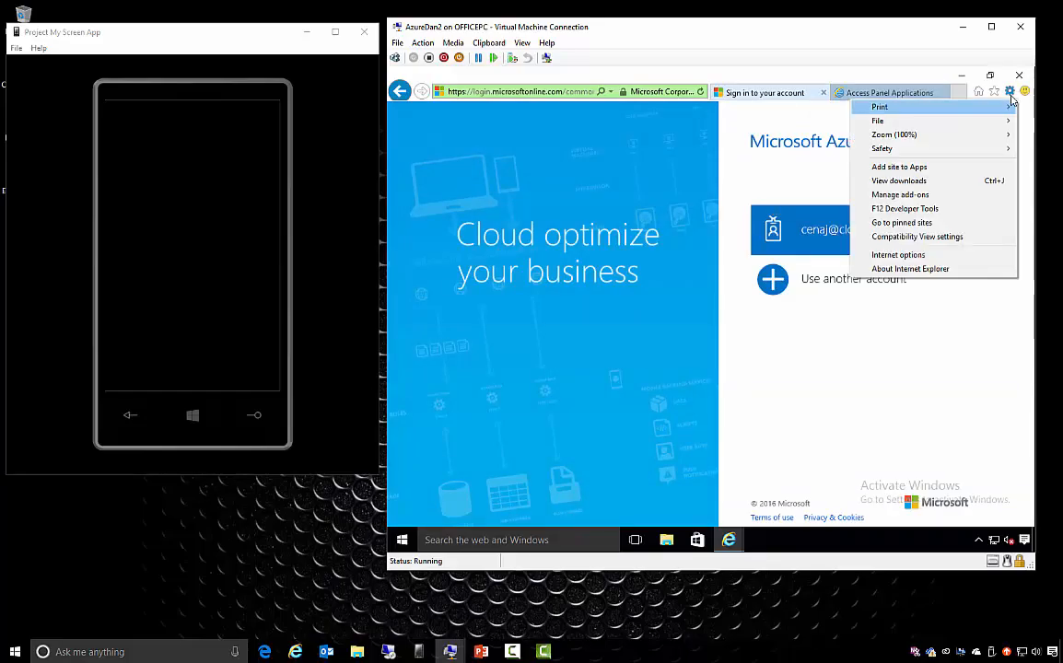
- Delete the browsing history, cookies and temporary files through Internet Options
click(946, 256)
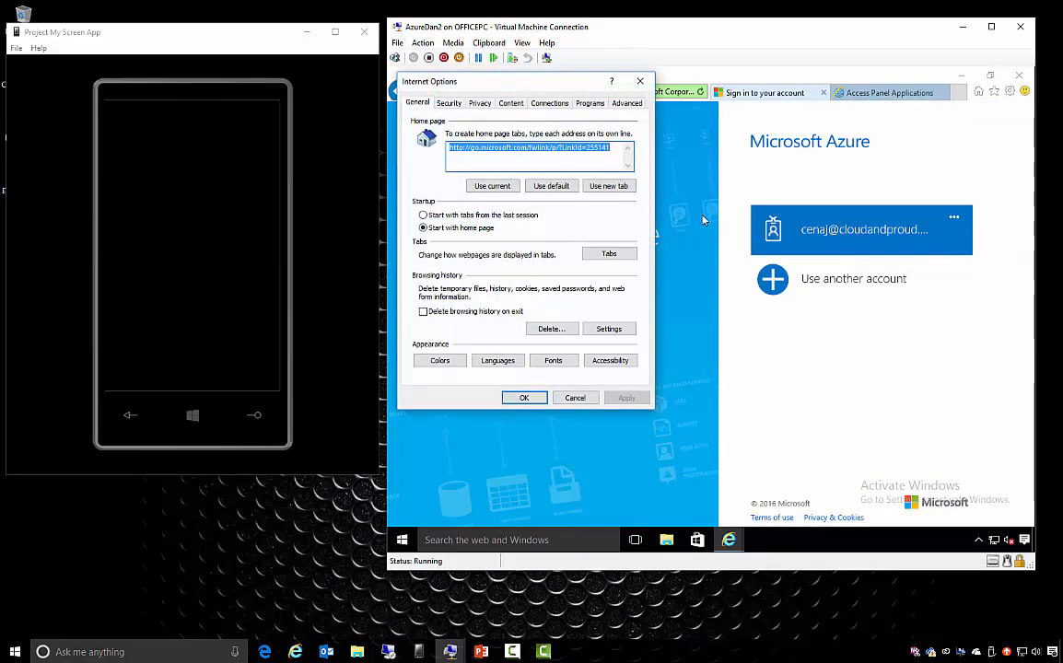
click(551, 329)
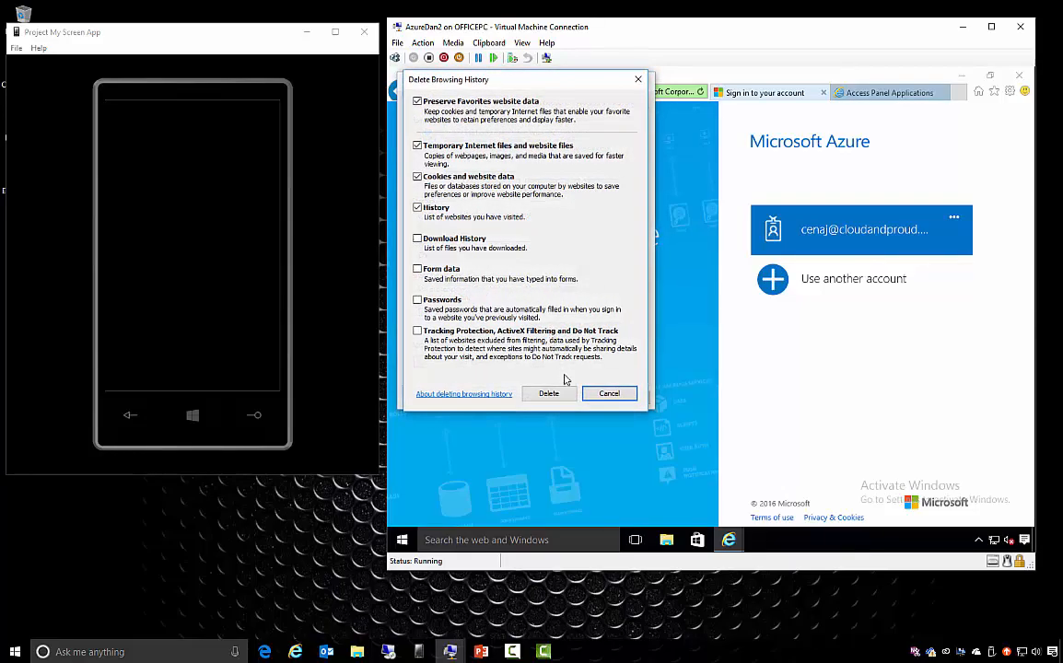
click(549, 394)
click(532, 398)
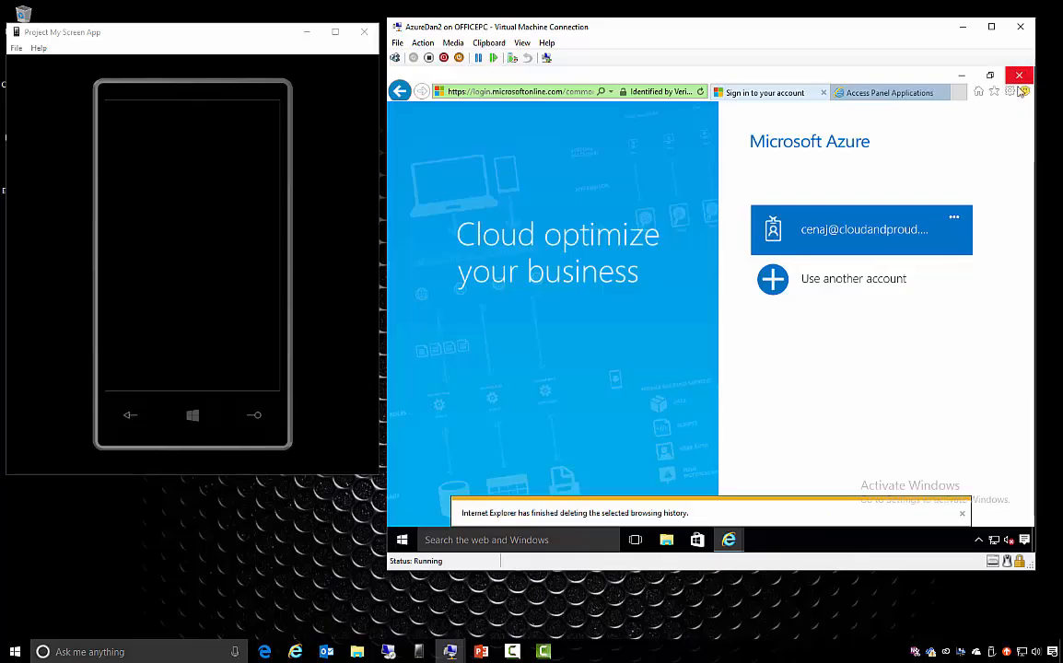
click(963, 515)
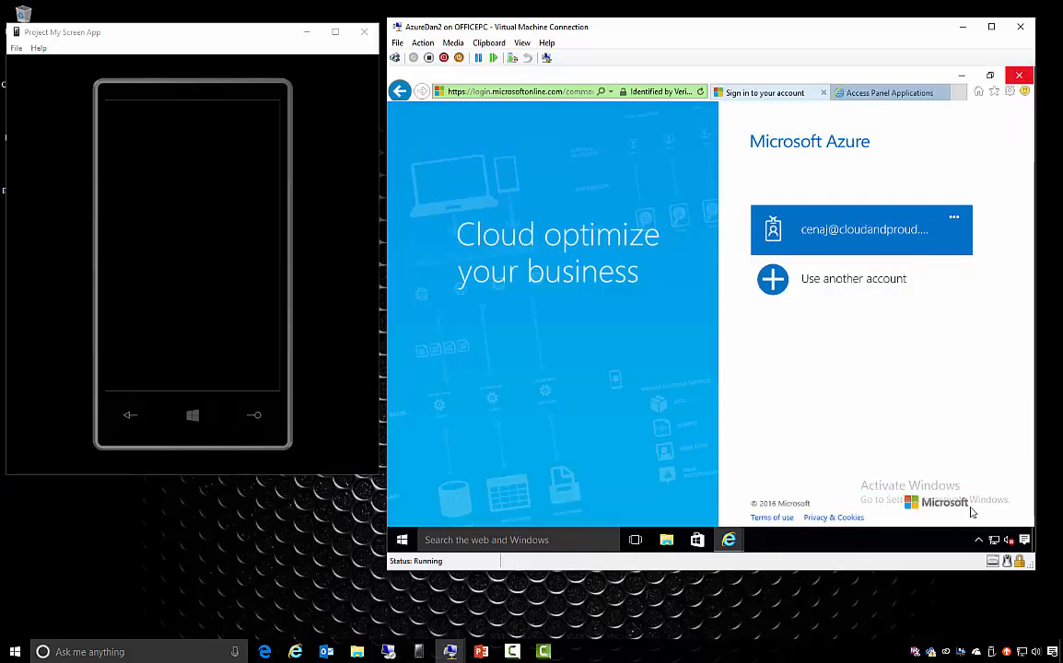
- Close Internet Explorer with all its tabs and relaunch it from the taskbar
click(1019, 76)
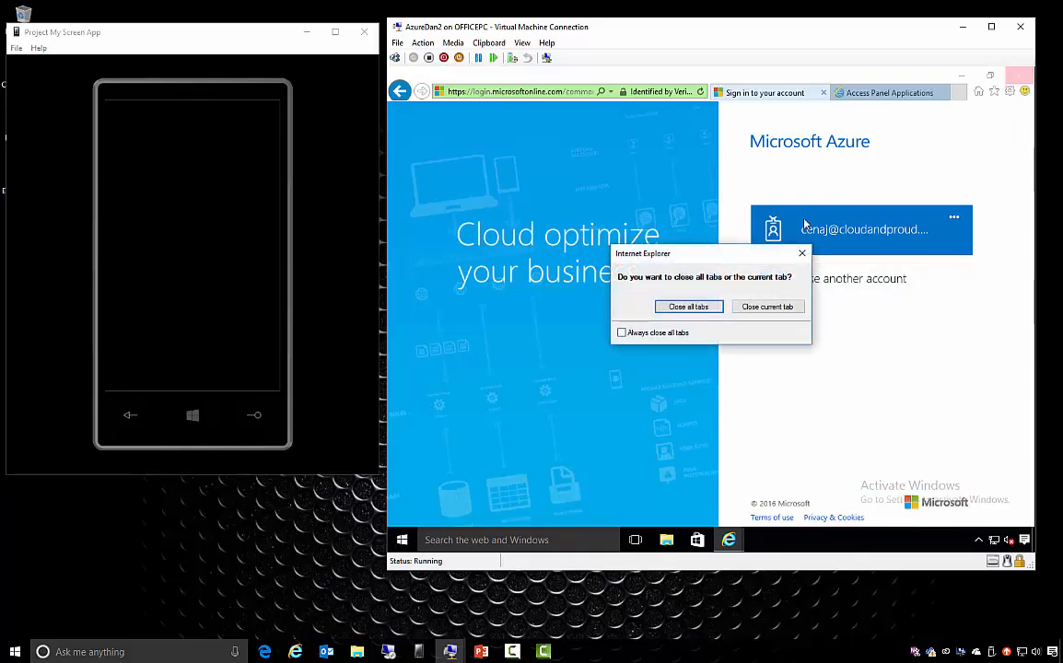
click(682, 308)
click(728, 540)
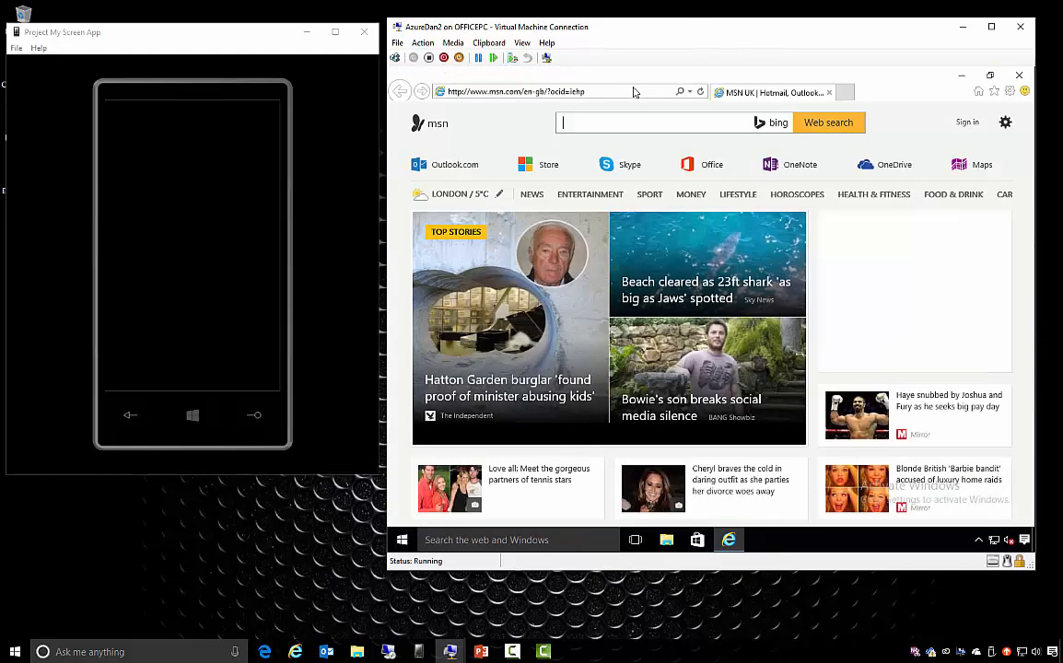
- Navigate Internet Explorer to myapps.microsoft.com to reach the Azure sign-in page
click(632, 92)
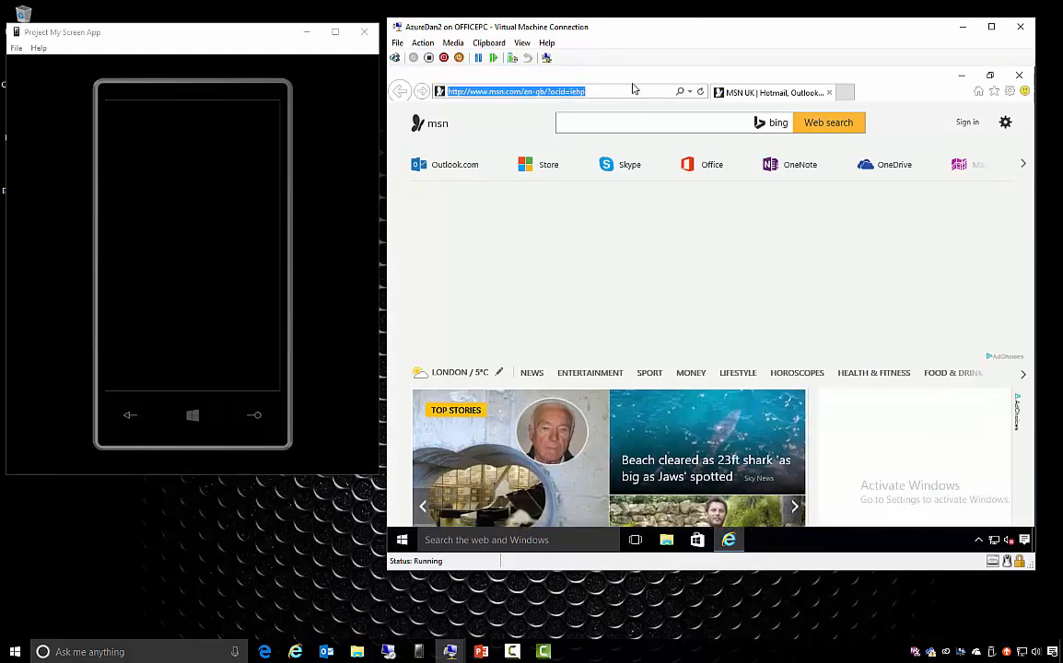
text(myapps)
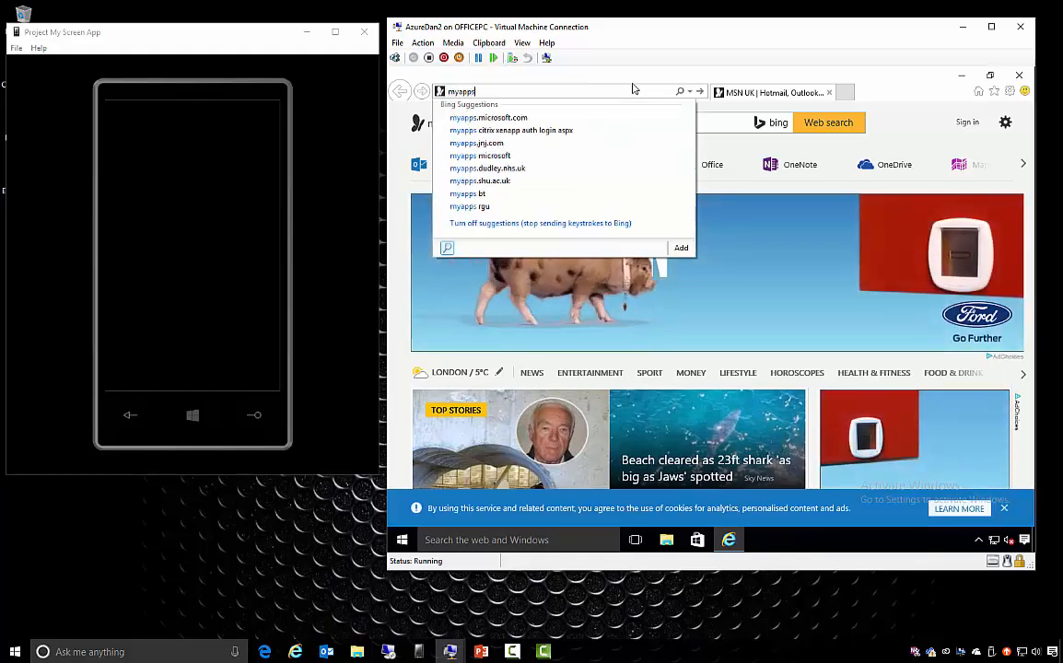
click(517, 118)
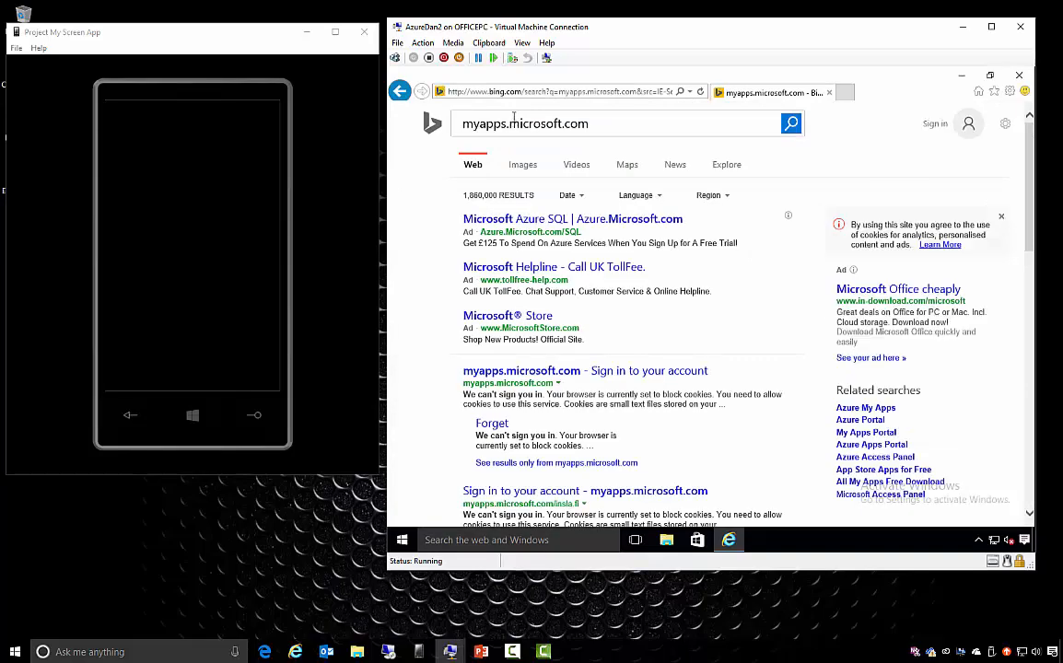
click(592, 93)
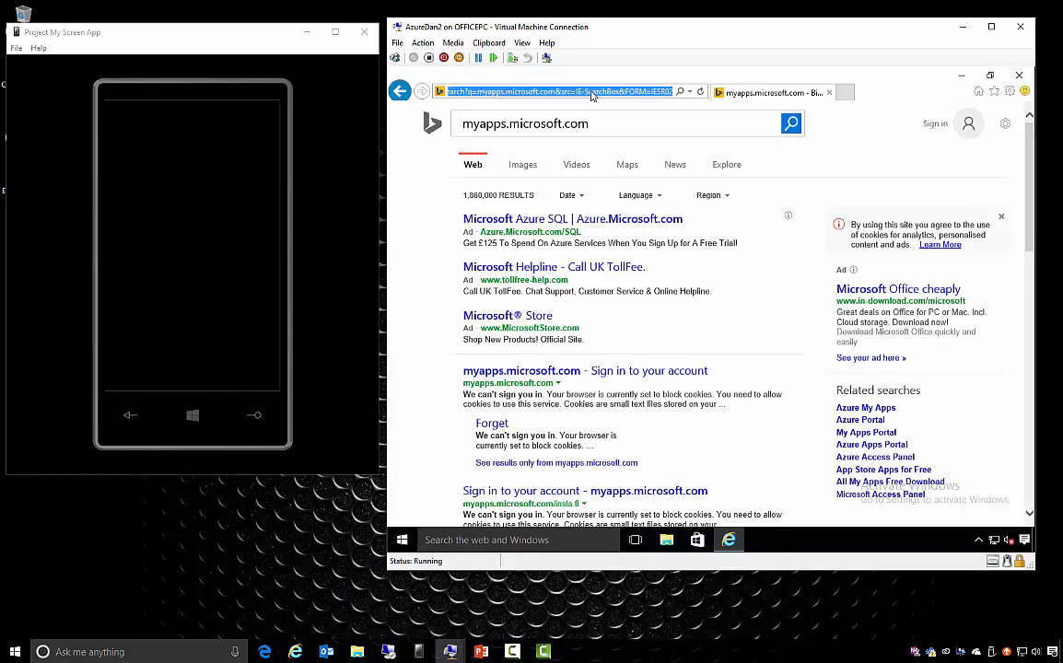
text(myapps)
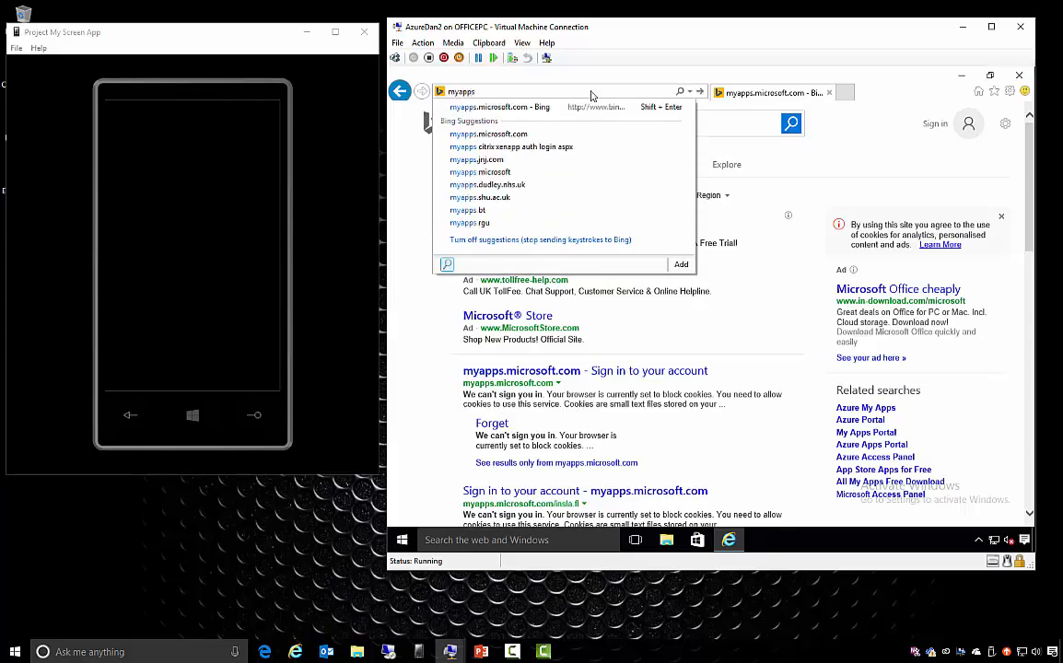
text(.)
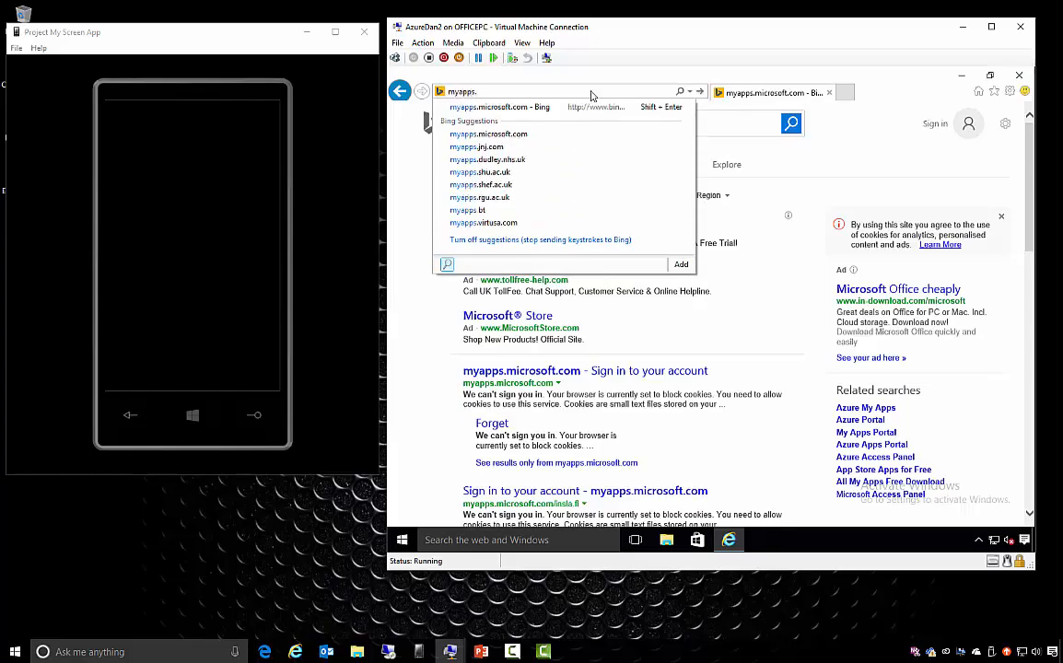
text(micros)
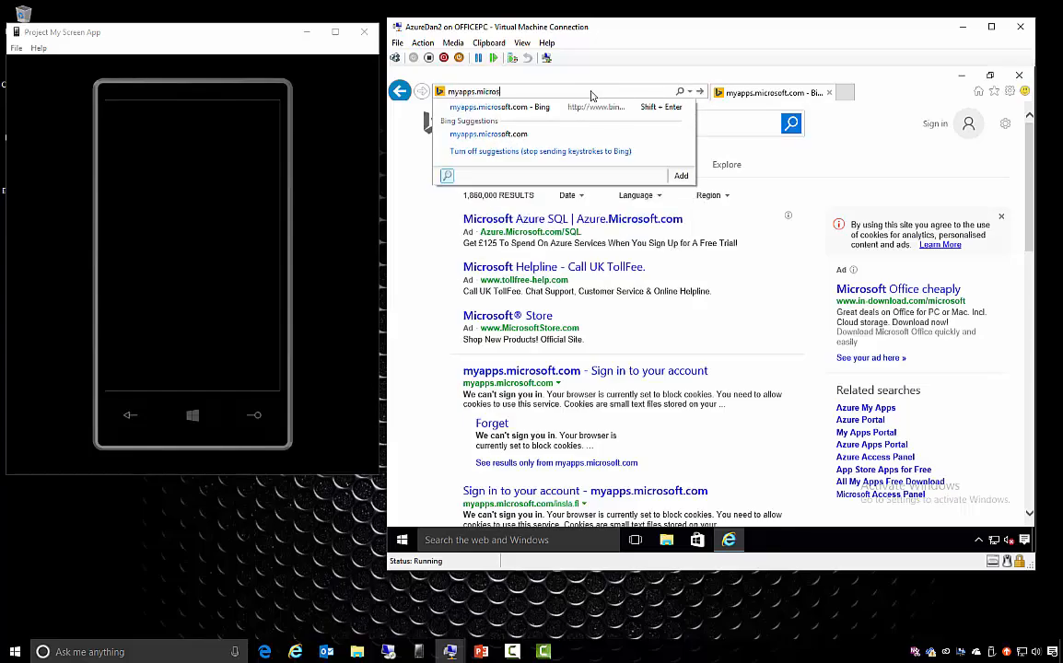
text(oft.com)
key(Return)
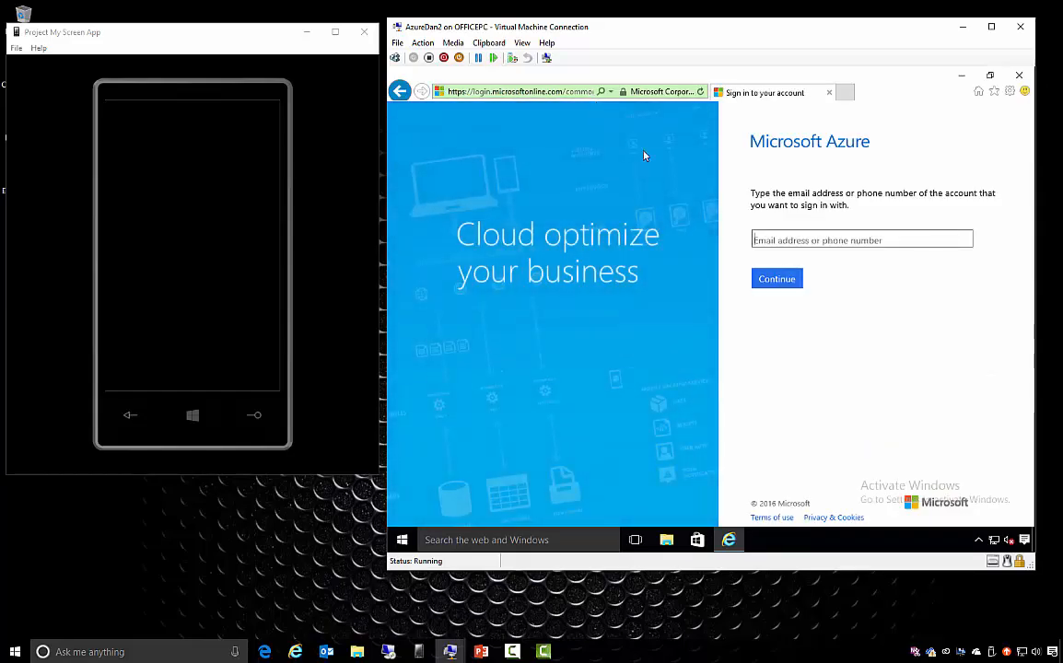
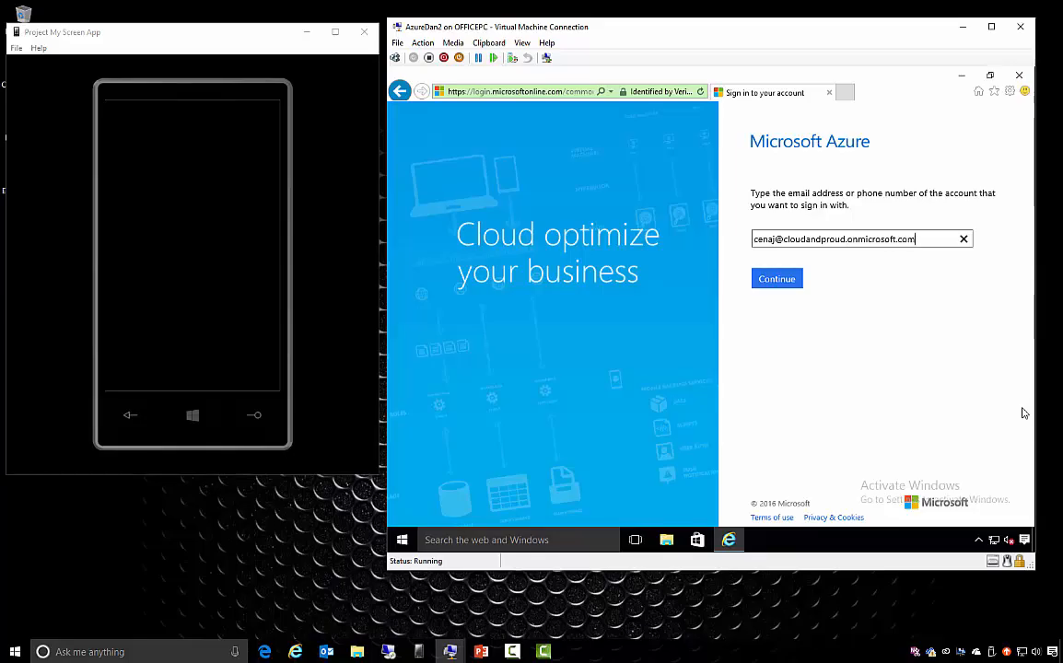
- Sign in with the test user's work e-mail address and account password
click(770, 285)
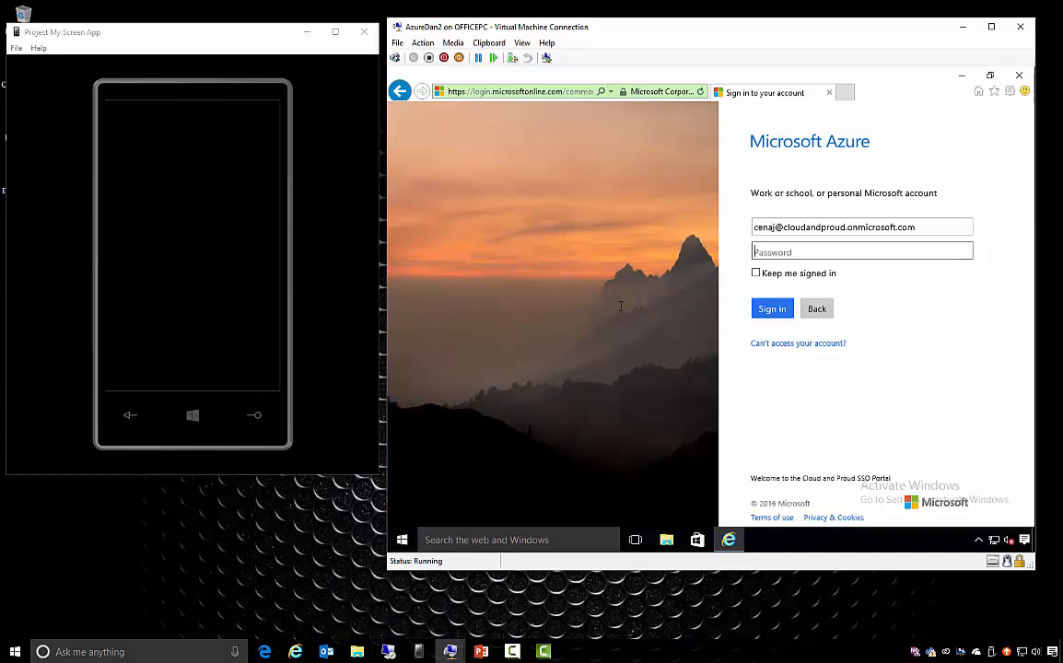
click(758, 251)
text(•••••••••••)
click(774, 309)
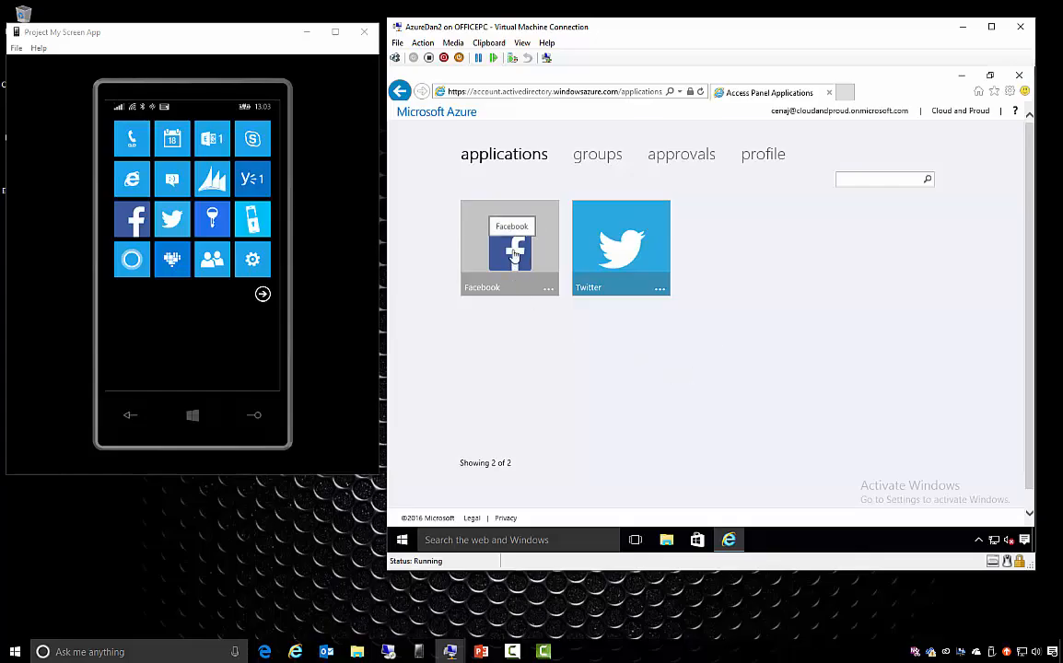
- Install and enable the Access Panel Extension prompted by the Twitter tile, then restart Internet Explorer
click(633, 251)
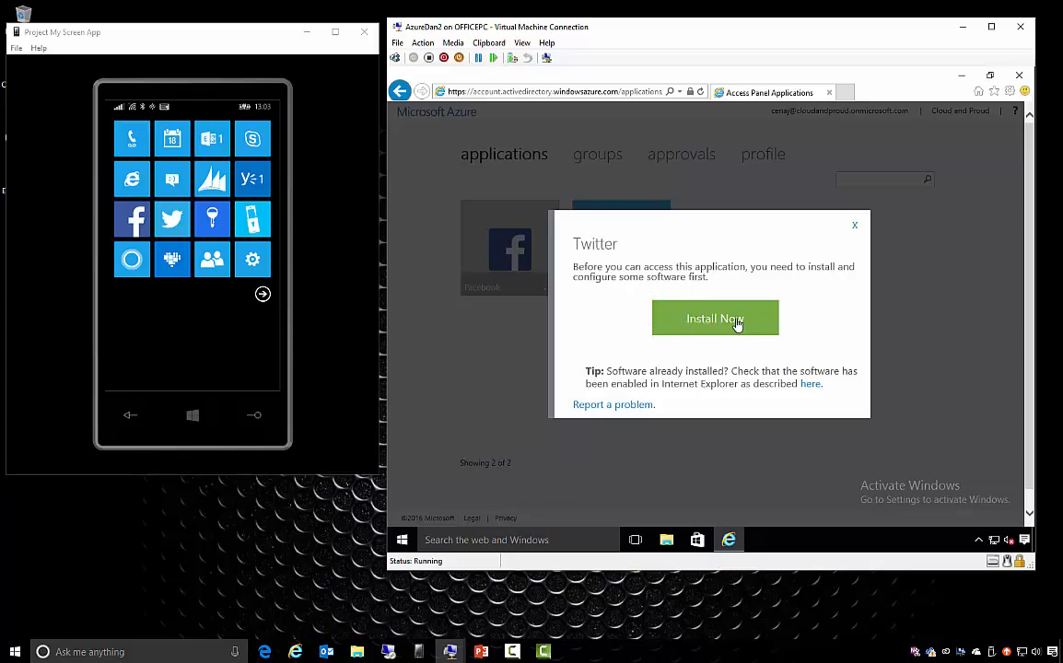
click(738, 322)
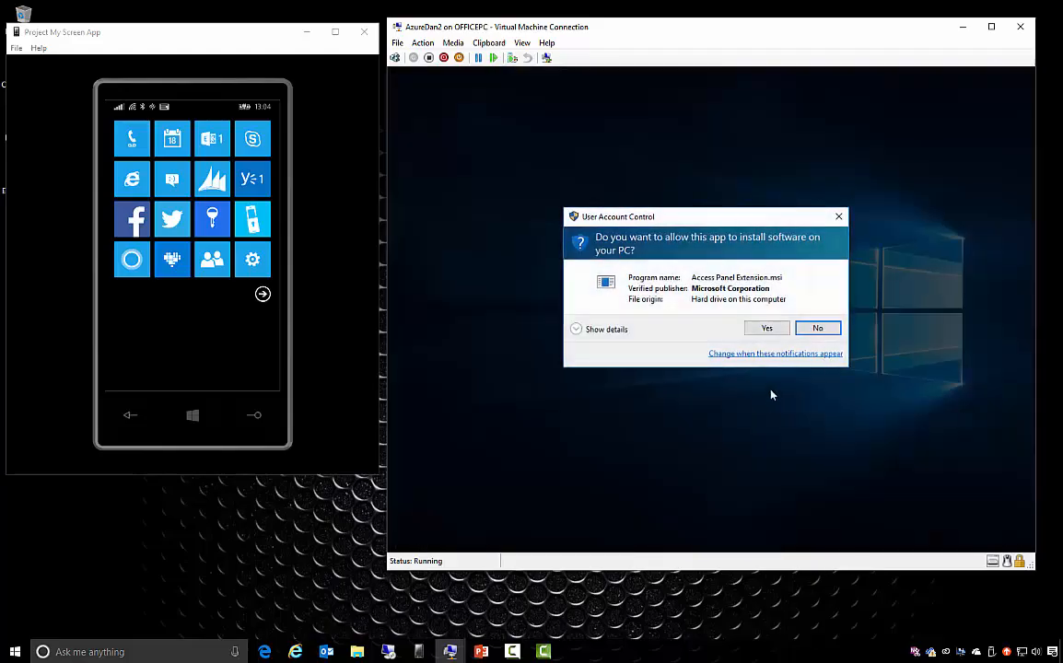
click(767, 329)
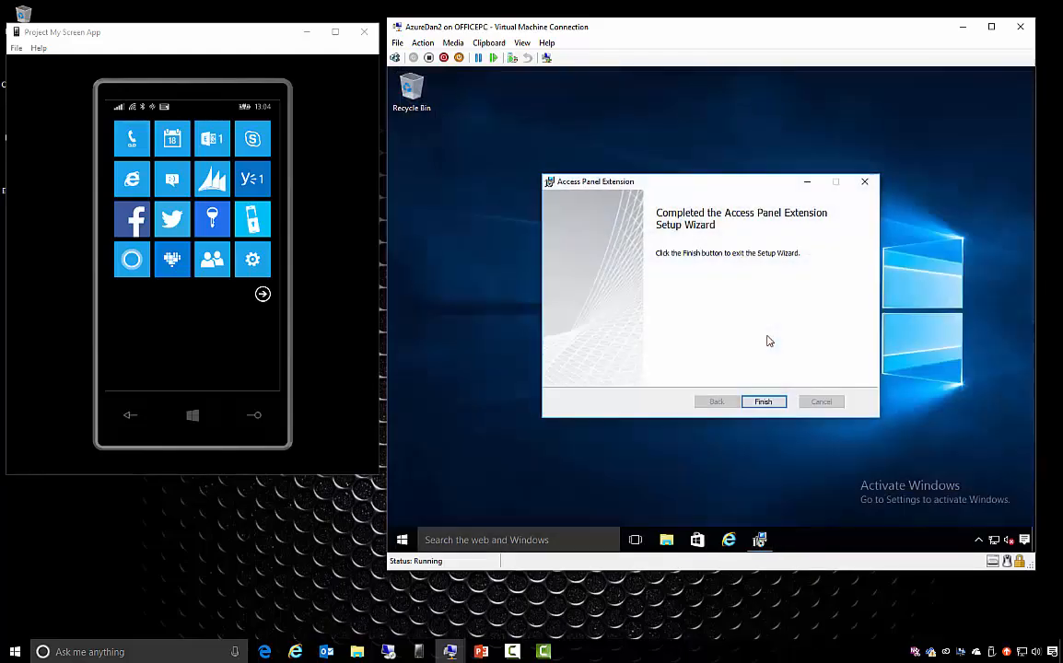
click(764, 402)
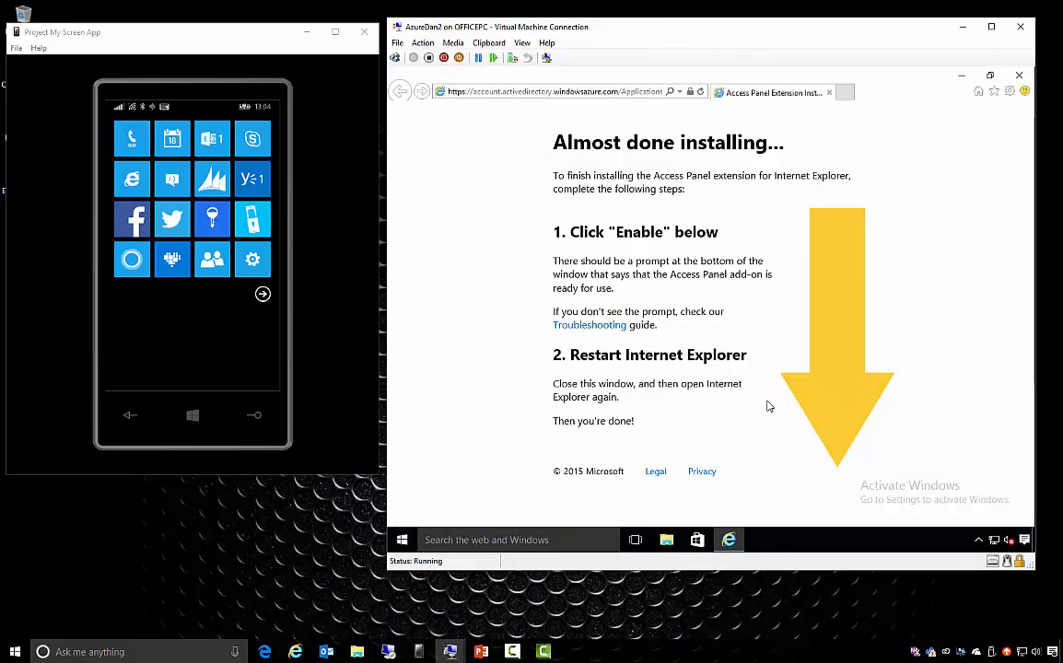
click(854, 513)
click(1019, 76)
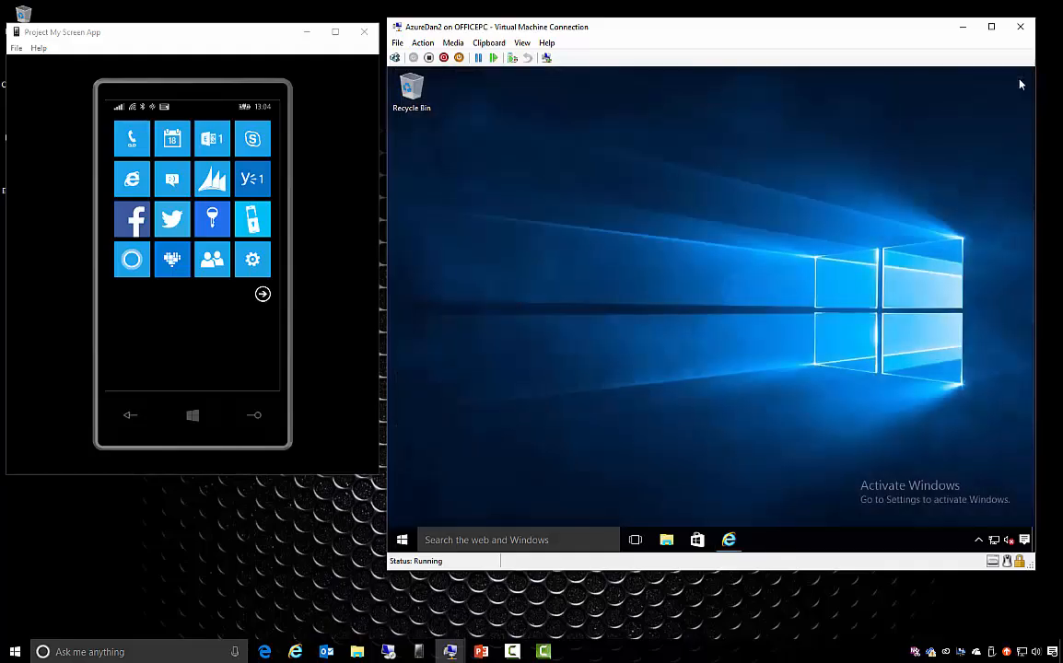
click(729, 539)
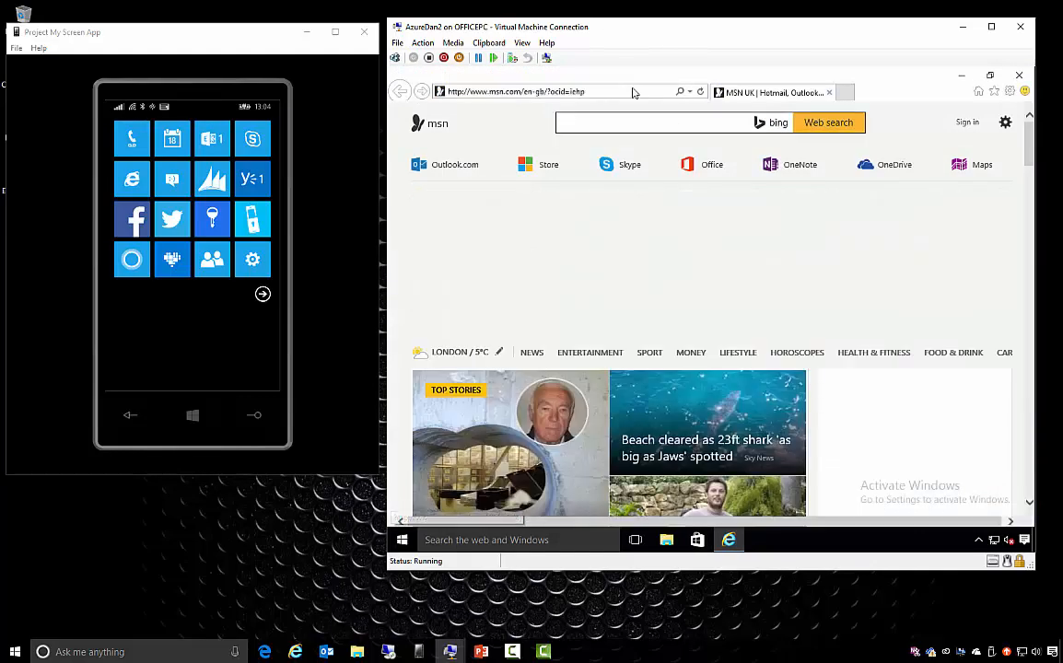
- Return to myapps.microsoft.com and sign in again with the saved work account and its password
click(633, 93)
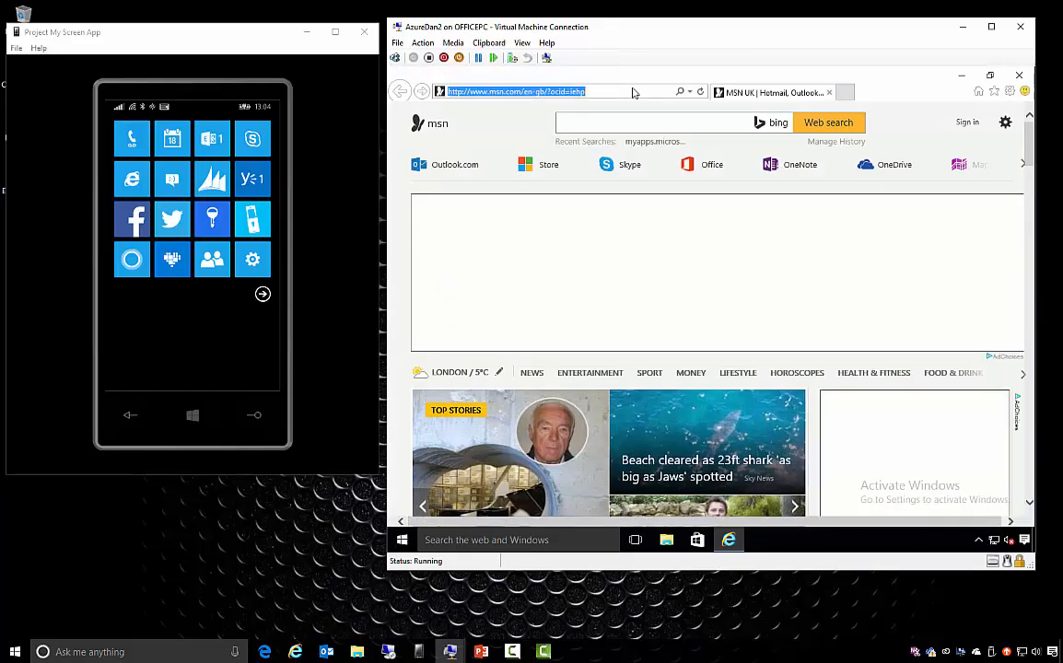
text(my)
key(Return)
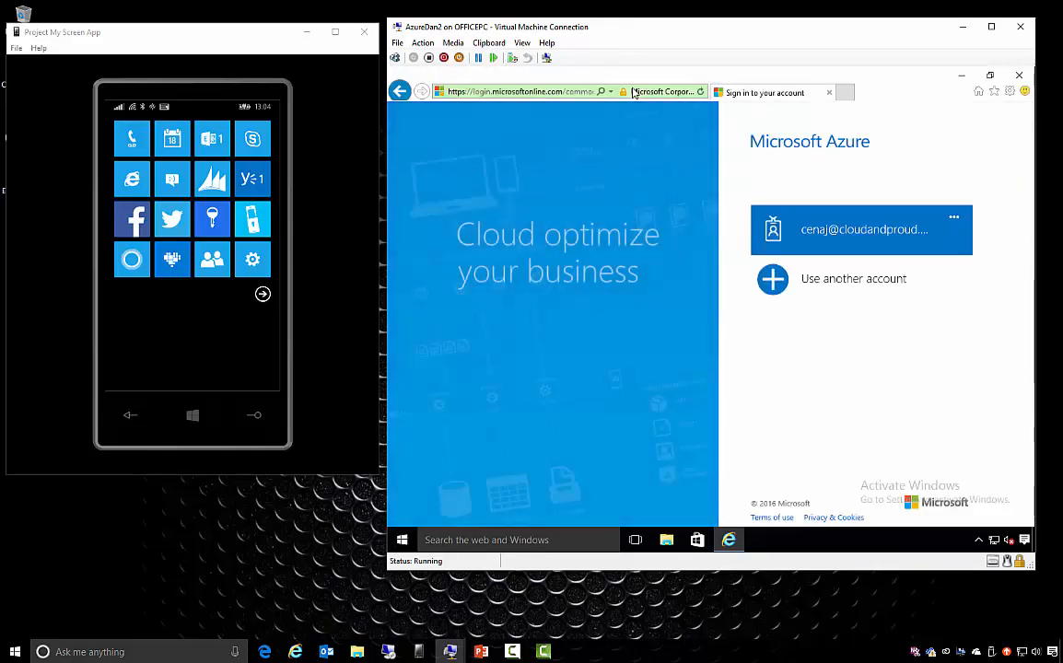
click(835, 231)
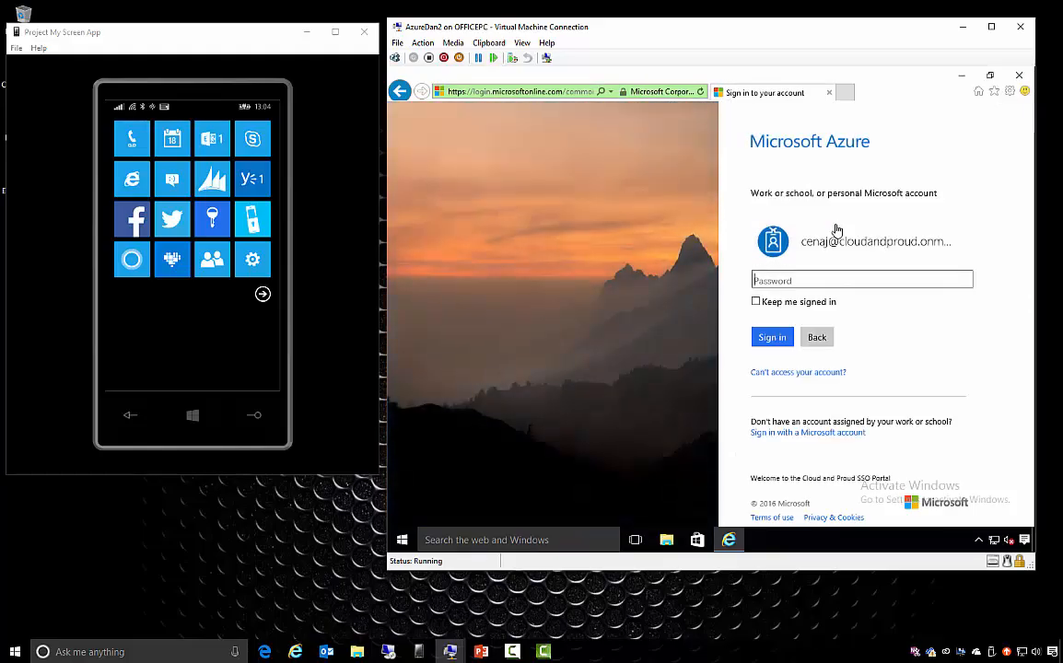
text(••••••••••)
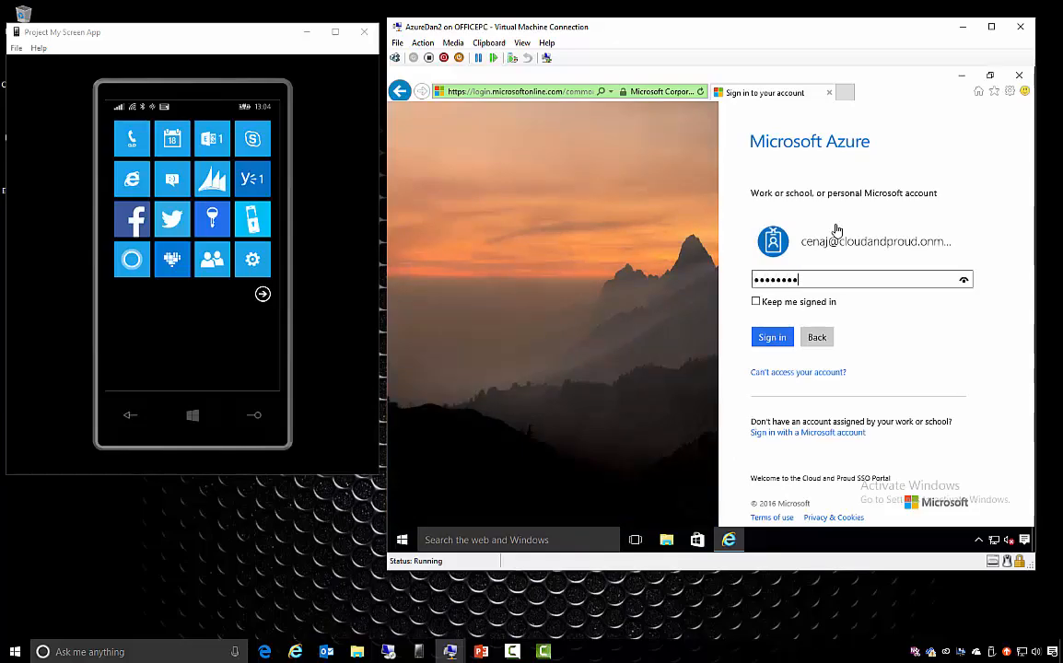
click(772, 337)
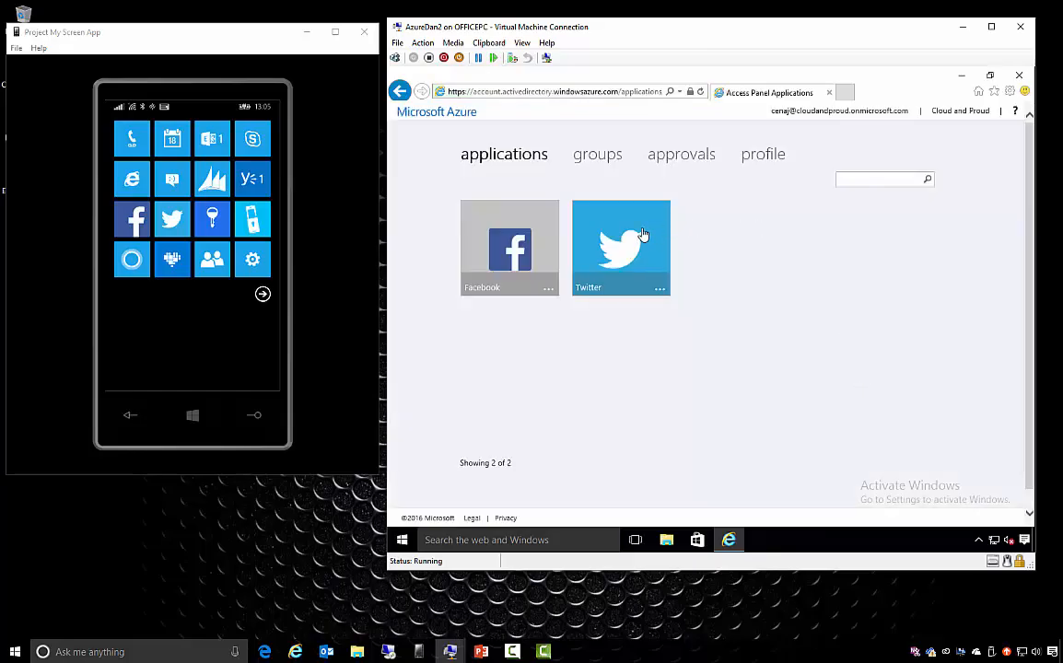
- Launch the Twitter app from its Access Panel tile
click(643, 235)
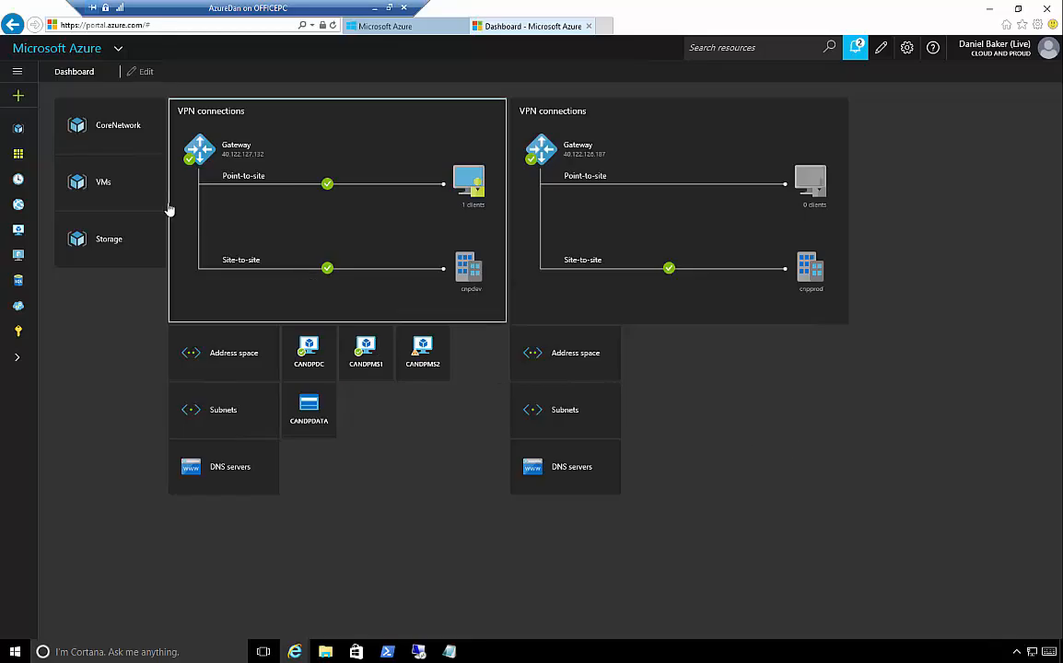
- Open the VMs resource group's Users blade and review the list of available roles
mouse_move(120, 199)
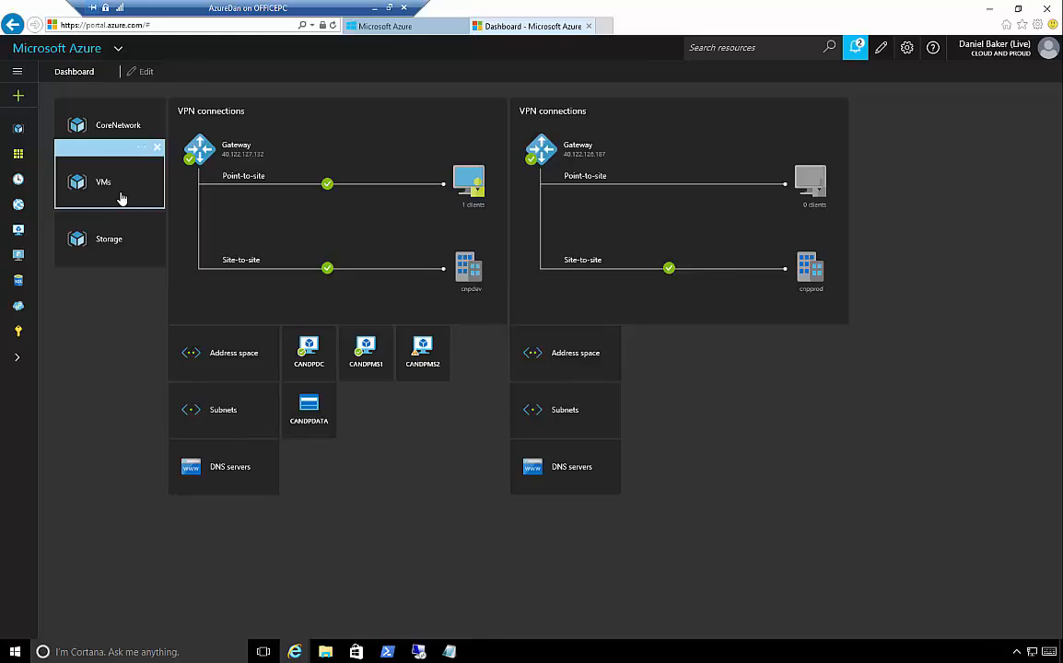
click(120, 199)
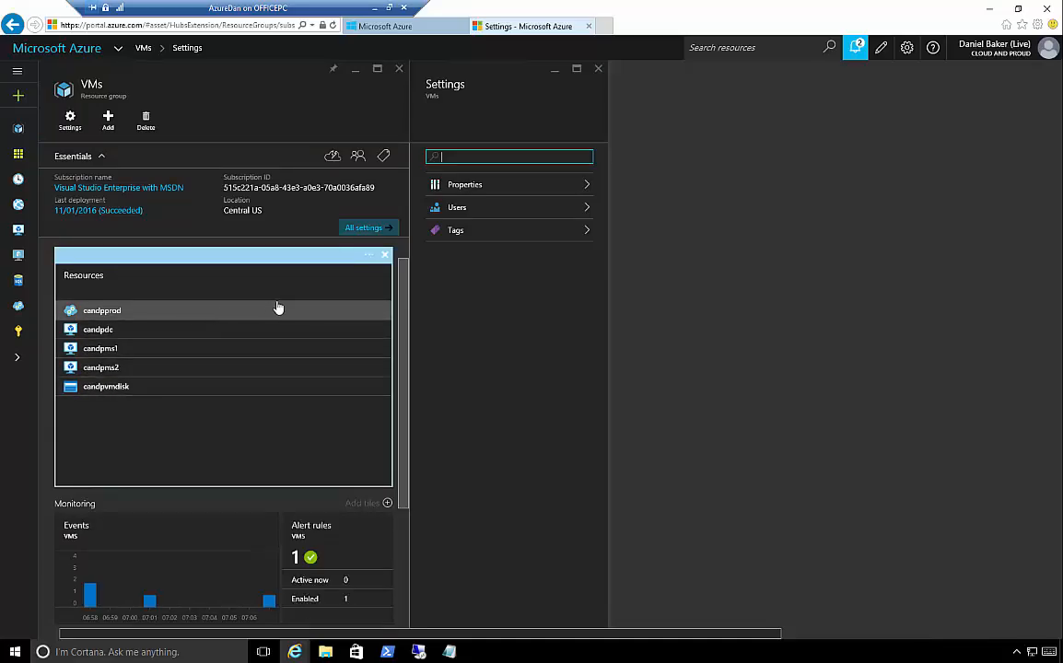
click(359, 157)
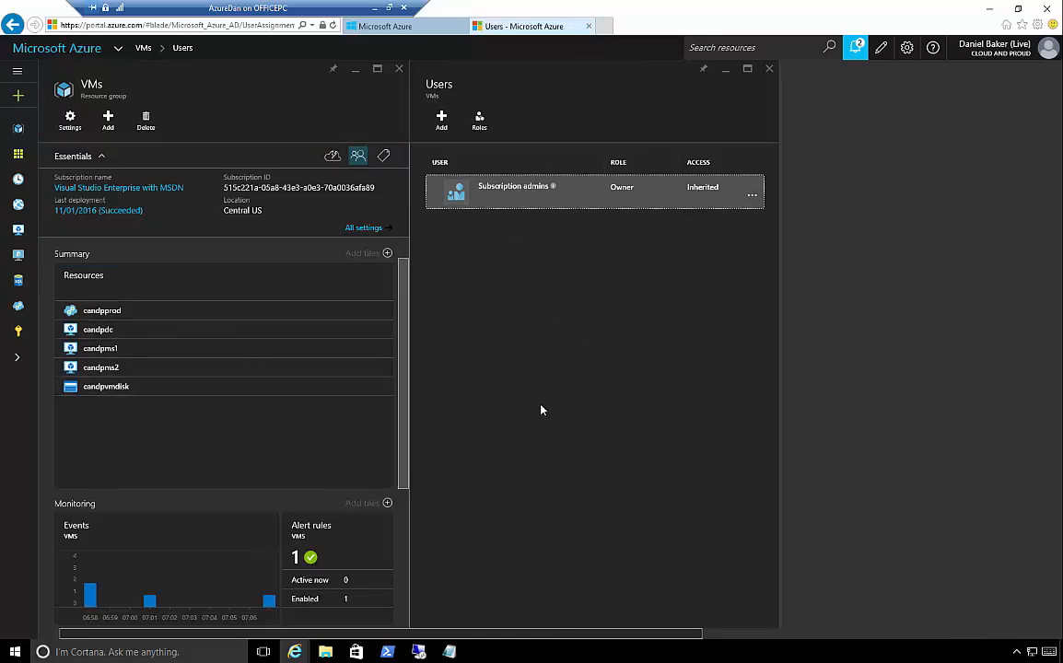
click(478, 124)
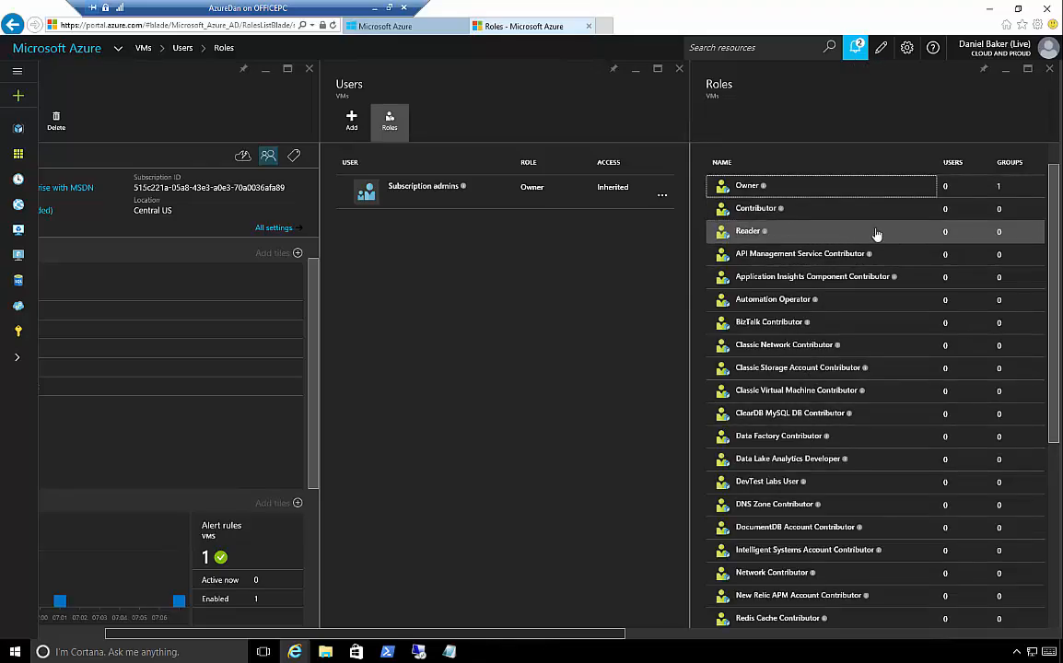
scroll(871, 241, down, 4)
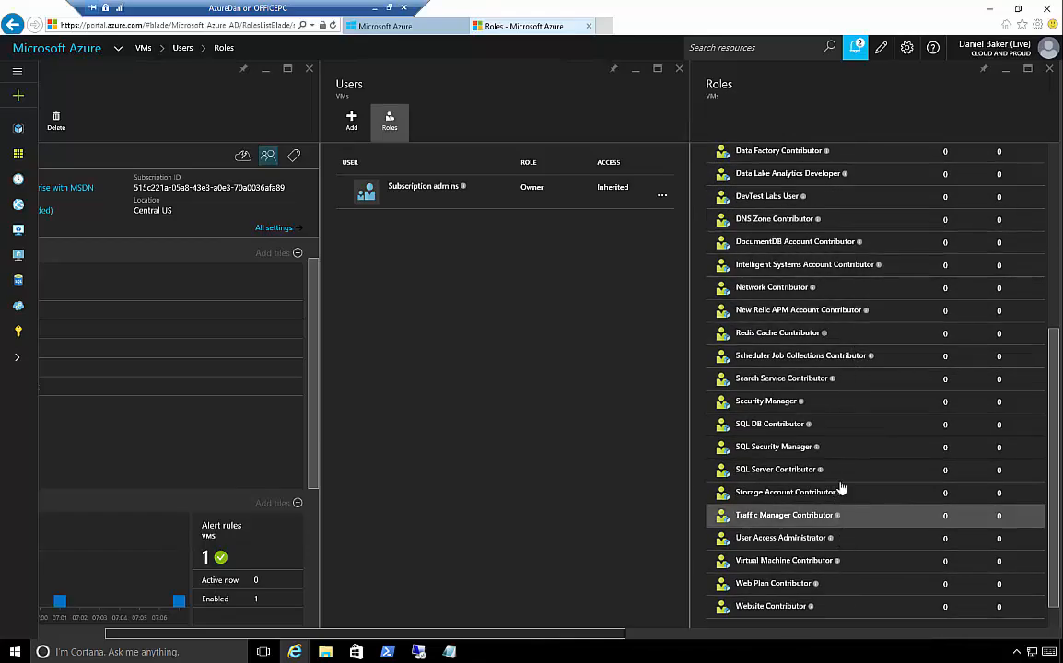
scroll(778, 233, up, 4)
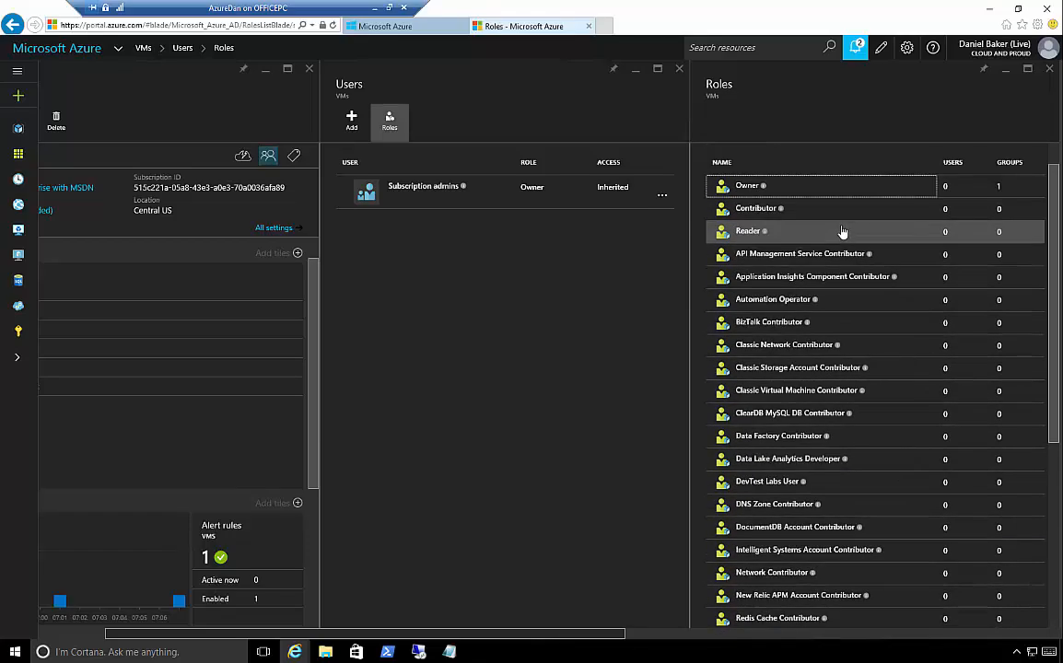
click(1049, 68)
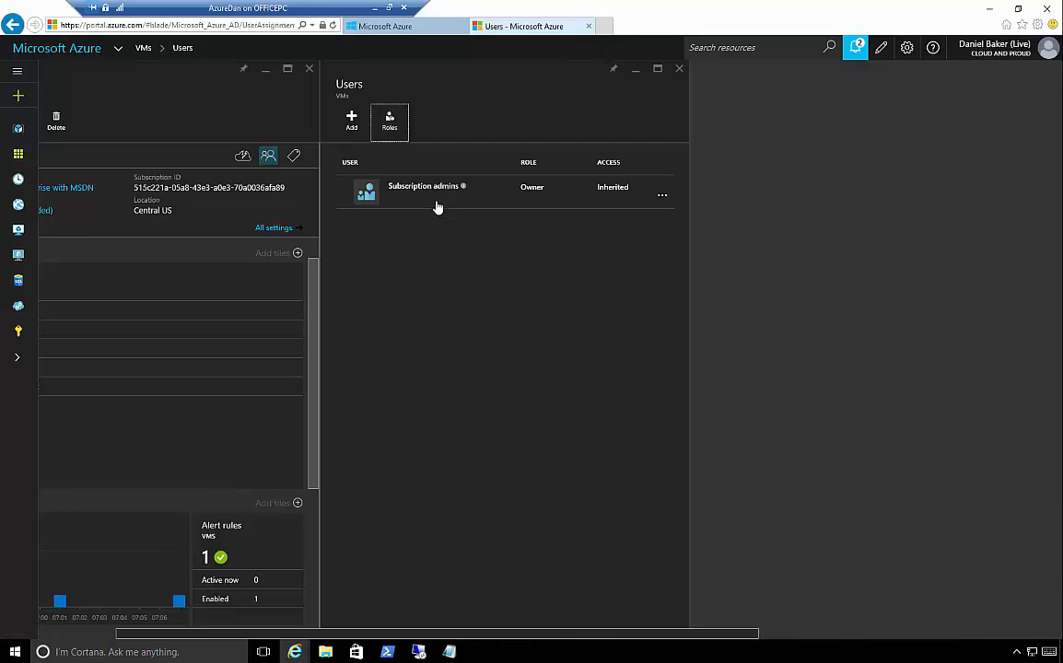
- Add the test user account to the VMs resource group with the Reader role
click(351, 121)
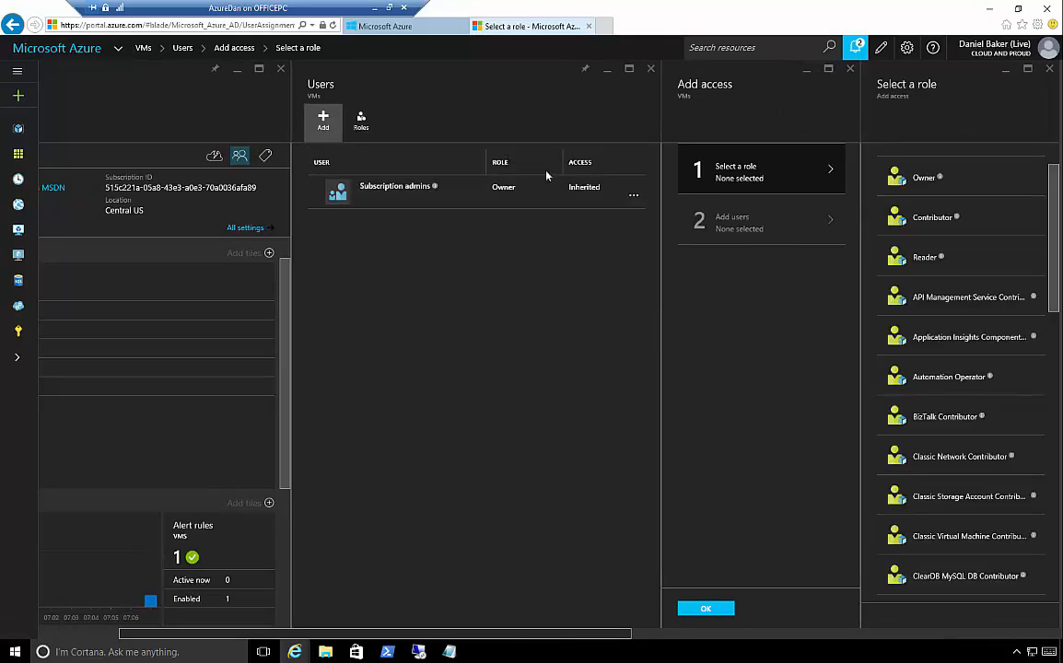
click(922, 265)
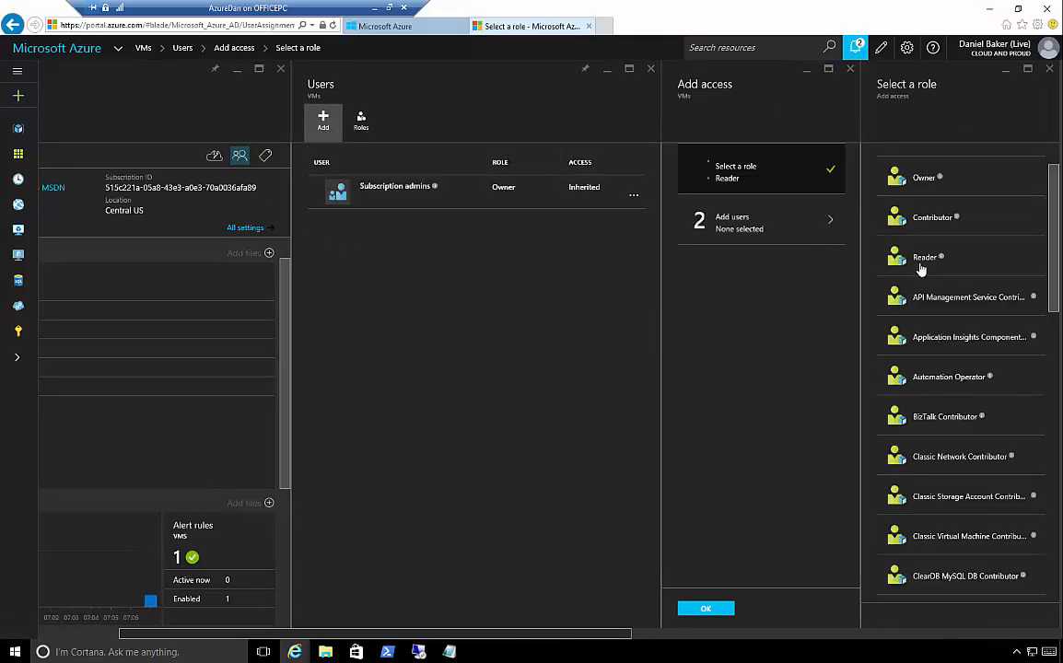
click(811, 221)
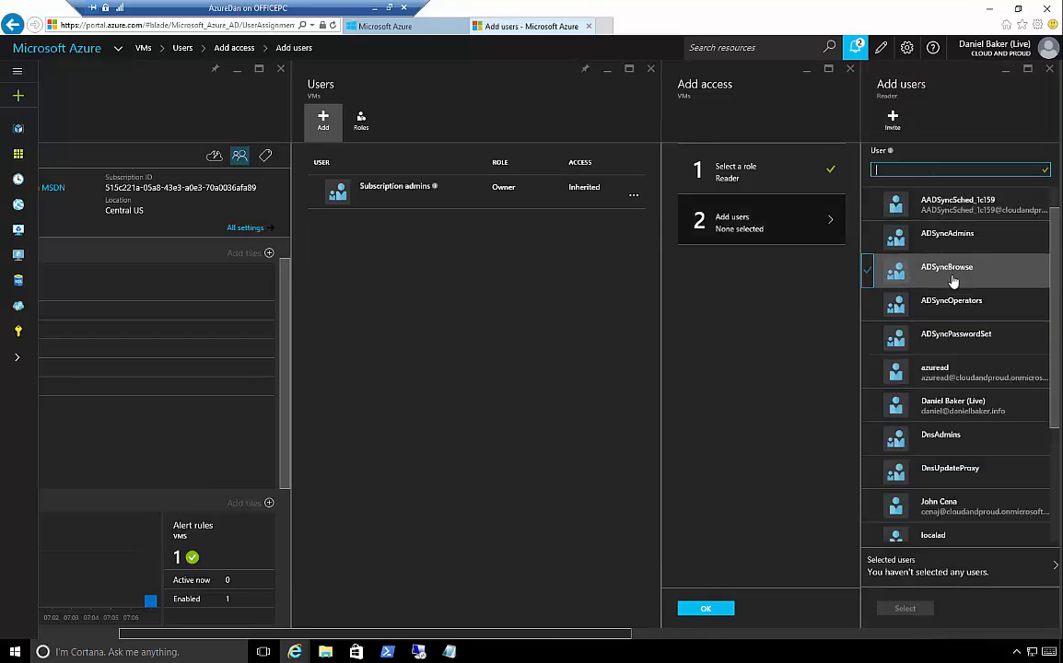
click(898, 302)
click(939, 509)
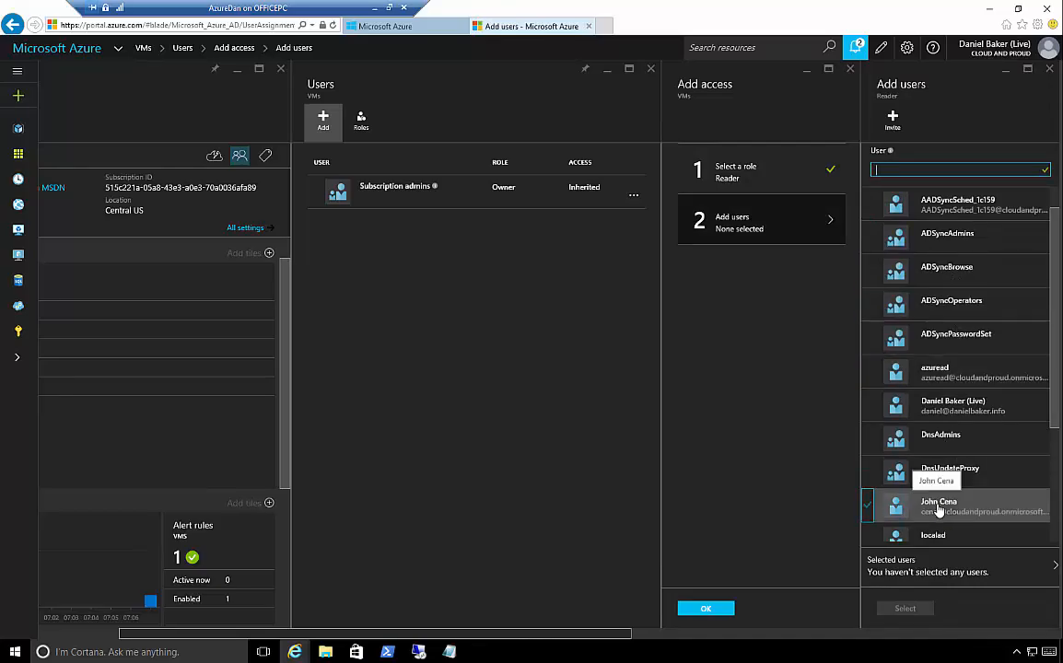
click(929, 511)
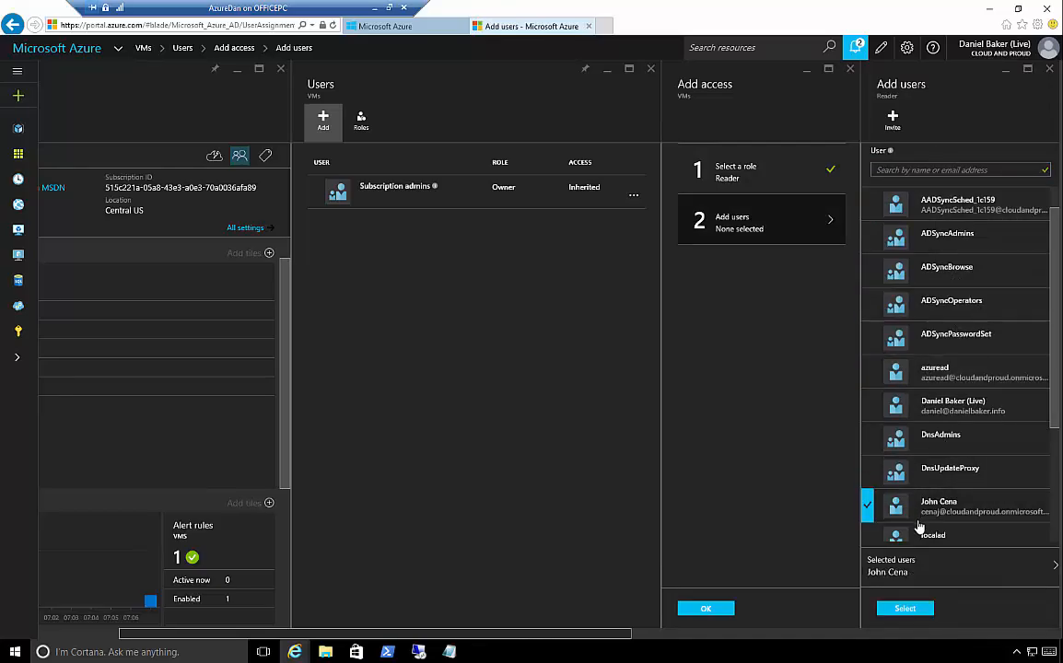
click(903, 609)
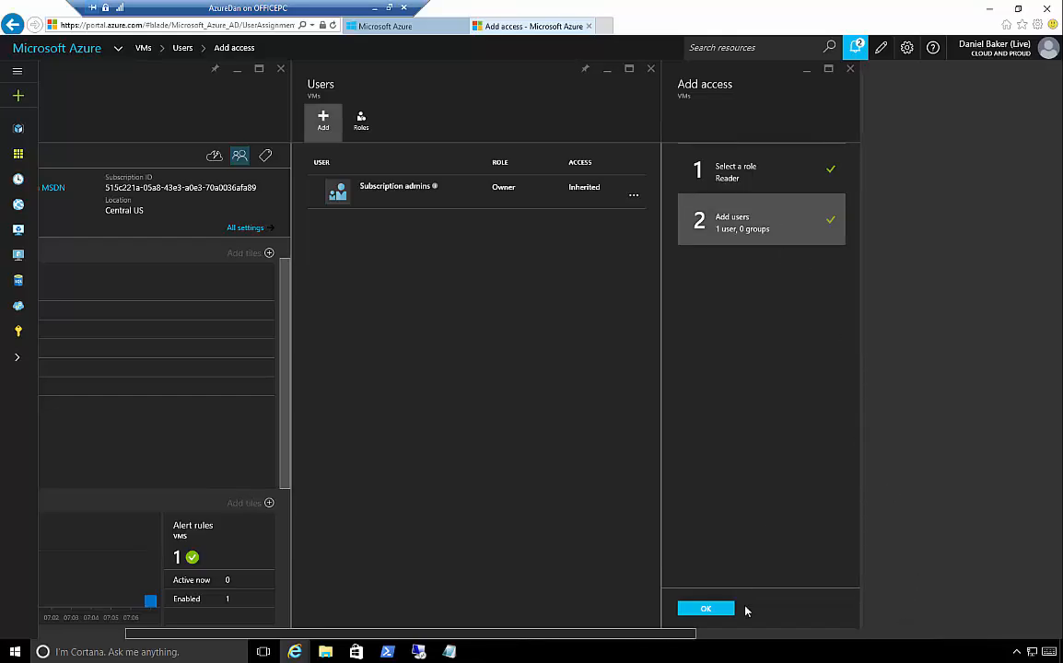
click(711, 610)
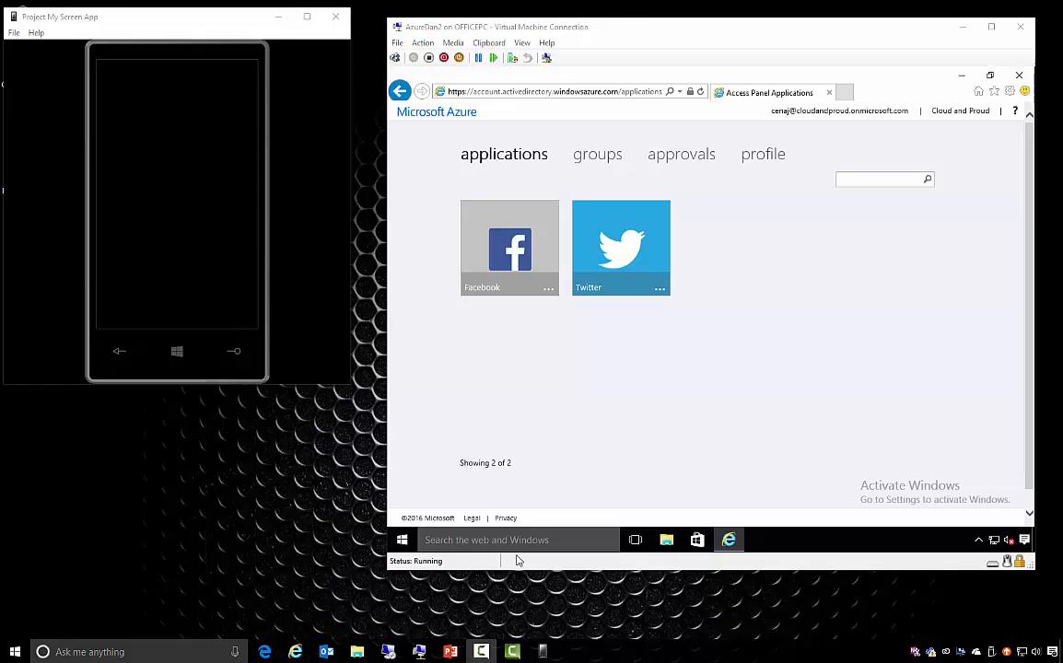
- In the VM's Internet Explorer, load portal.azure.com in a new tab
click(847, 96)
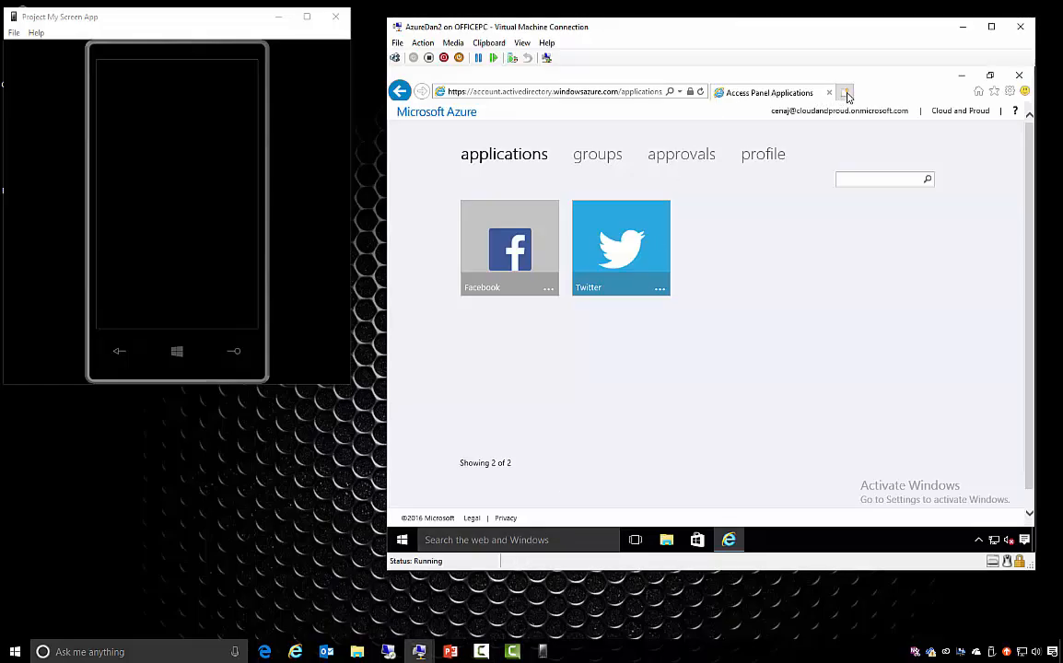
click(848, 96)
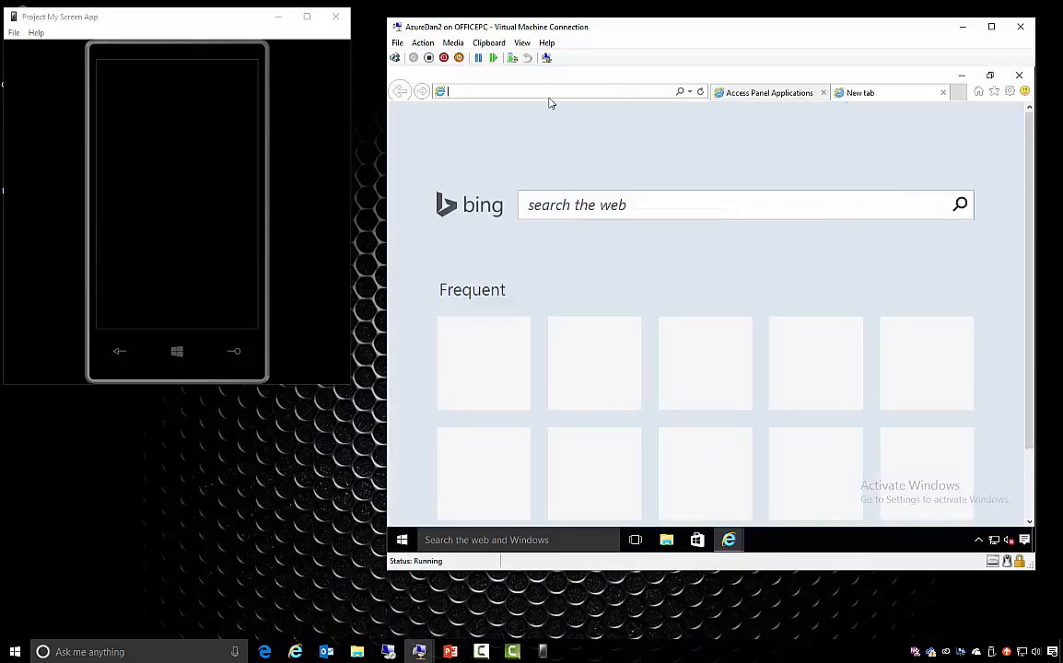
text(port)
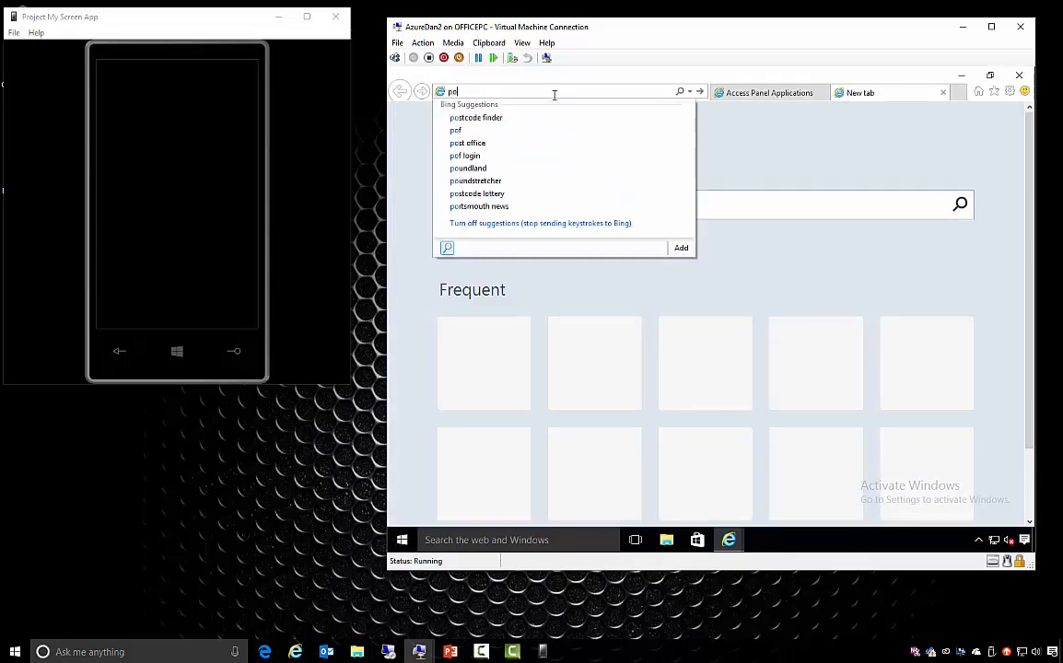
text(al)
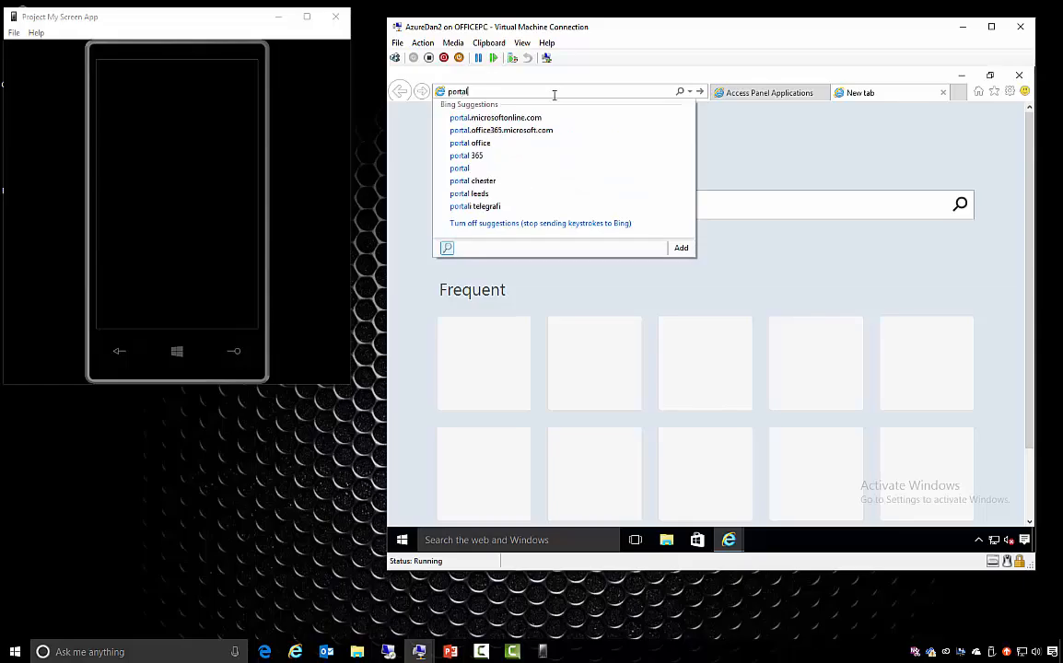
text(.azure.com)
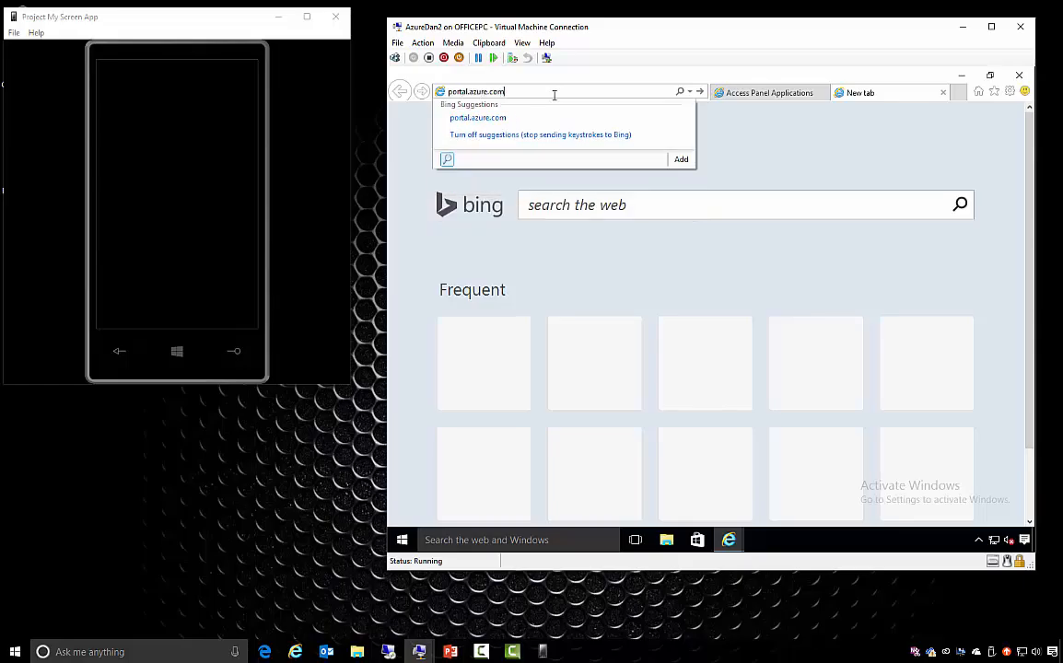
key(Return)
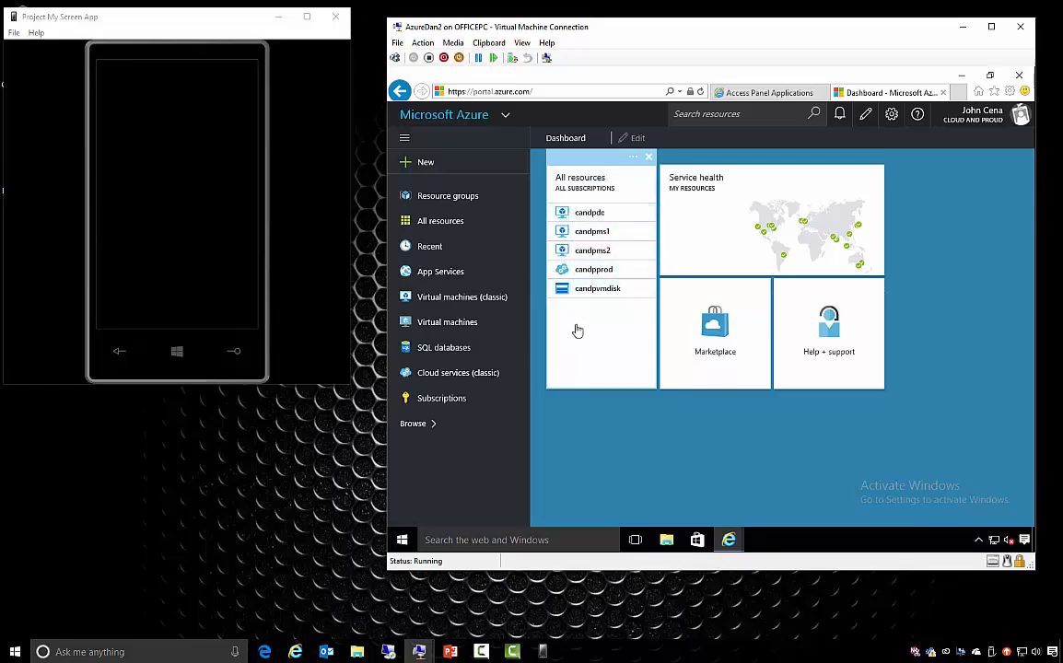
- Pick Windows Server 2012 R2 Datacenter from Compute using the Classic deployment model
click(414, 175)
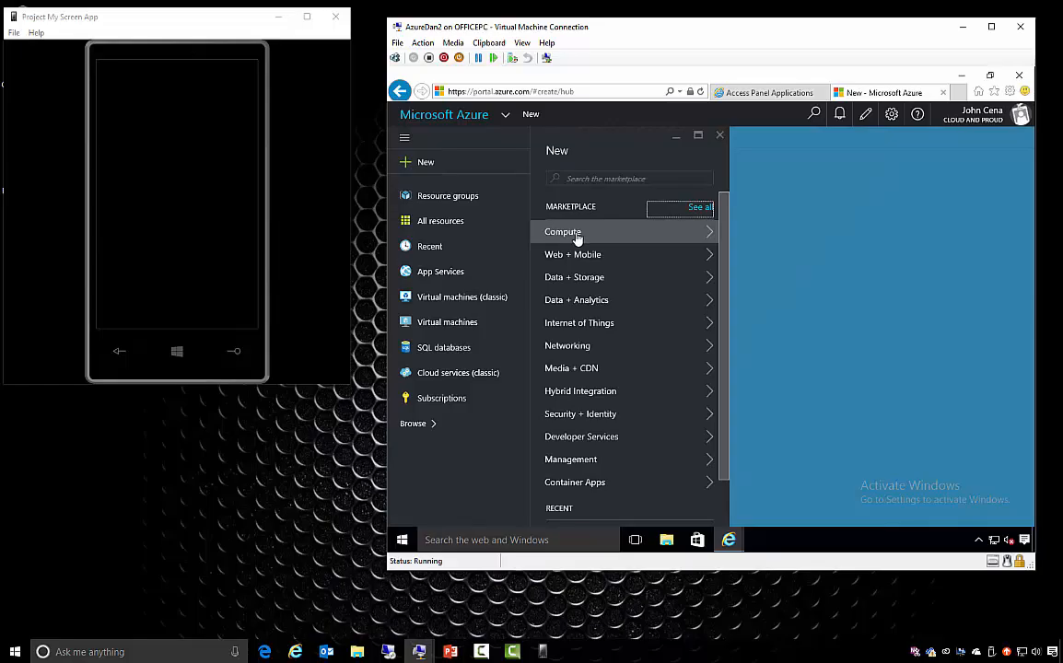
click(577, 237)
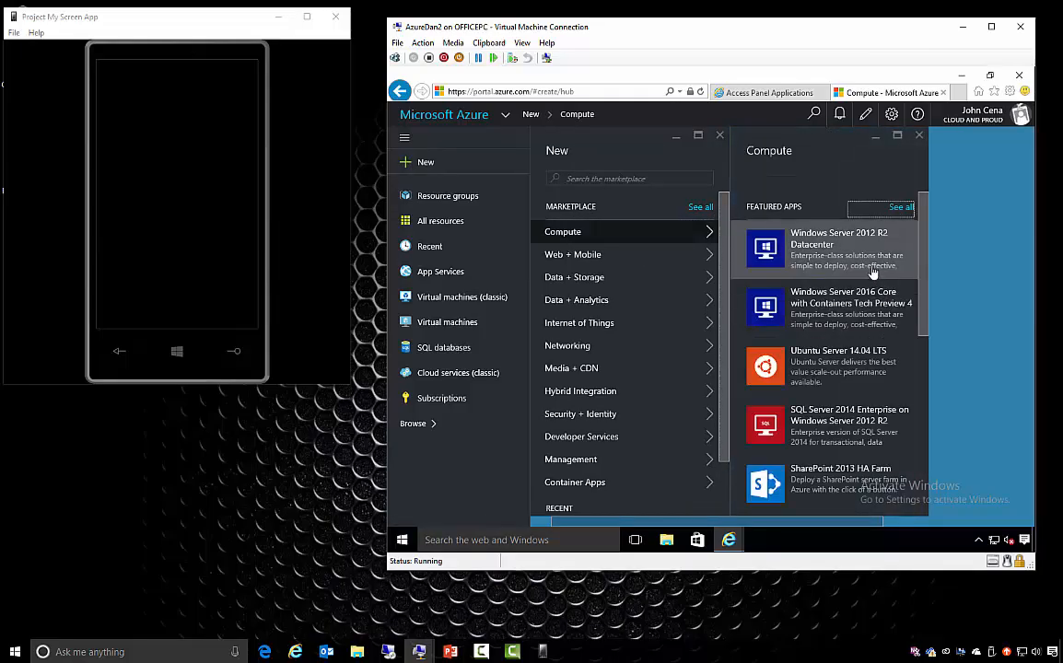
click(782, 242)
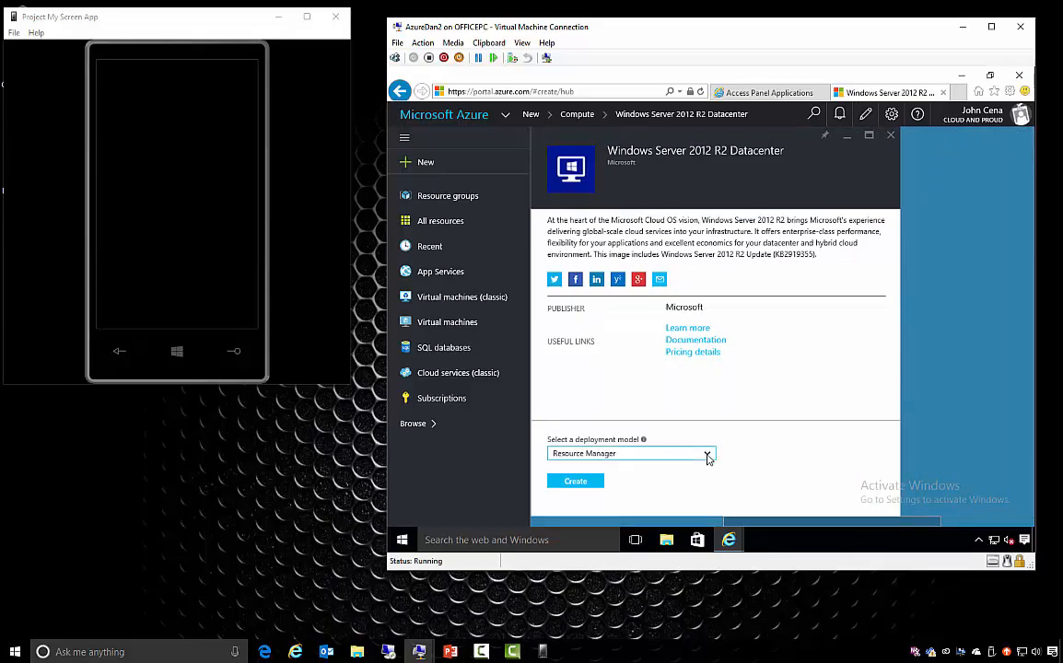
click(645, 452)
click(608, 442)
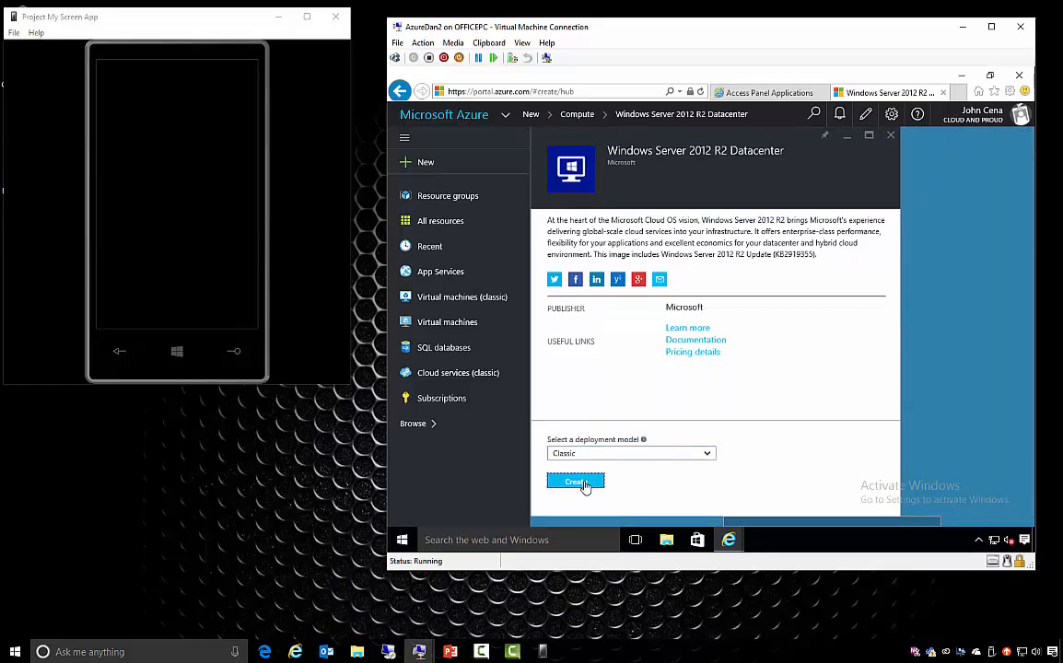
click(584, 484)
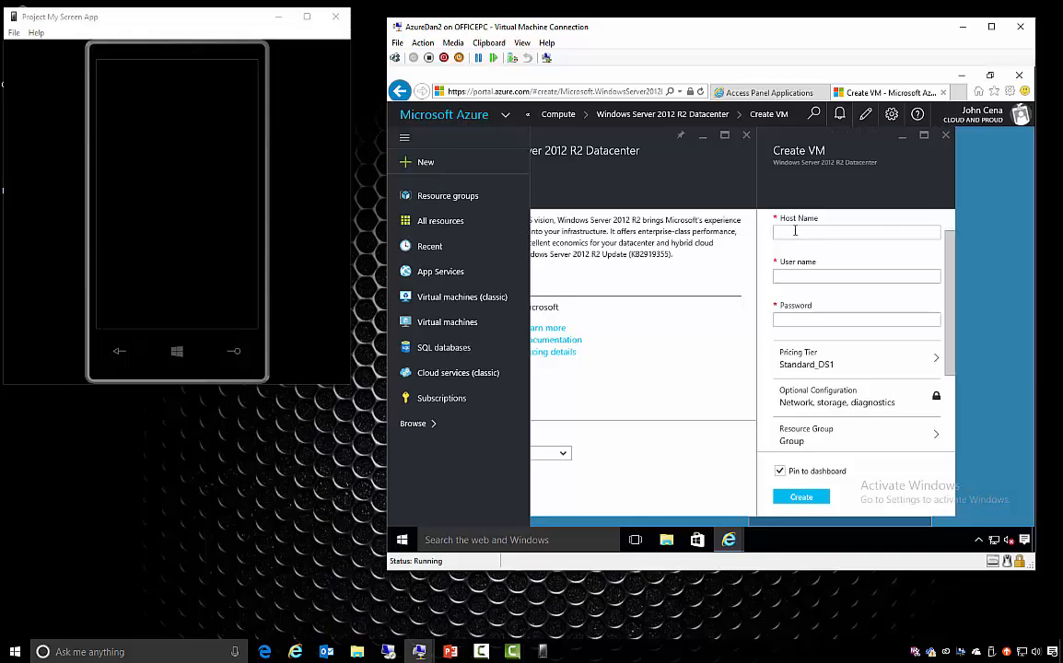
- Submit the VM in resource group VMs with host name testvm, user Student and a password
click(838, 437)
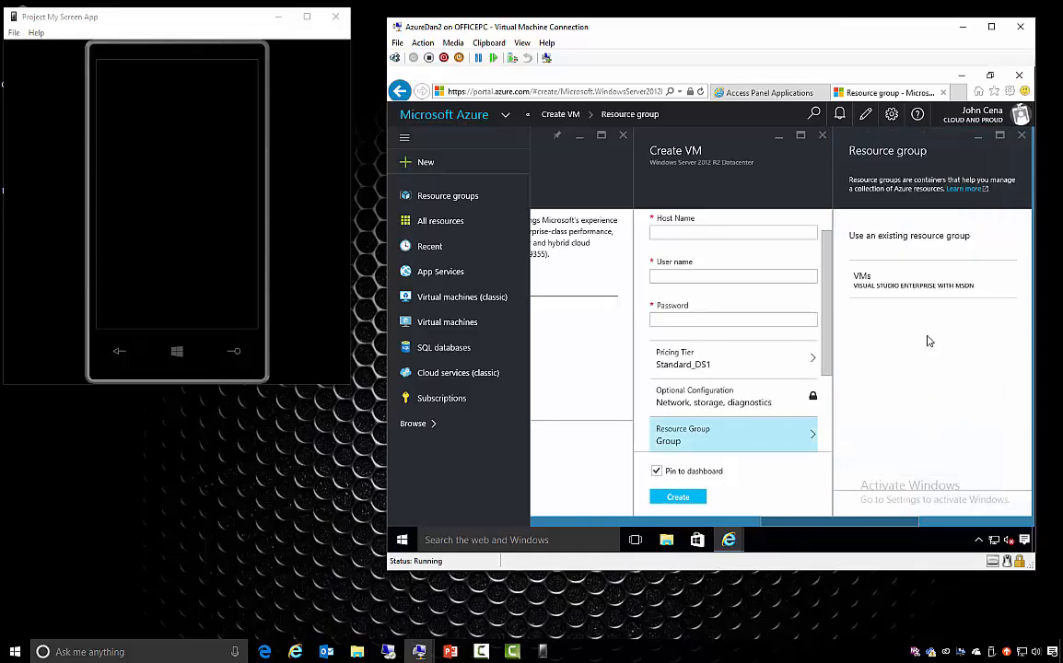
click(892, 287)
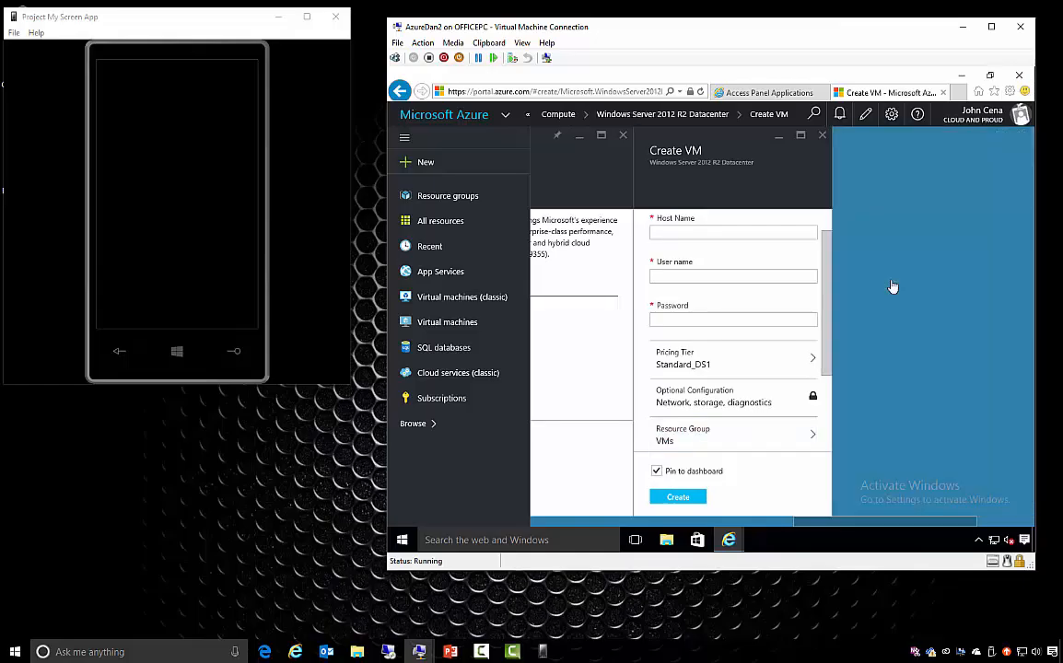
click(672, 235)
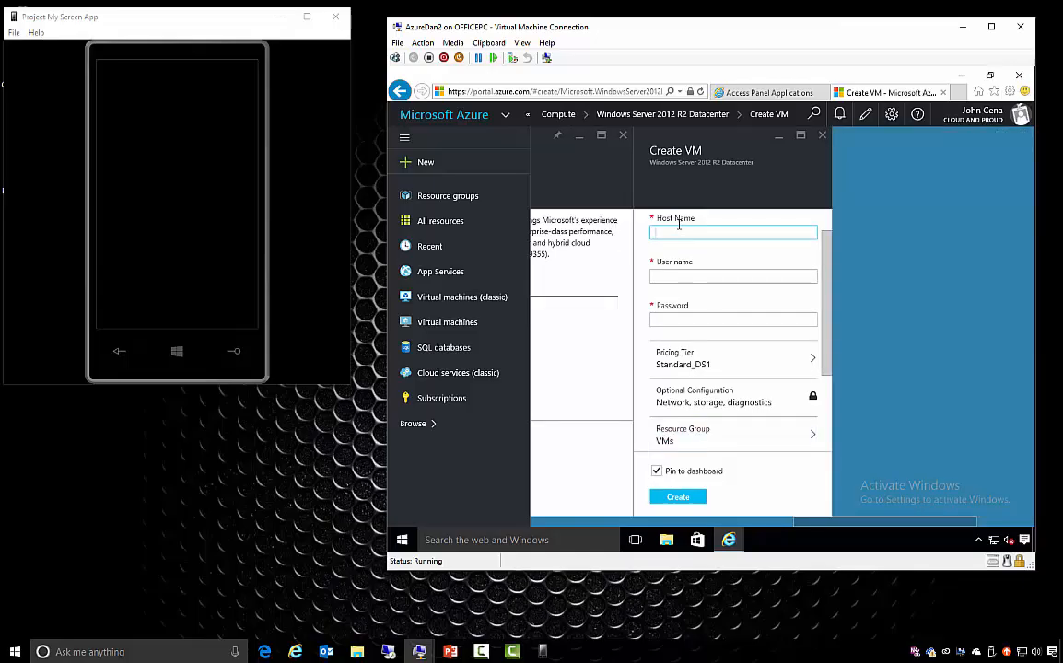
text(testvm)
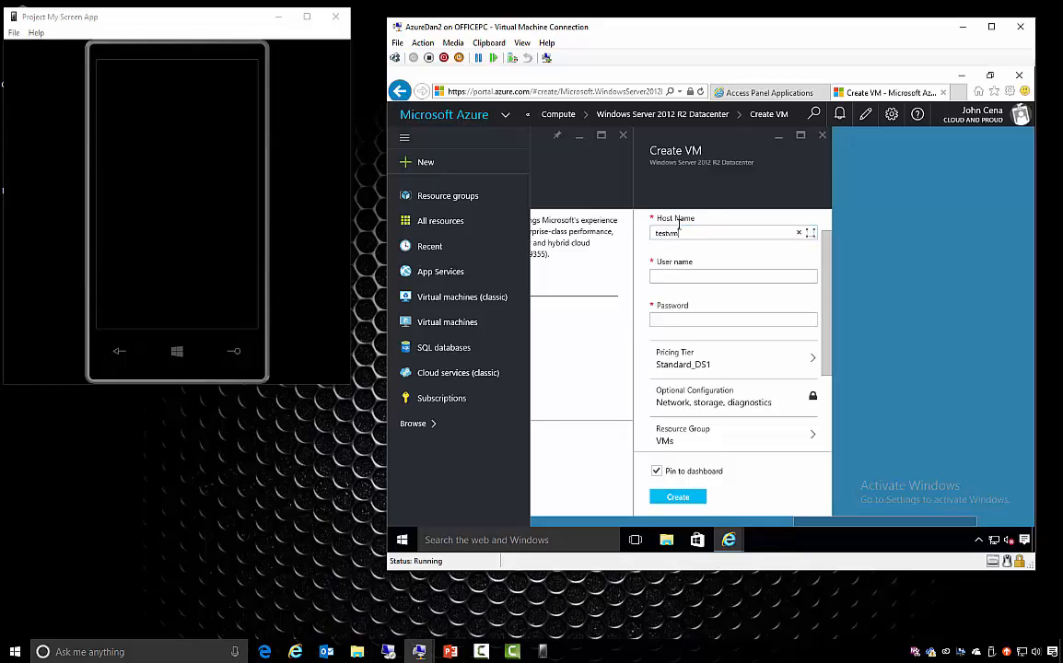
key(Tab)
text(S)
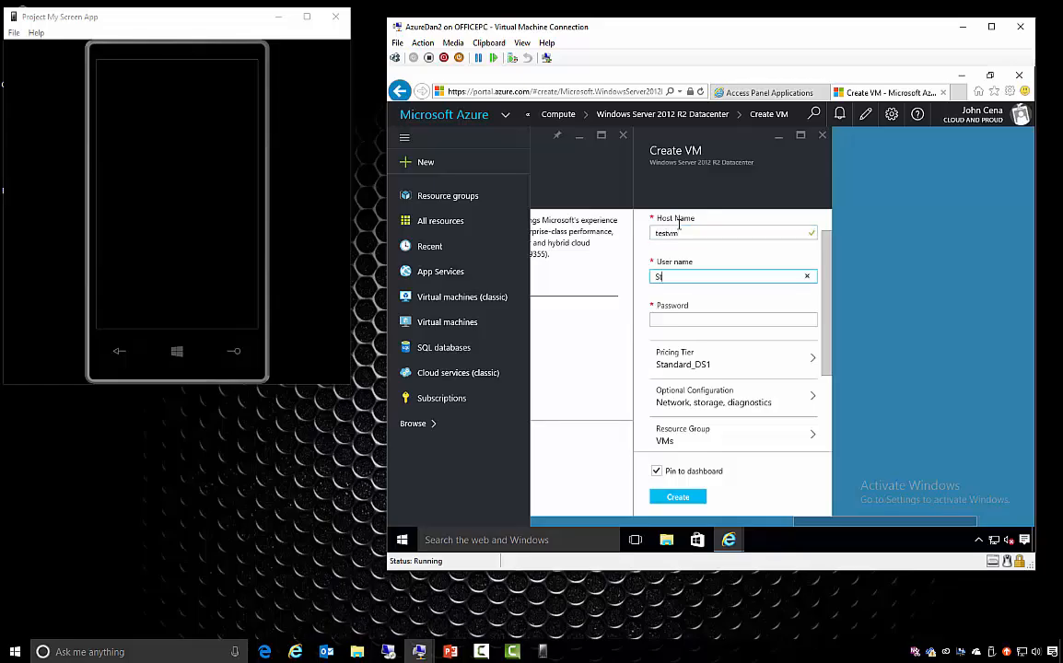
key(Tab)
text(P)
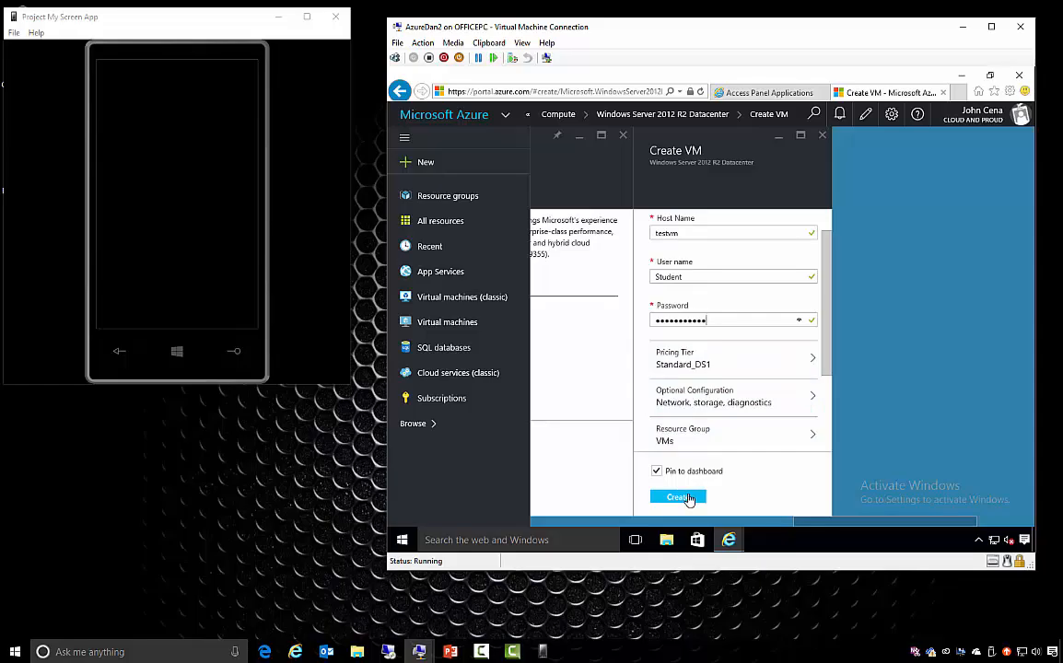
click(689, 498)
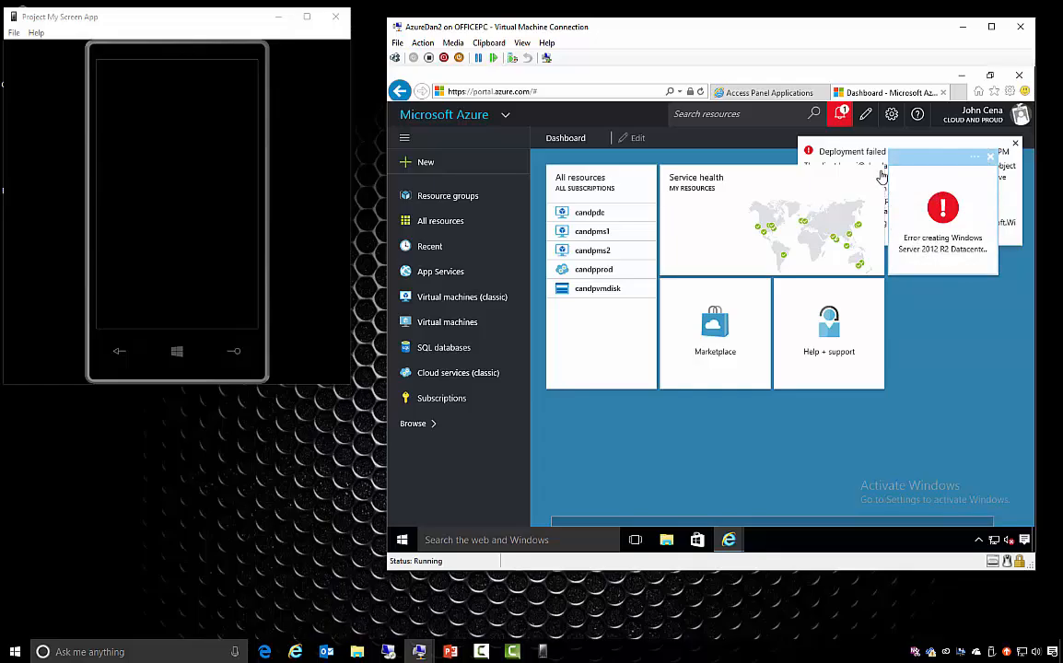
- Read the deployments/write authorization error, then remove the error tile and dismiss the failure notification
click(802, 154)
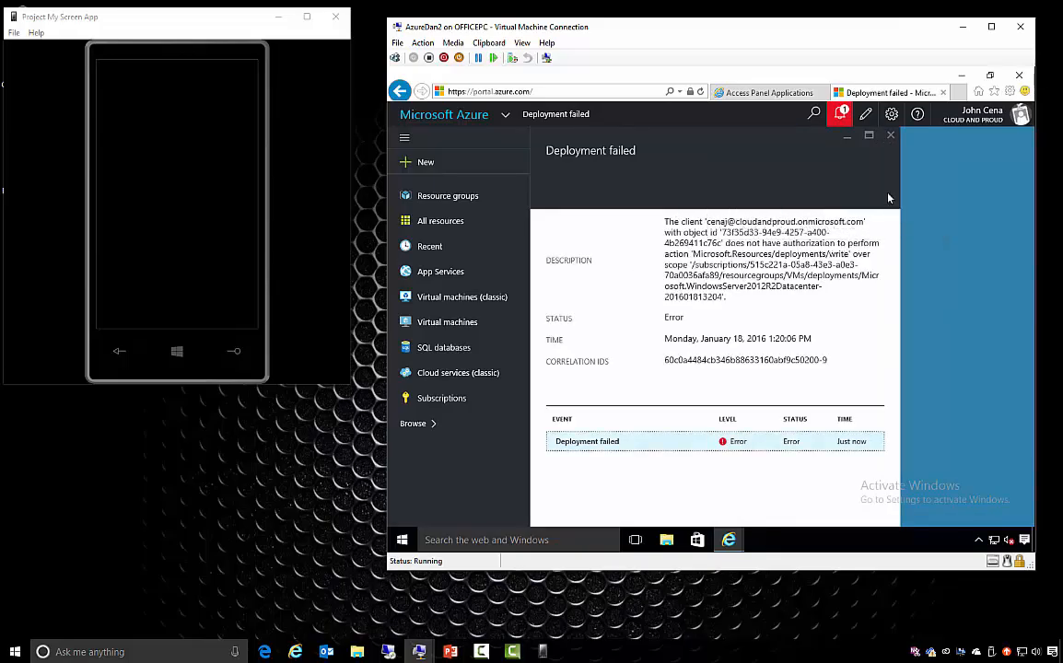
click(891, 137)
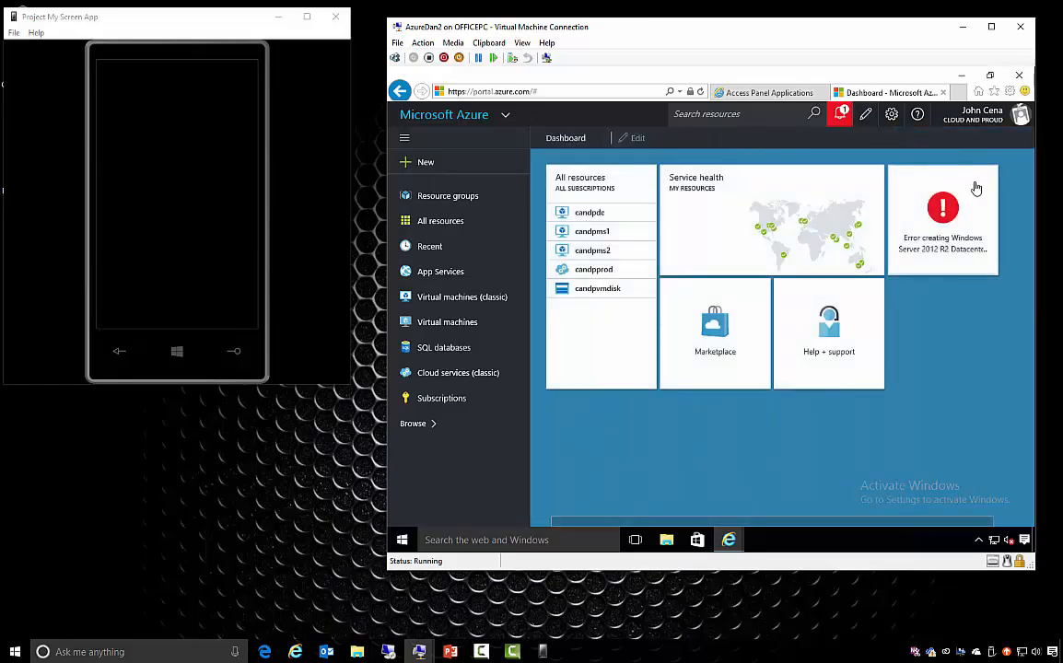
click(990, 158)
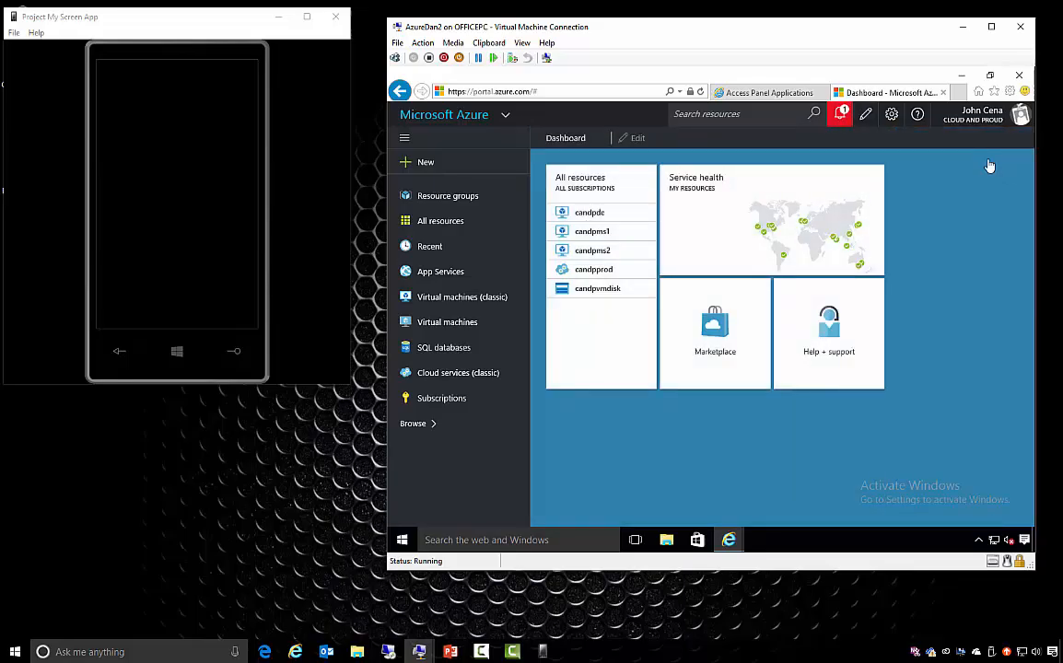
click(840, 115)
click(841, 114)
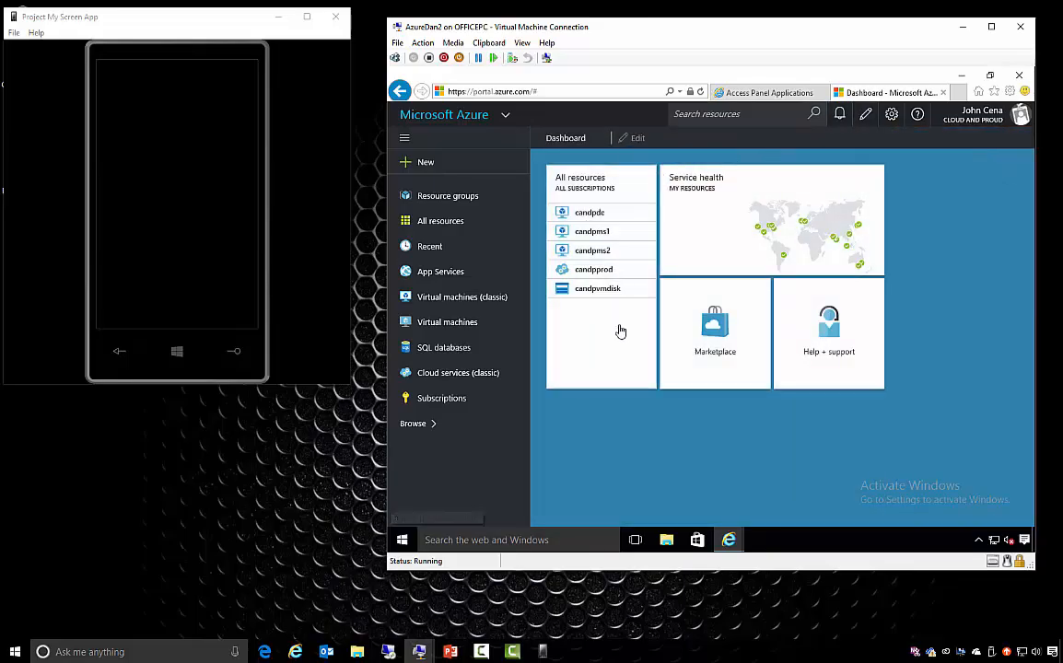
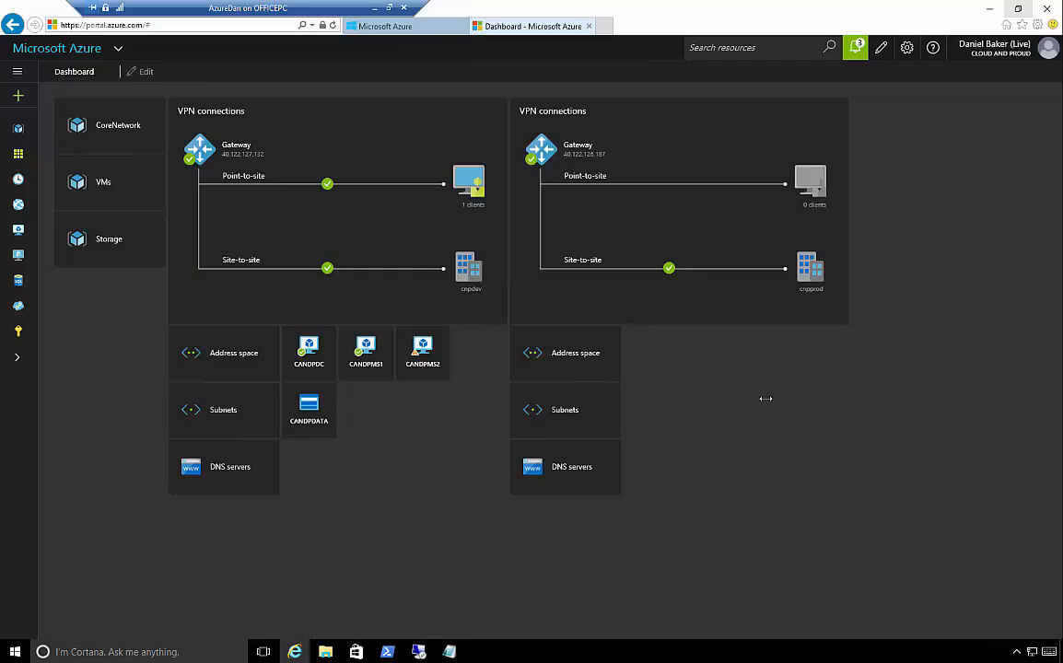
- Create a resource group named Databases in Central US and confirm its success in notifications
key(r)
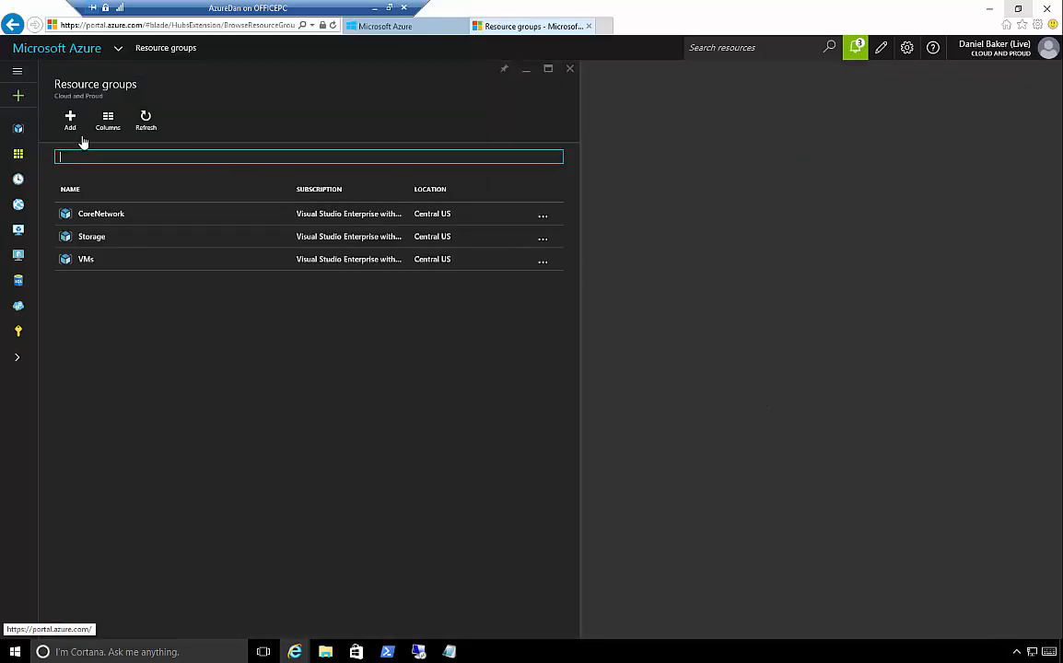
click(74, 125)
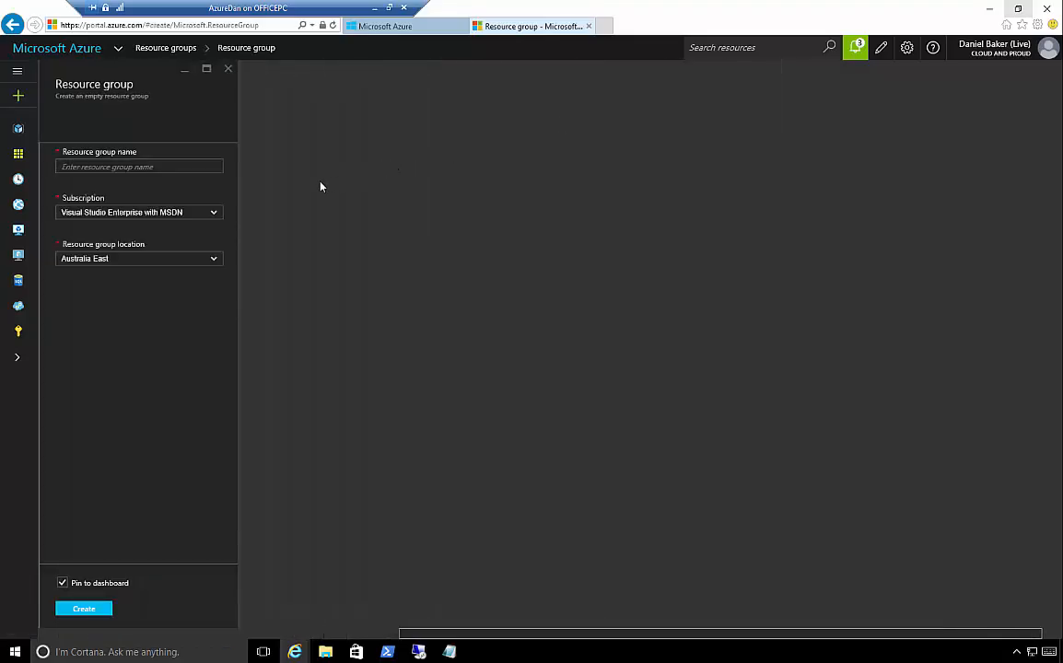
click(214, 261)
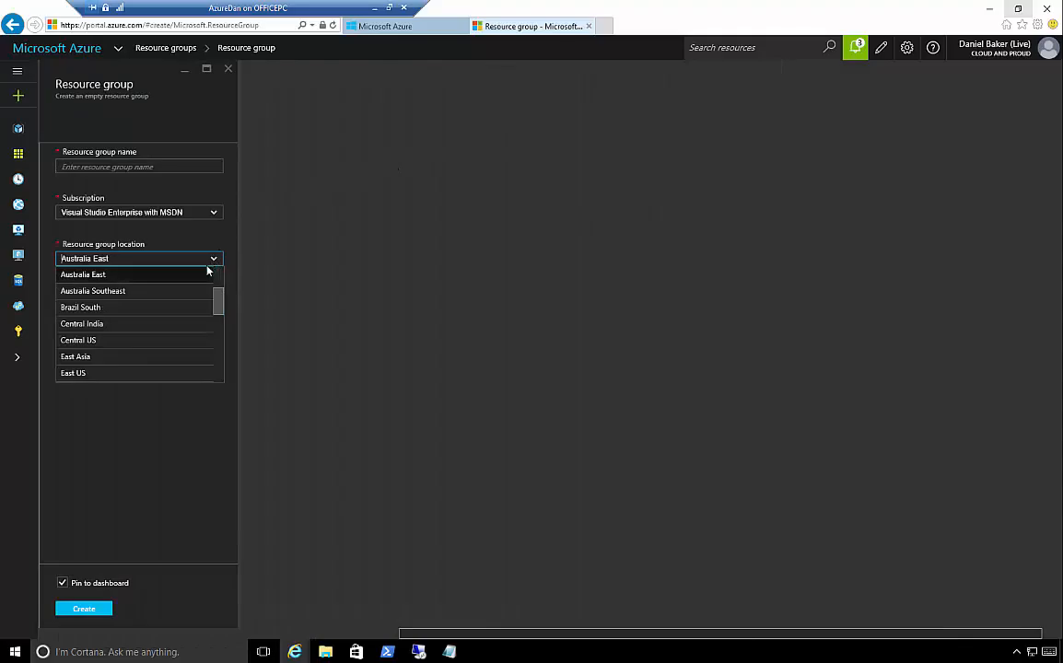
click(159, 341)
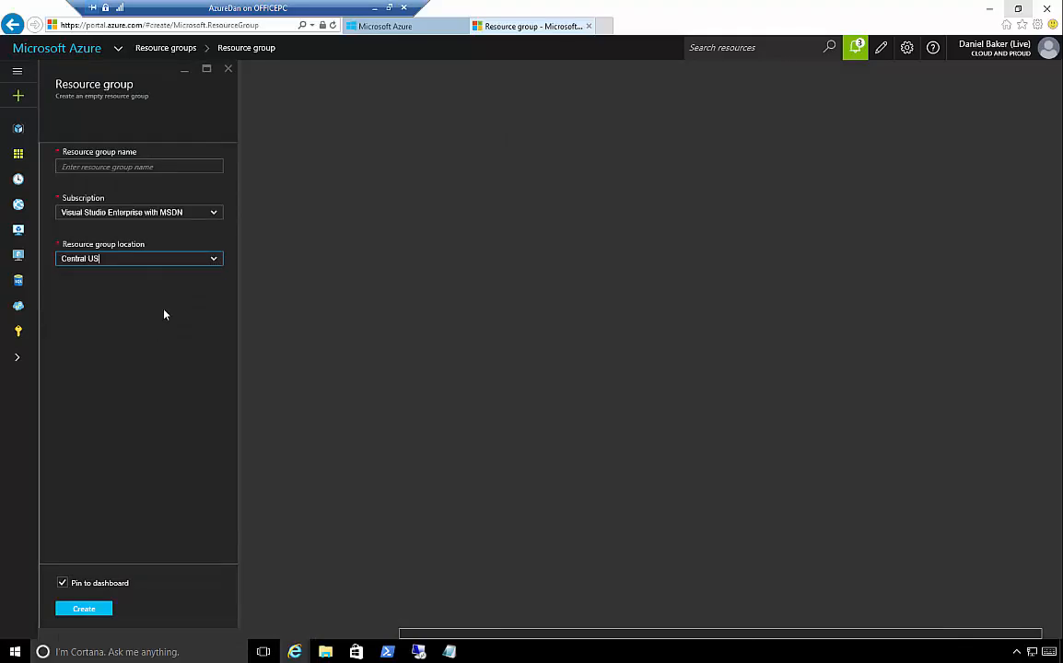
click(182, 162)
text(Databases)
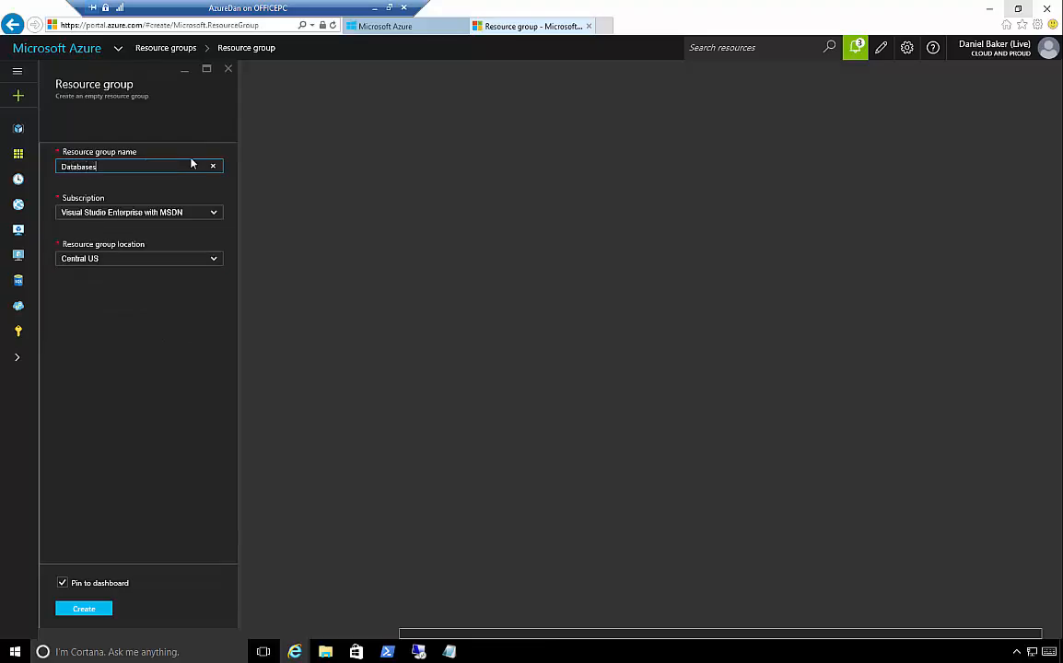
click(86, 612)
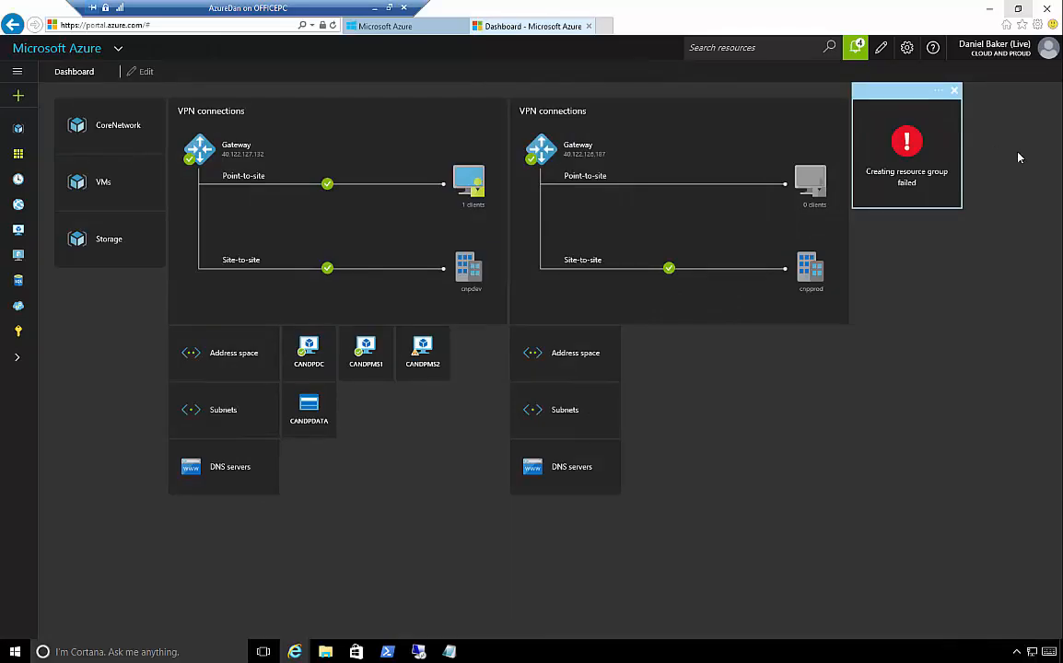
click(954, 91)
click(856, 50)
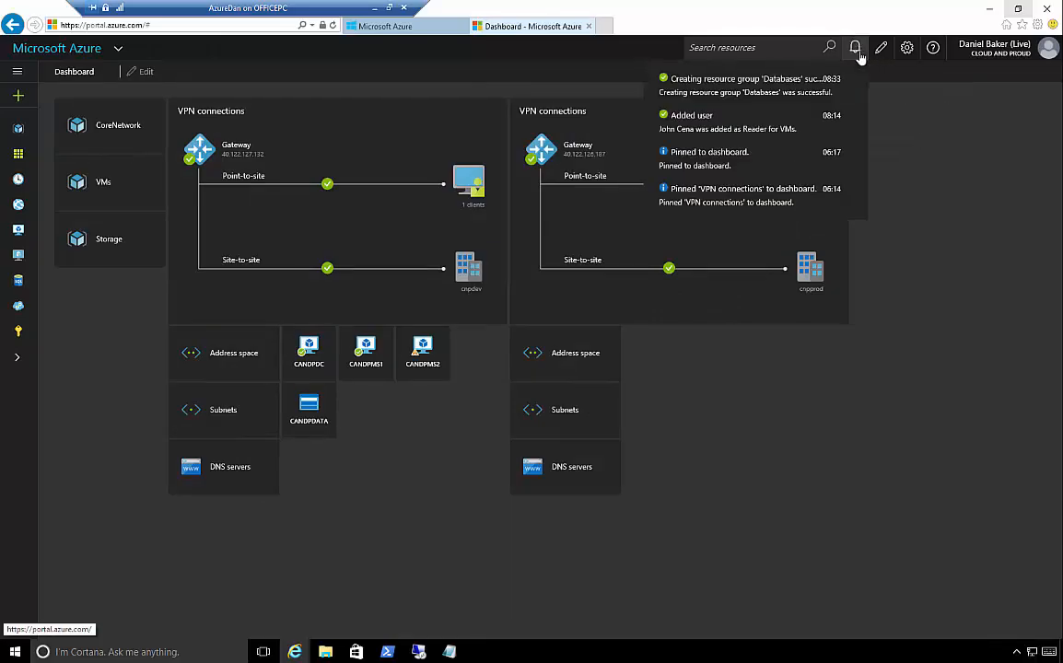
- Pin the Databases resource group to the dashboard
click(969, 178)
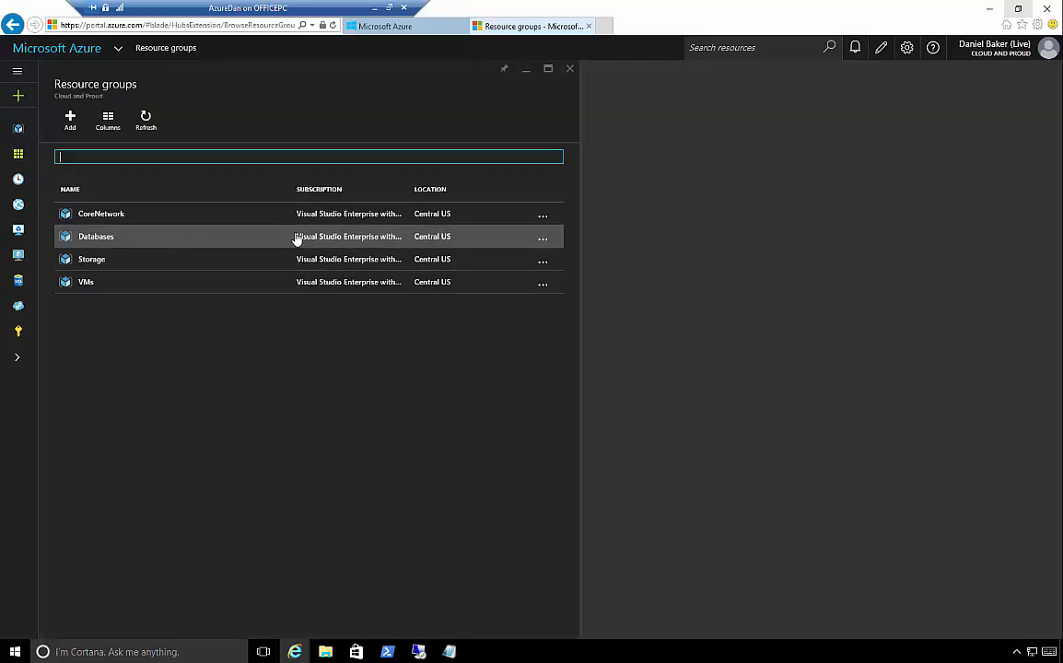
click(222, 240)
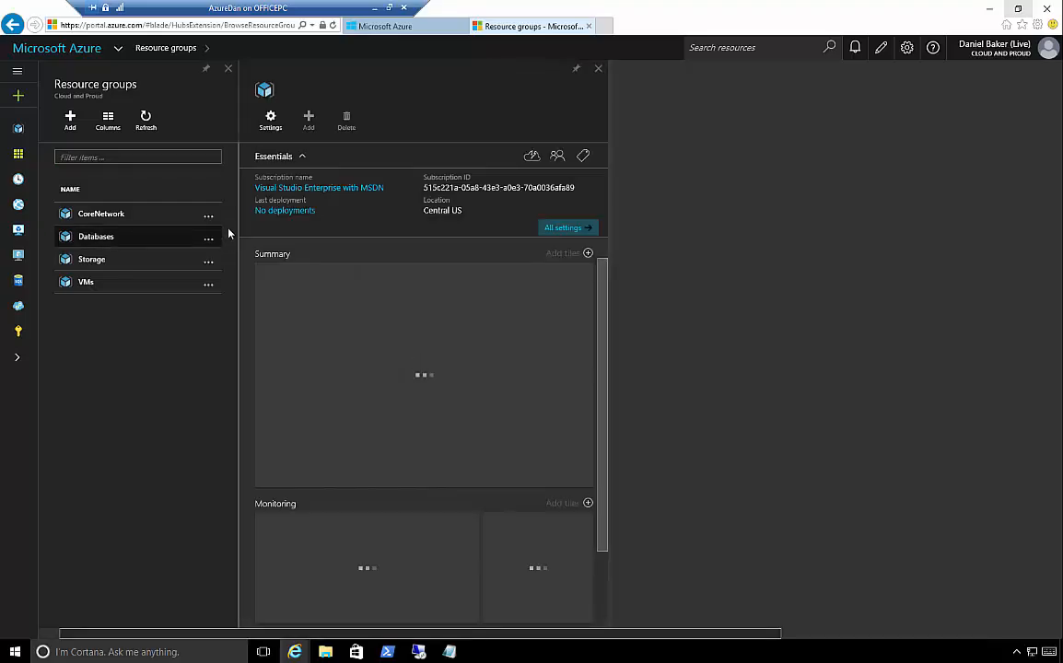
right_click(152, 240)
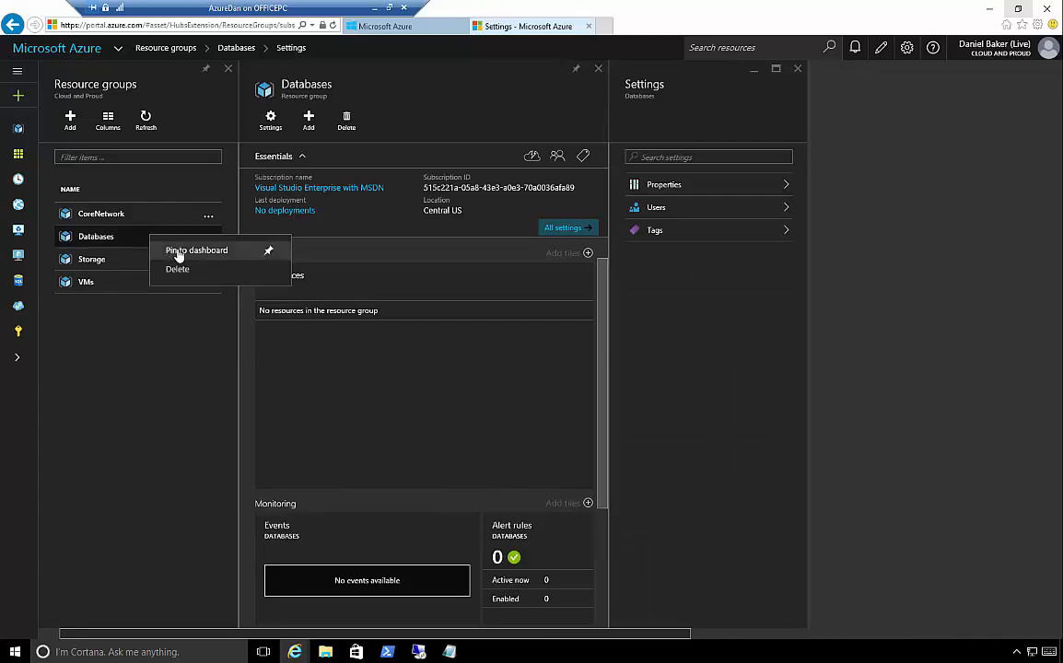
click(177, 249)
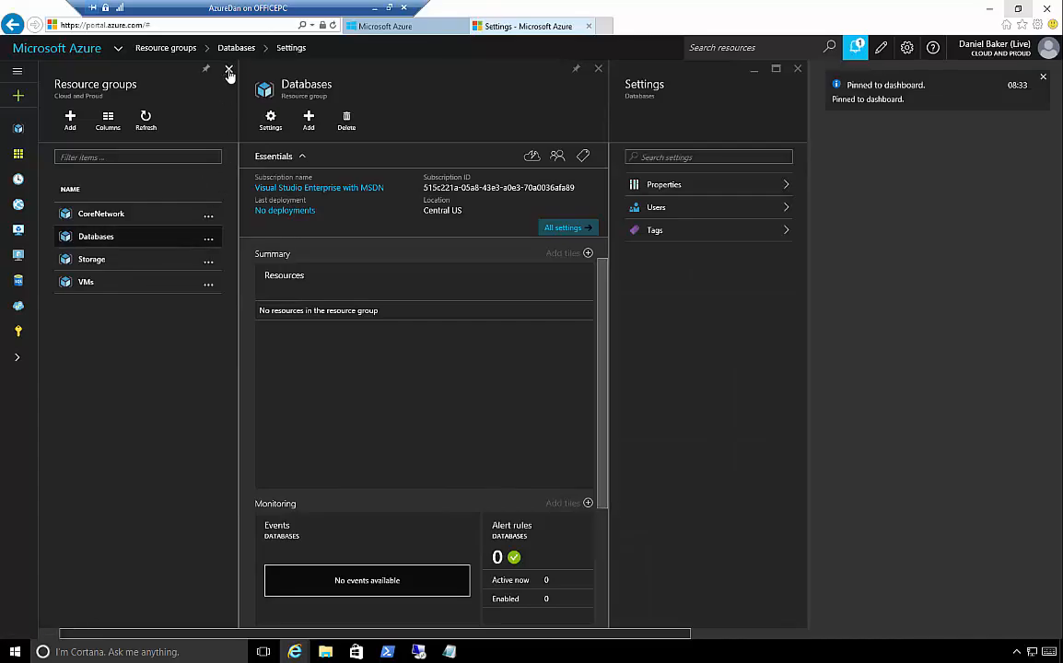
click(229, 70)
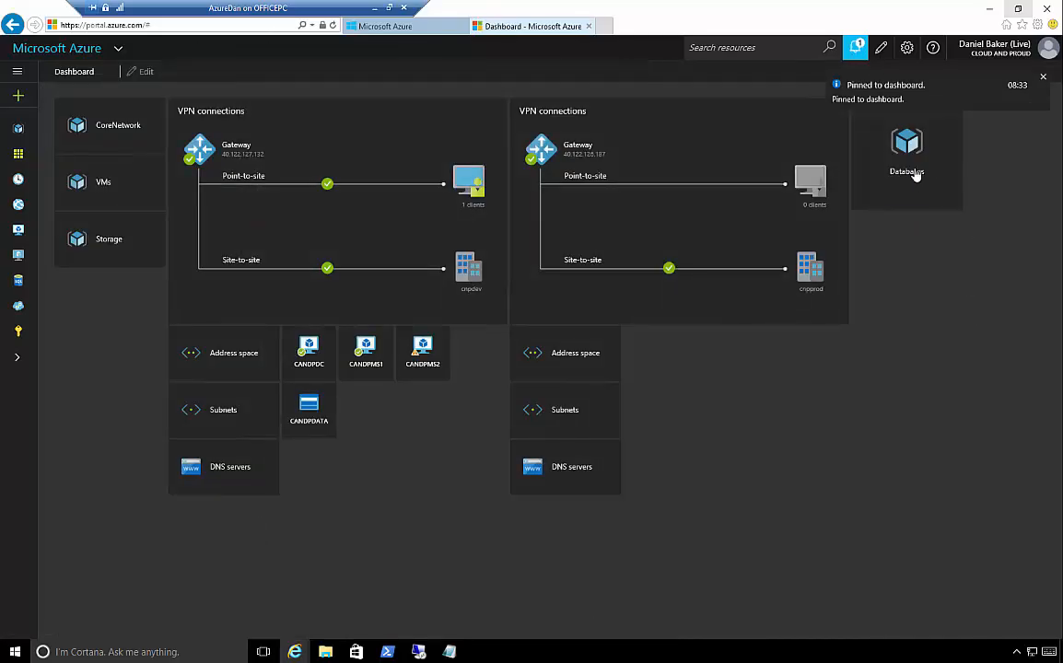
click(1043, 77)
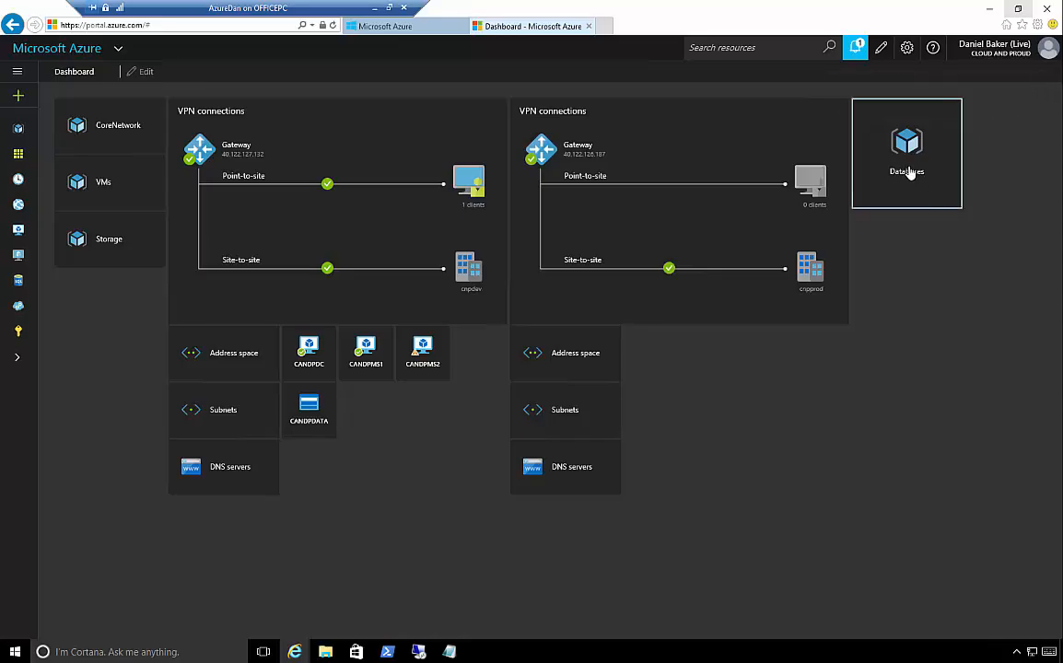
- Resize the Databases tile to 2 x 1 and place it under the Storage tile
click(937, 95)
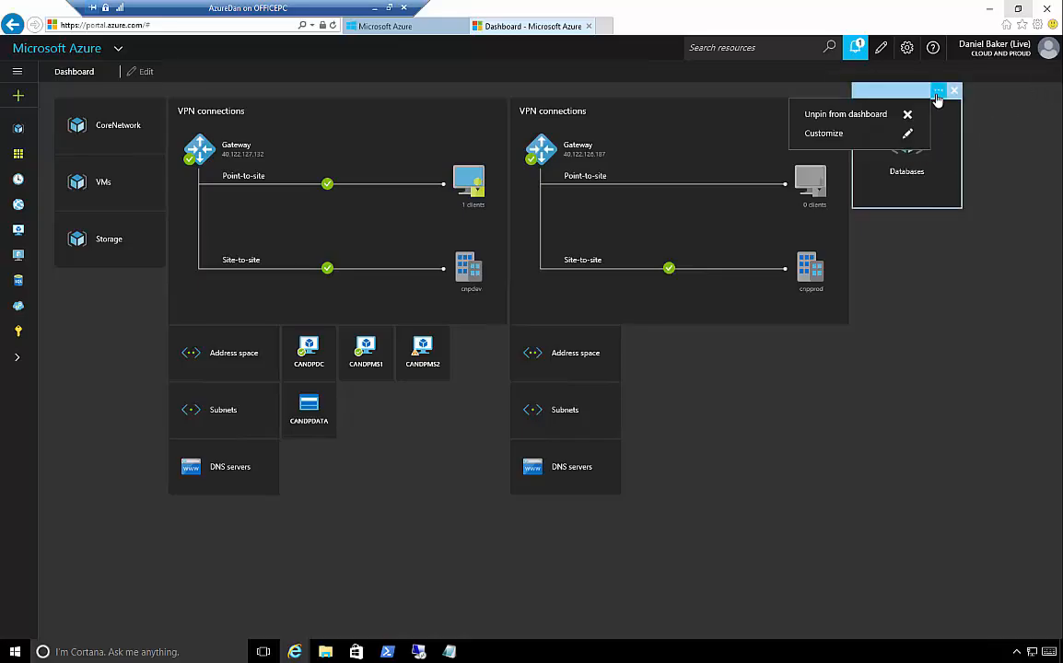
click(840, 133)
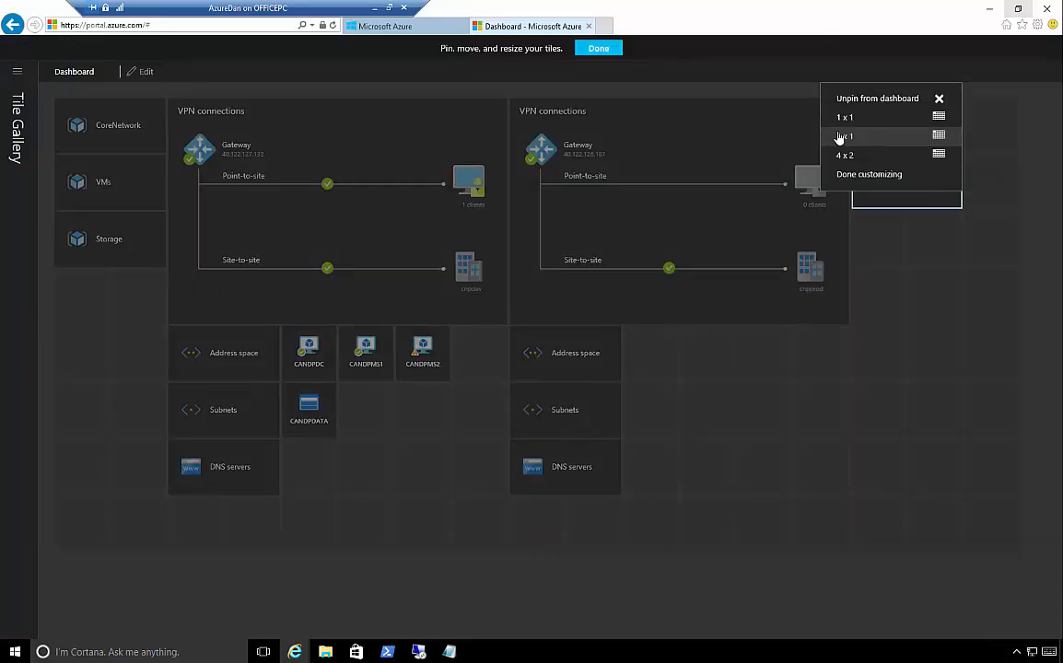
click(896, 136)
drag(899, 120, 81, 267)
click(597, 49)
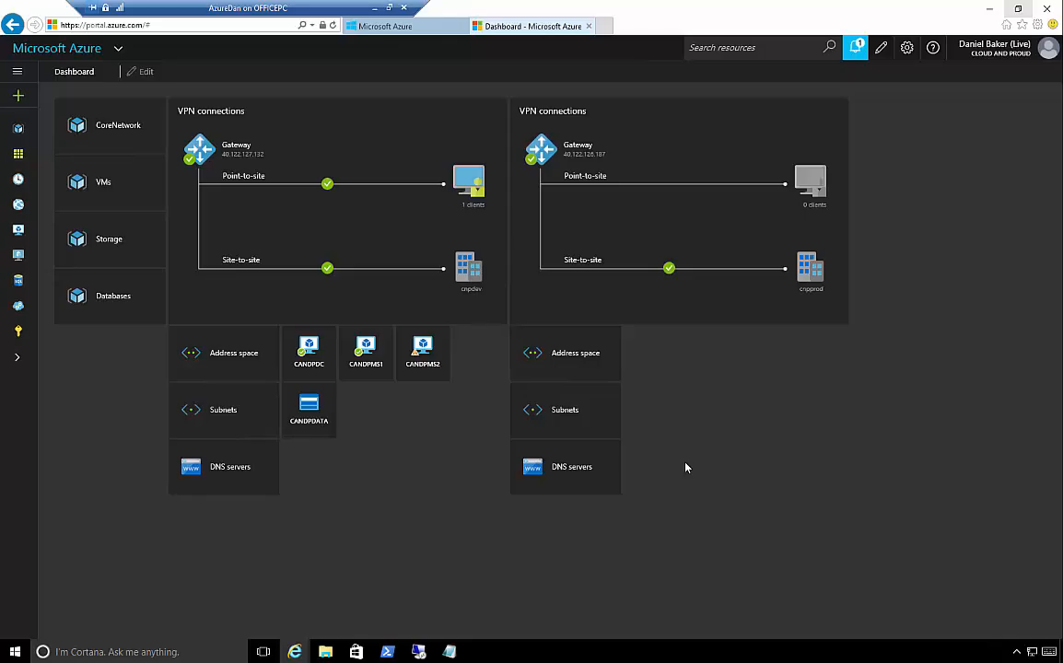
- From the Databases group, search Everything for 'database' and open the SQL Database offering
click(119, 309)
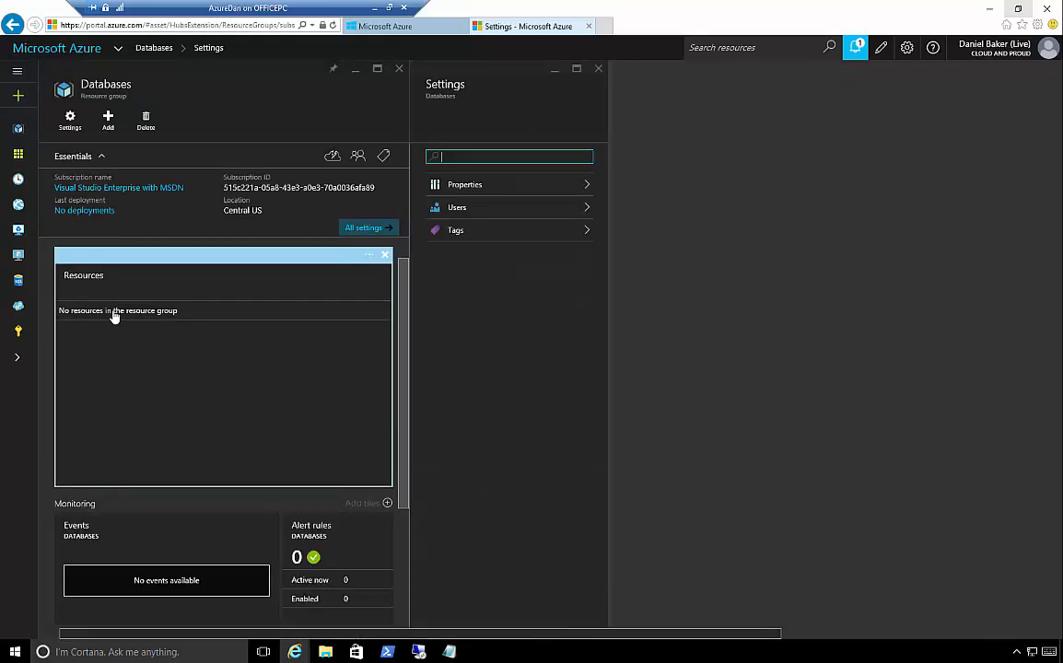
click(108, 118)
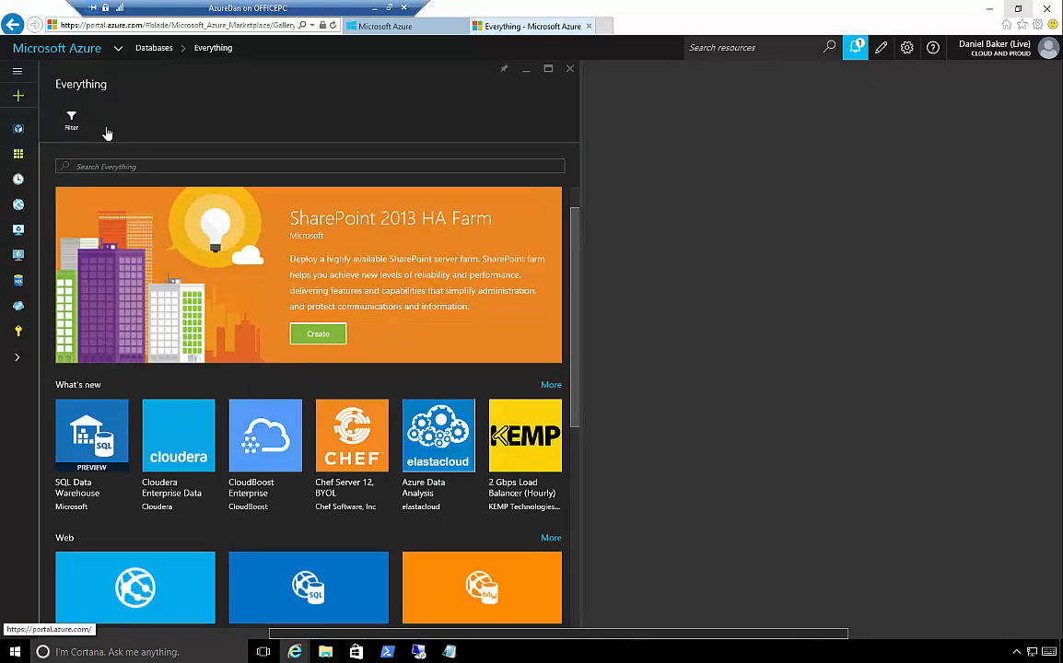
click(134, 167)
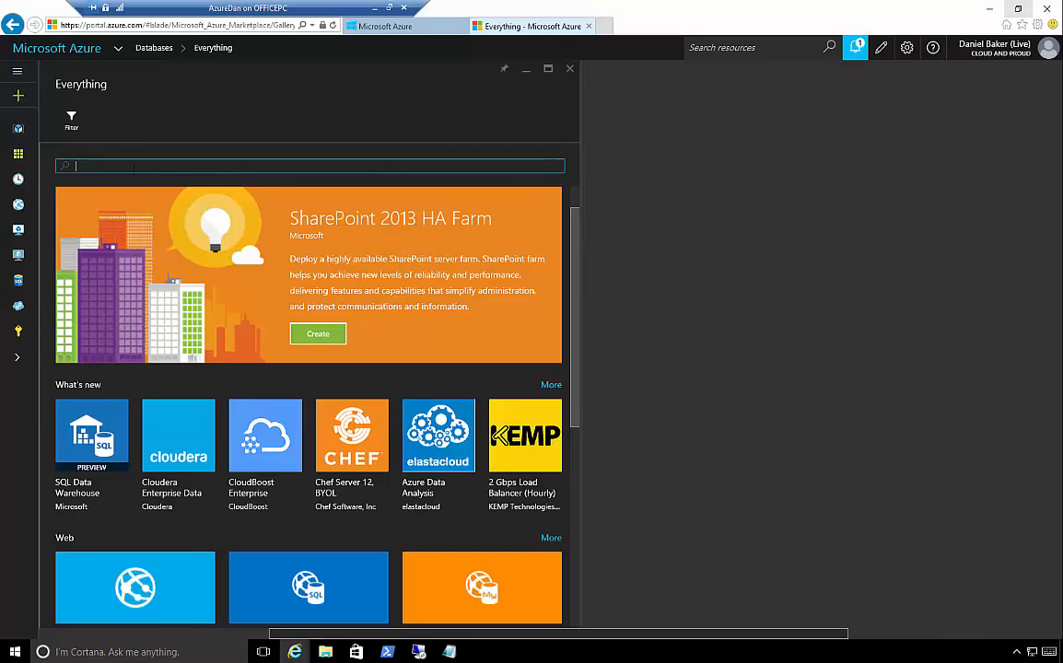
text(database)
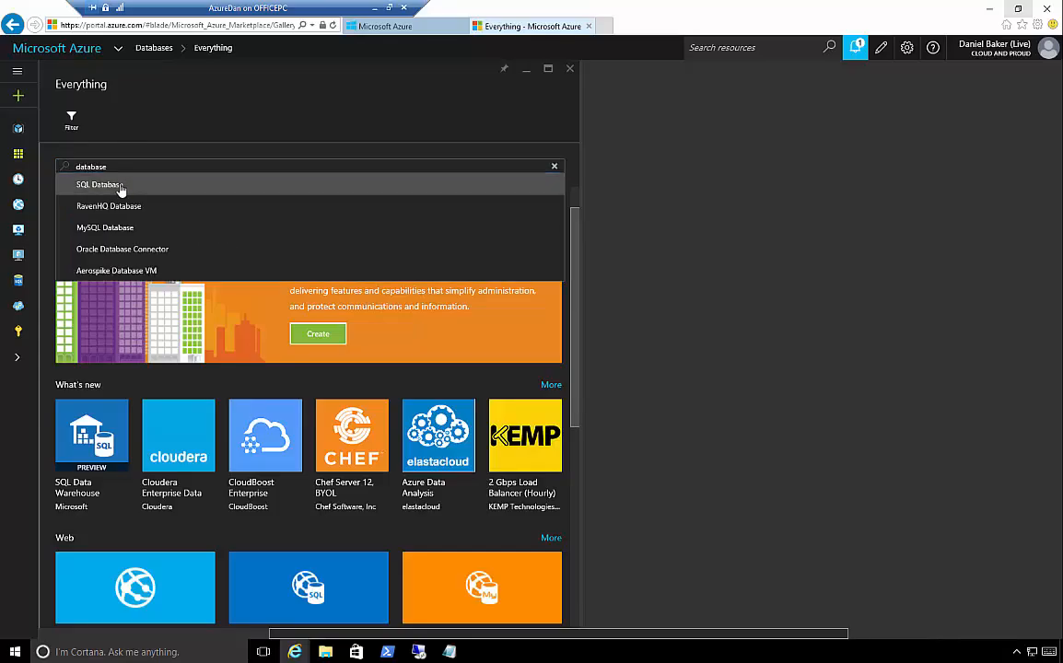
click(119, 188)
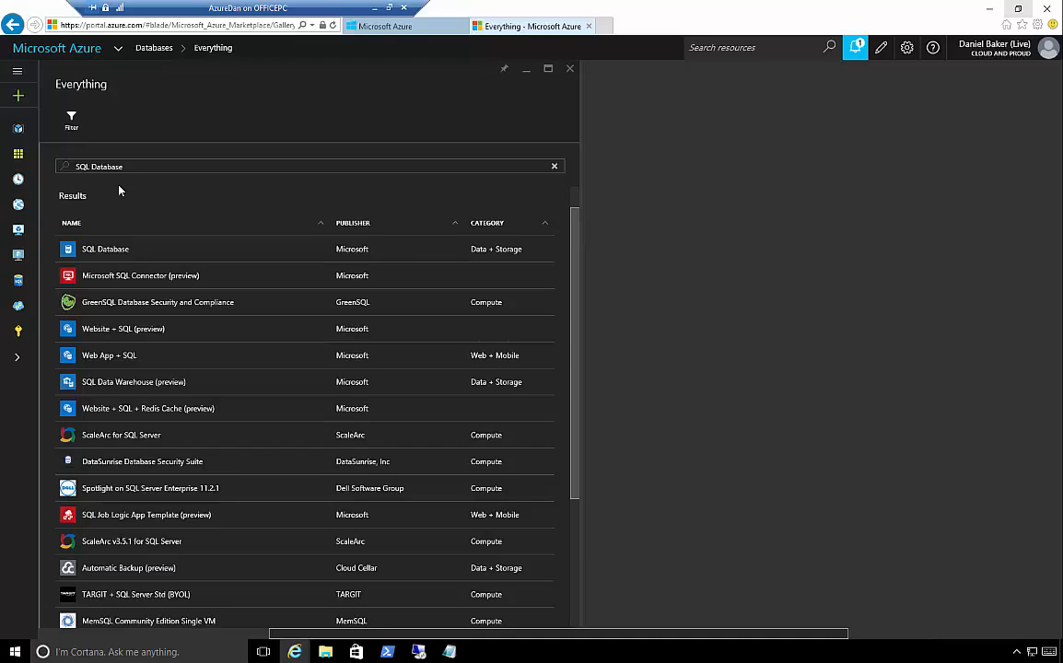
click(96, 259)
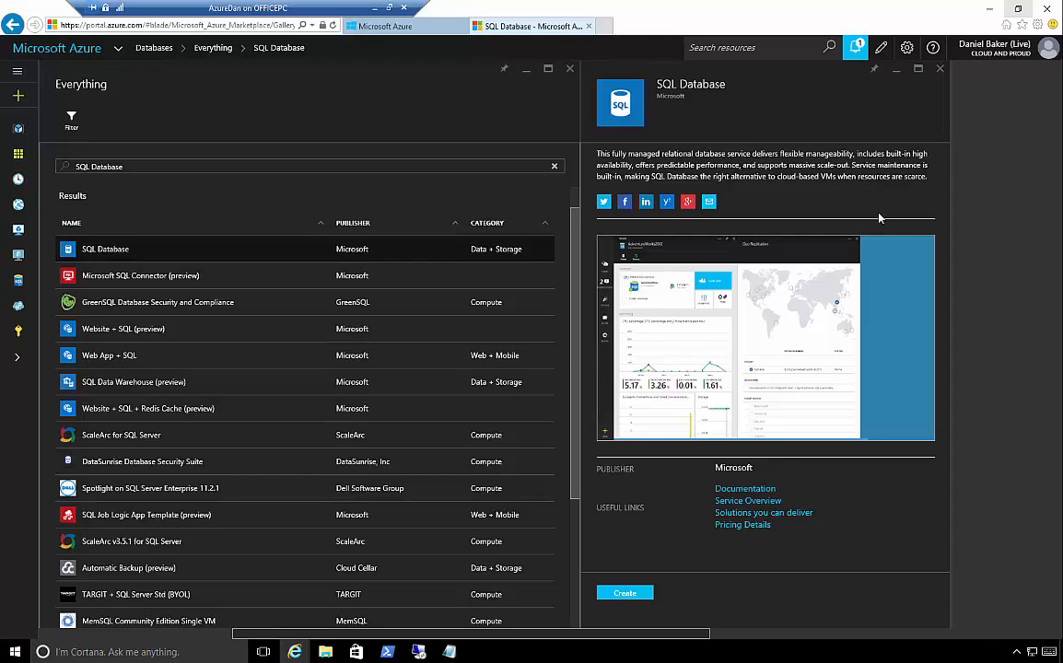
- Start a new SQL Database and keep the S0 Standard pricing tier after reviewing all tiers
click(626, 593)
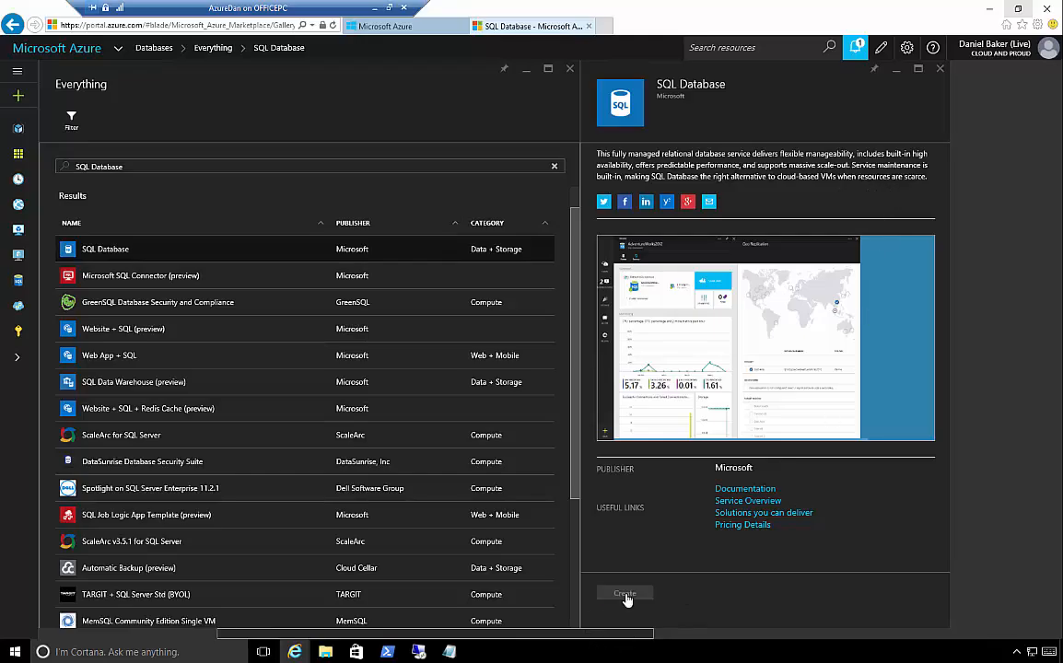
drag(575, 636, 679, 631)
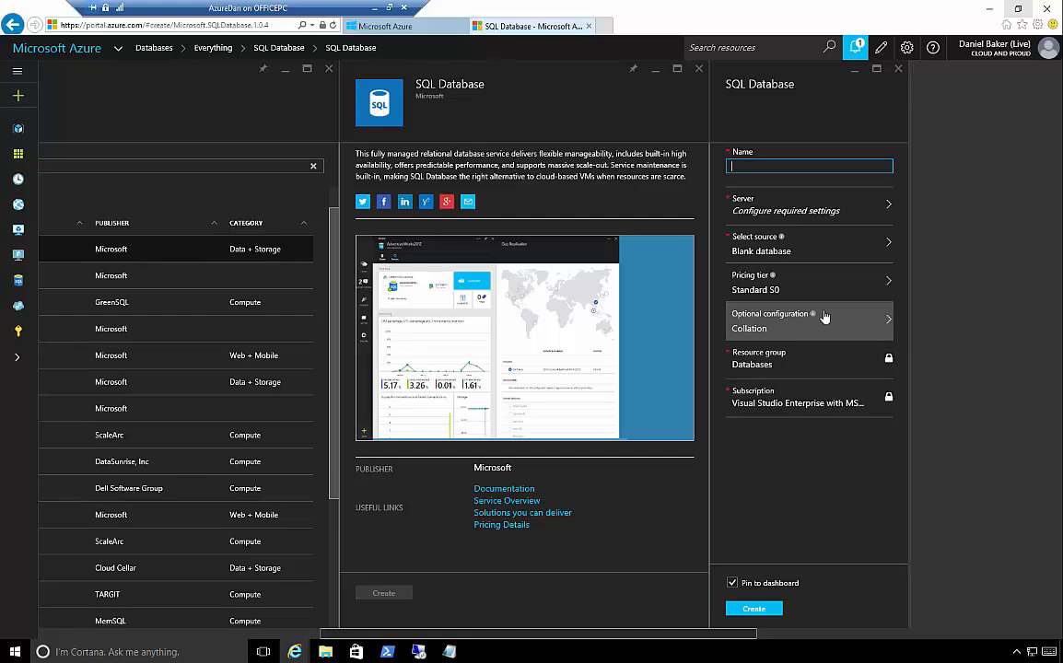
click(750, 282)
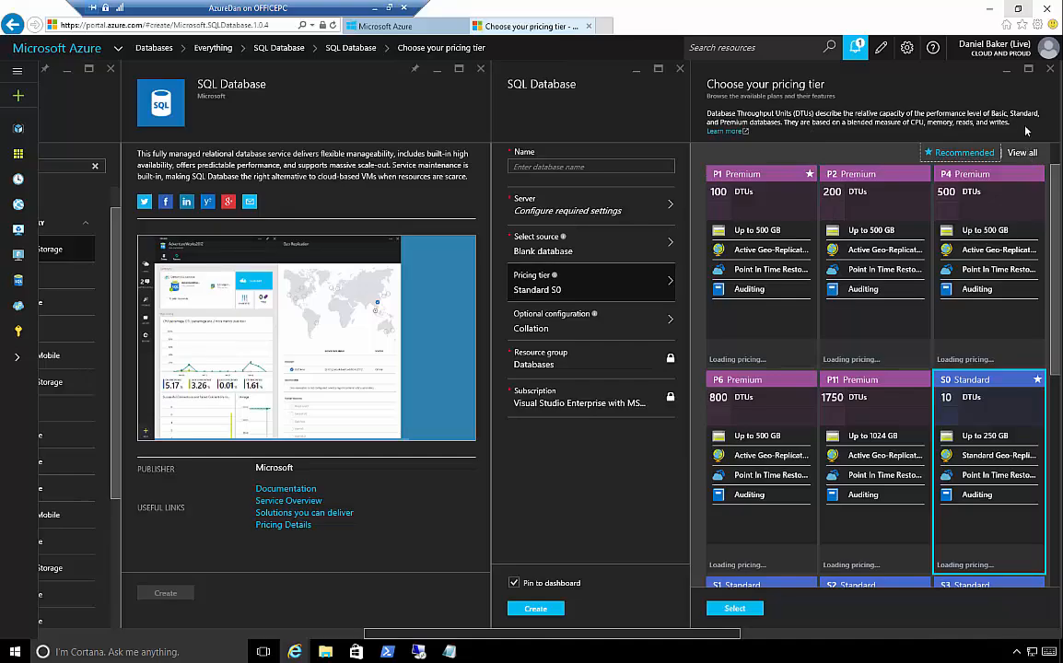
click(1022, 153)
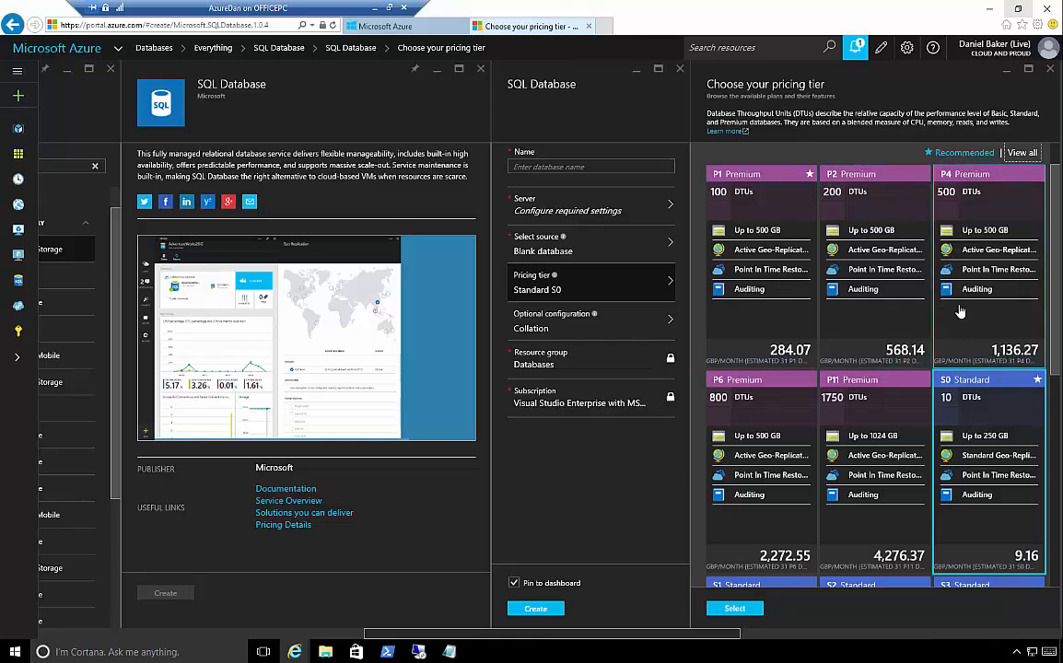
scroll(954, 210, down, 2)
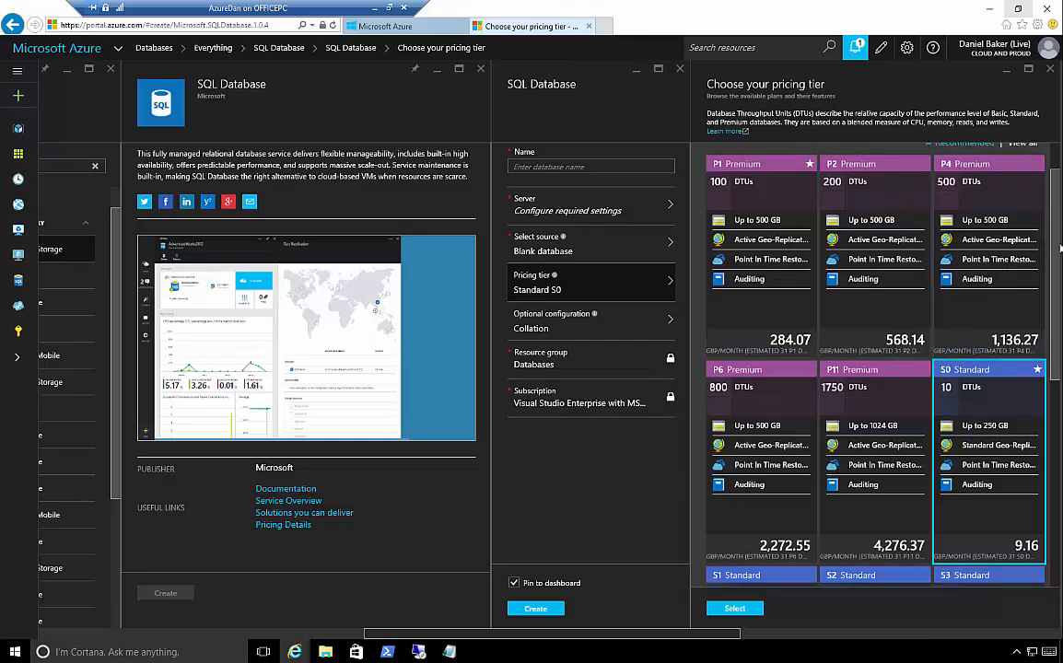
scroll(875, 369, down, 3)
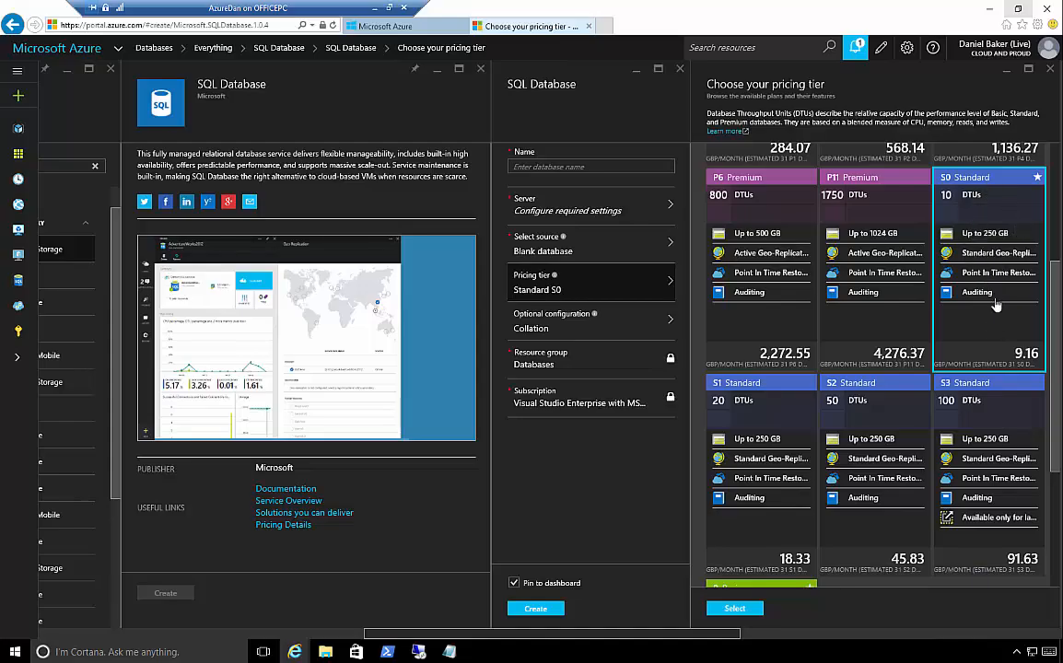
click(743, 613)
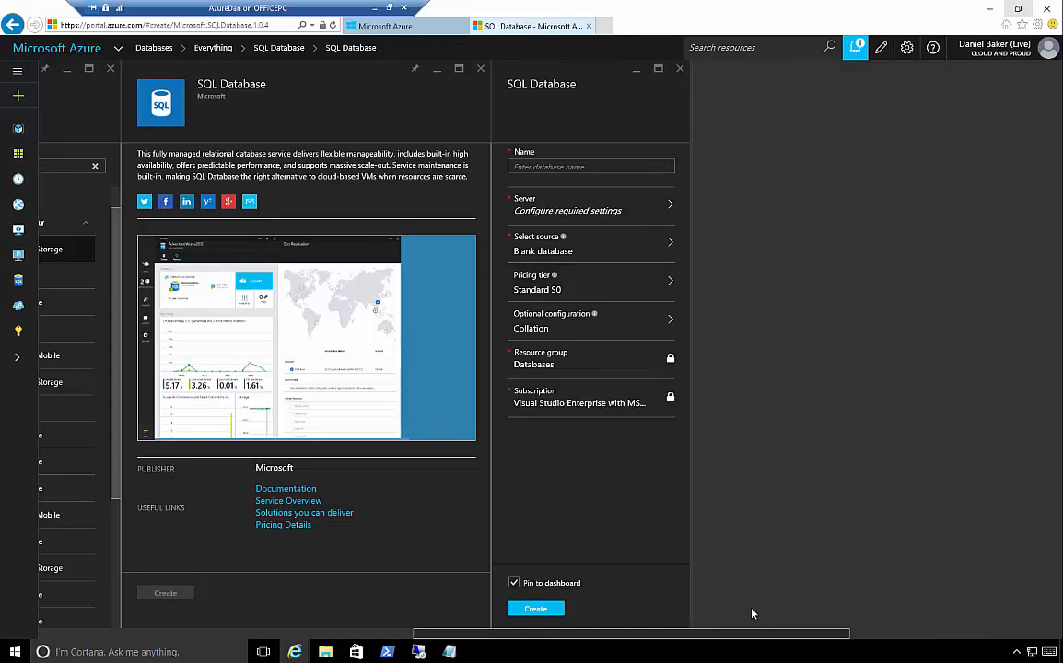
- Define a new server candpsqlsvr with admin login Student and a password
click(591, 215)
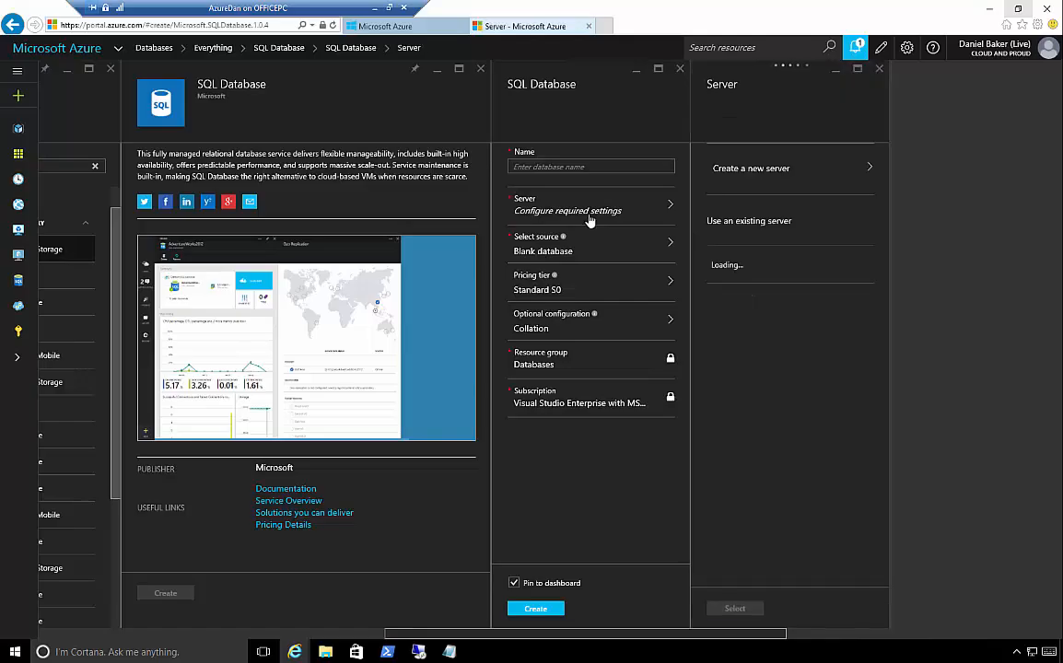
click(744, 177)
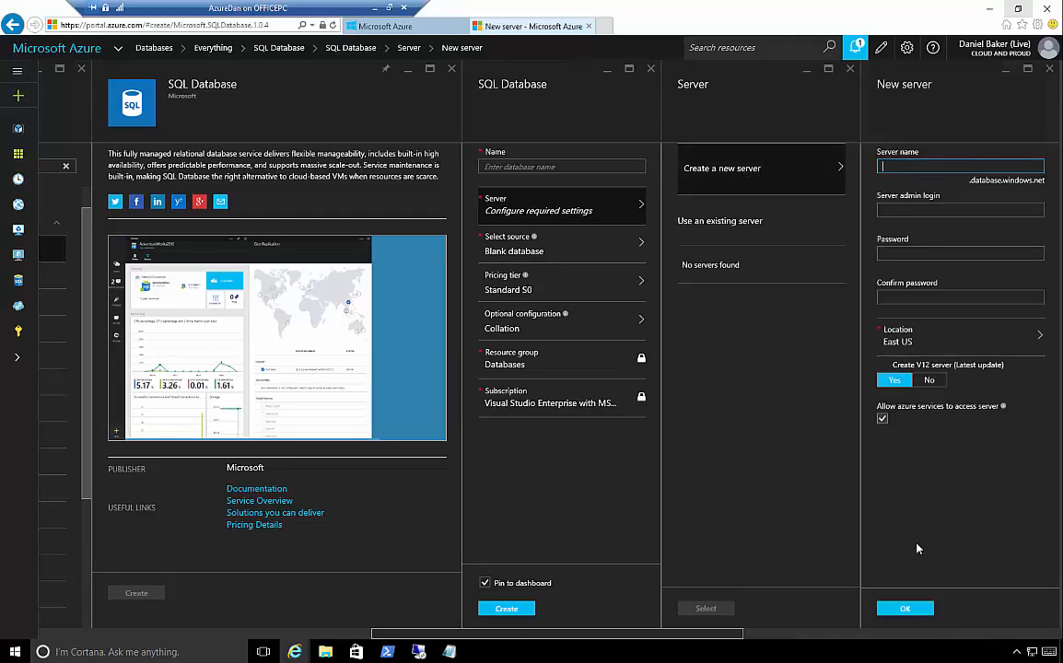
text(candp)
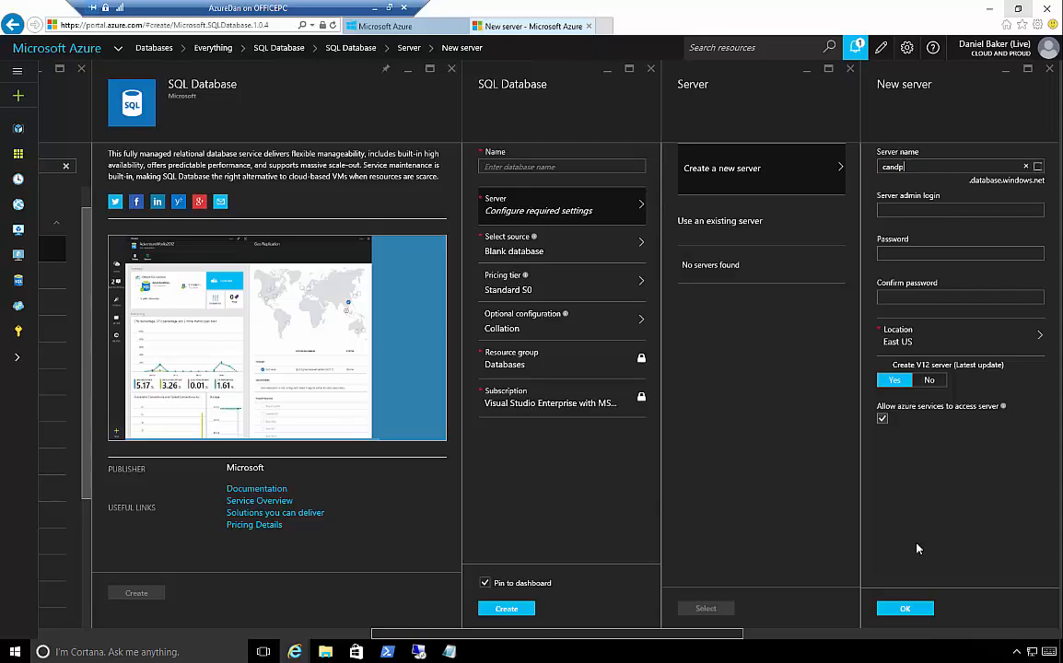
text(sqlsvr)
click(910, 209)
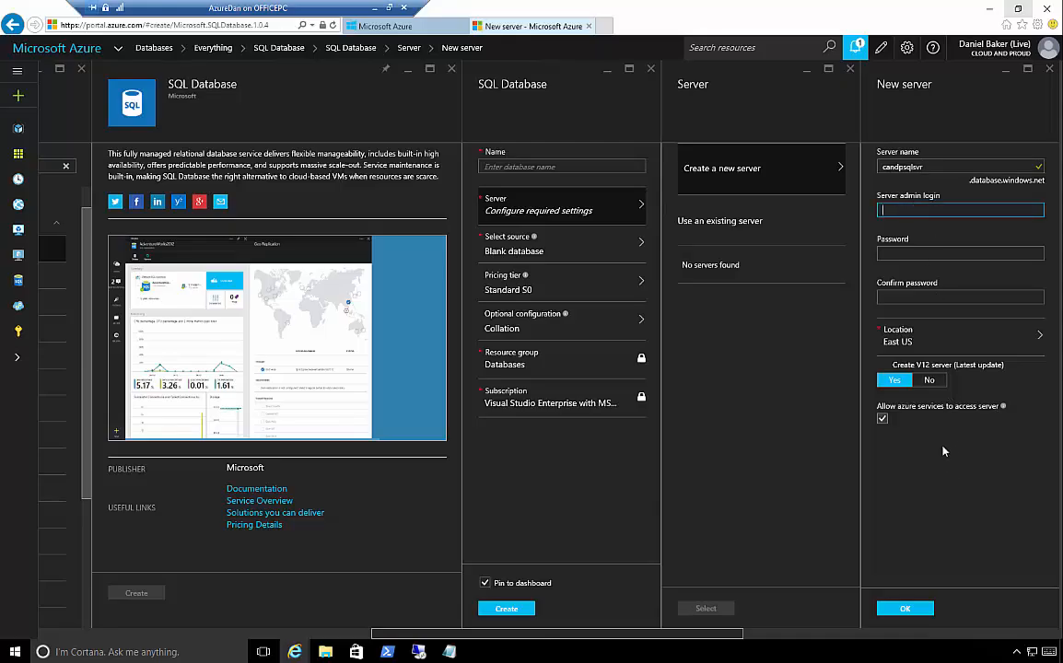
text(Stude)
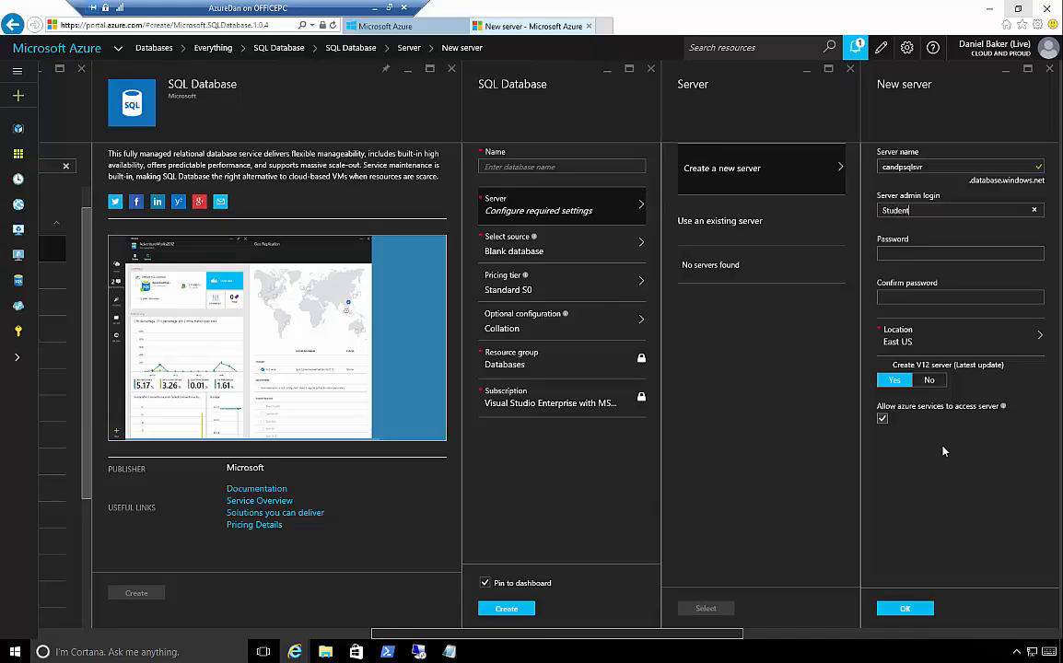
text(nt)
key(Tab)
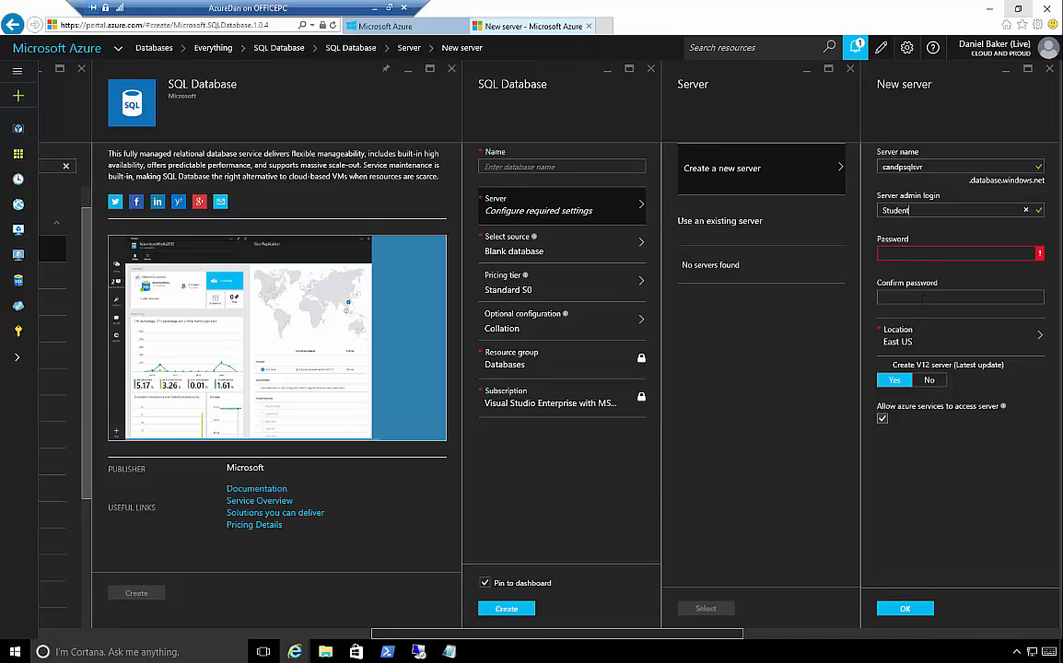
text(*******)
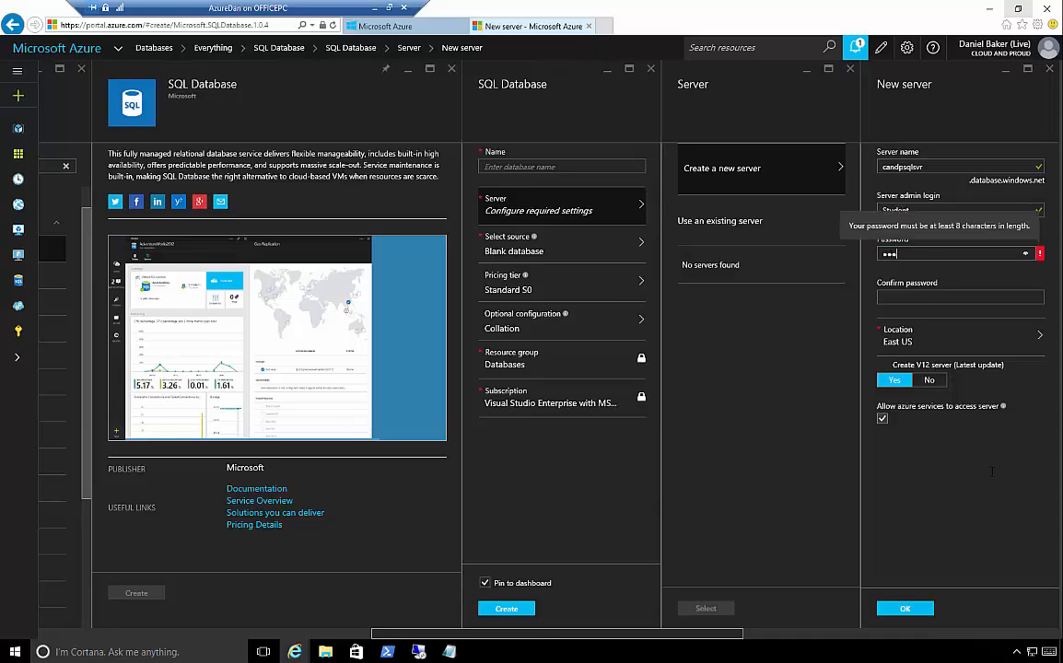
text(****)
- Confirm the password, place the server in Central US, and accept the server settings
click(934, 299)
text(***********)
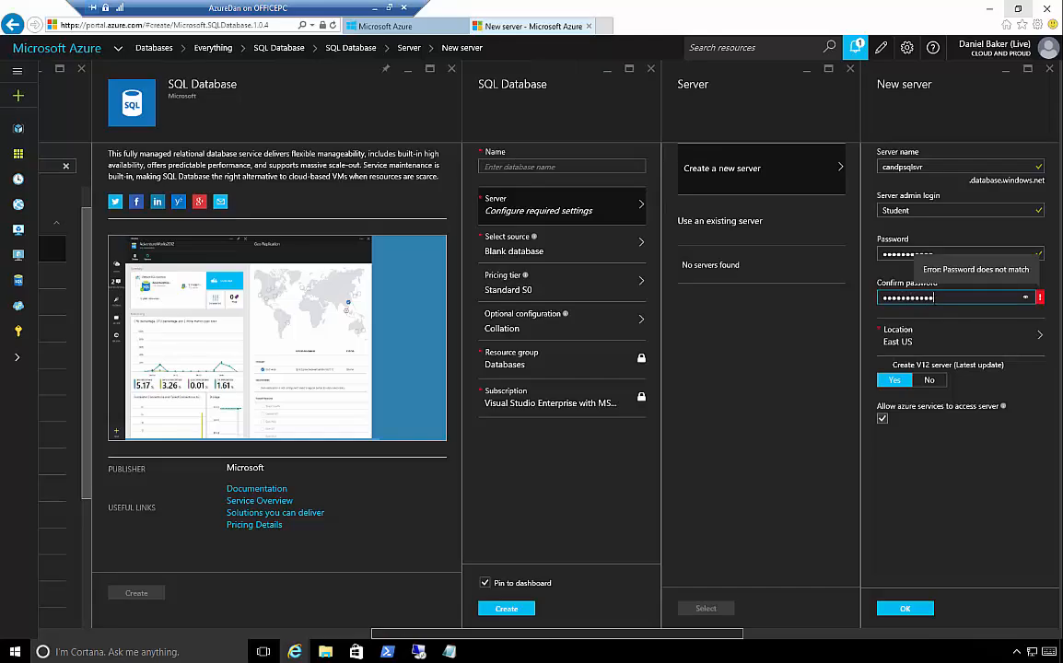
click(903, 340)
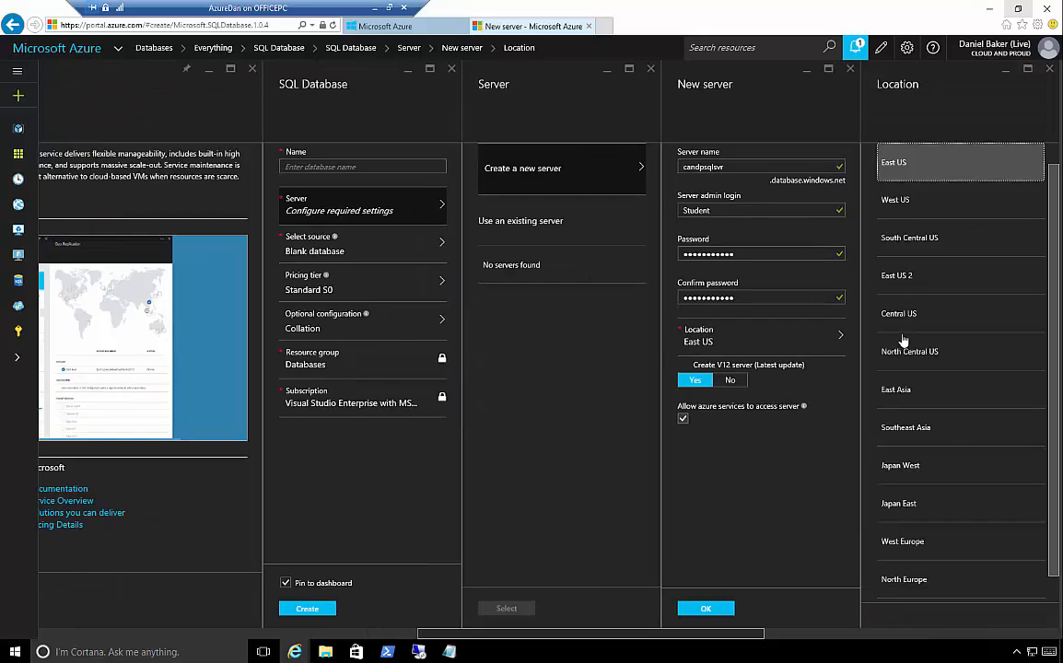
click(938, 315)
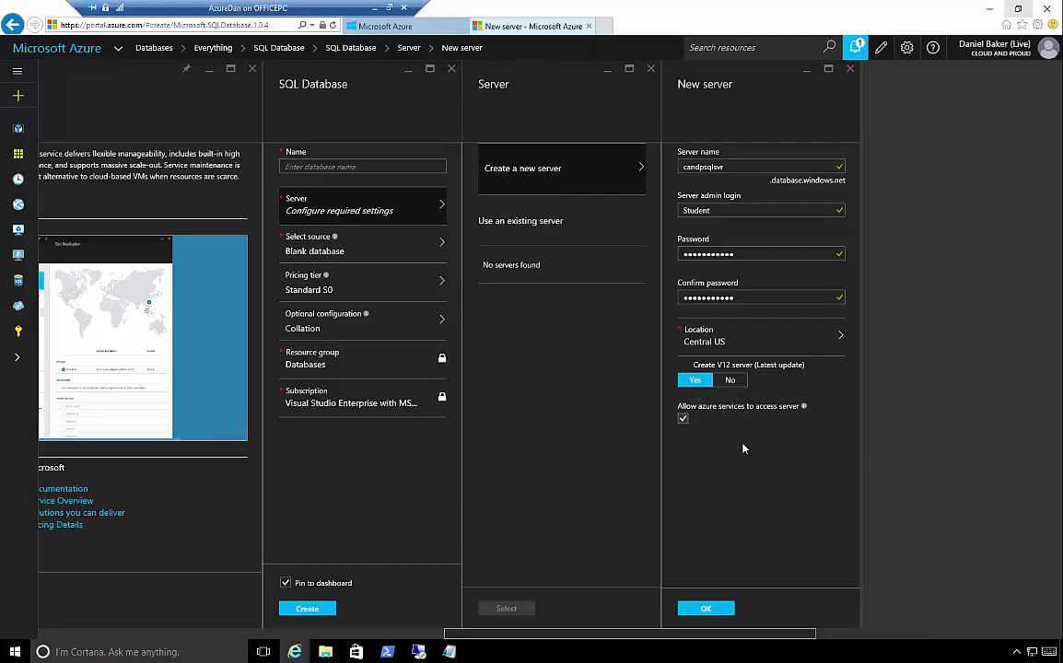
click(703, 612)
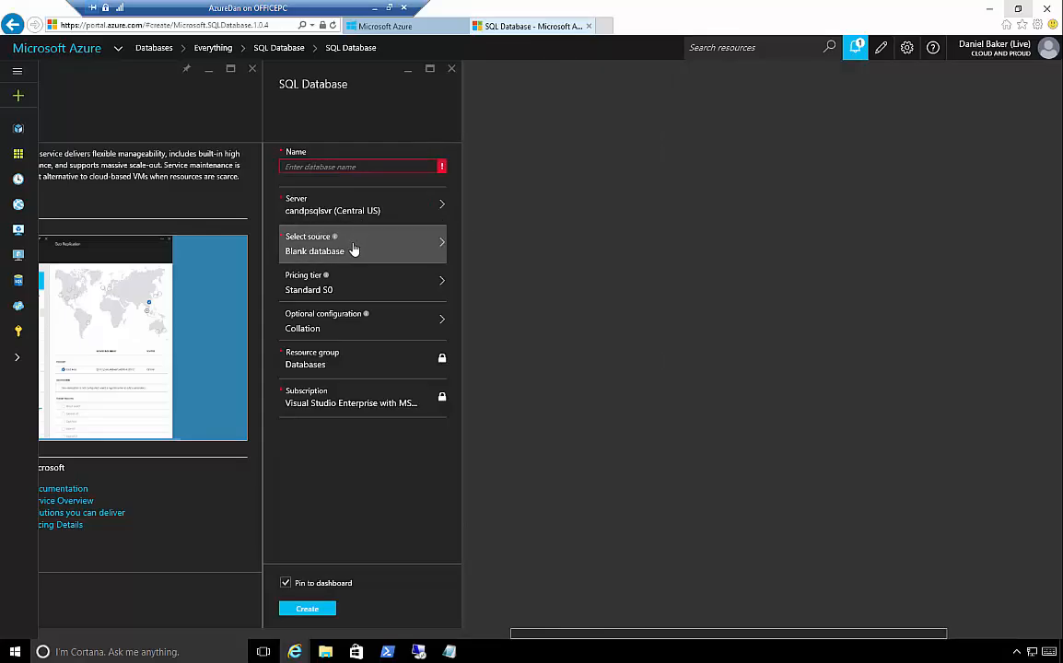
- Use the AdventureWorksLT [V12] sample as source, name the database candpdemodb, and create it
click(353, 250)
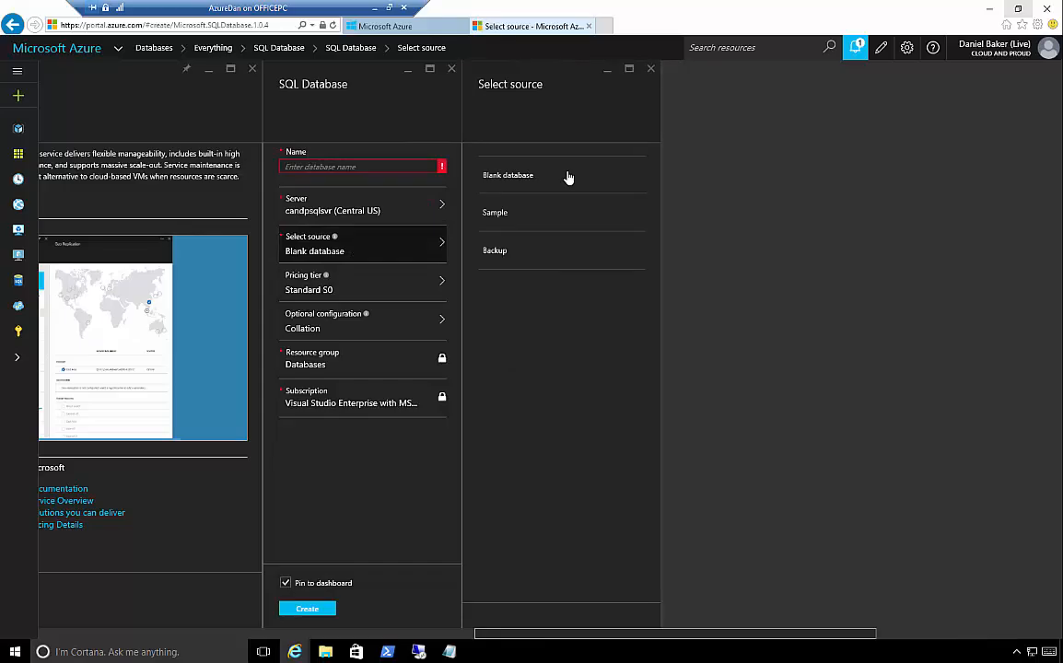
click(535, 218)
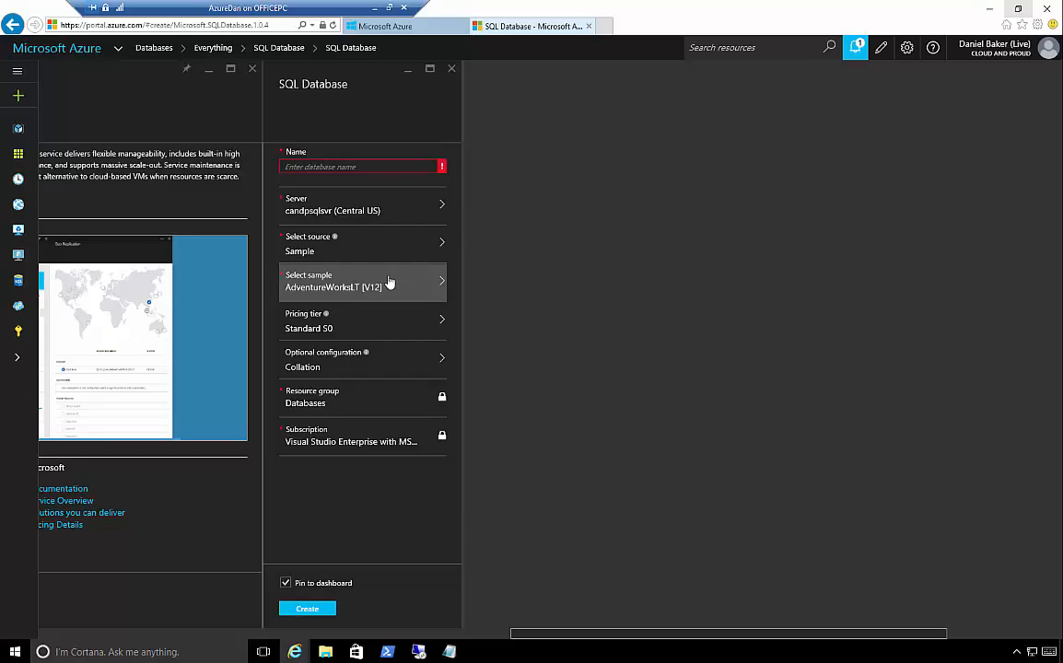
click(365, 166)
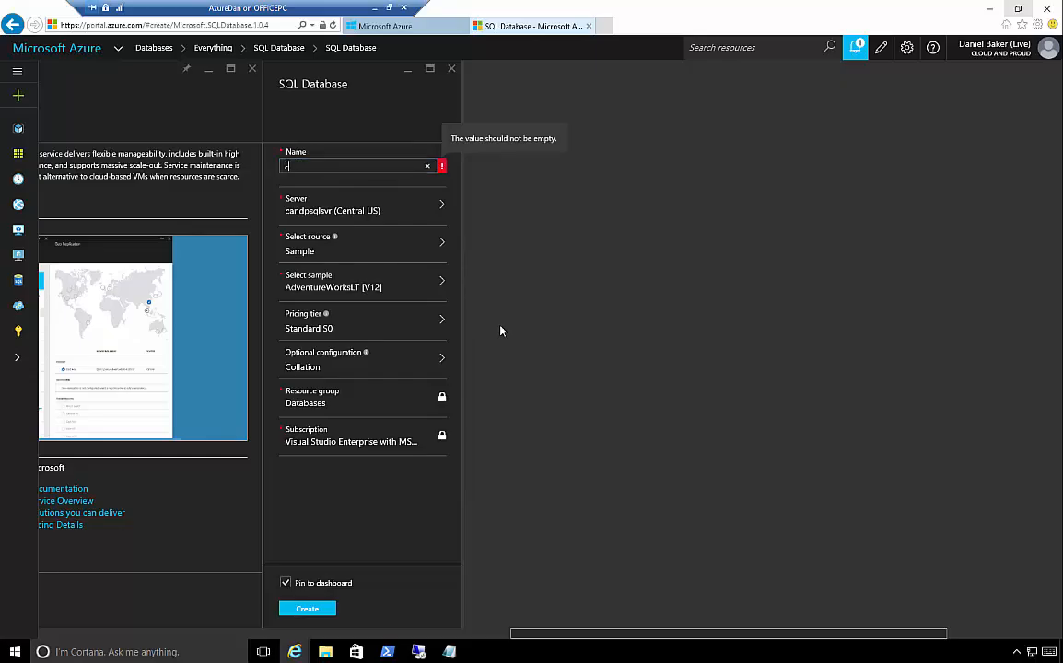
text(cand)
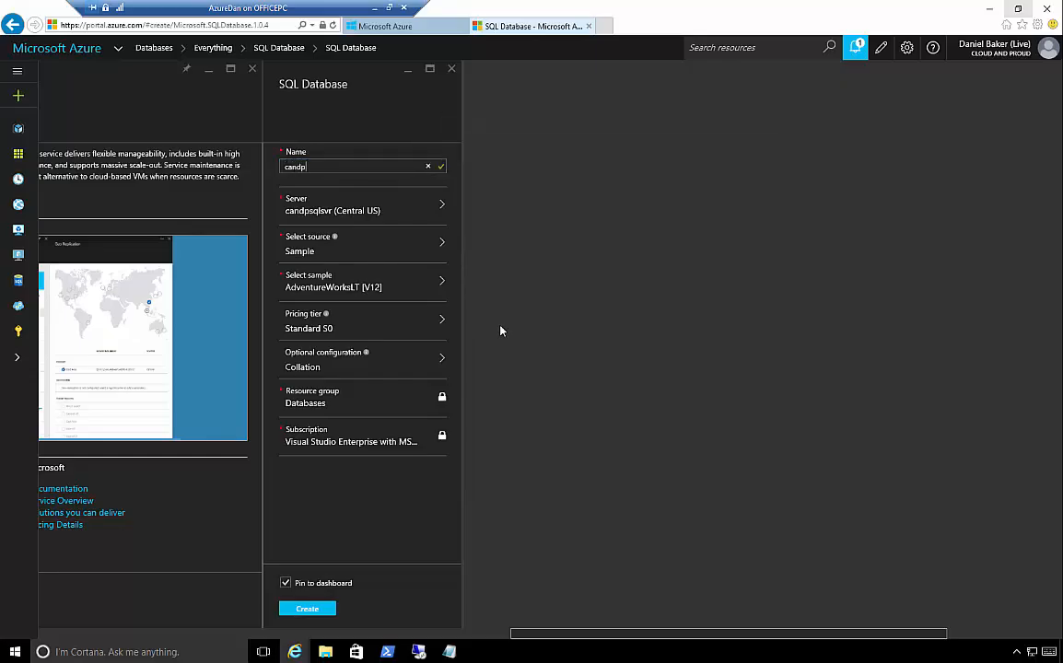
text(pdemodb)
click(382, 502)
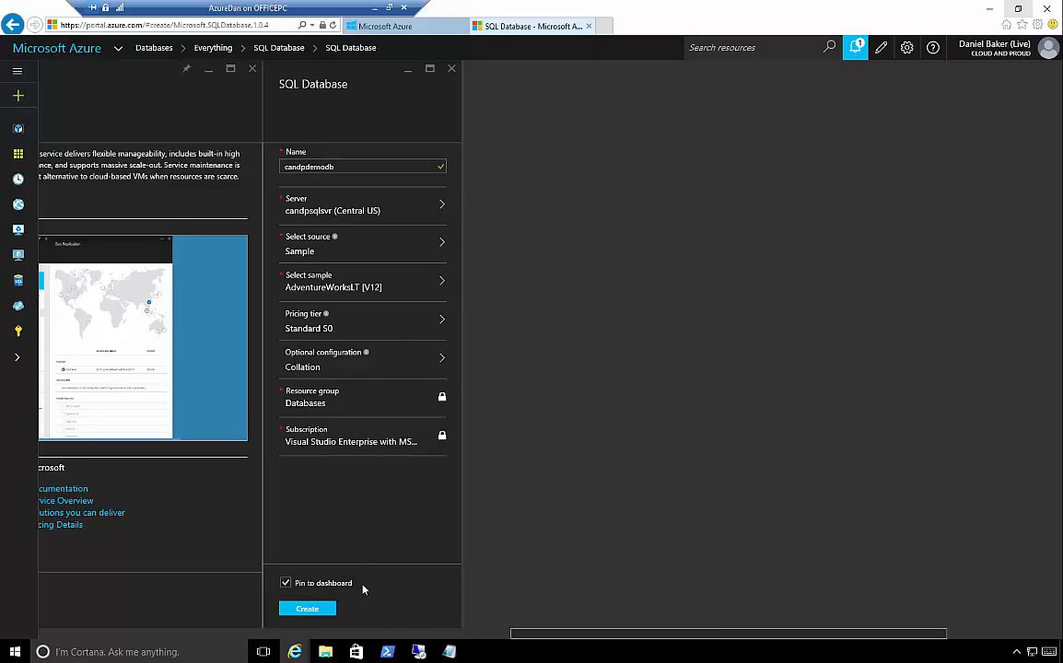
click(314, 612)
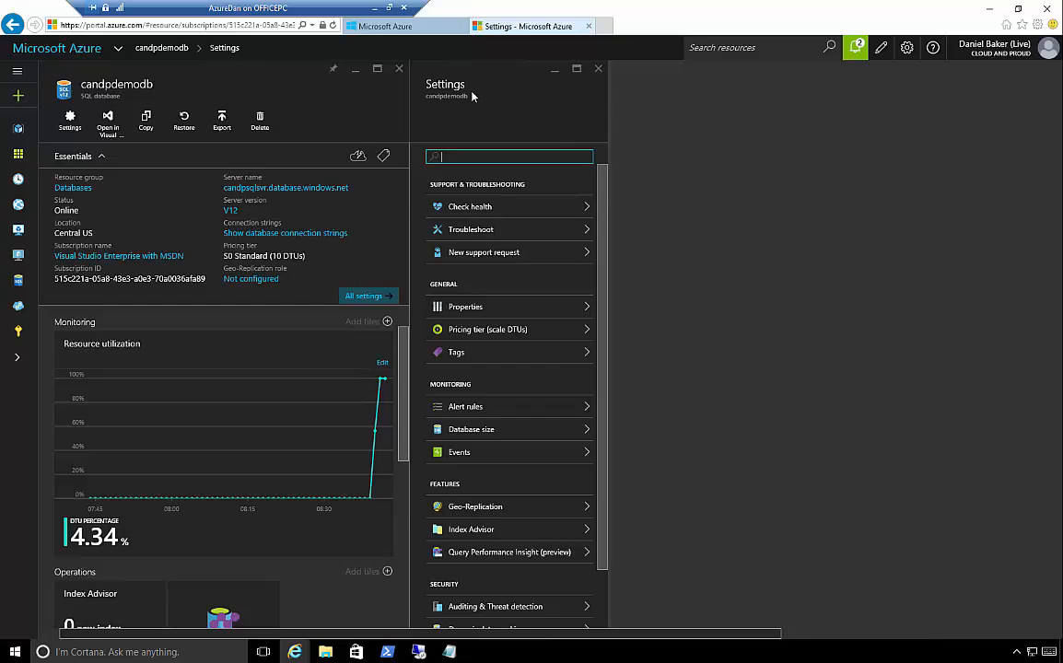
- Close the candpdemodb blades after deployment to return to the dashboard
click(400, 71)
- Shrink the candpdemodb dashboard tile to 1 x 1
click(400, 71)
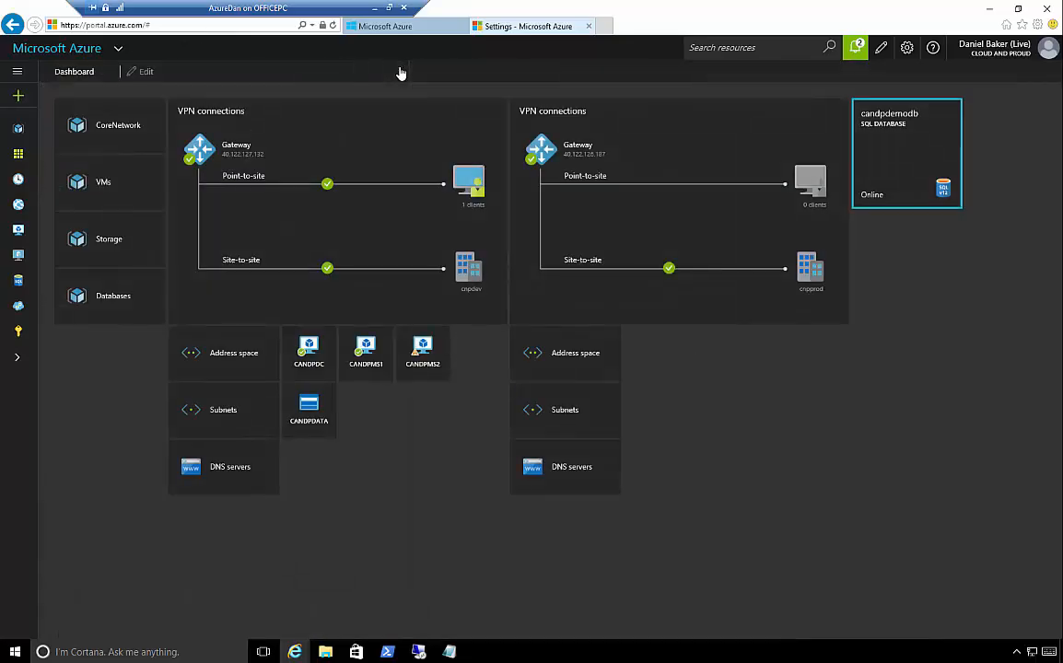
click(938, 89)
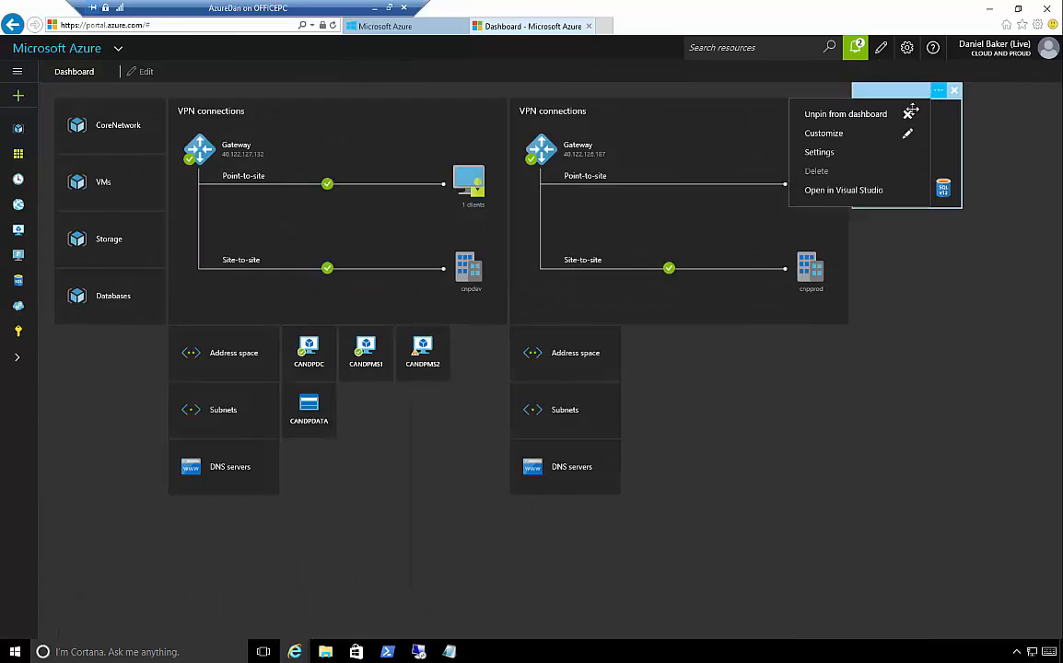
click(847, 137)
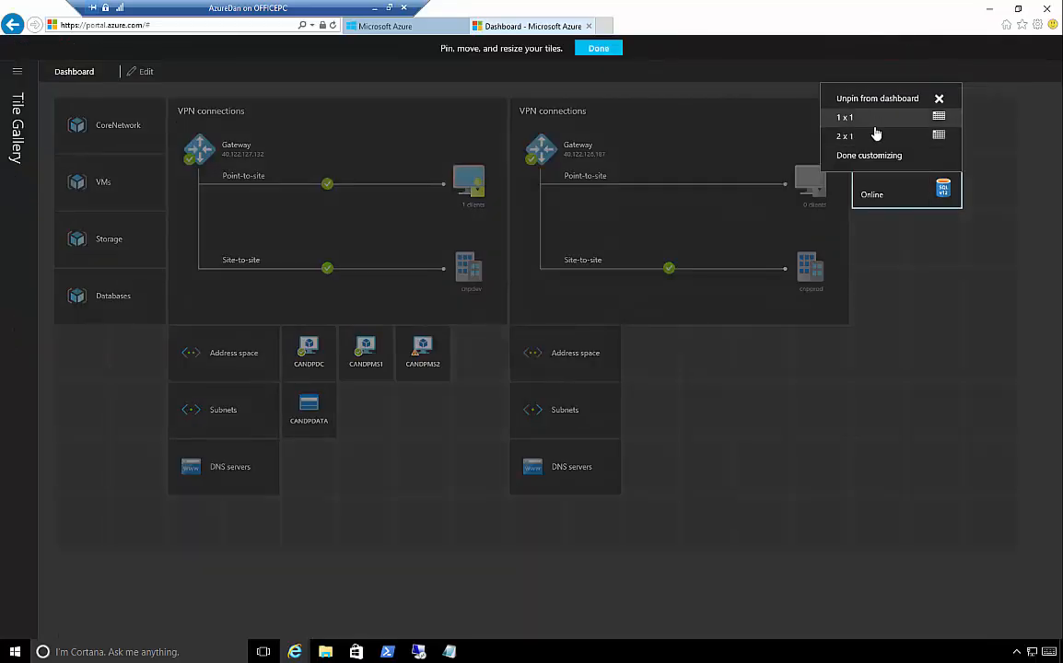
click(845, 117)
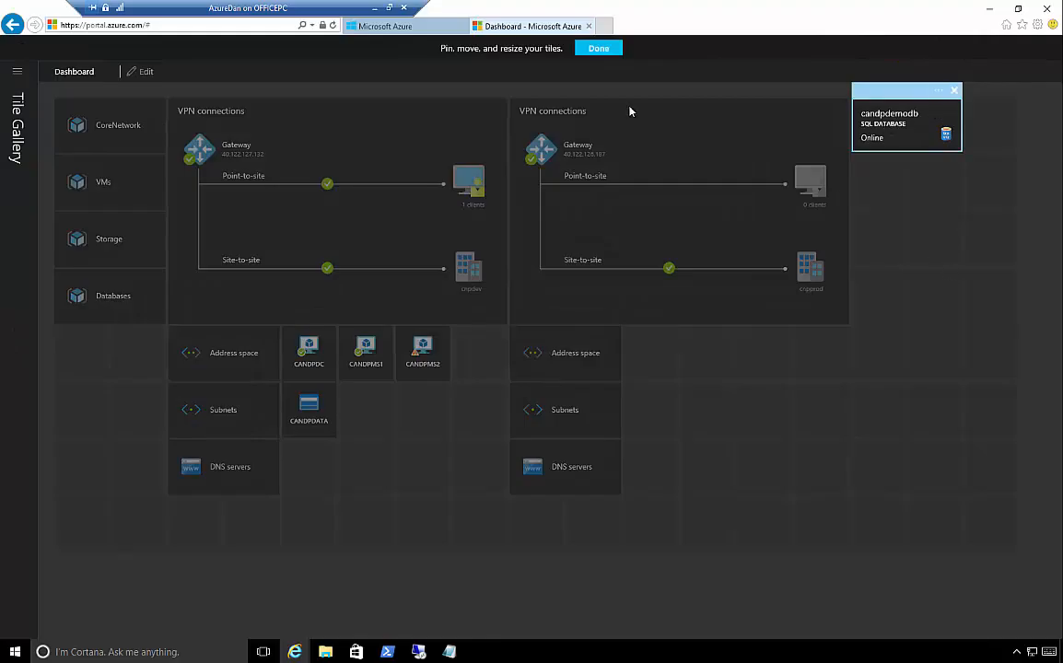
click(599, 51)
- Pin the candpsqlsvr server from the Databases group to the dashboard
mouse_move(903, 135)
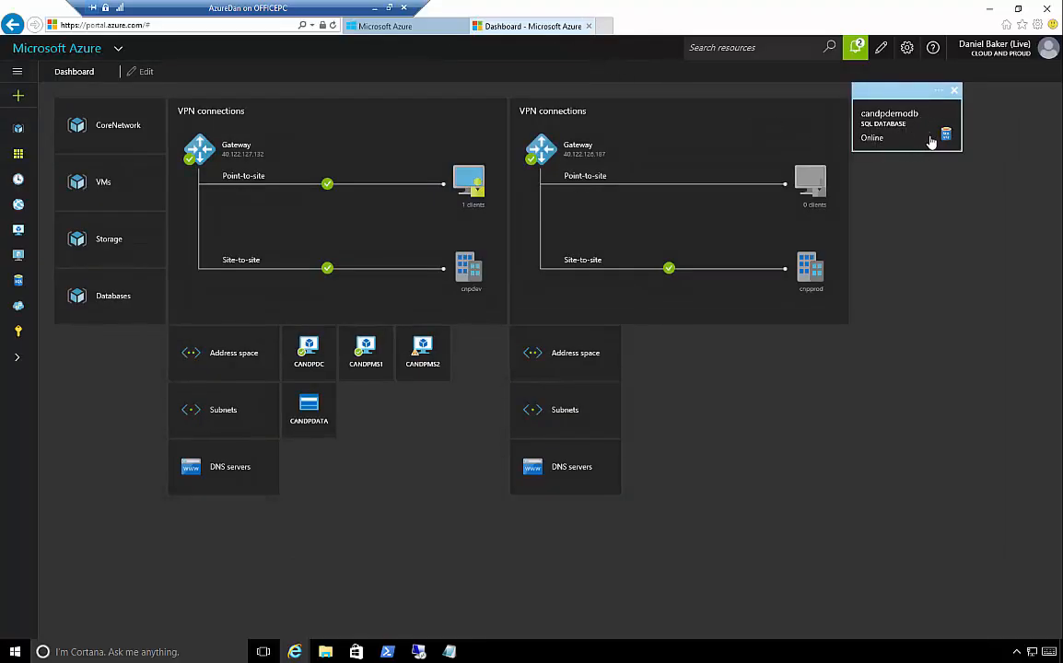
click(134, 292)
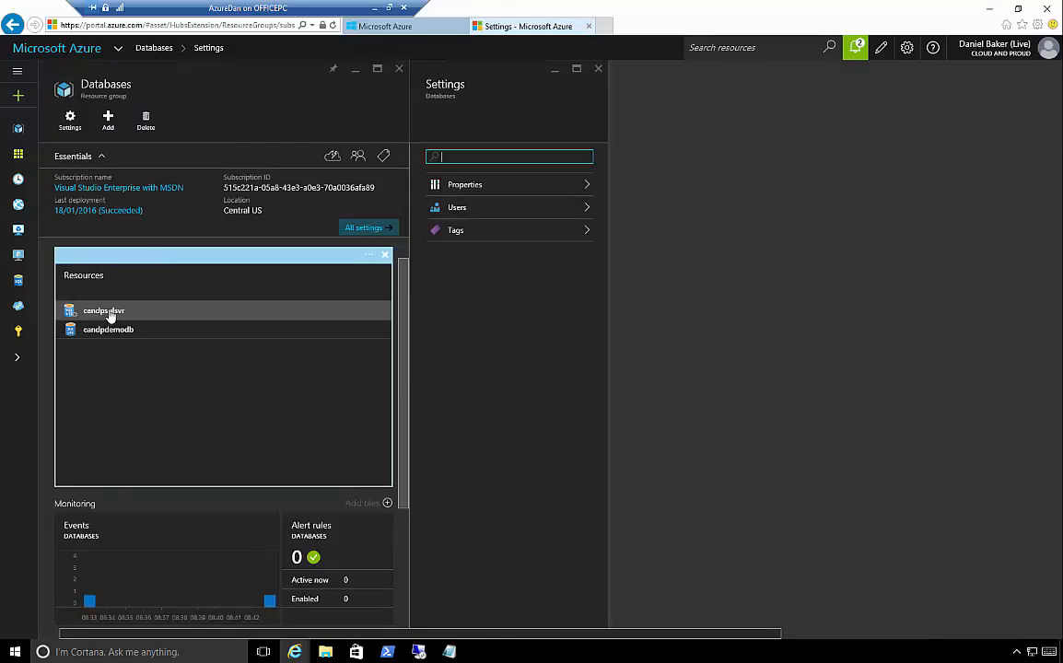
right_click(110, 313)
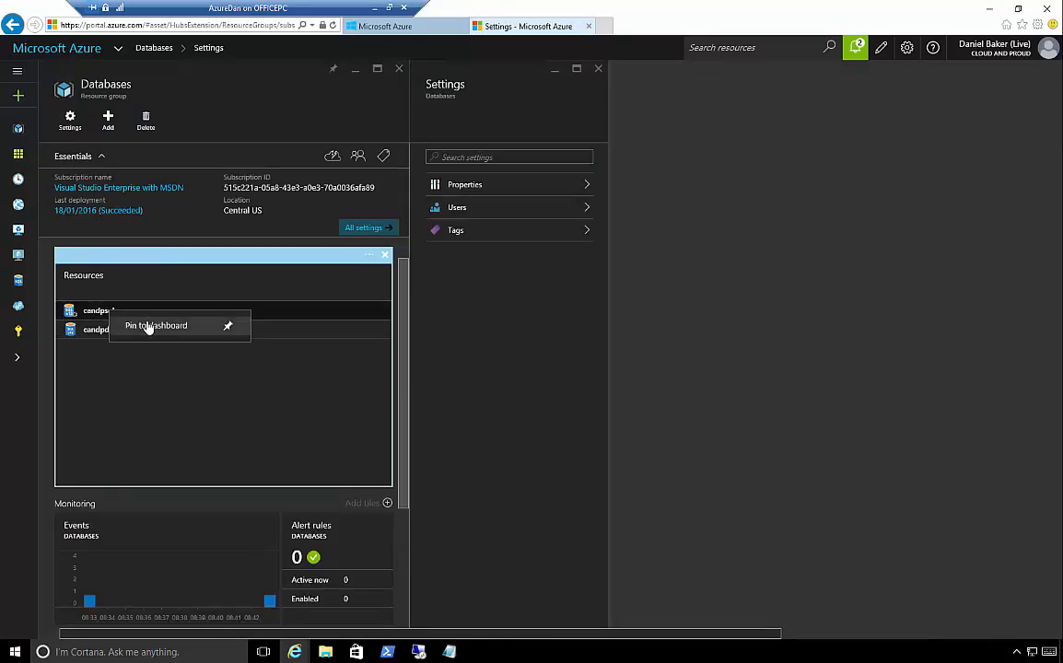
click(147, 327)
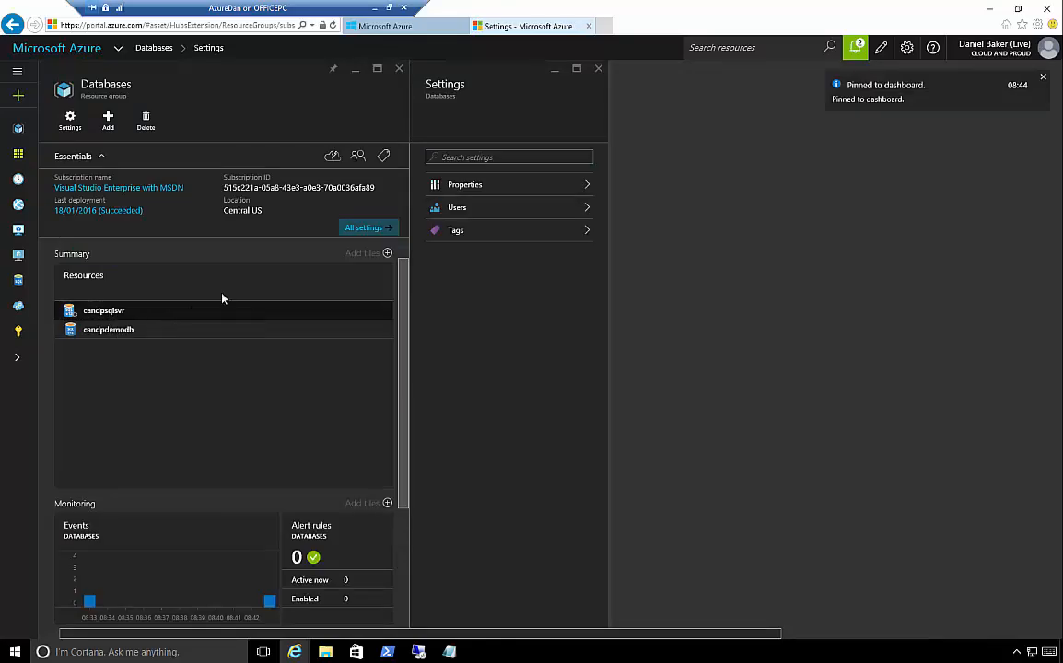
click(400, 70)
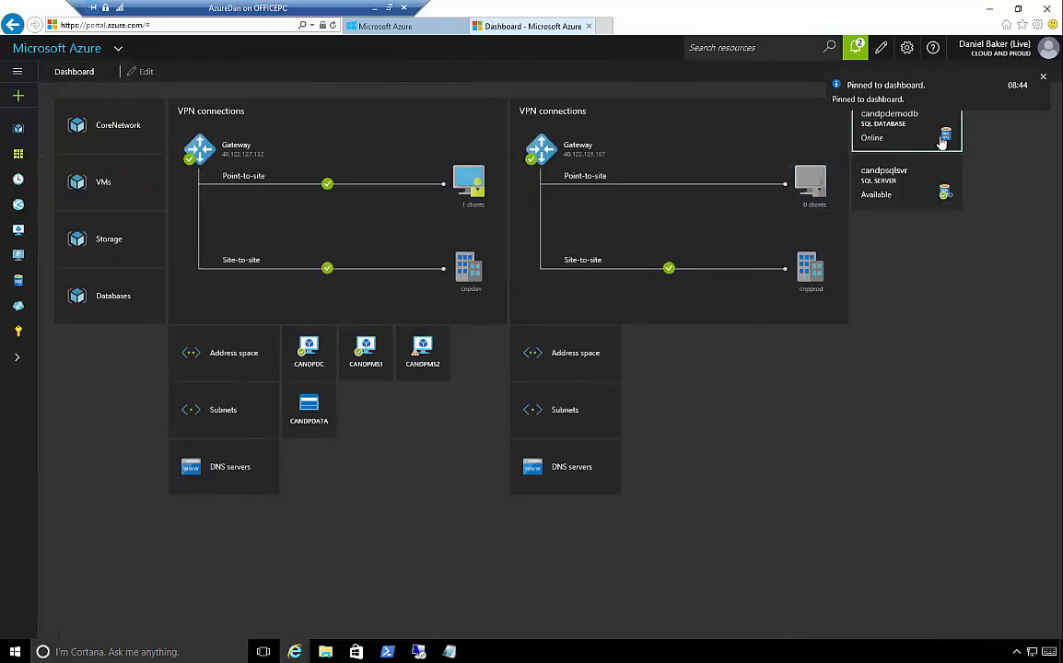
click(1042, 78)
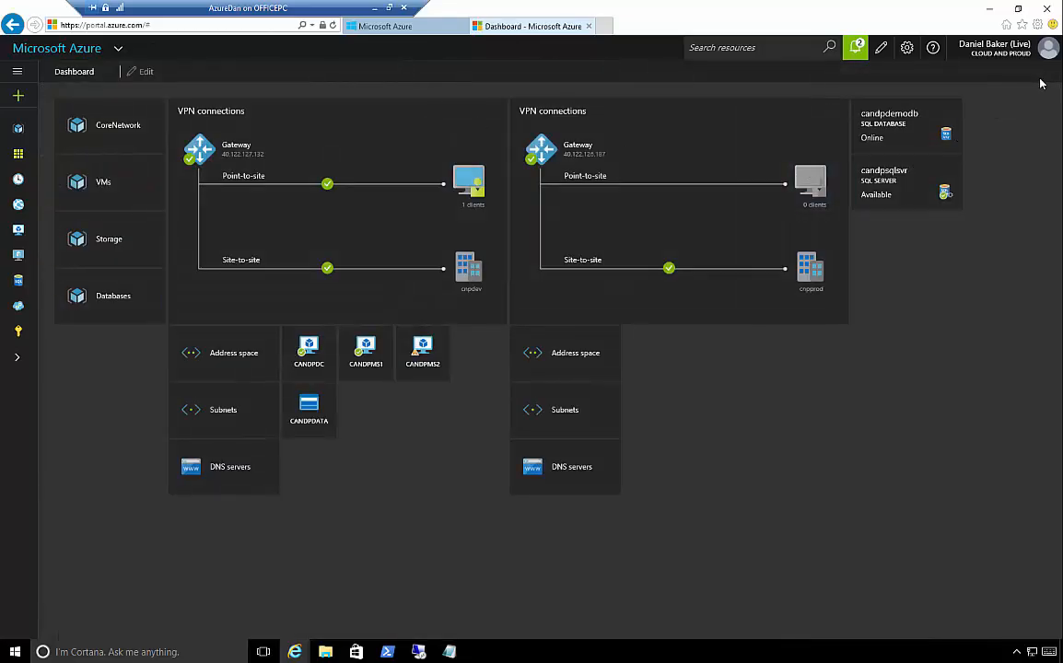
- Add a firewall rule on candpsqlsvr for the client IP and give it a custom name
click(907, 199)
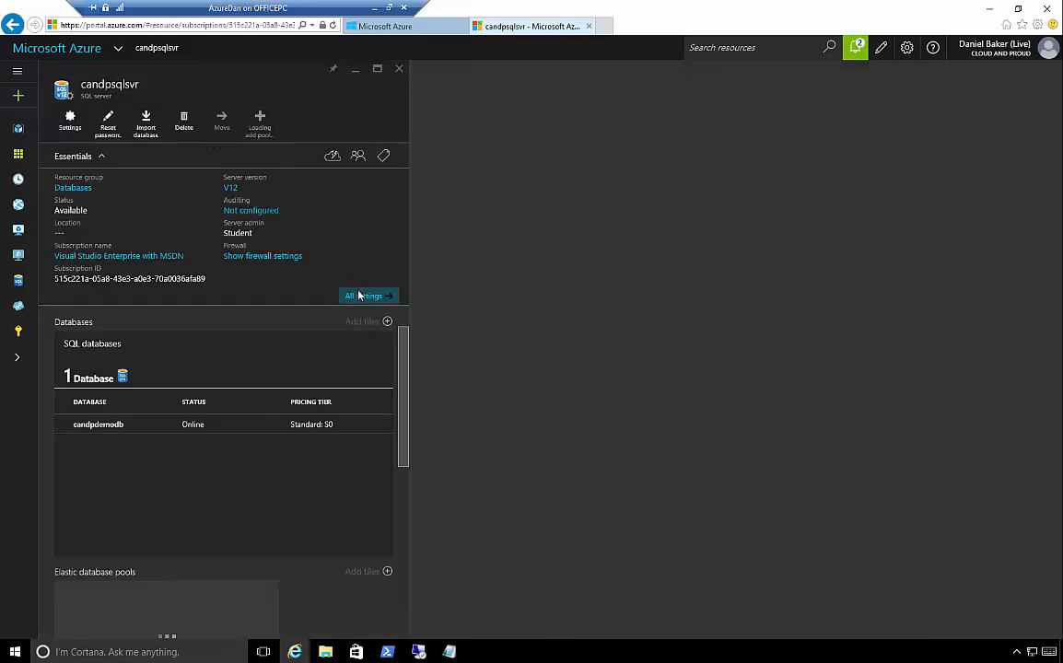
click(363, 296)
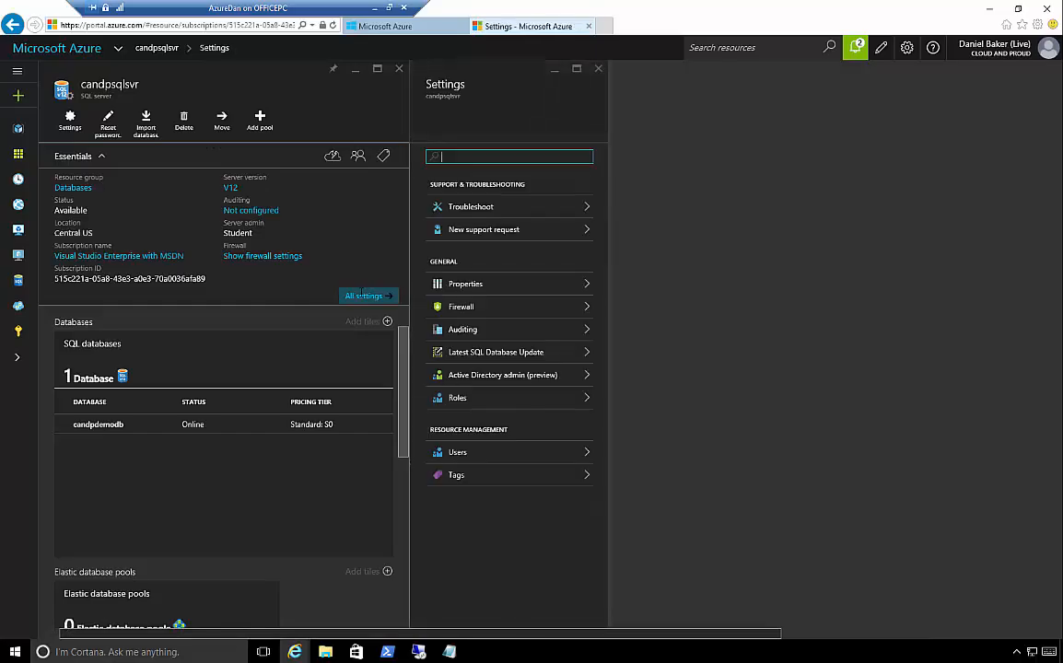
click(472, 308)
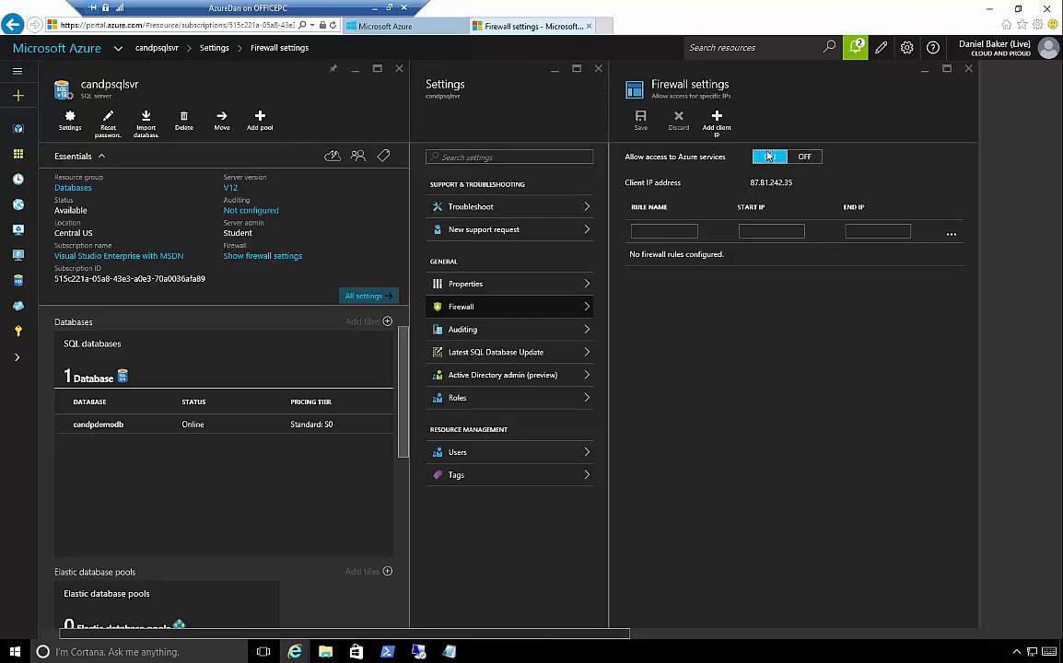
click(716, 115)
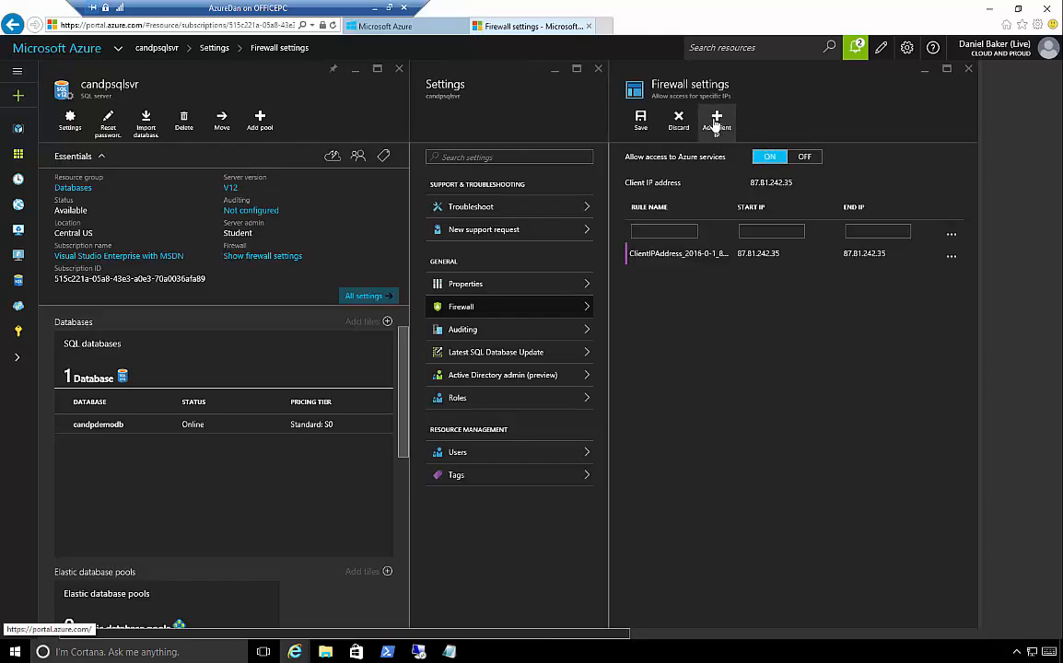
click(703, 252)
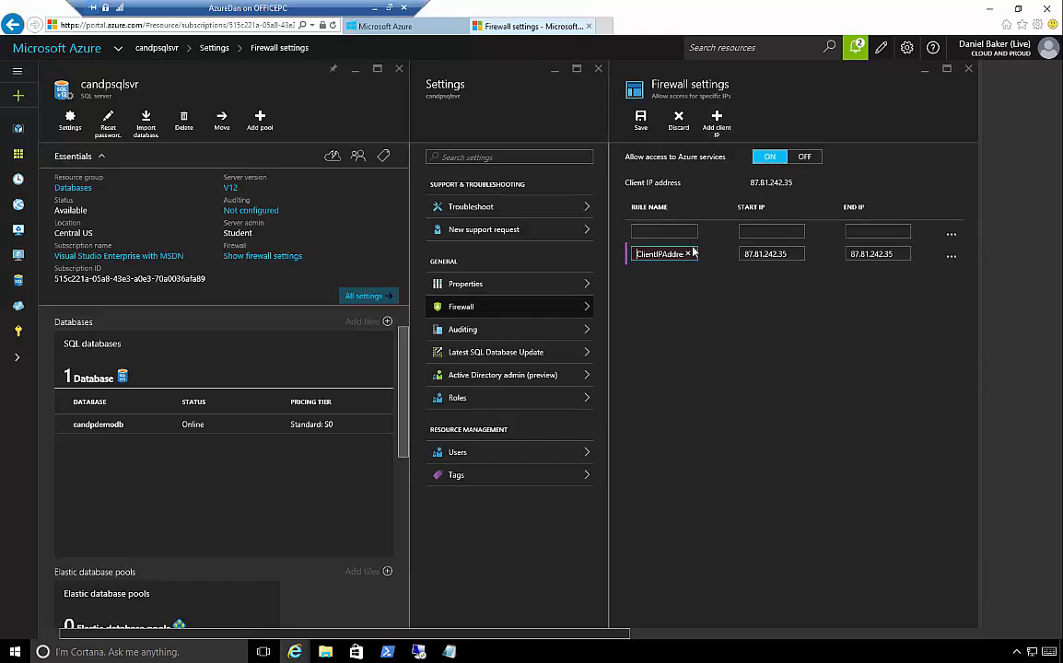
click(688, 255)
text(BakerHome)
click(687, 353)
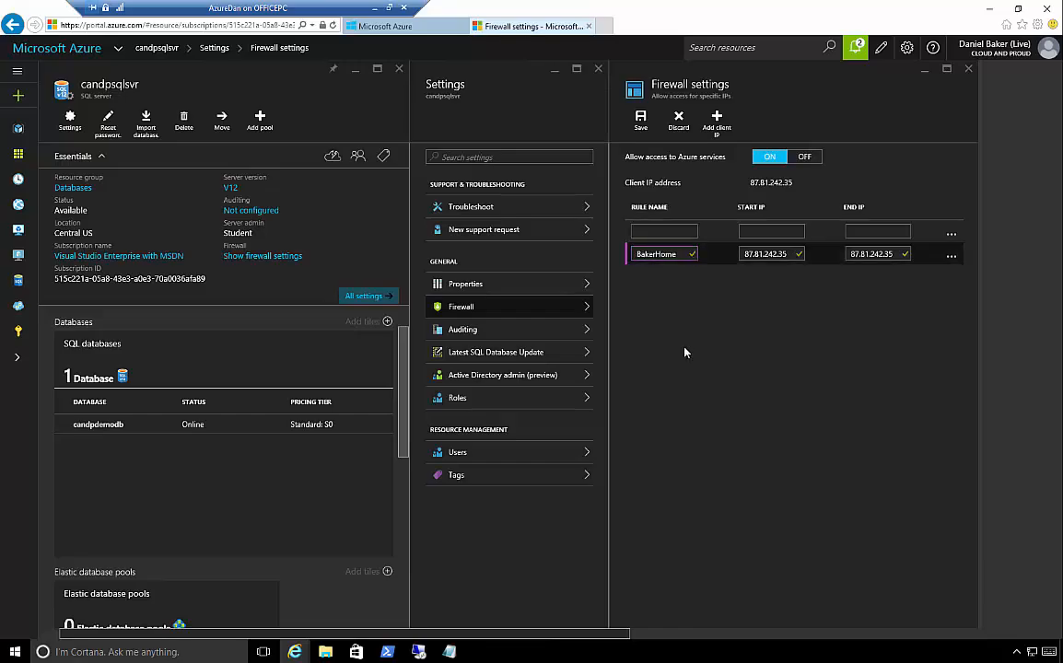
- Save the firewall rules and close the server blades back to the dashboard
click(649, 119)
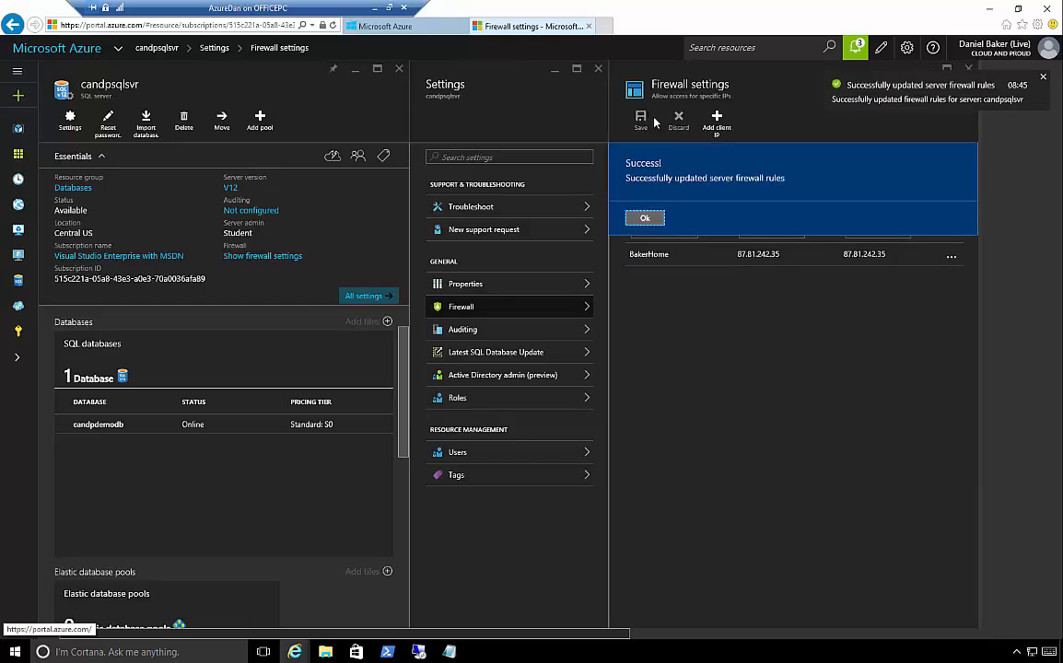
click(648, 219)
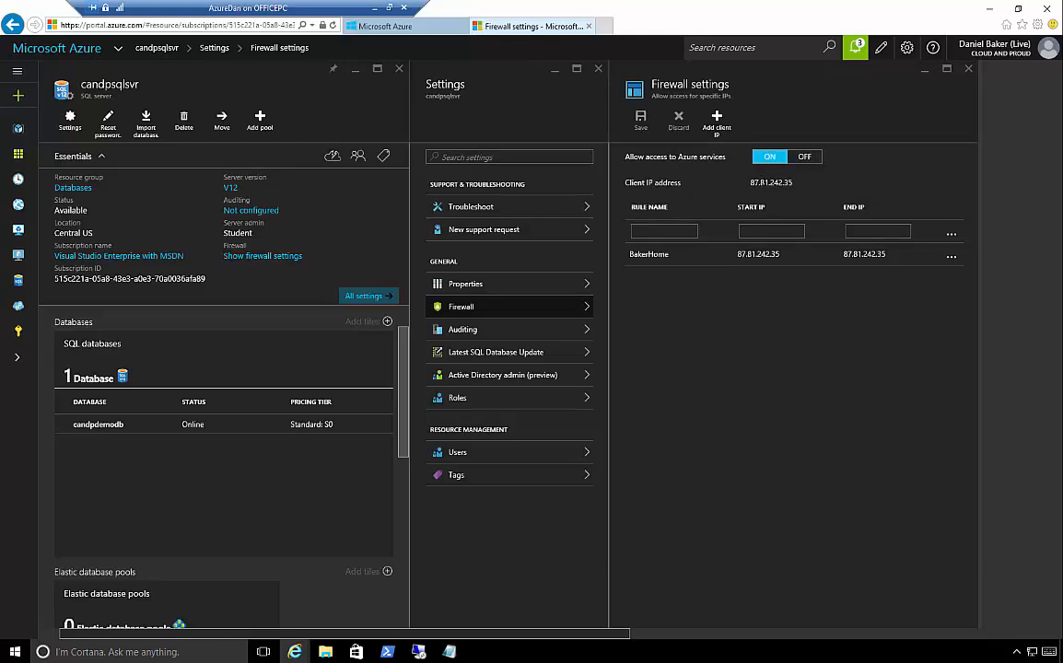
click(969, 70)
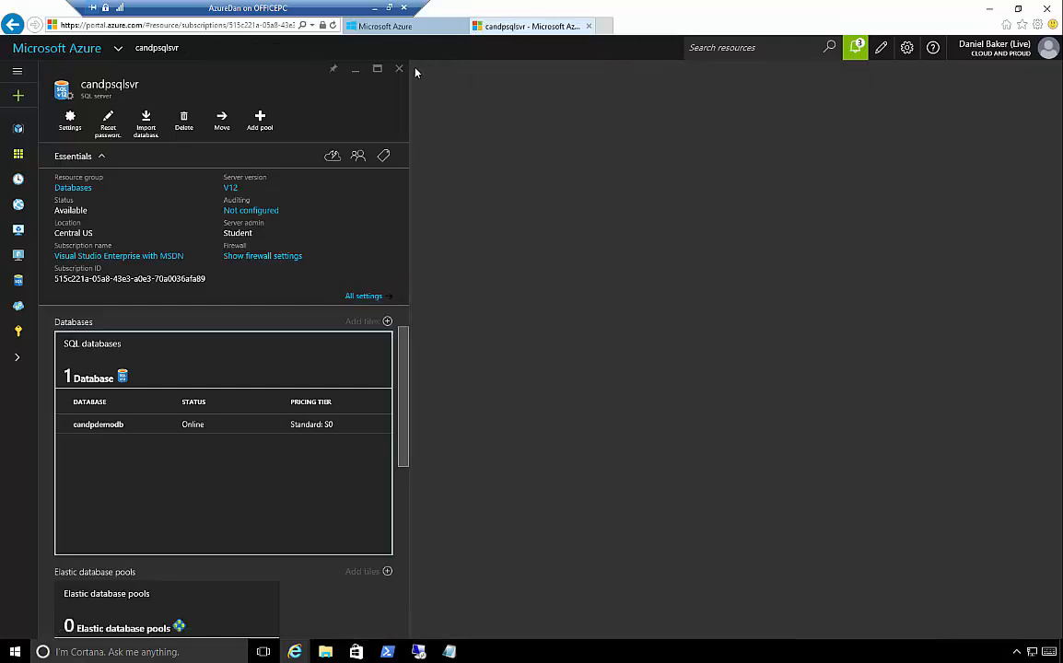
click(399, 69)
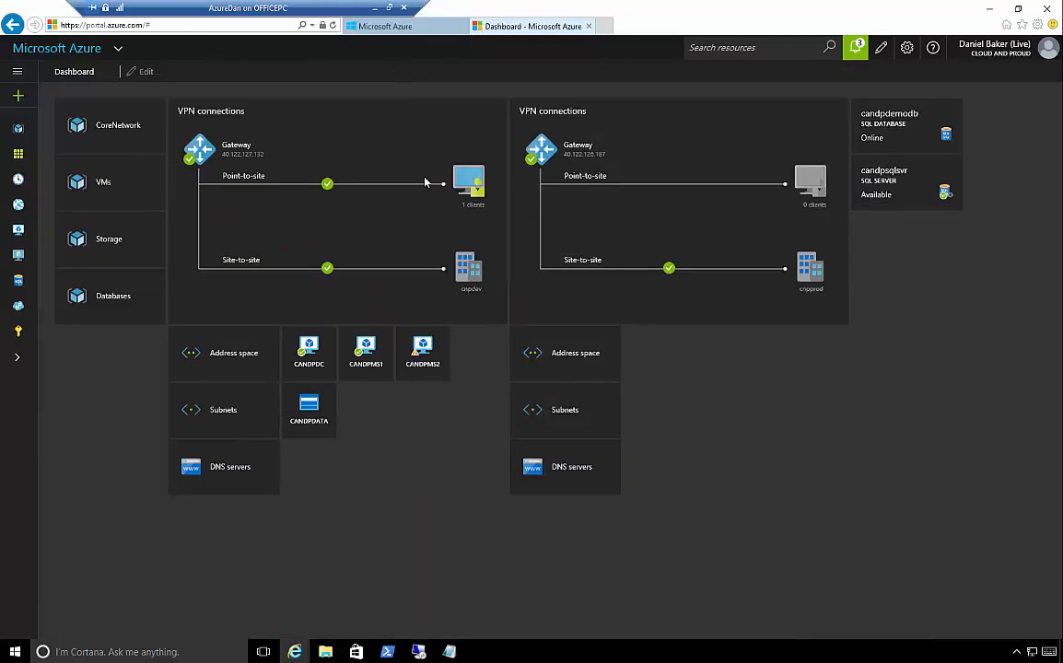
- Open candpdemodb from its tile and display its ADO.NET, ODBC, PHP and JDBC connection strings
click(908, 147)
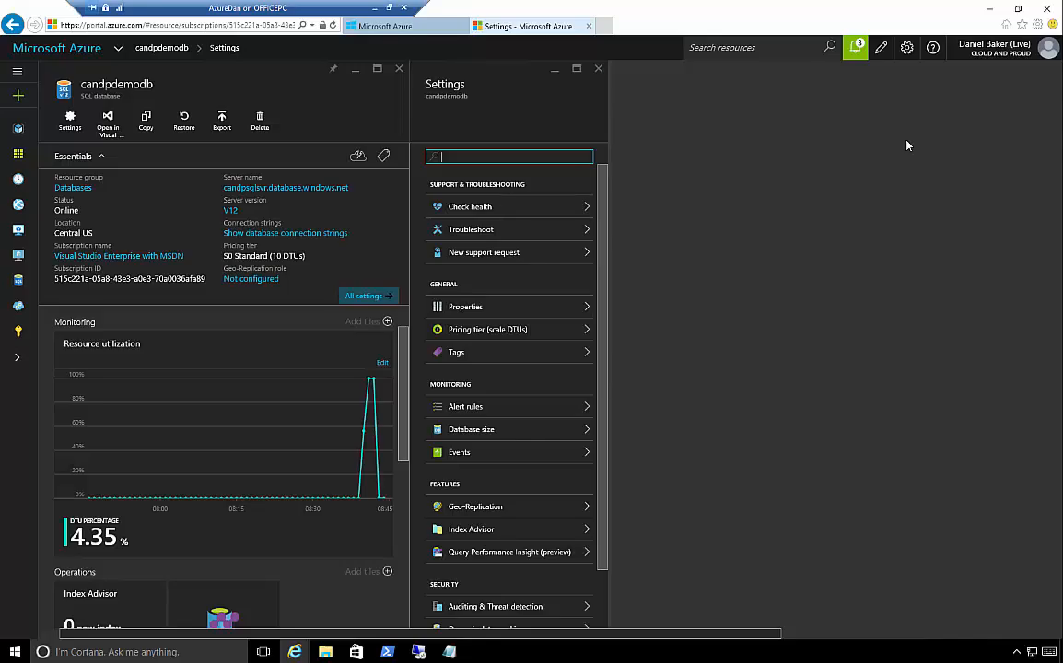
click(316, 234)
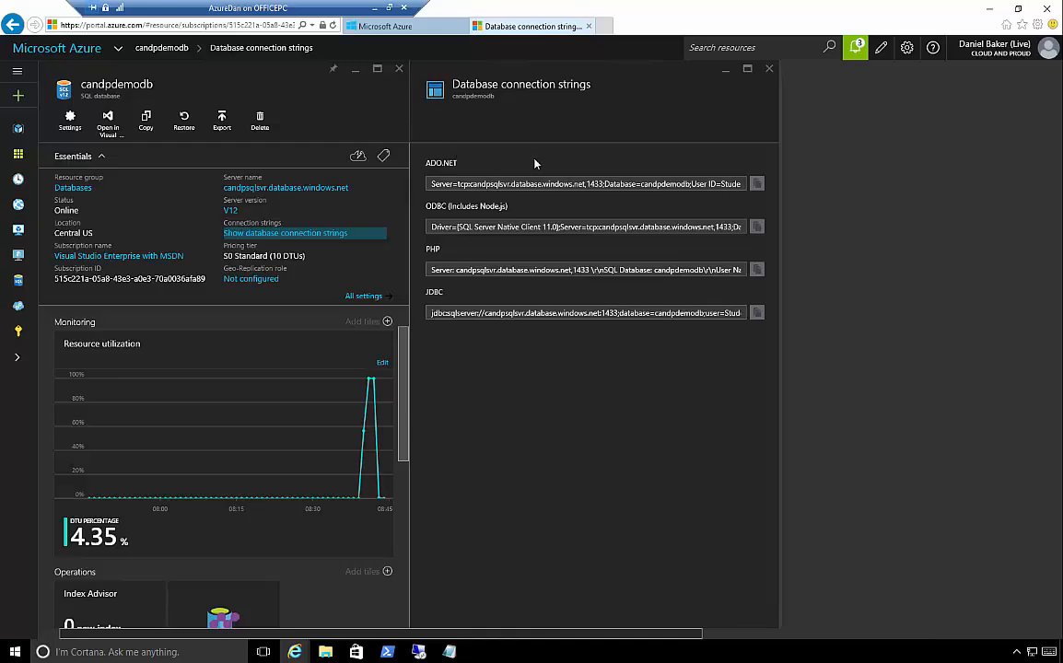
click(373, 8)
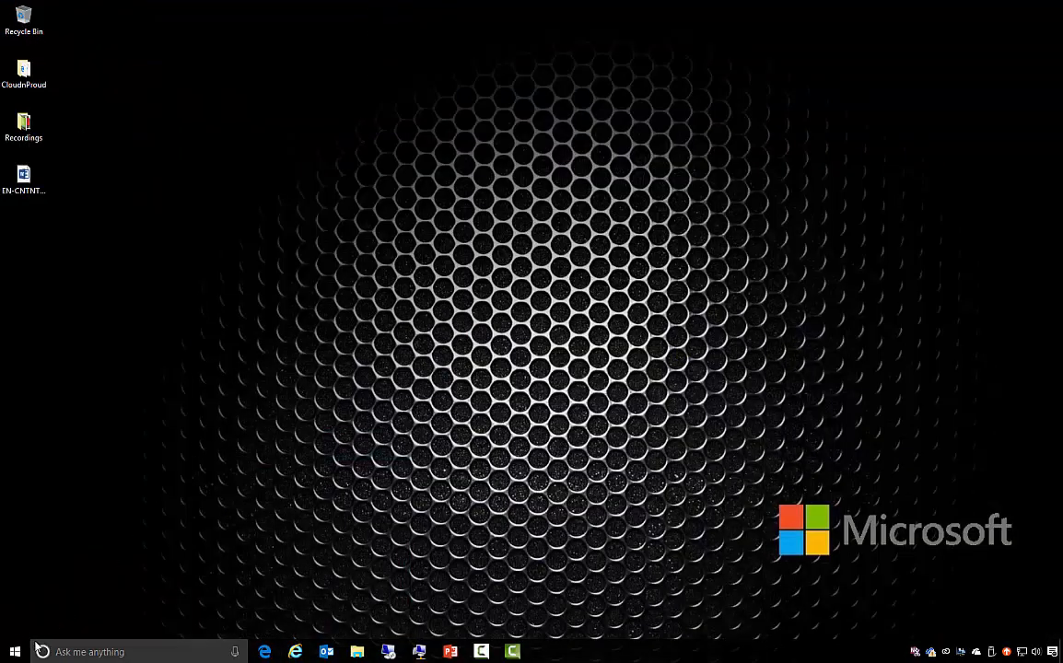
- Launch Excel from Start, create a maximized blank Book1 workbook, and close the Document Recovery pane
click(16, 651)
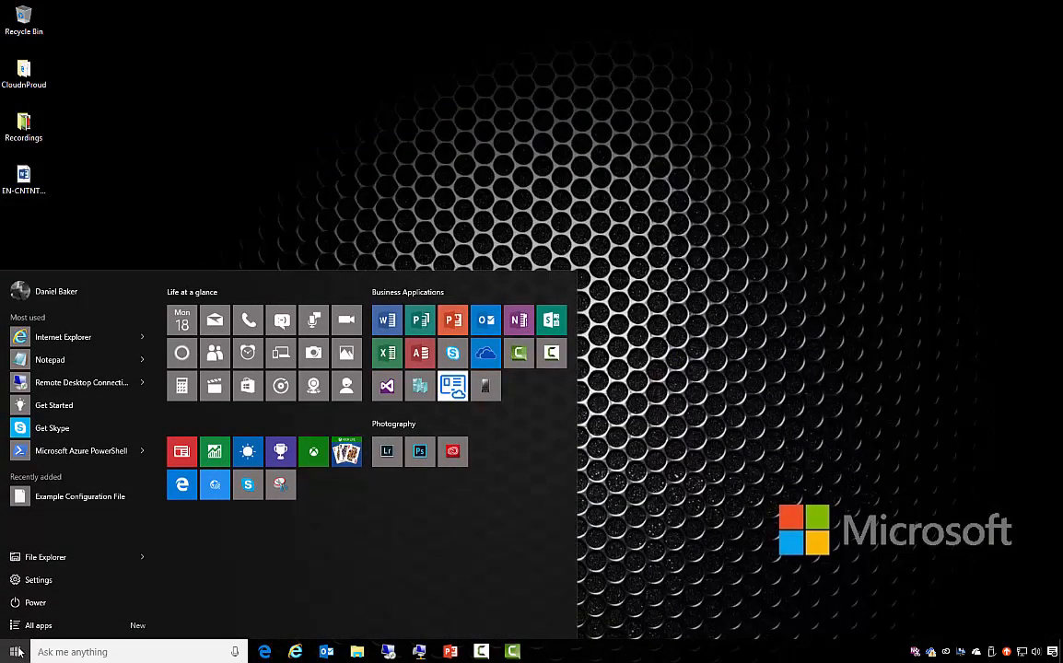
click(388, 365)
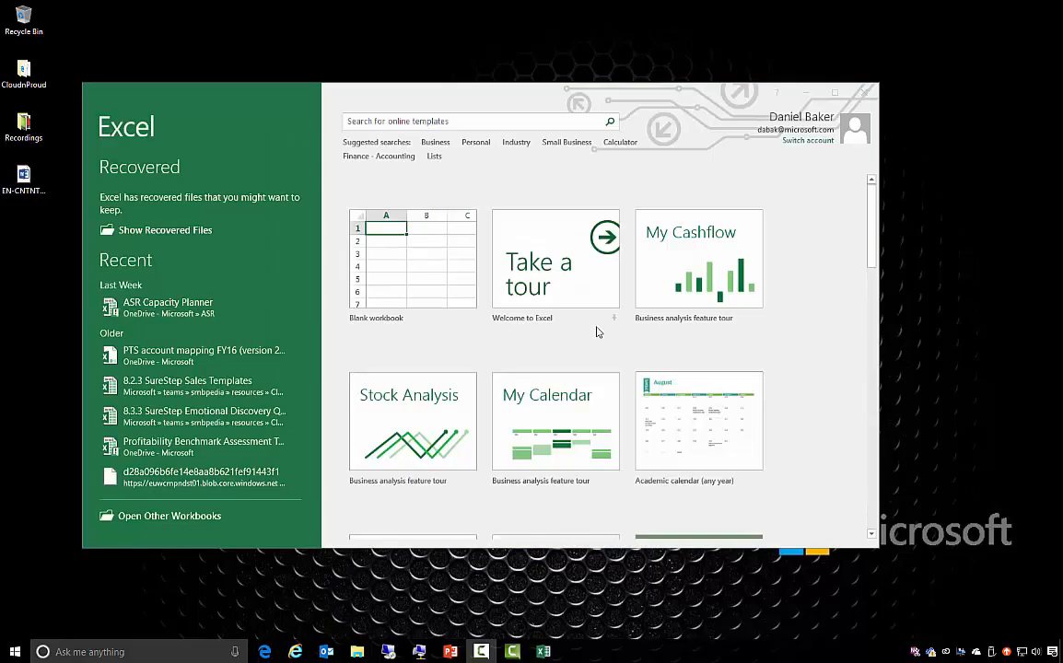
click(427, 264)
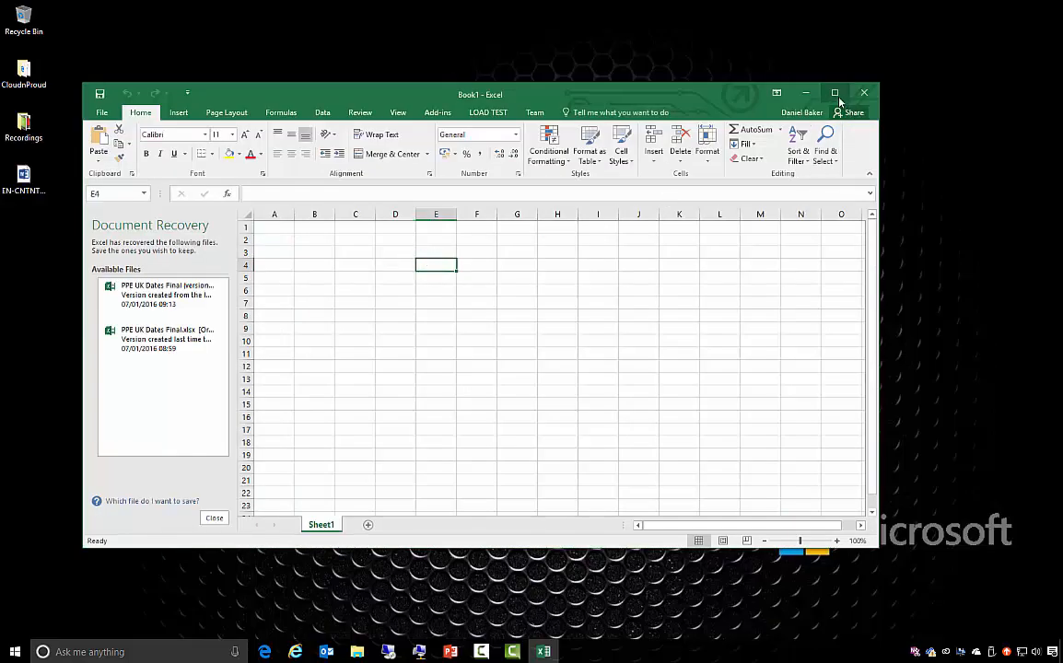
click(839, 96)
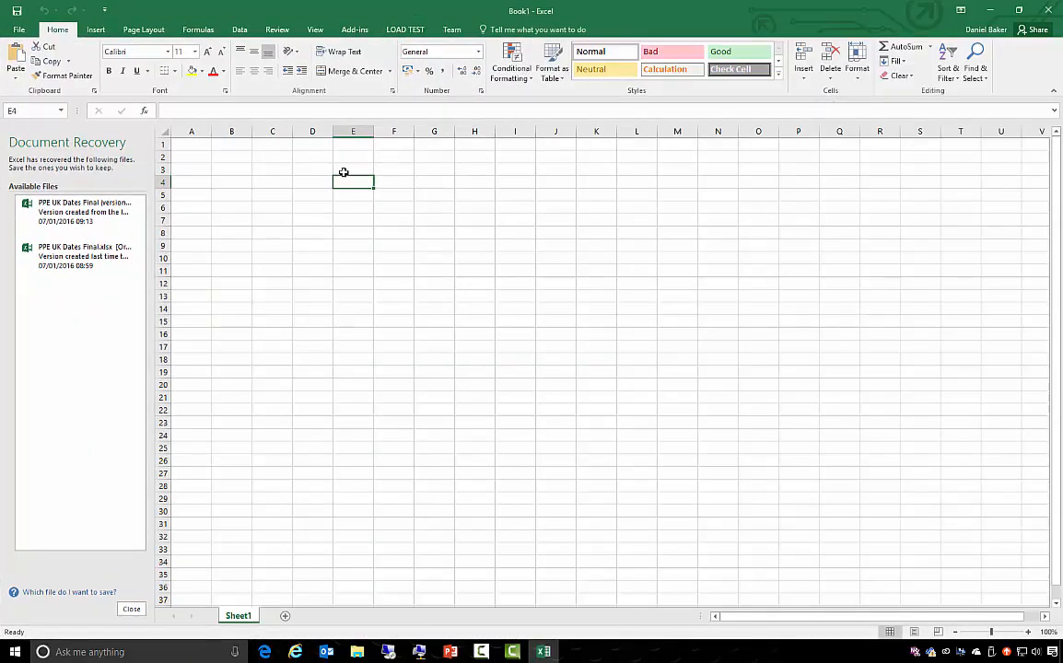
click(129, 610)
click(309, 197)
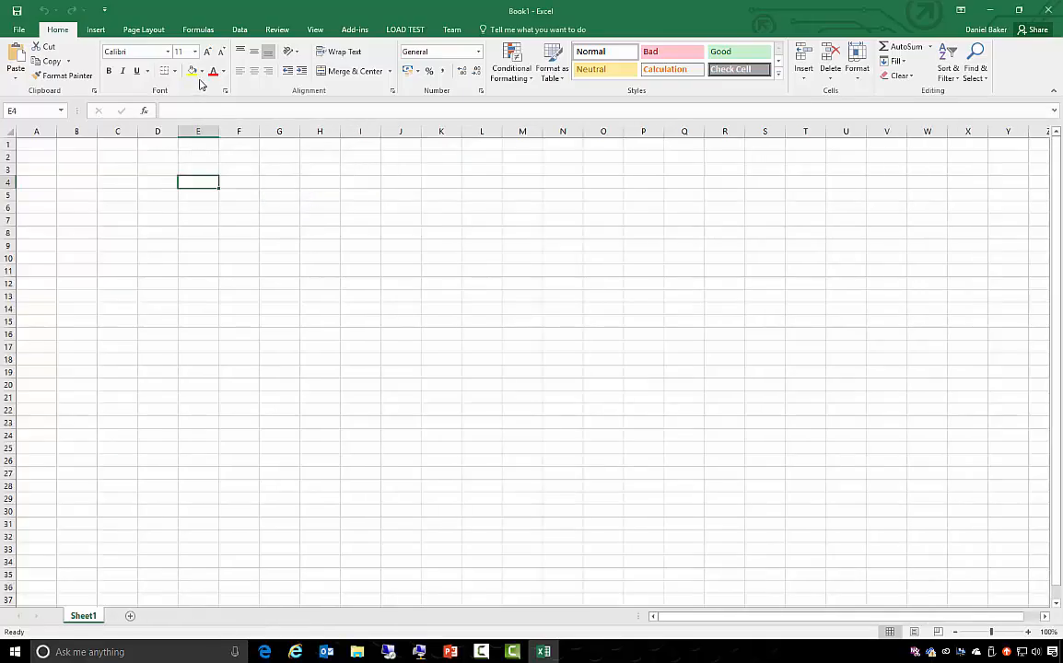
click(239, 33)
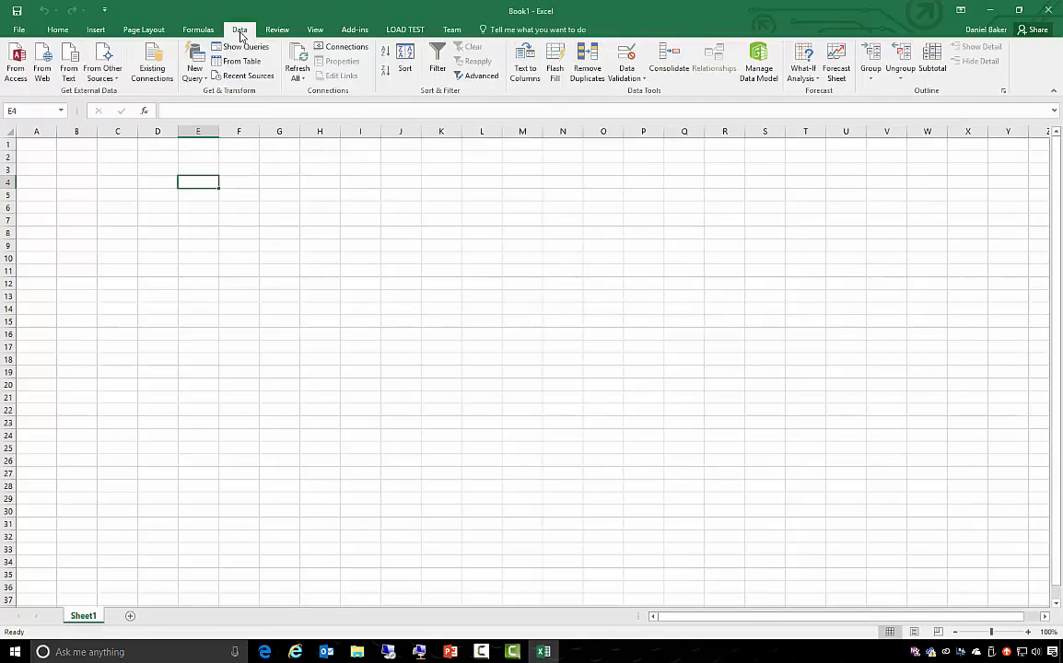
- Start a From SQL Server data connection using user name and password sign-in, then return to the VM's Azure portal
click(105, 64)
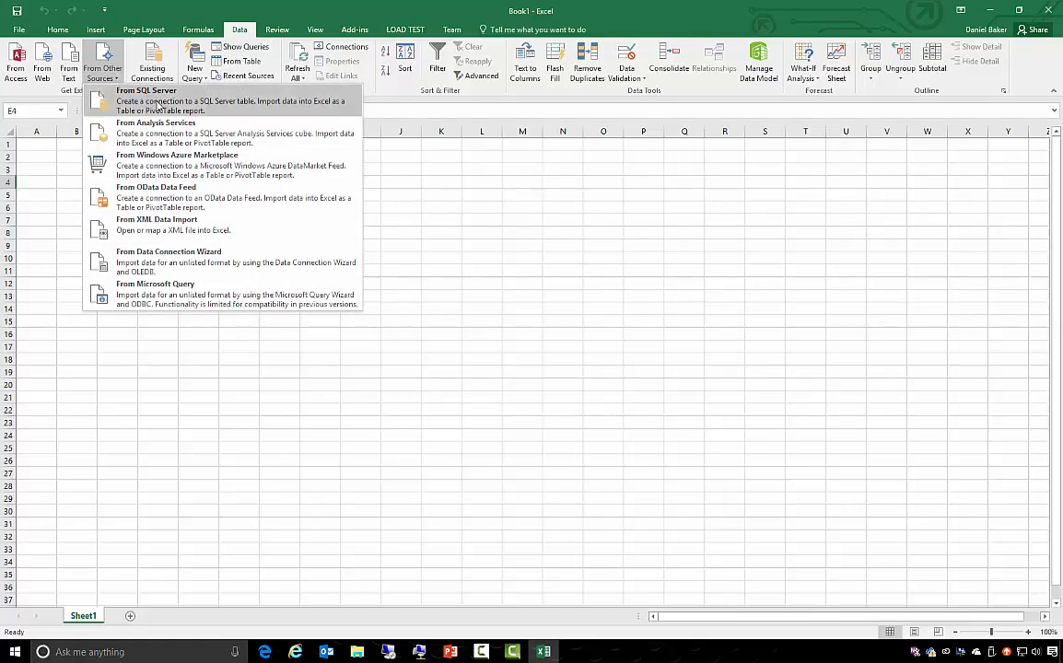
click(159, 107)
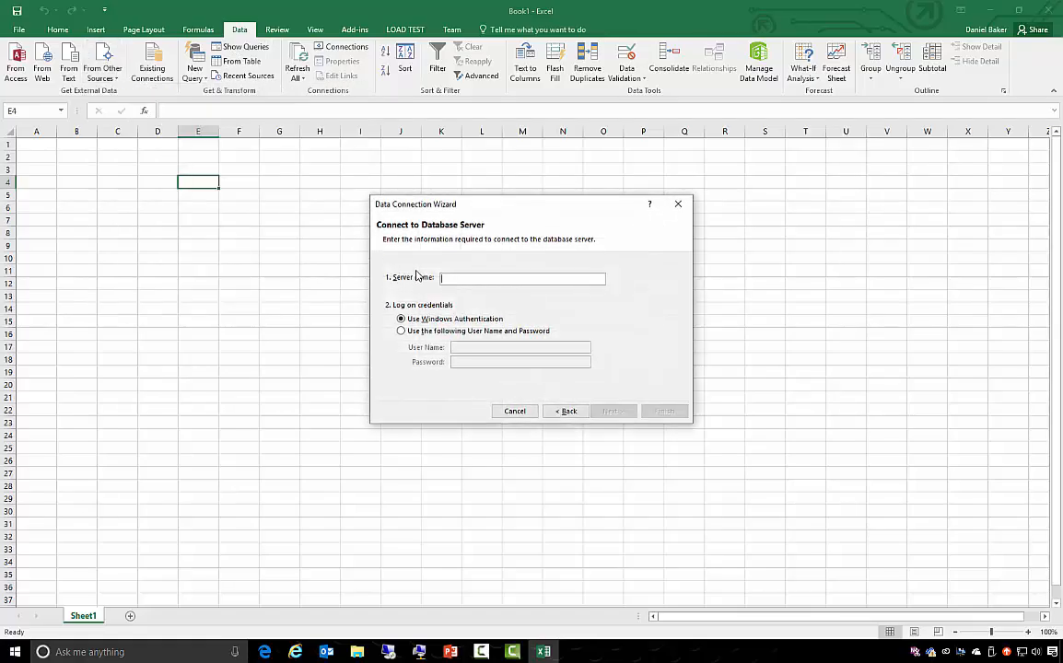
click(497, 333)
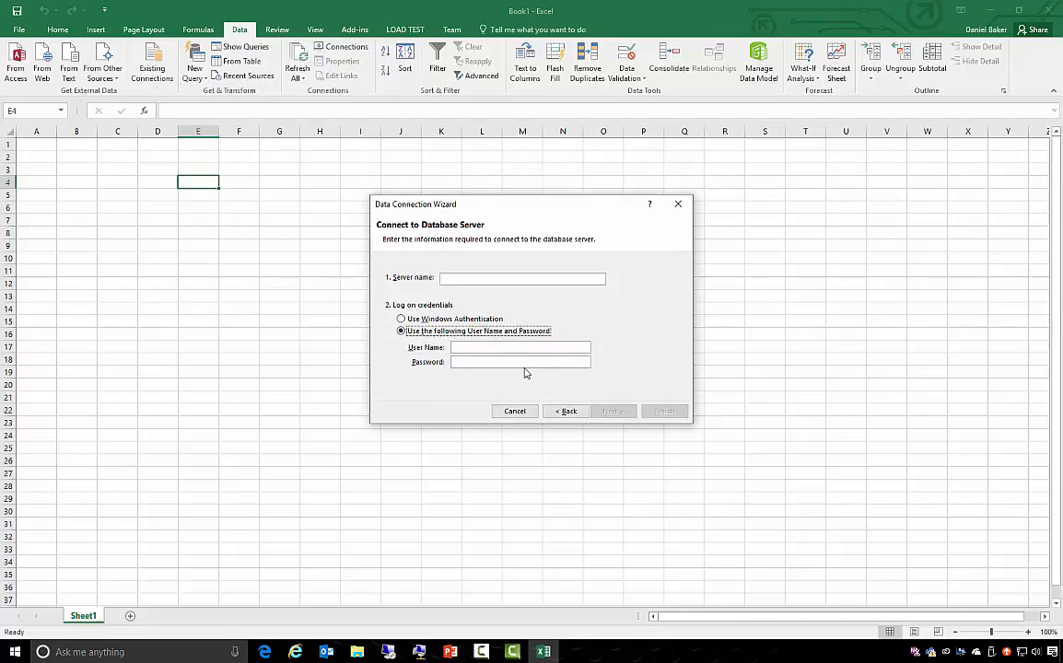
click(419, 652)
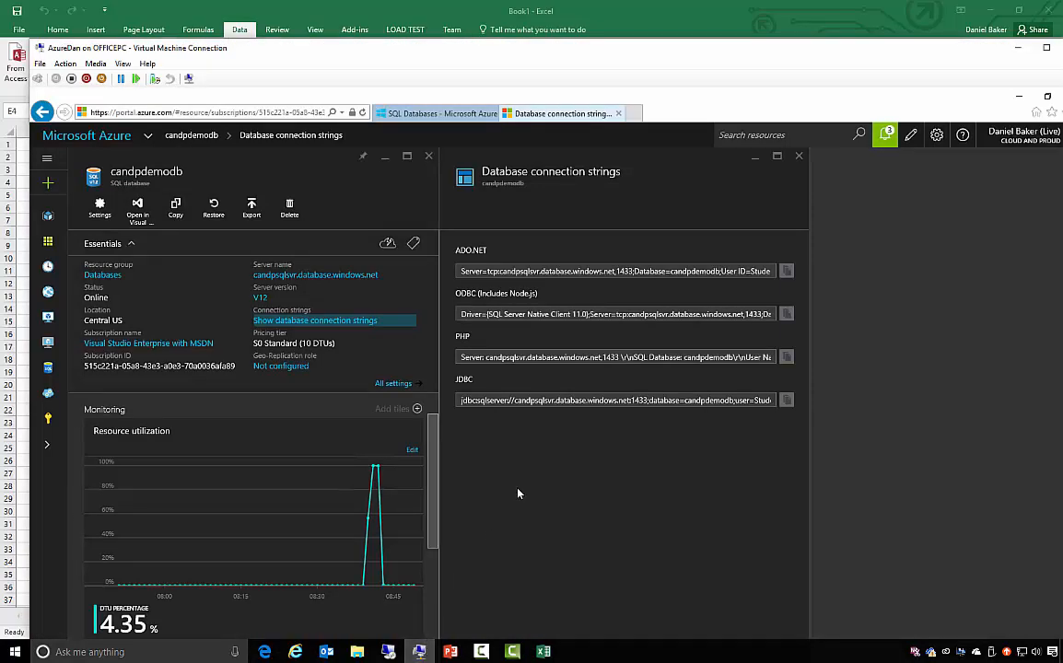
- Copy the server address and port from the candpdemodb ADO.NET connection string
click(1046, 47)
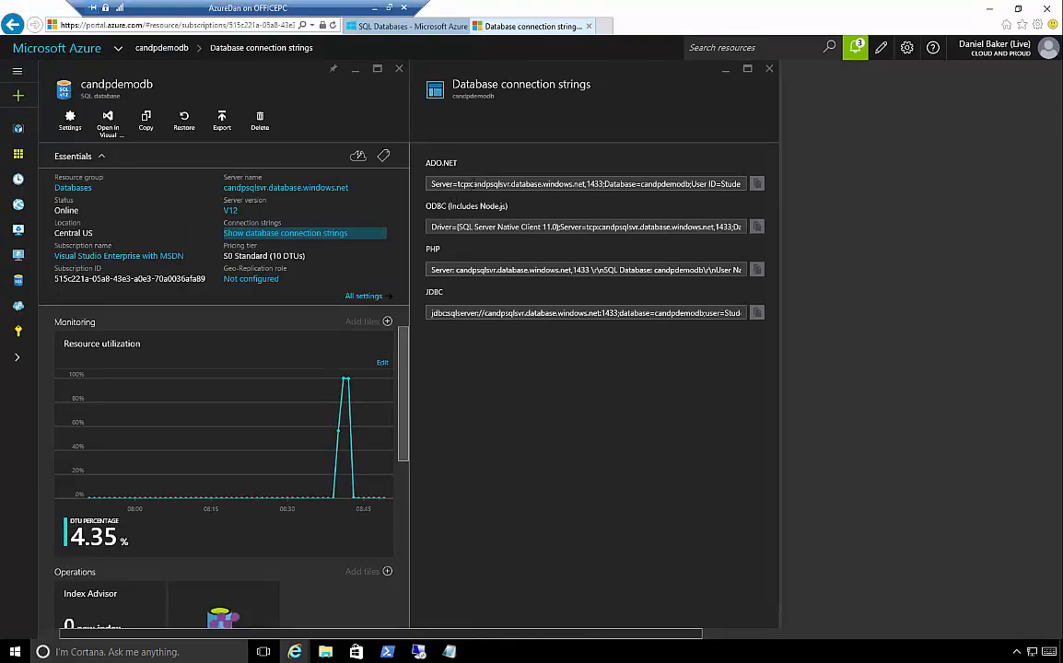
drag(471, 183, 599, 183)
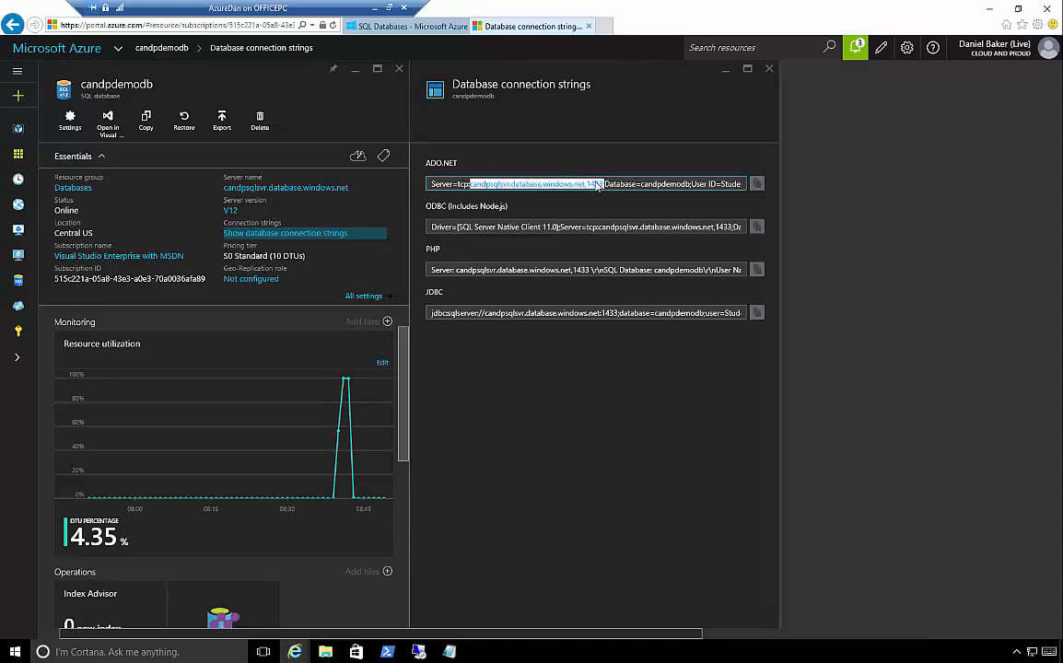
right_click(487, 183)
click(572, 223)
click(376, 9)
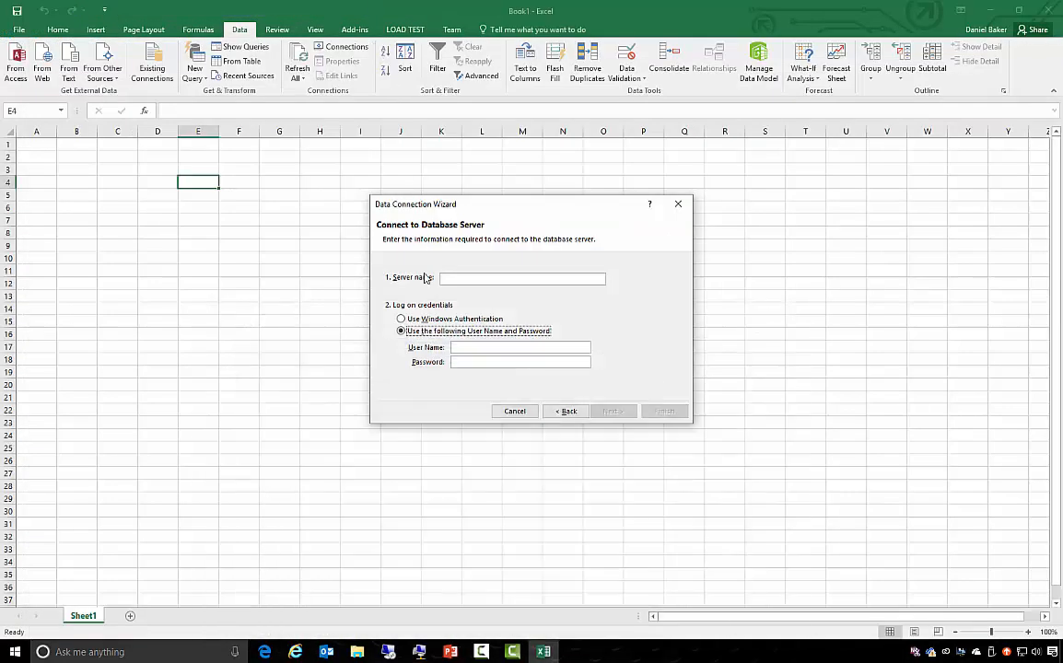
- Connect to the pasted Azure SQL server address, entering the login user name and password
click(450, 281)
text(candpsqlsrv.database.windows.net,1433)
click(481, 349)
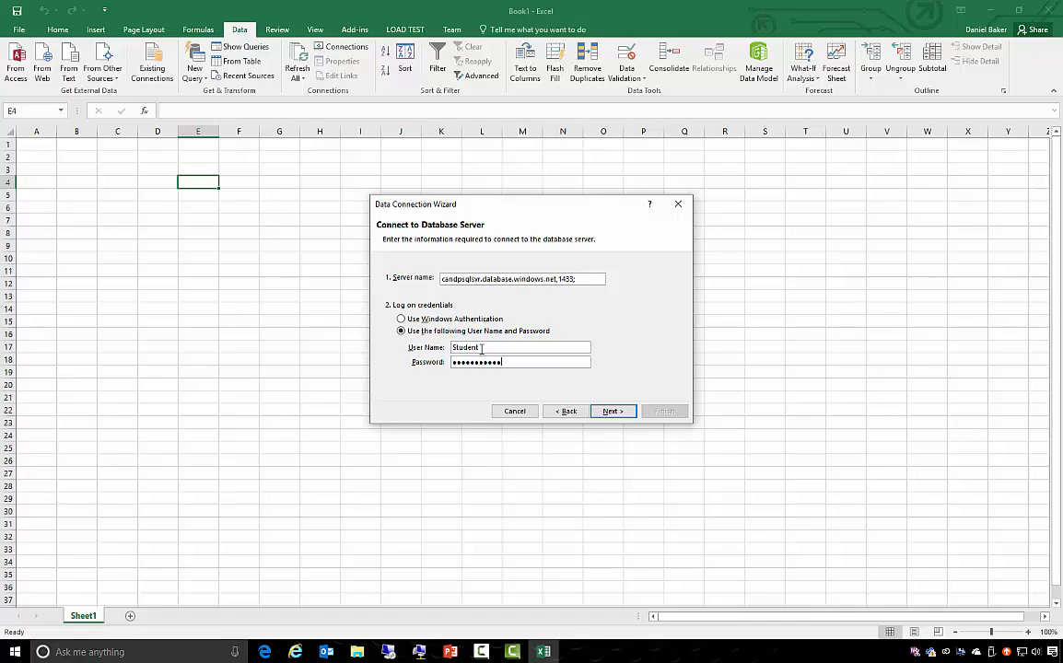
click(611, 411)
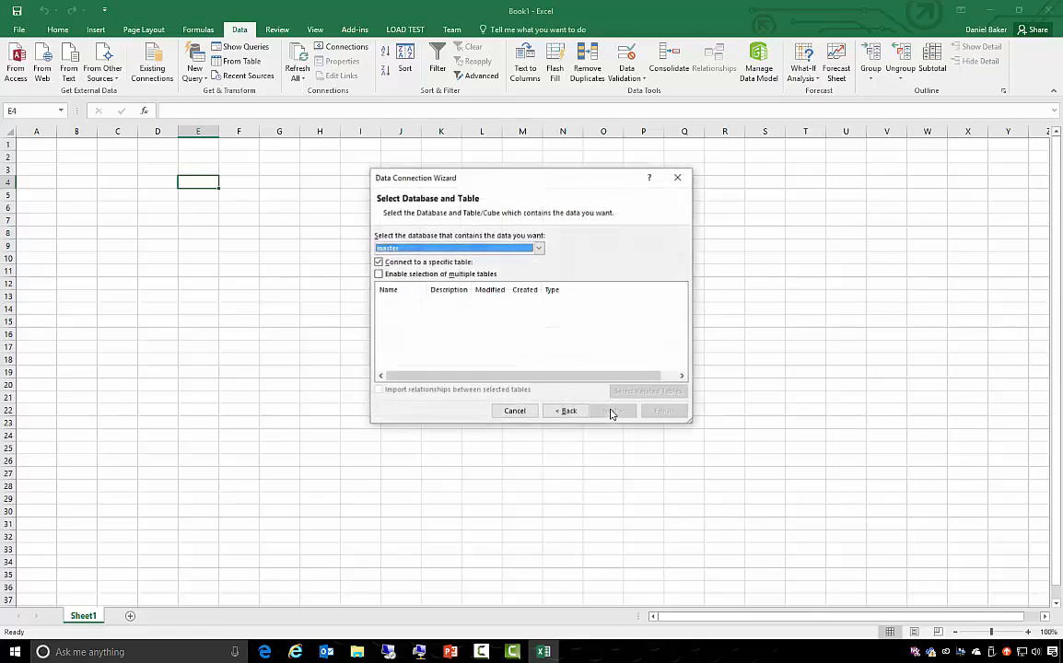
- Select the candpdemodb database and its Customer table, and continue to the save-connection page
click(473, 247)
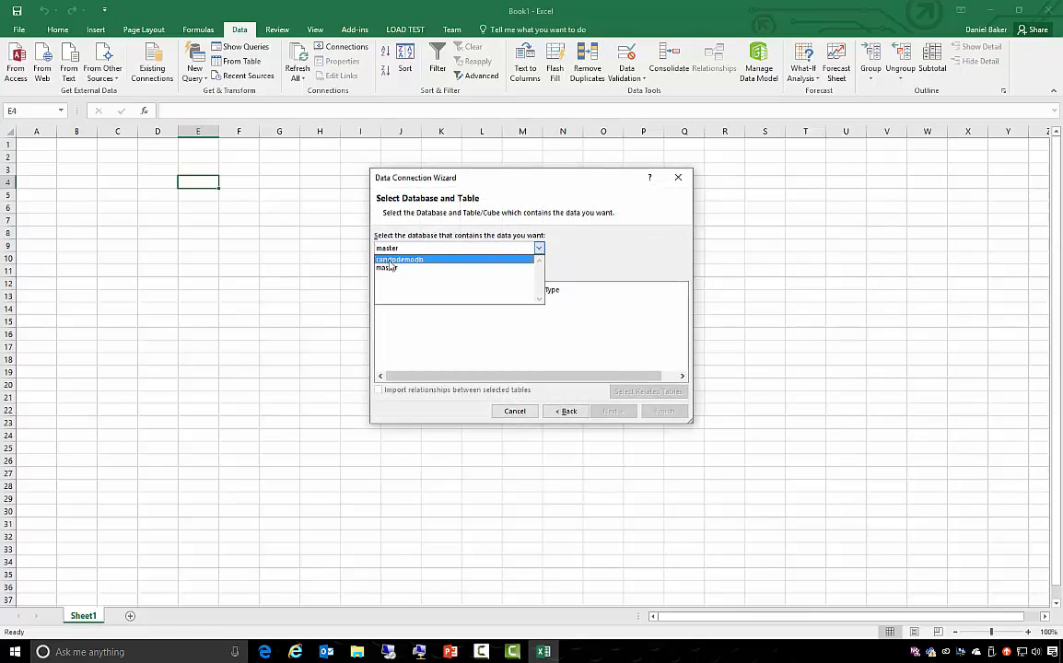
click(433, 264)
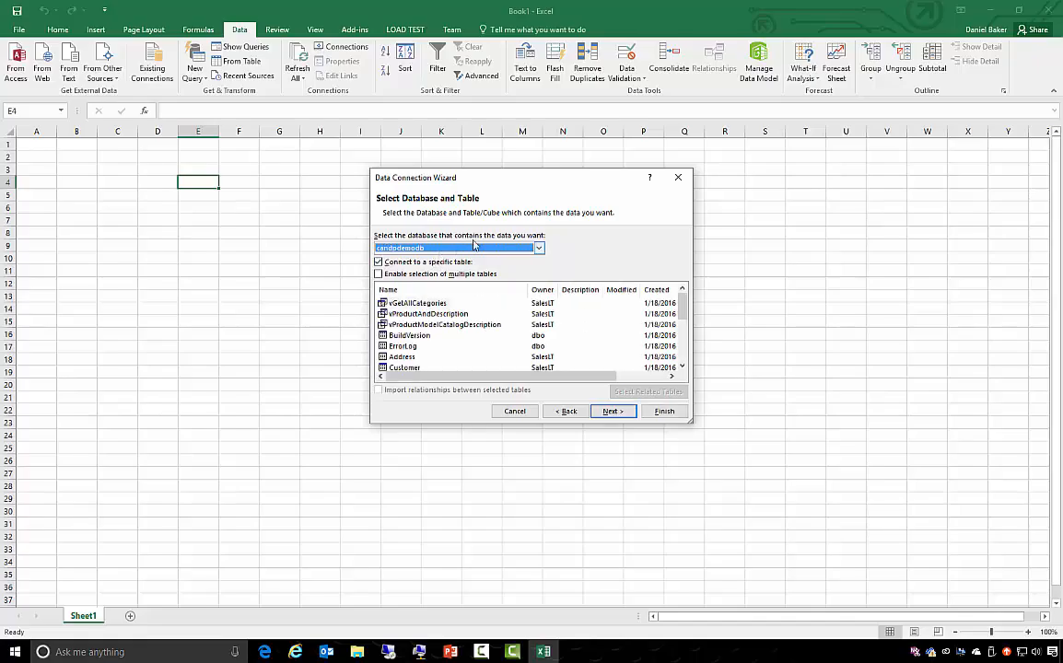
drag(694, 424, 838, 607)
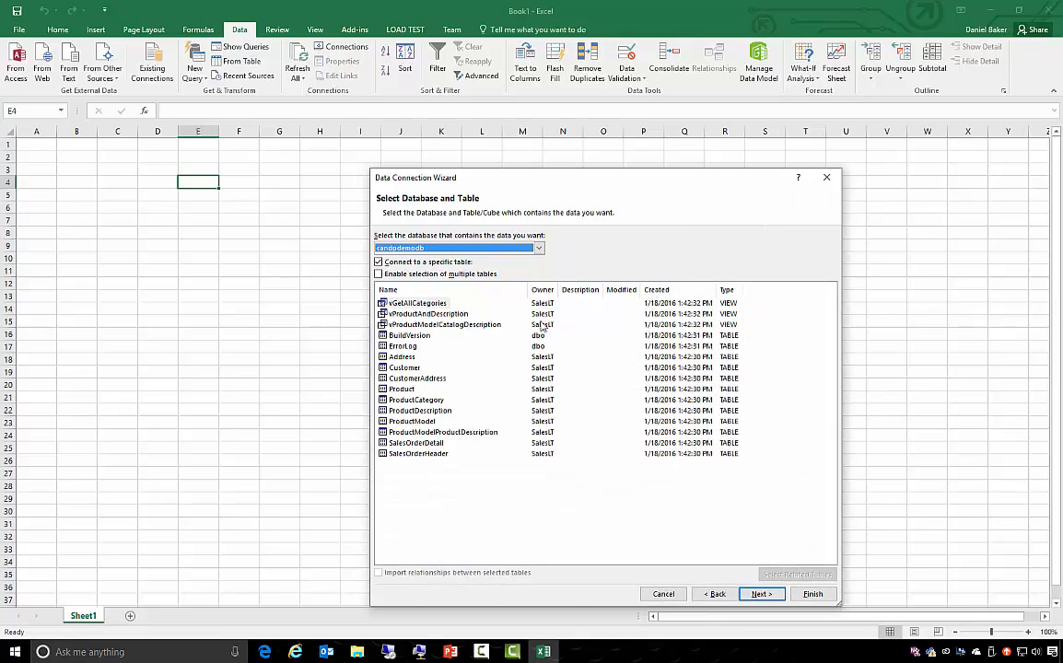
click(406, 368)
click(759, 595)
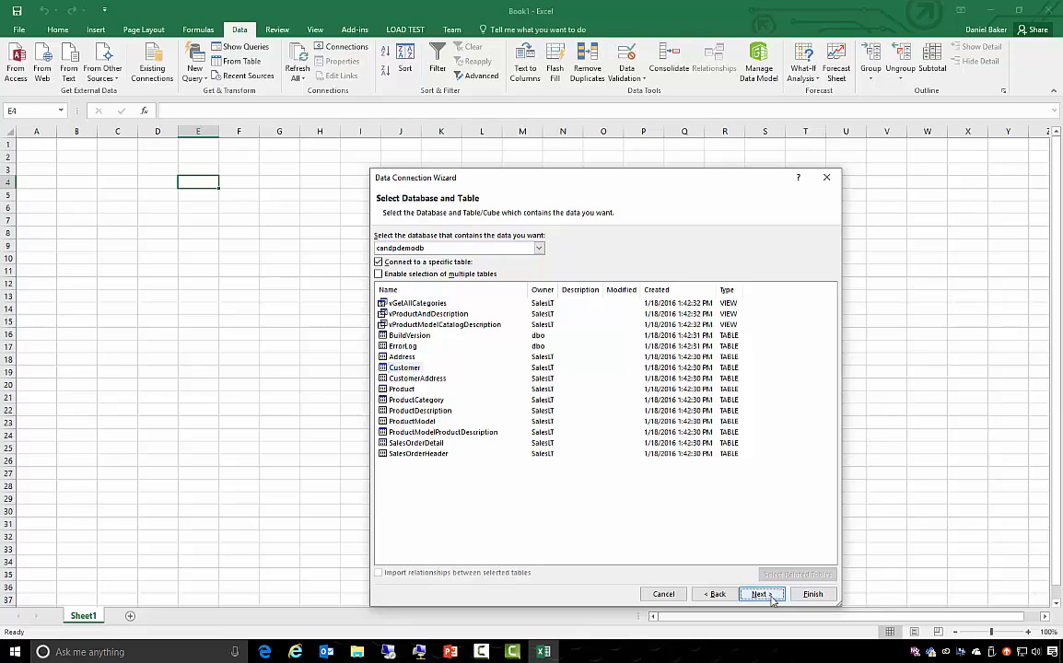
drag(621, 342, 474, 202)
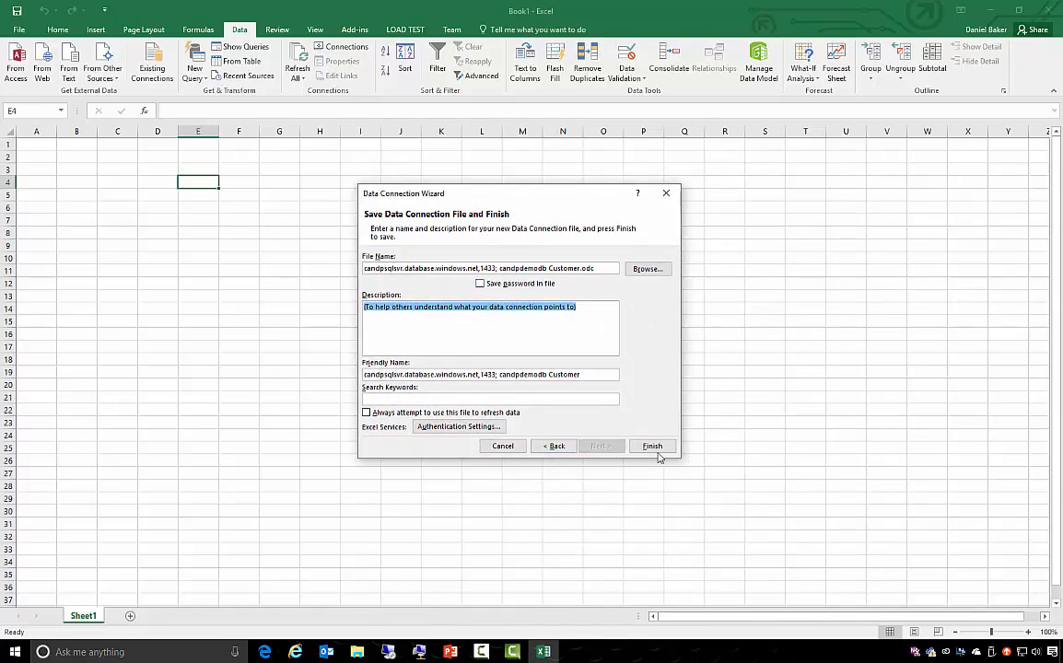
- Finish the wizard and import Customer as a table at =Sheet1!$A$1
click(653, 448)
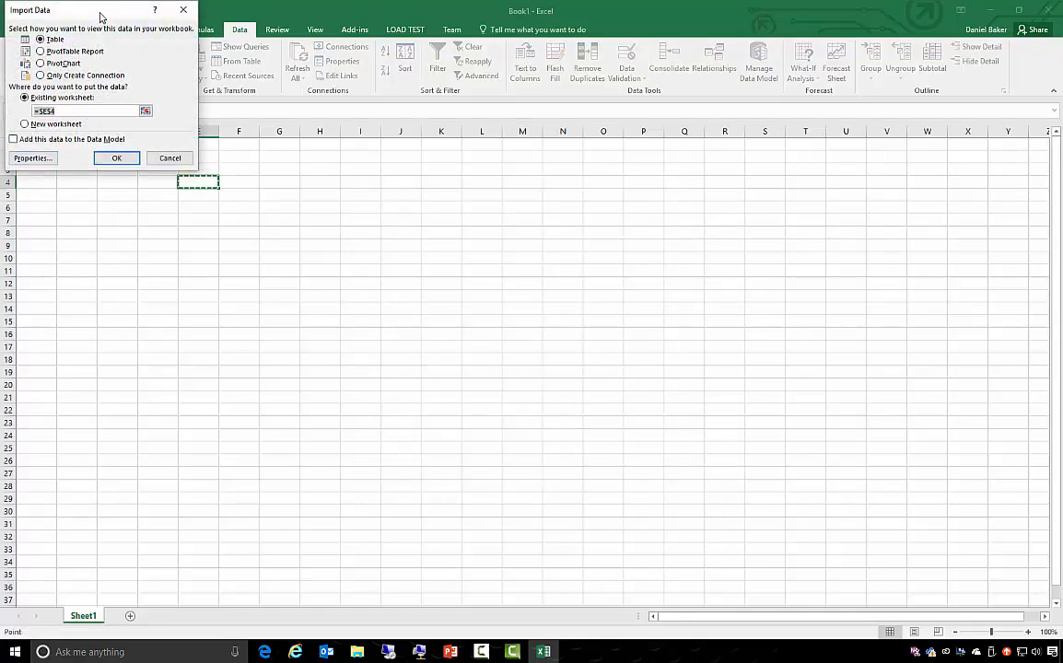
drag(102, 14, 432, 36)
click(33, 148)
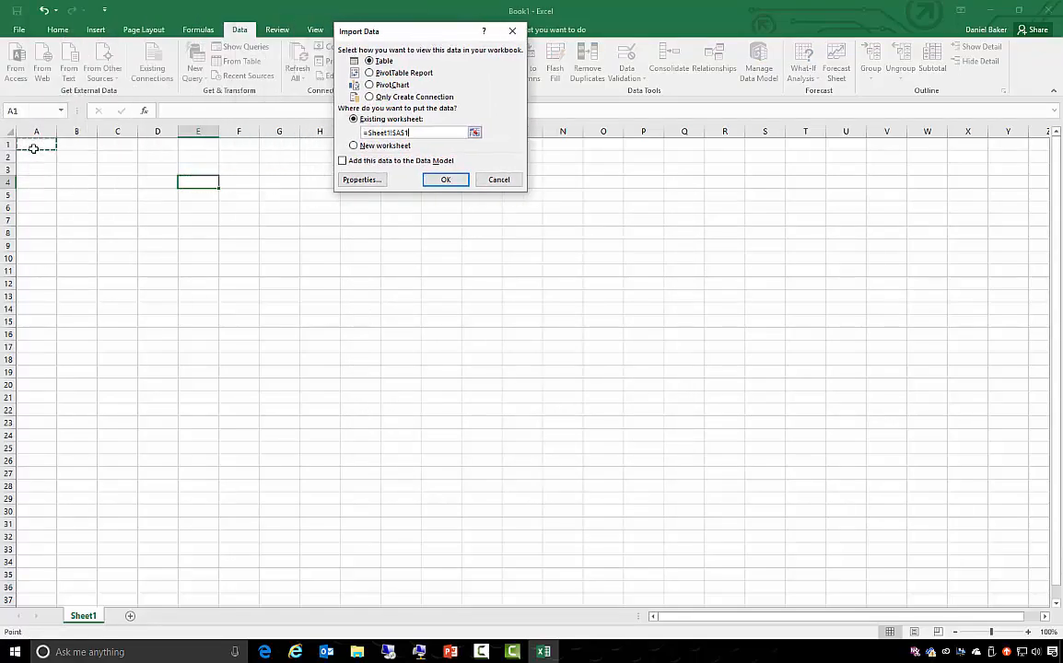
click(446, 180)
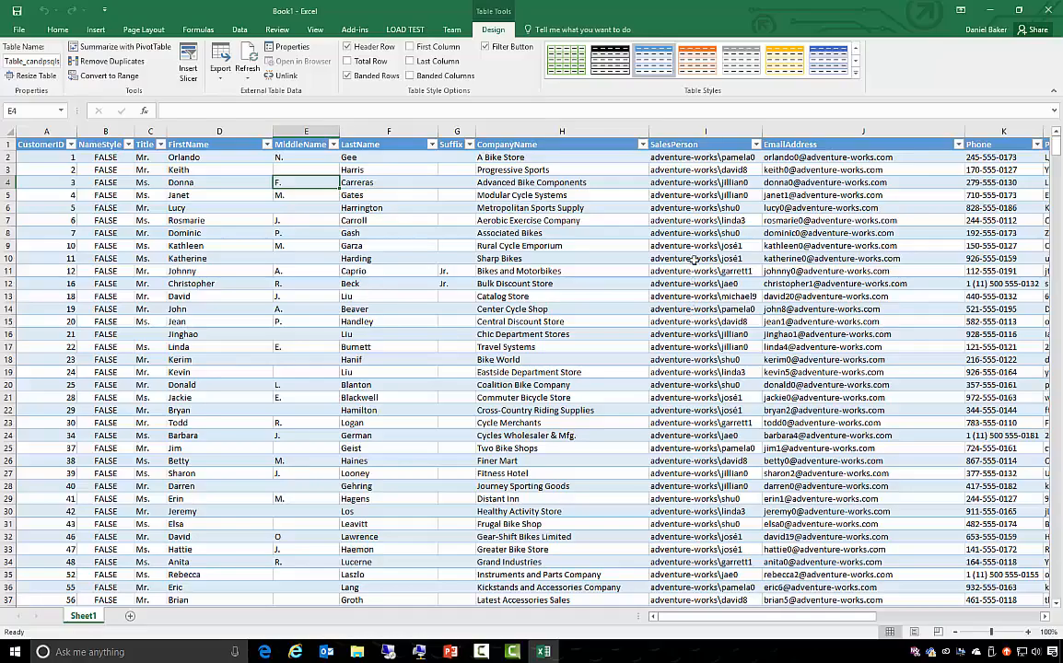
scroll(686, 310, down, 9)
scroll(729, 263, up, 9)
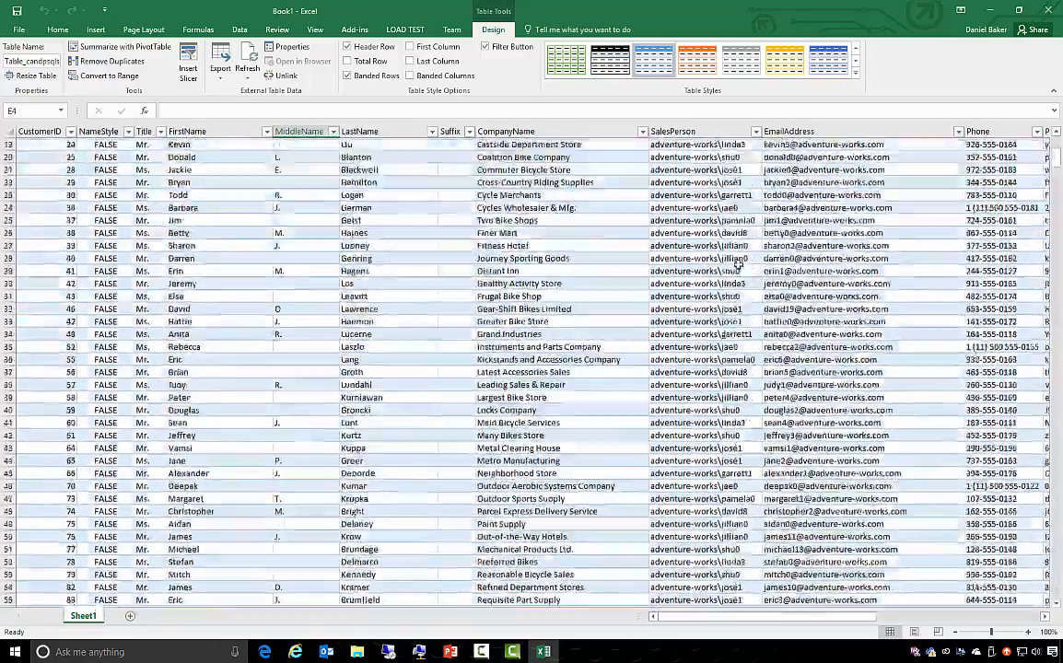